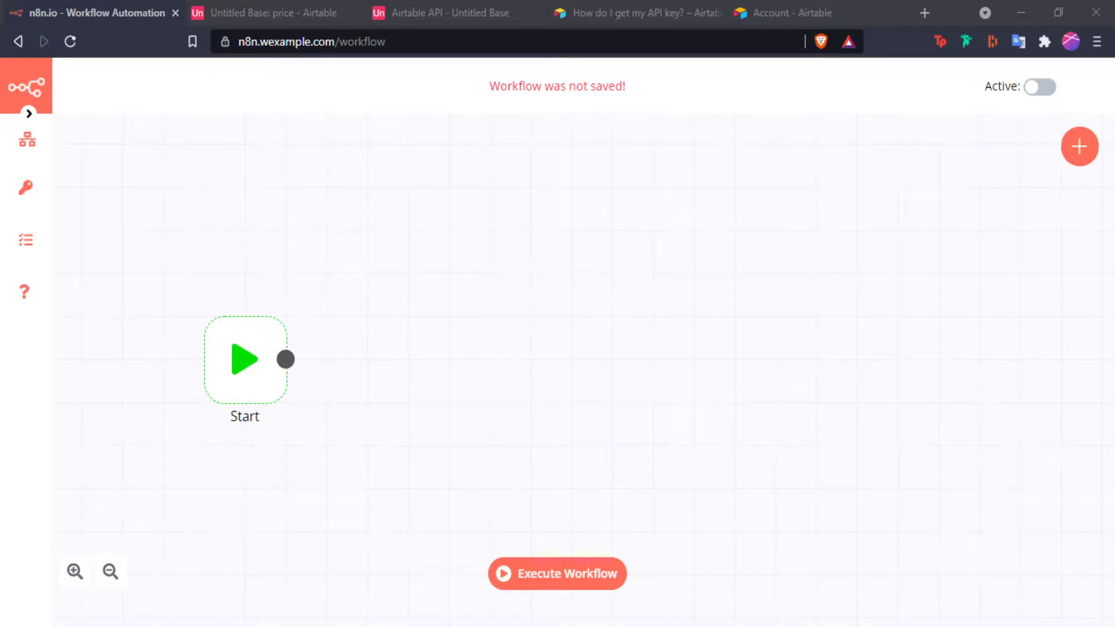
Open the saved WEXAMPLE_MAIN workflow from the sidebar's Workflows > Open list
click(29, 113)
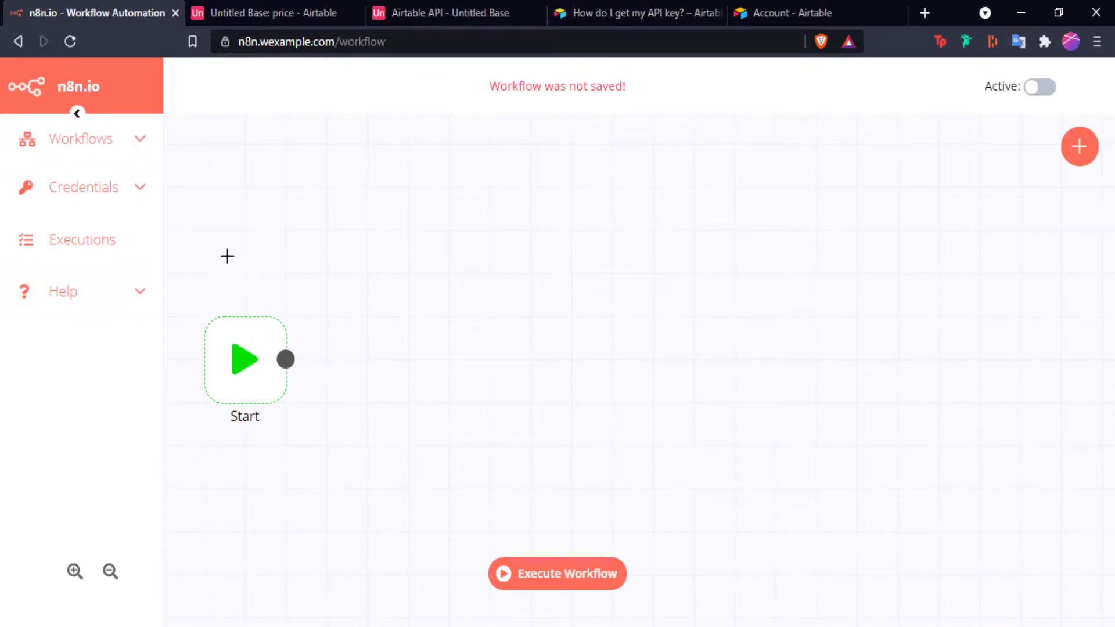
click(102, 149)
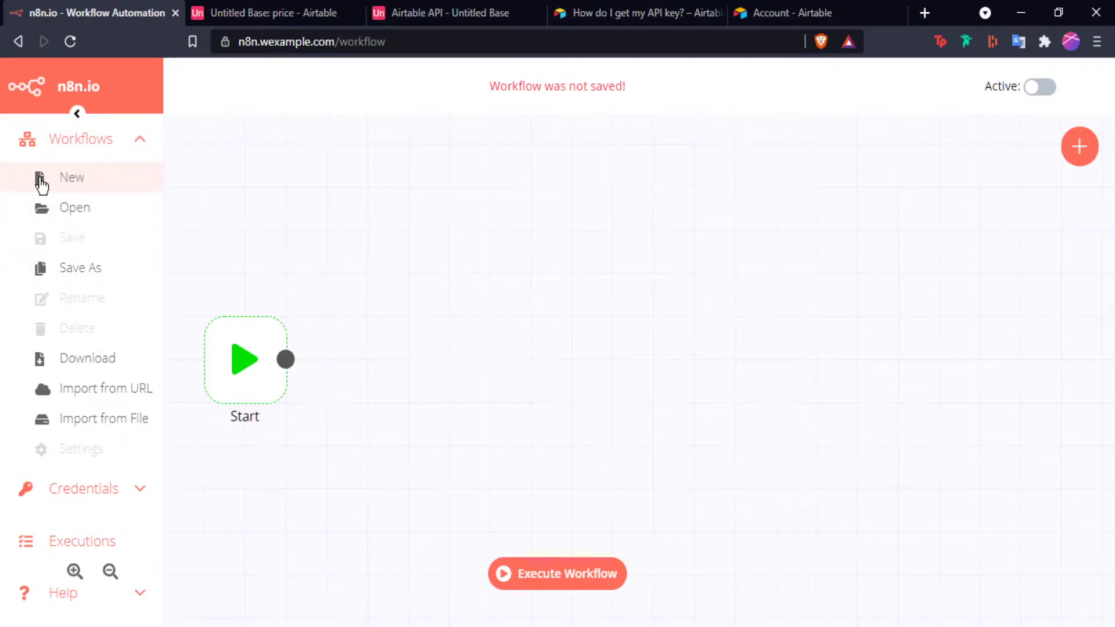
click(60, 217)
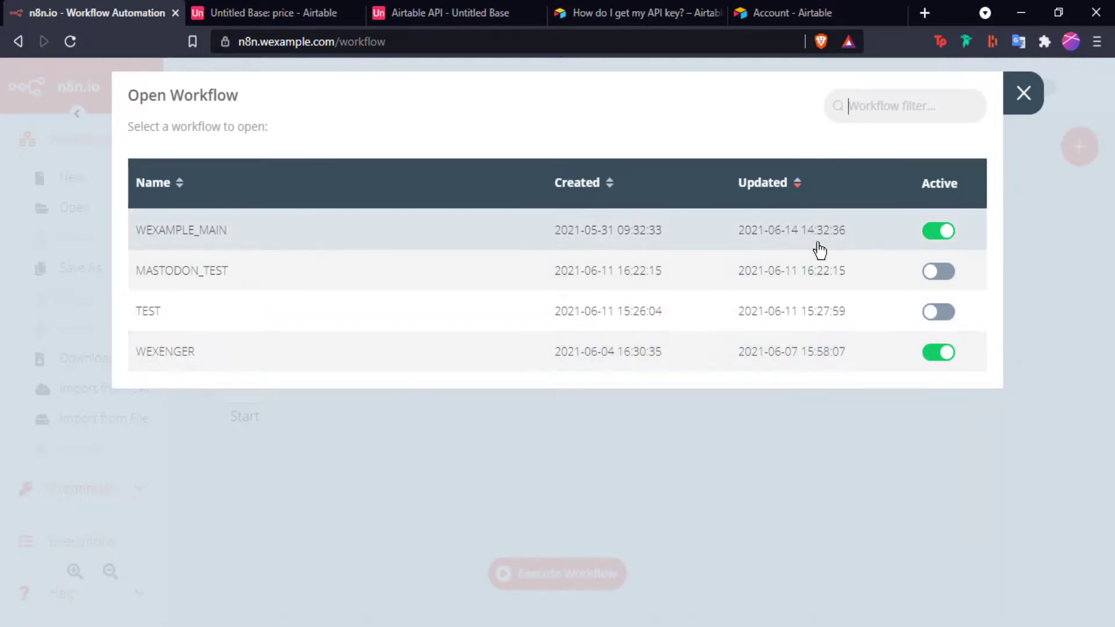
click(352, 243)
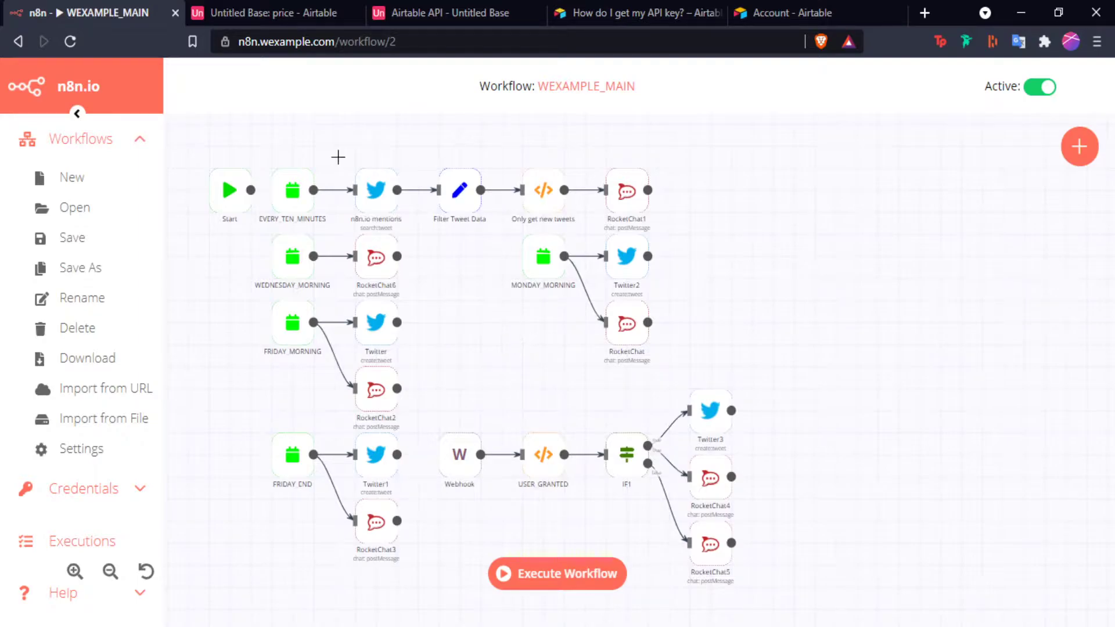
Create a new blank workflow from the Workflows menu
click(87, 175)
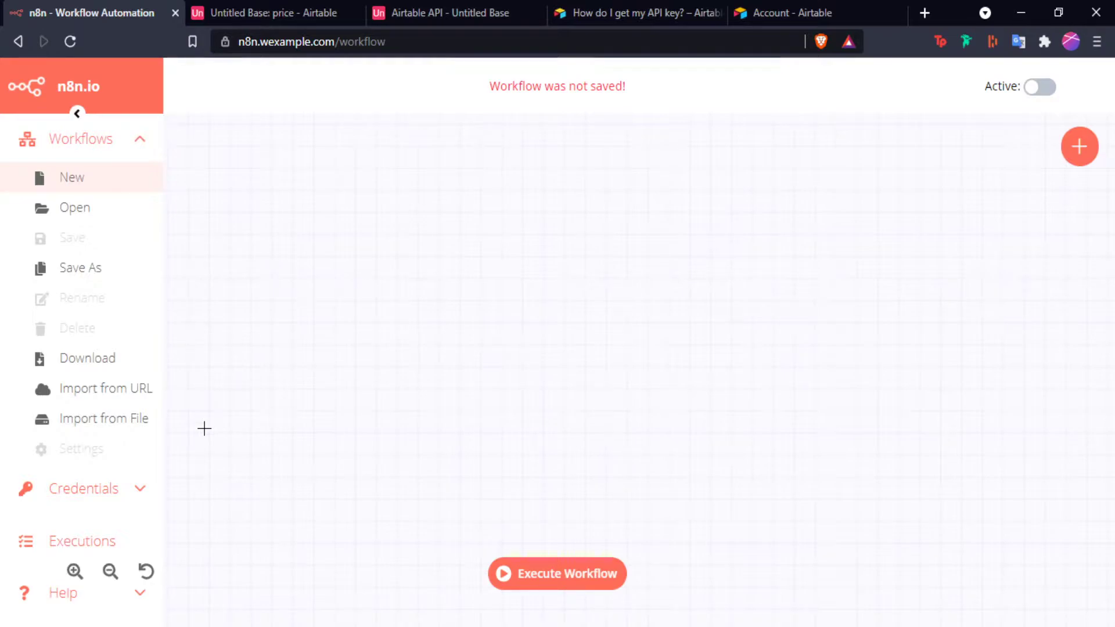
click(128, 140)
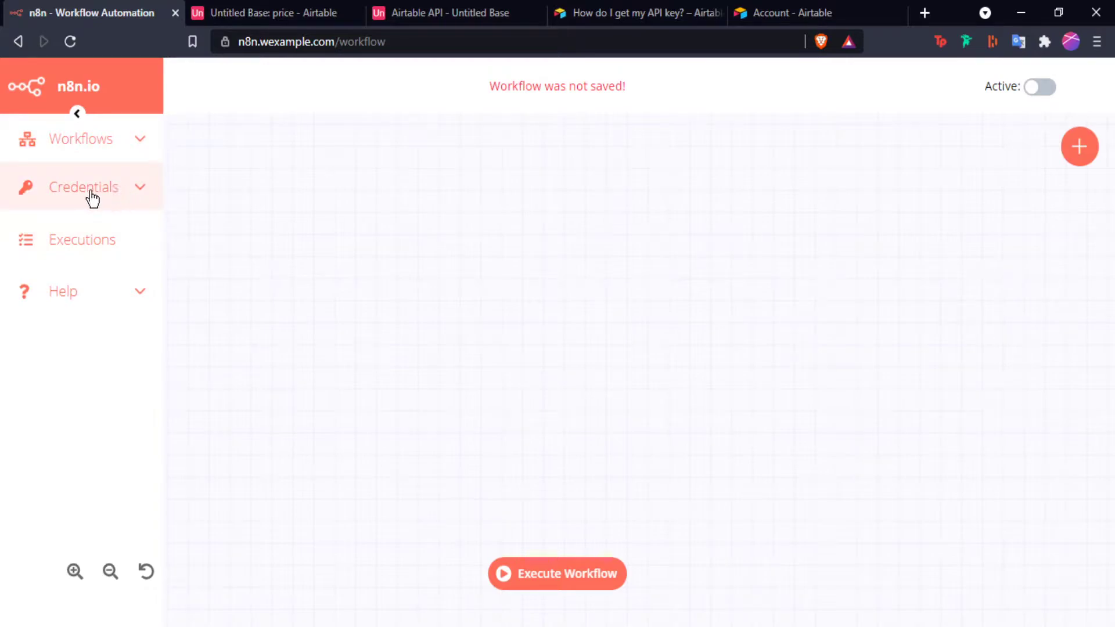
click(124, 184)
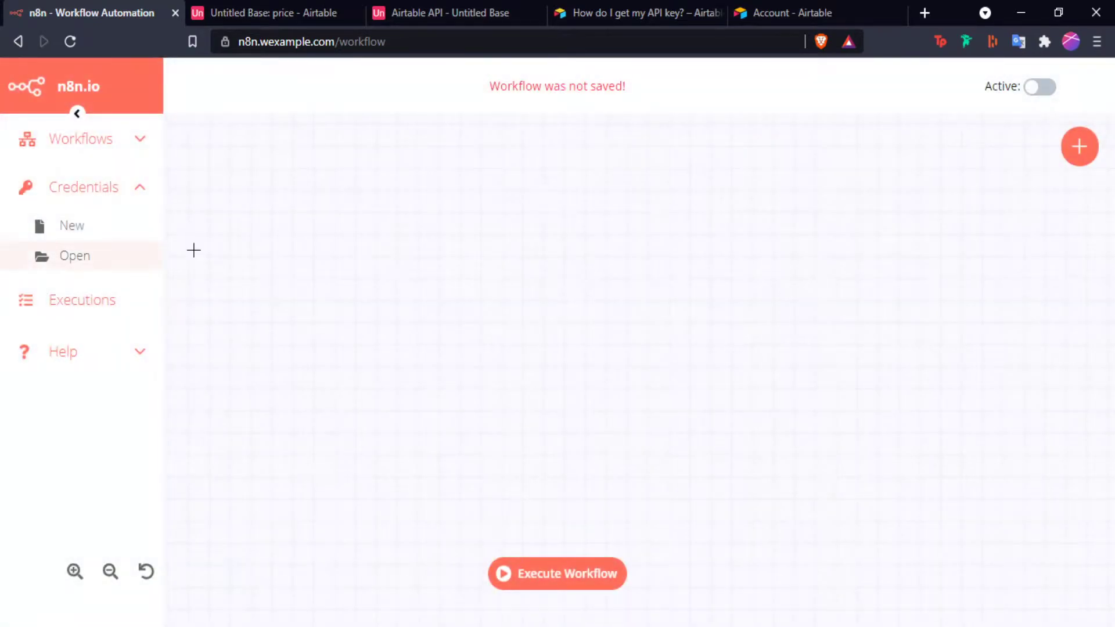
click(75, 269)
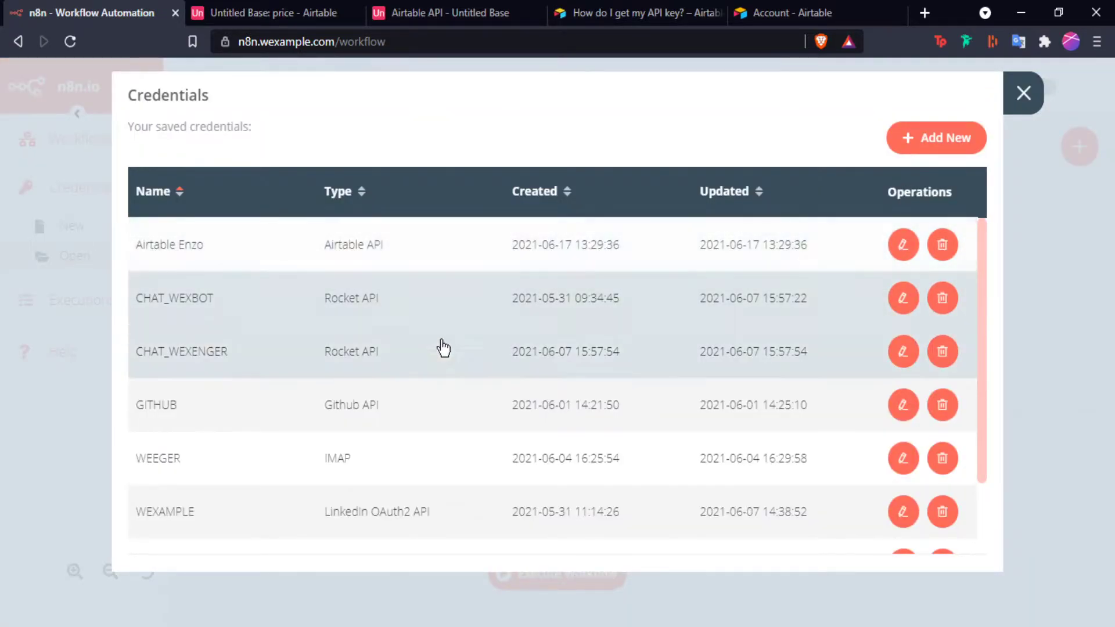
scroll(438, 360, down, 2)
scroll(561, 441, up, 3)
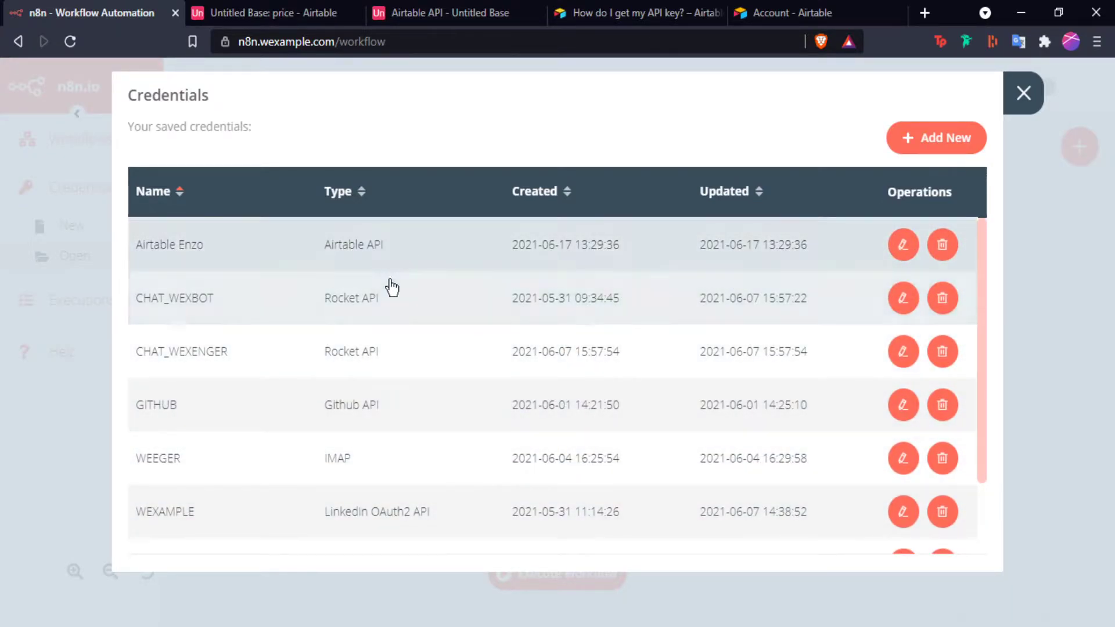
scroll(530, 418, down, 2)
scroll(391, 398, up, 2)
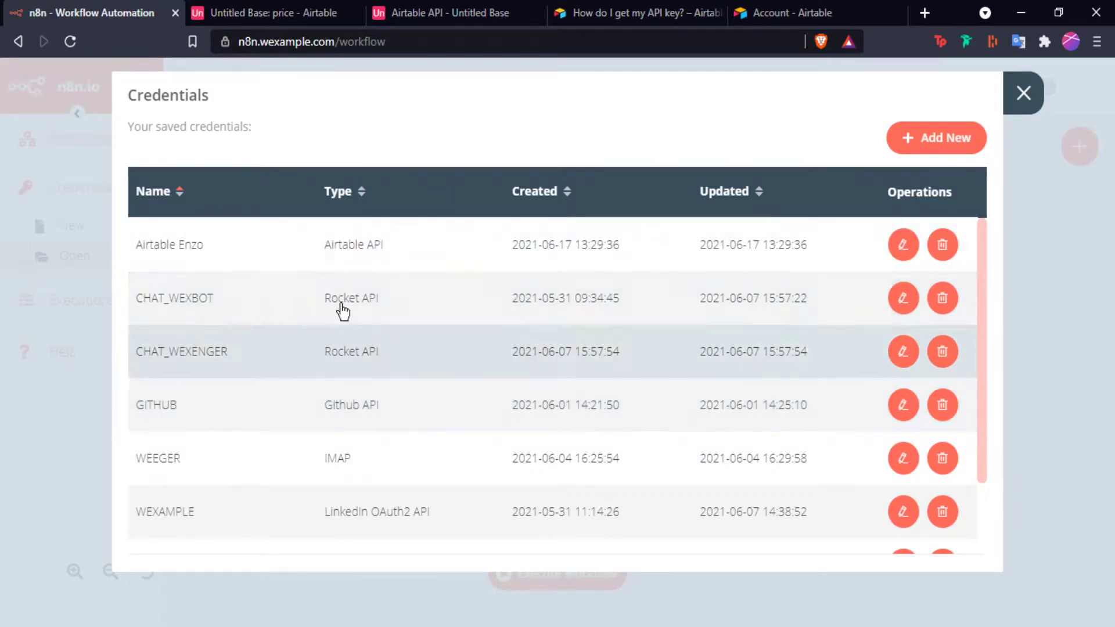
click(1022, 94)
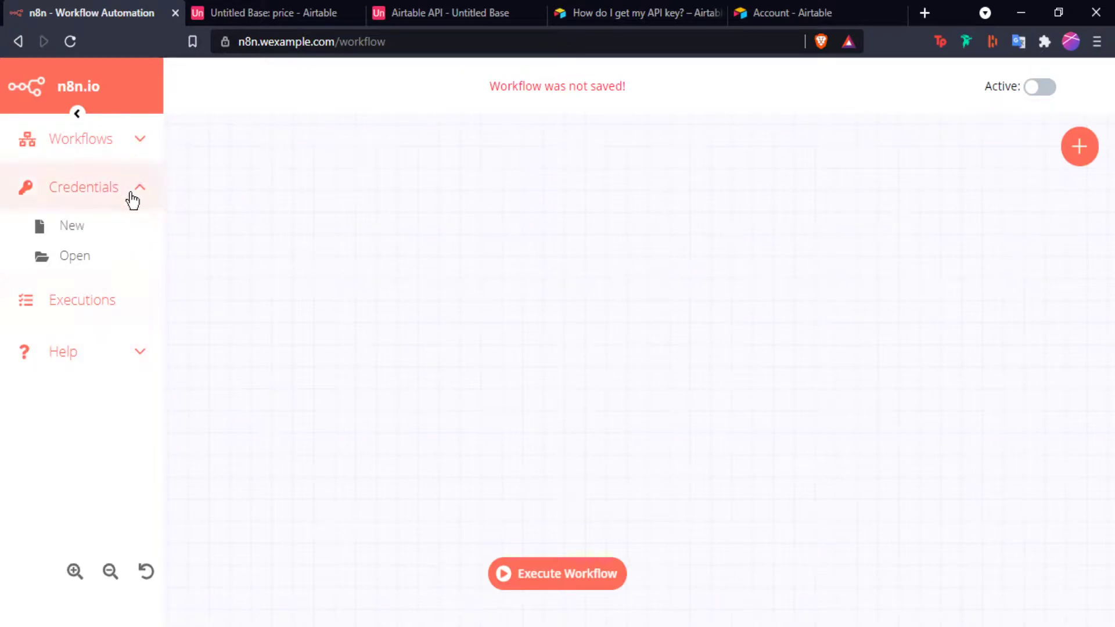
click(137, 193)
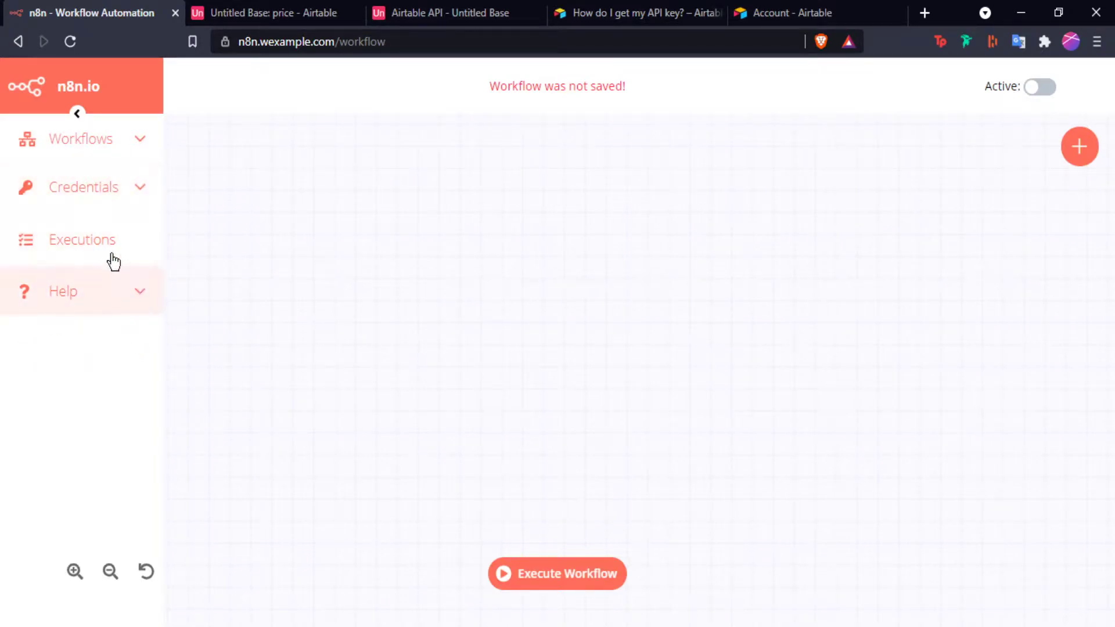
click(95, 239)
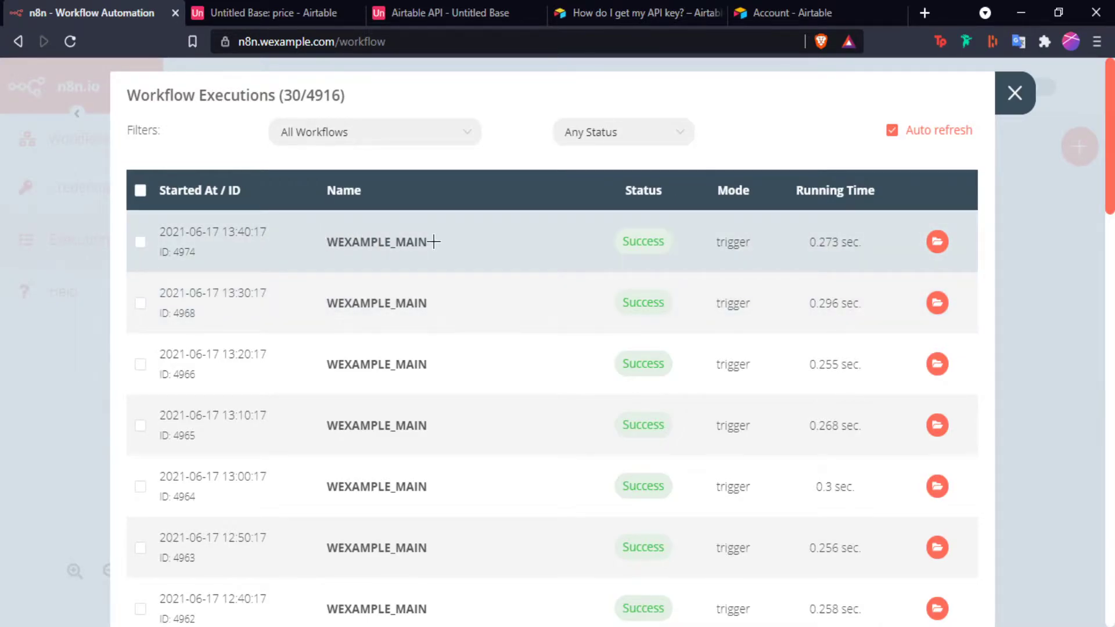
drag(812, 244, 853, 243)
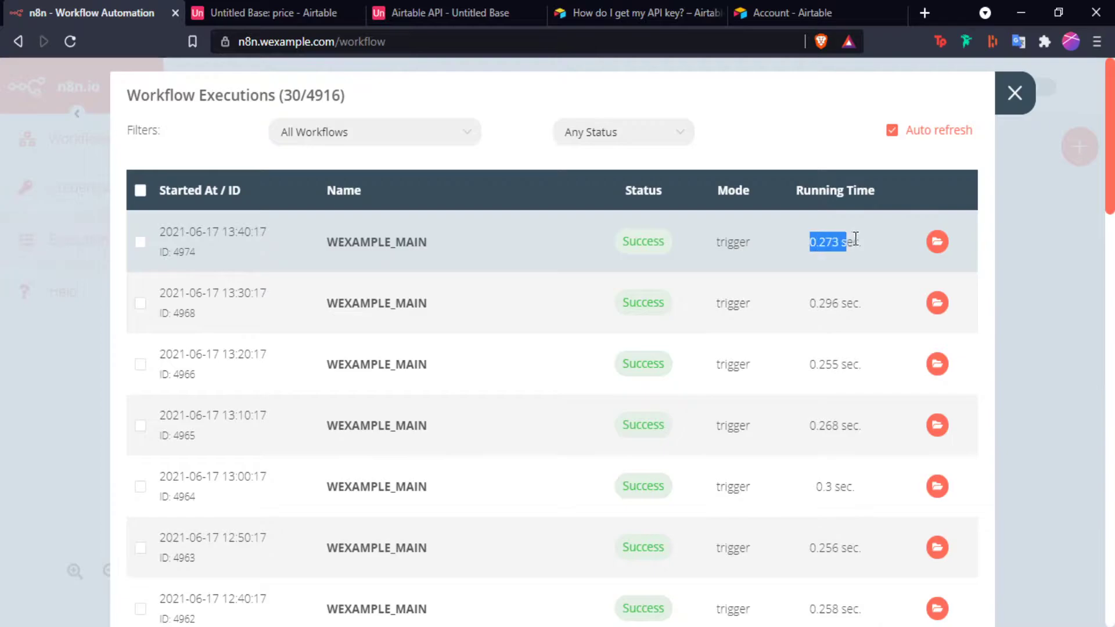
click(819, 281)
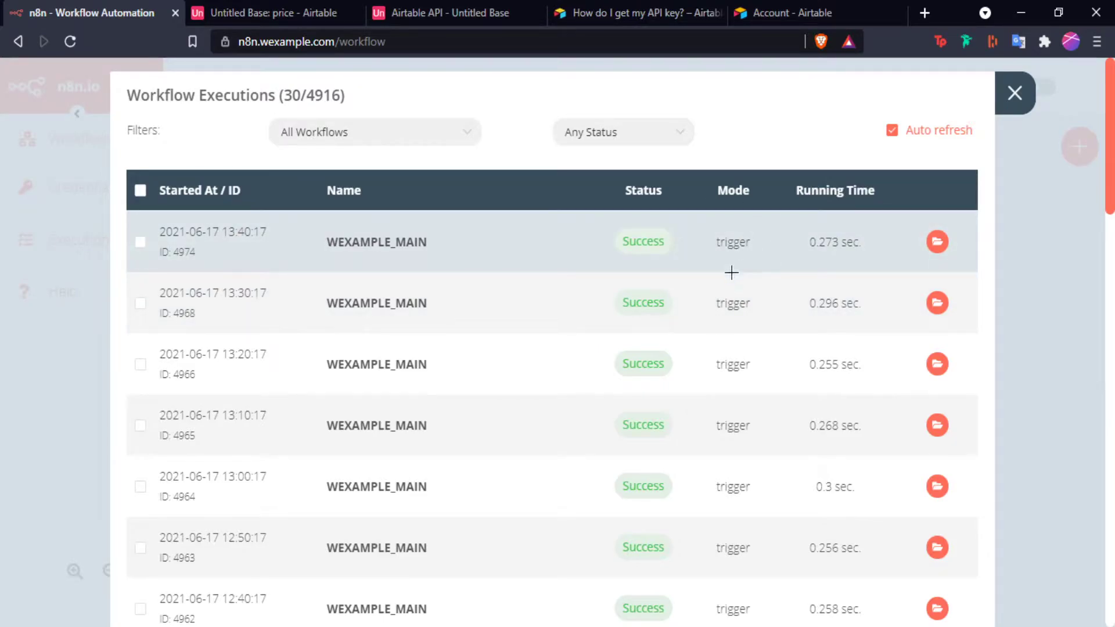
scroll(531, 302, down, 10)
scroll(542, 277, up, 10)
click(1016, 93)
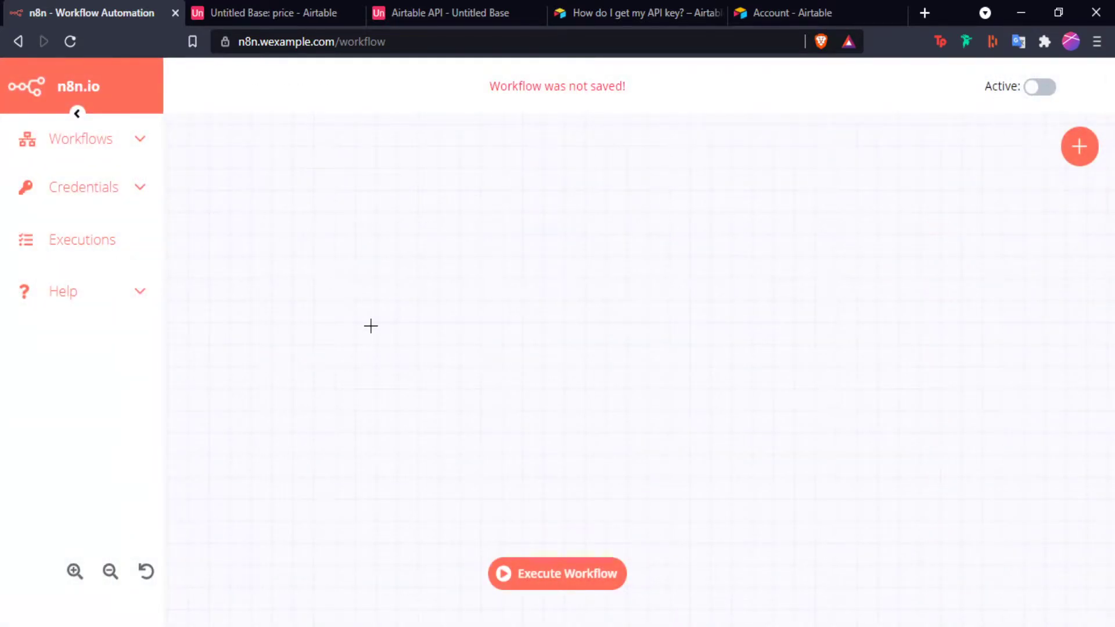
click(143, 295)
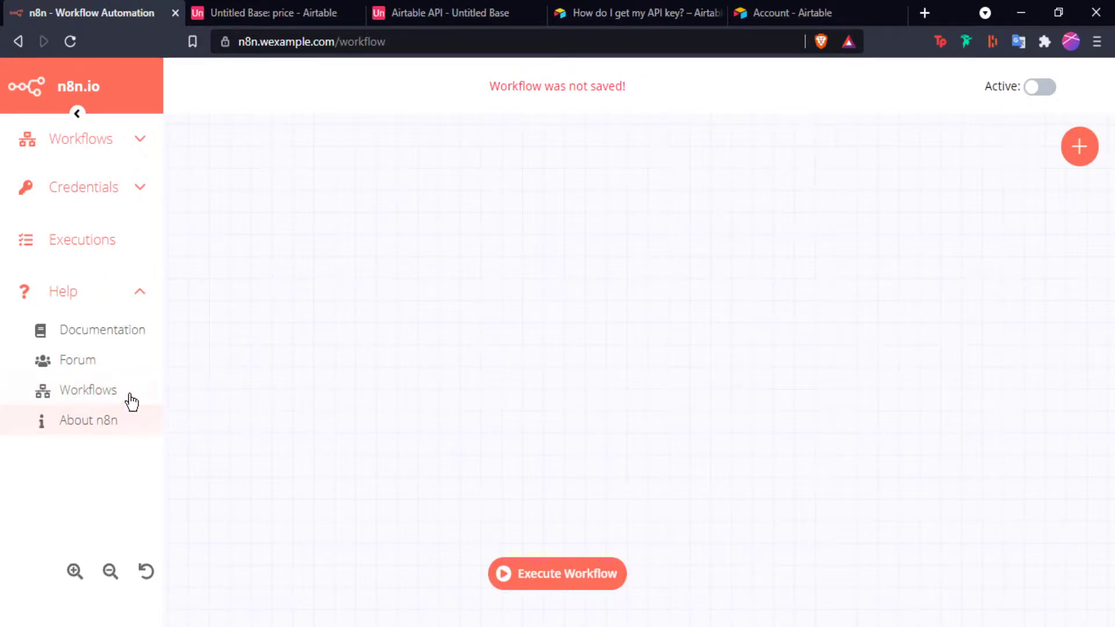
click(136, 293)
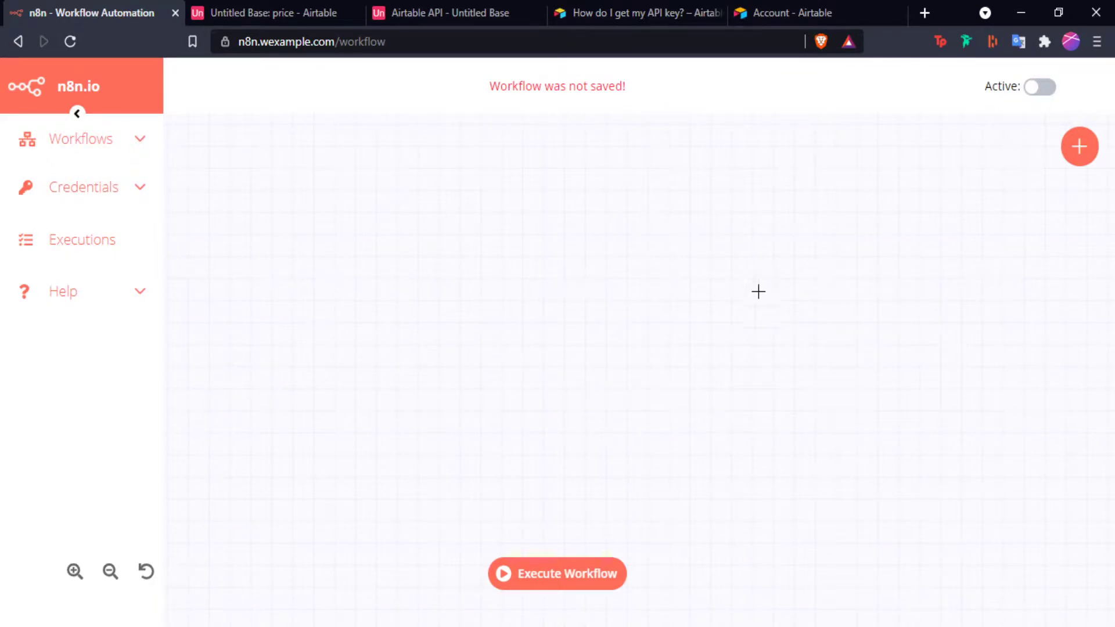
drag(456, 263, 647, 403)
Add a Cron trigger node from the Trigger list and move it down and right
click(1078, 145)
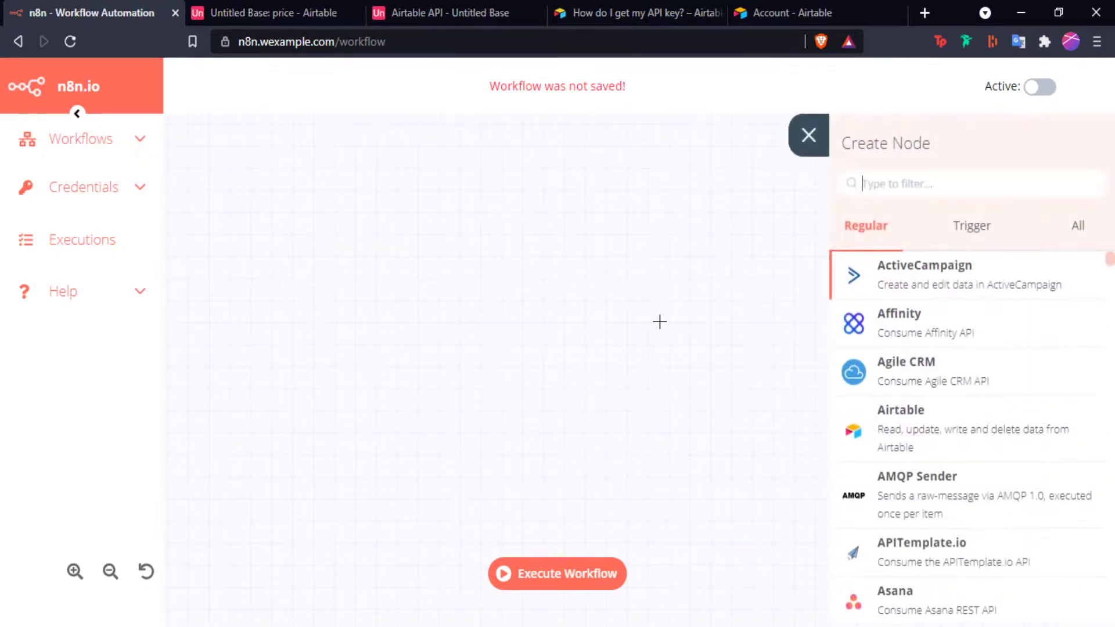
scroll(953, 345, down, 20)
scroll(947, 343, up, 15)
scroll(941, 325, up, 6)
click(972, 226)
scroll(970, 370, down, 10)
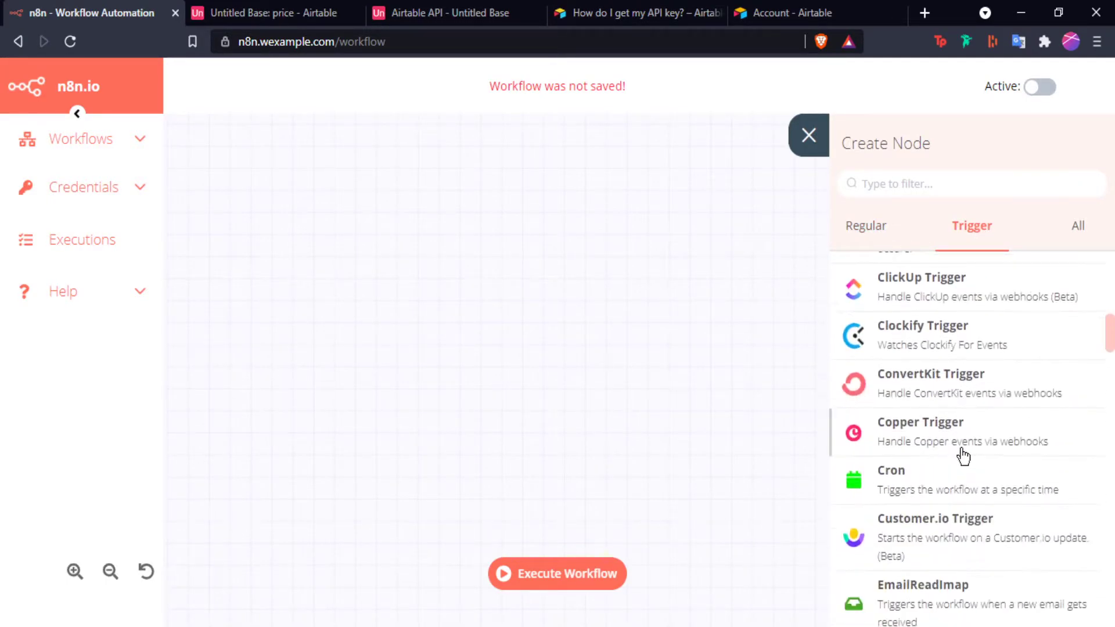
click(930, 499)
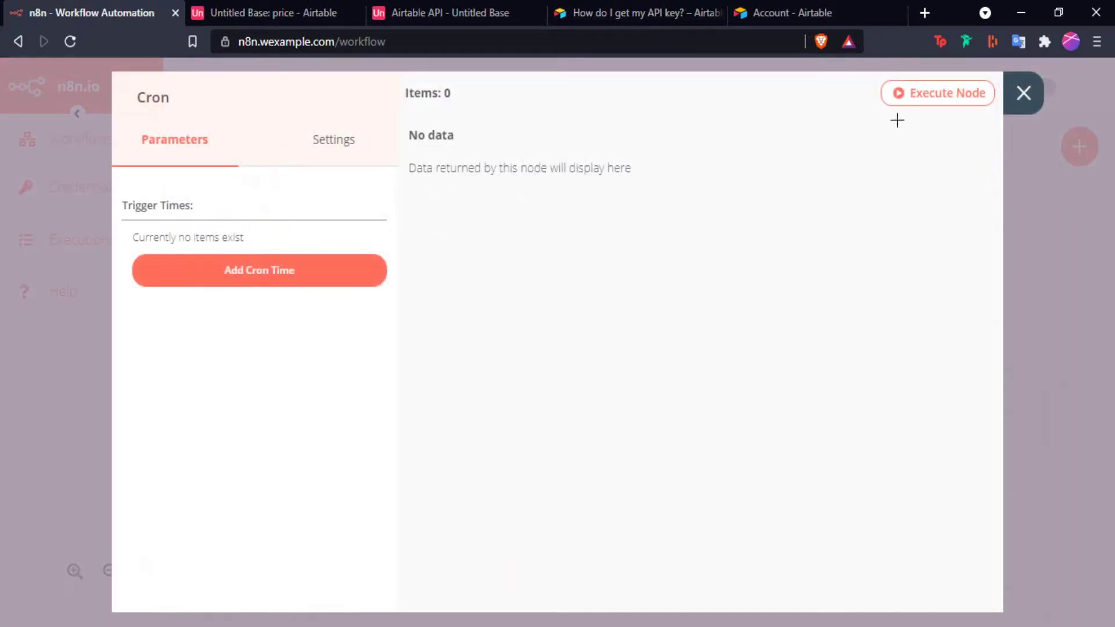
click(1023, 92)
drag(251, 185, 305, 253)
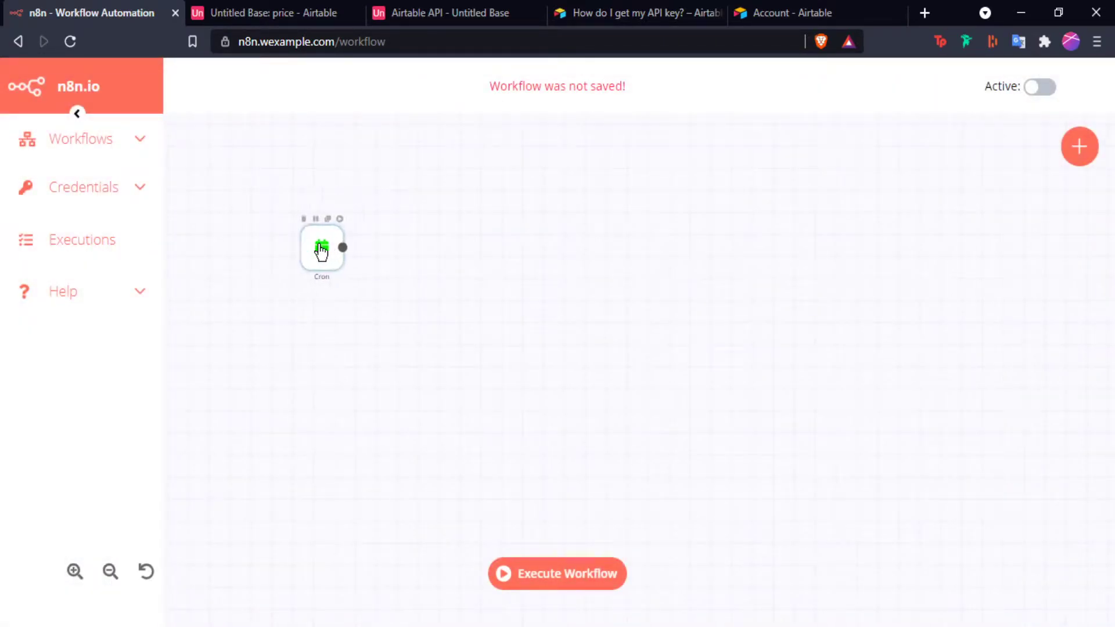
double_click(306, 251)
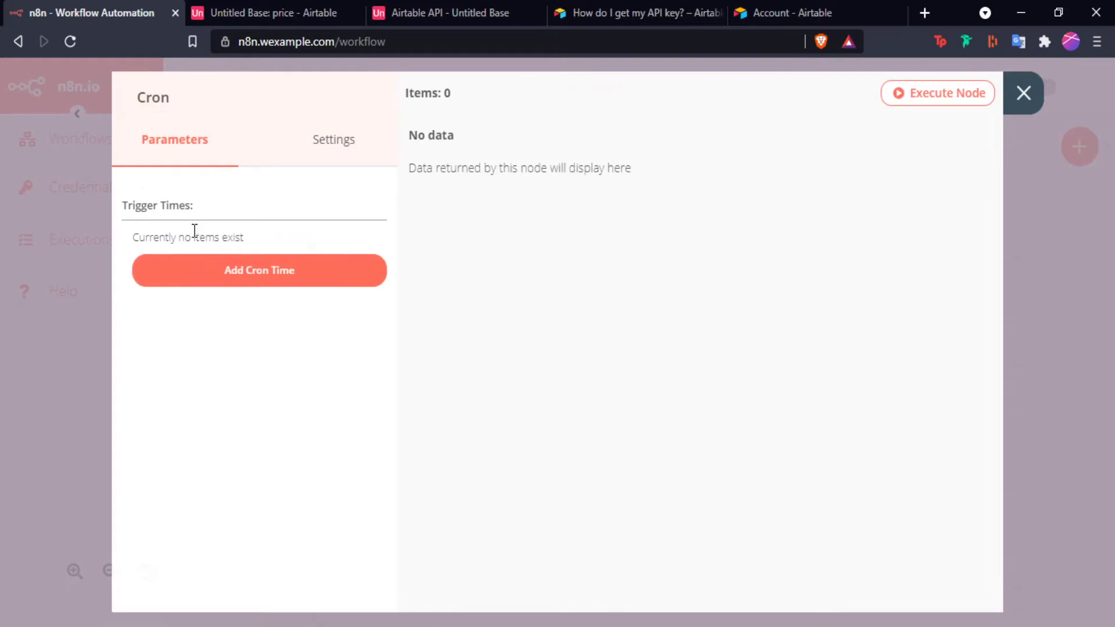
click(1023, 93)
Abandon adding a node after Cron and start another new workflow
drag(359, 244, 848, 186)
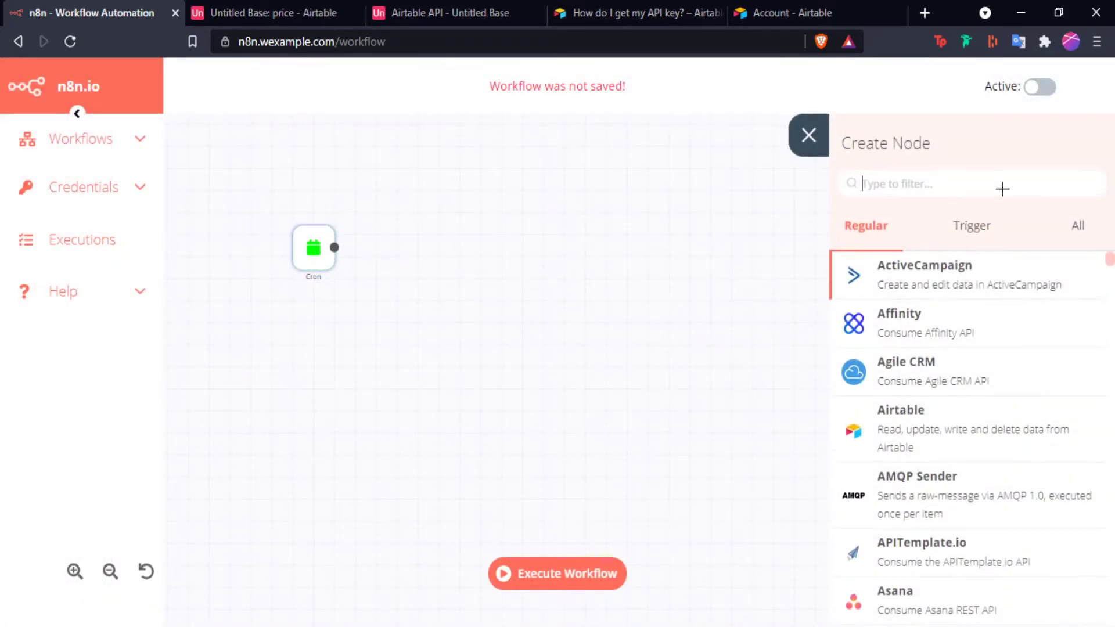
click(793, 141)
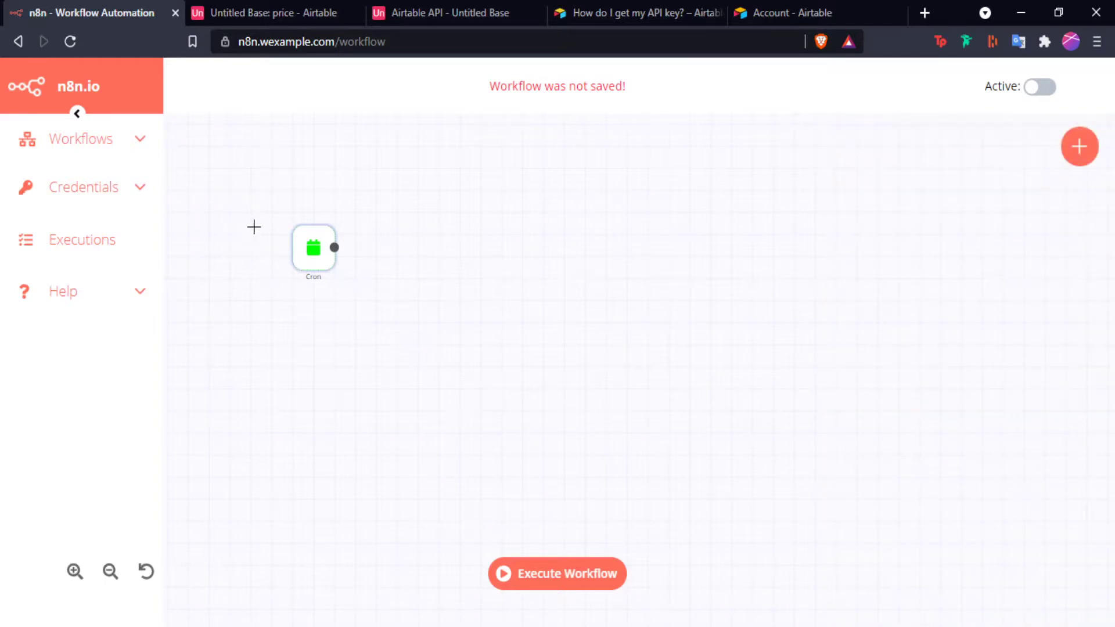
click(99, 131)
click(72, 178)
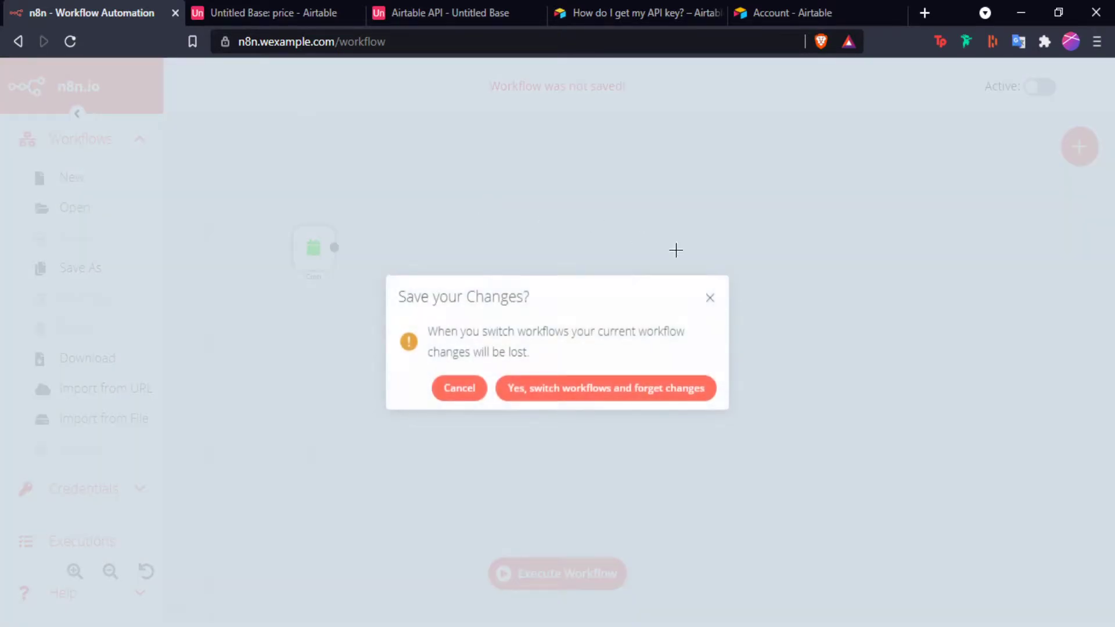
Discard the unsaved changes, nudge the Cron node down-left, and bring up the node catalogue
click(617, 389)
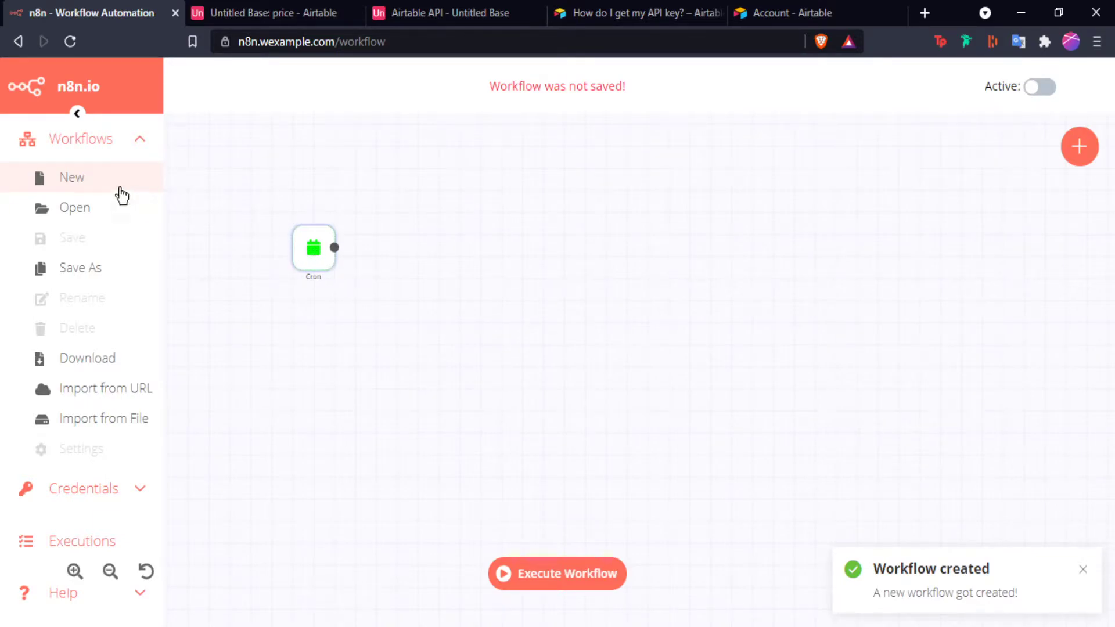
click(92, 187)
drag(310, 250, 298, 285)
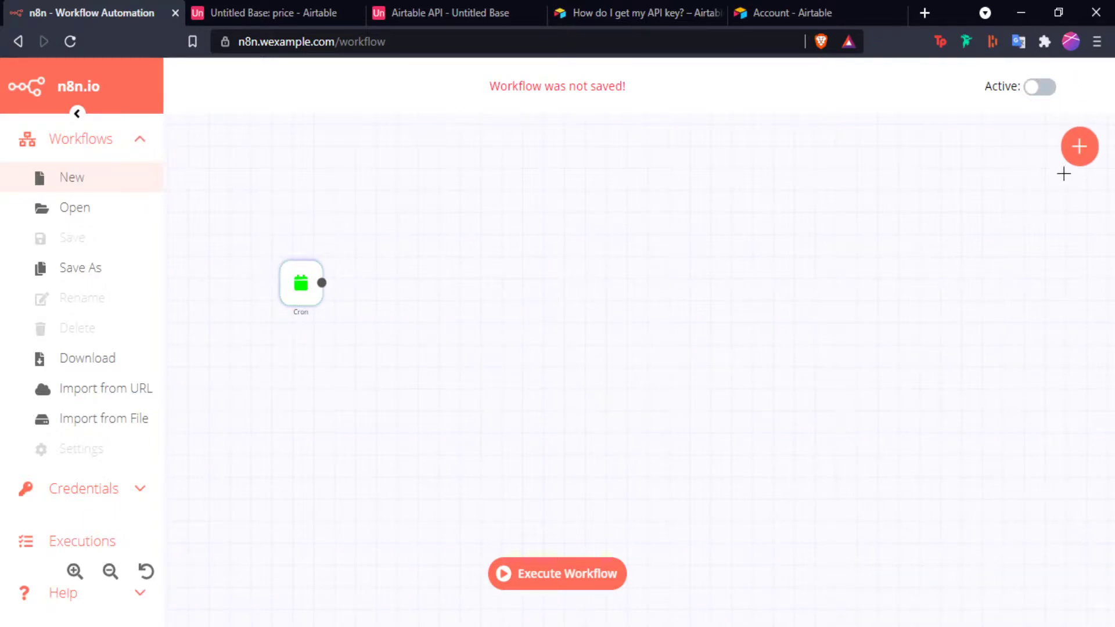
click(1080, 149)
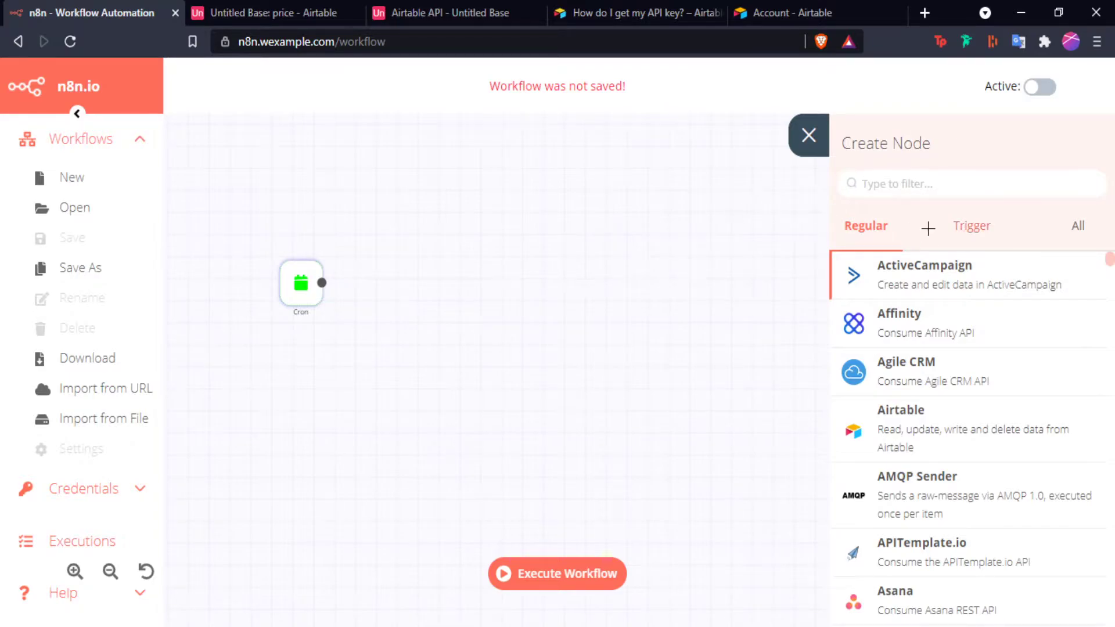
Browse the trigger nodes, shift the Cron node, then dismiss the panel without adding anything
click(961, 230)
drag(316, 281, 261, 298)
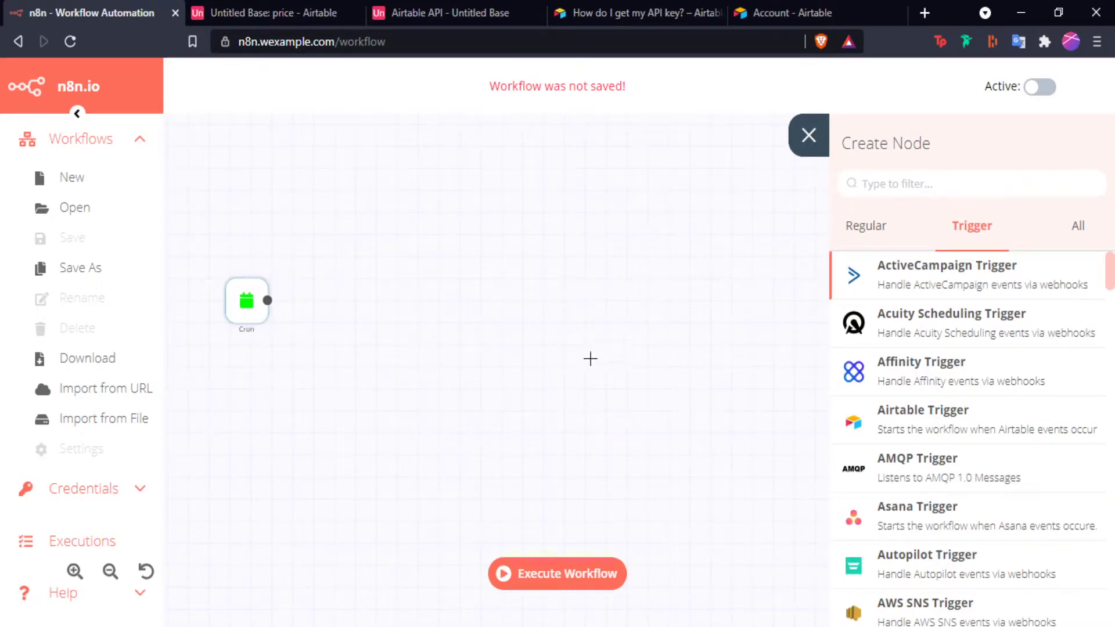
scroll(952, 334, down, 4)
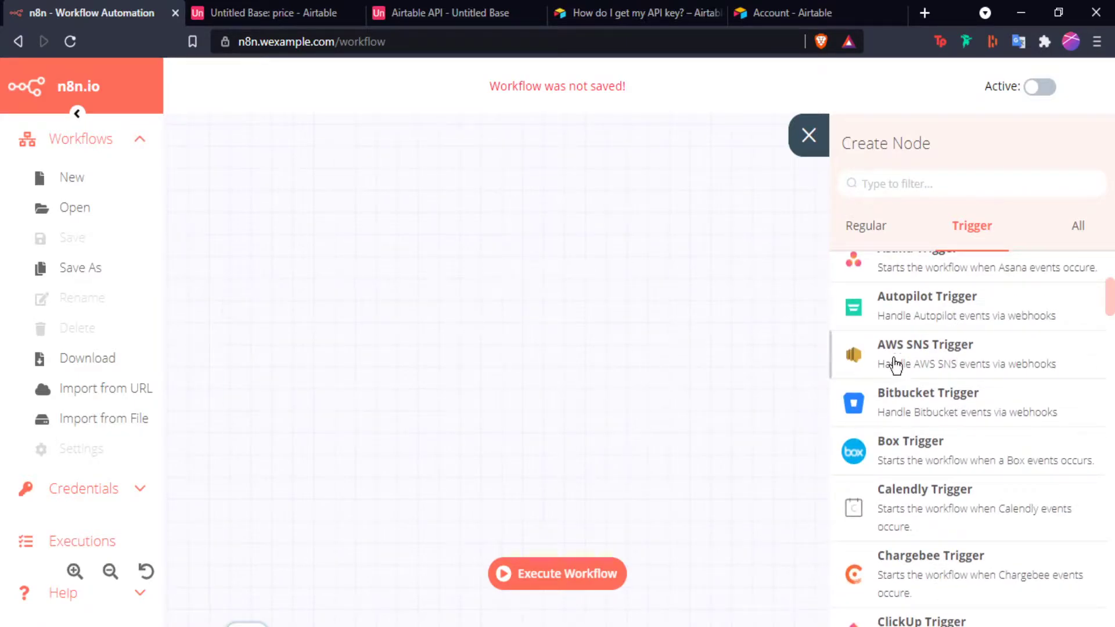
scroll(929, 357, down, 3)
scroll(465, 316, up, 2)
key(Escape)
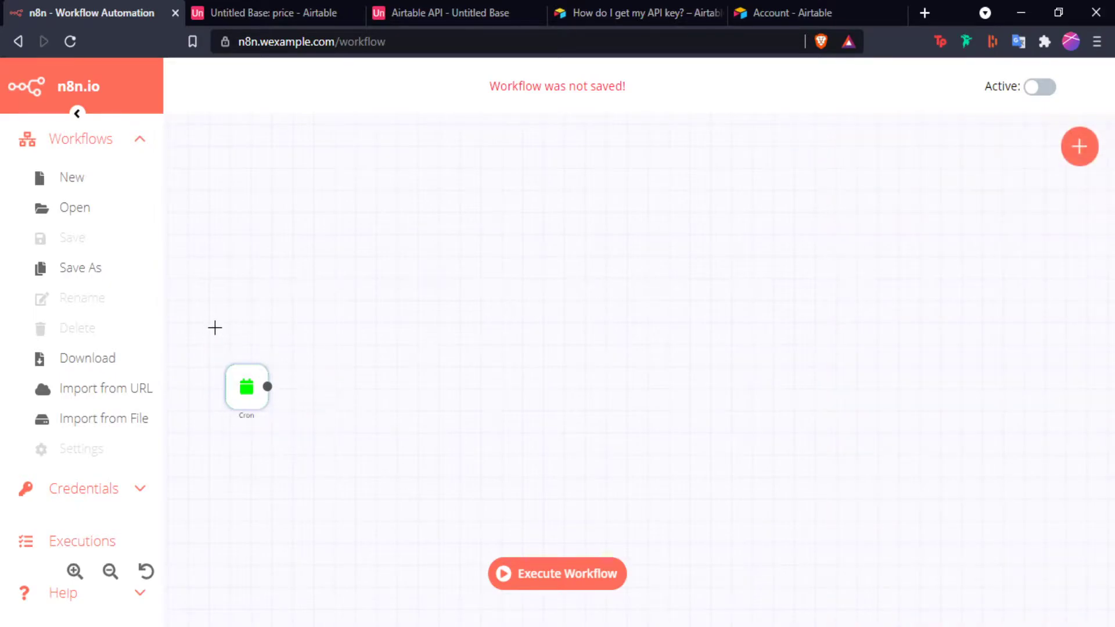
Start a fresh workflow, discarding changes, and add a Cron trigger node
click(75, 180)
click(638, 390)
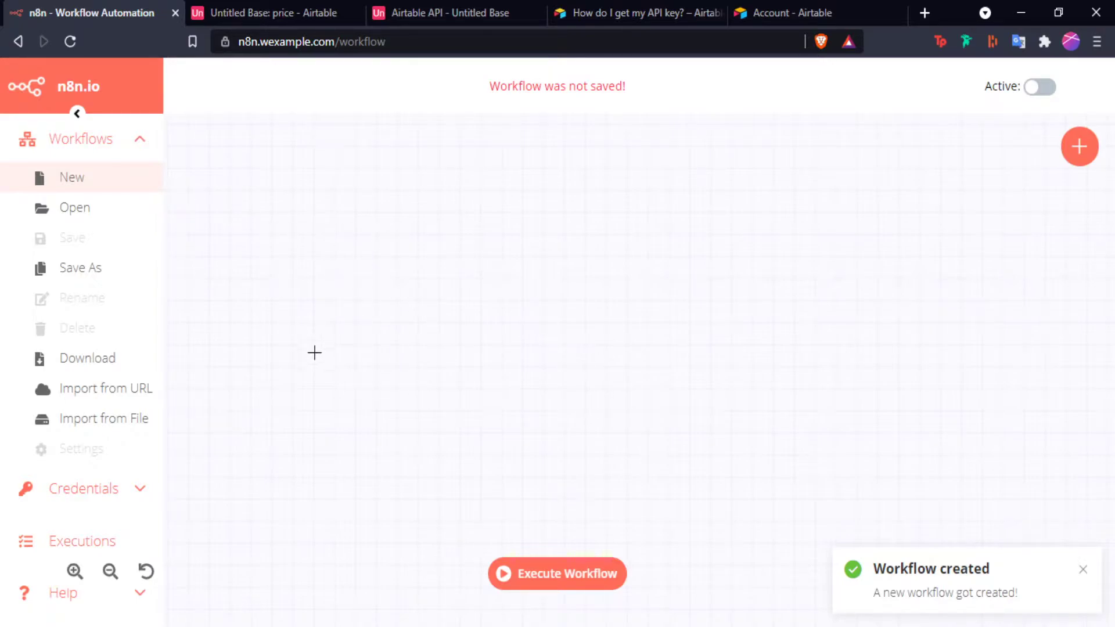
click(1079, 148)
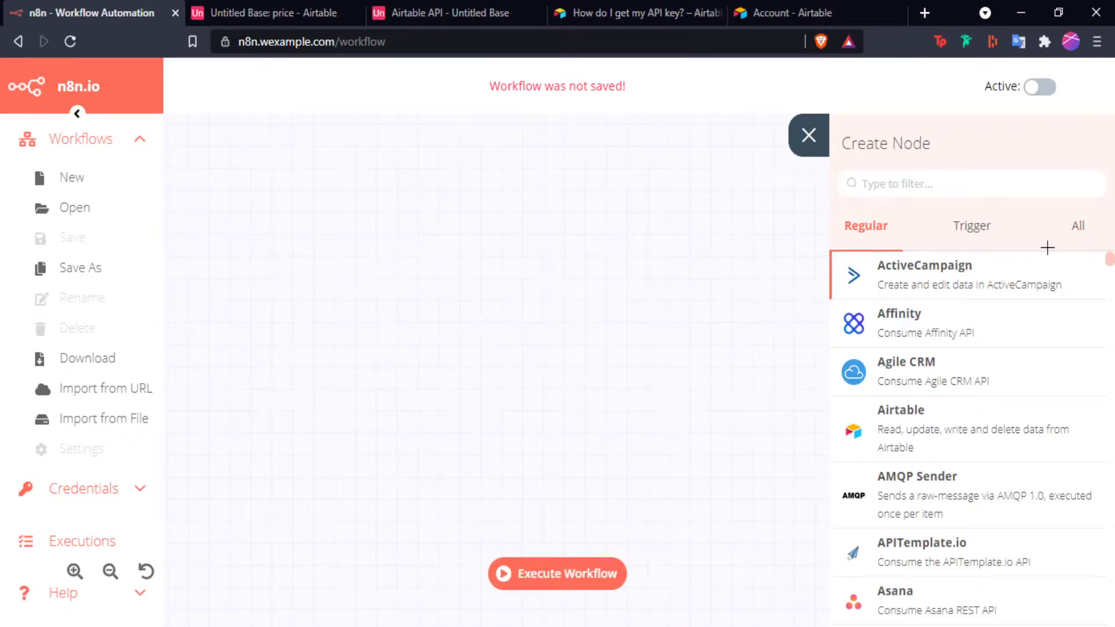
click(986, 227)
scroll(929, 401, down, 10)
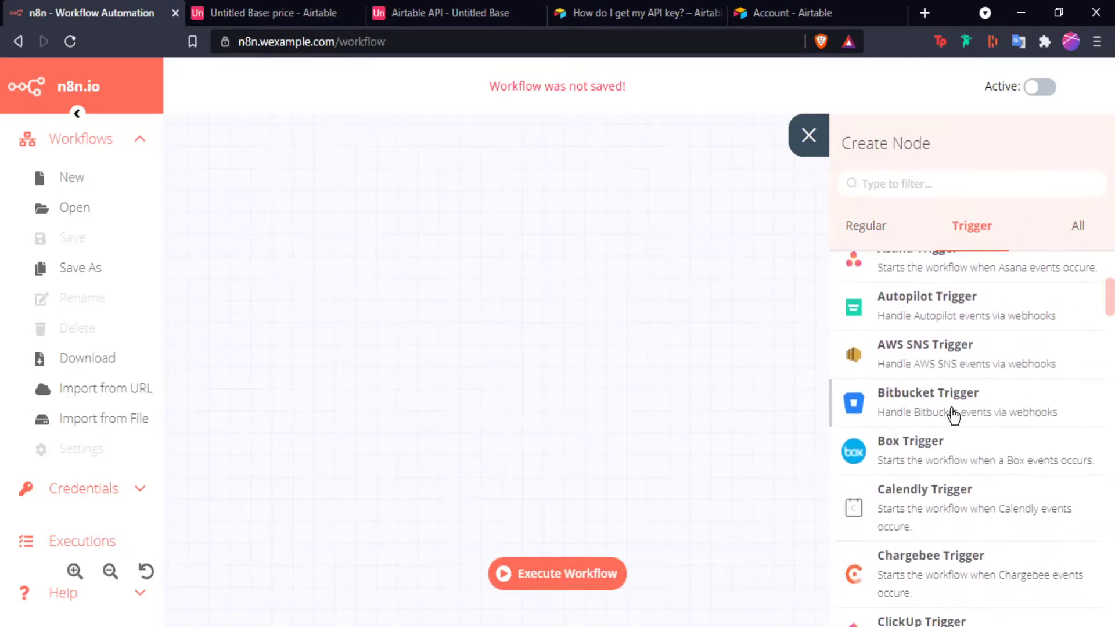
scroll(964, 480, down, 1)
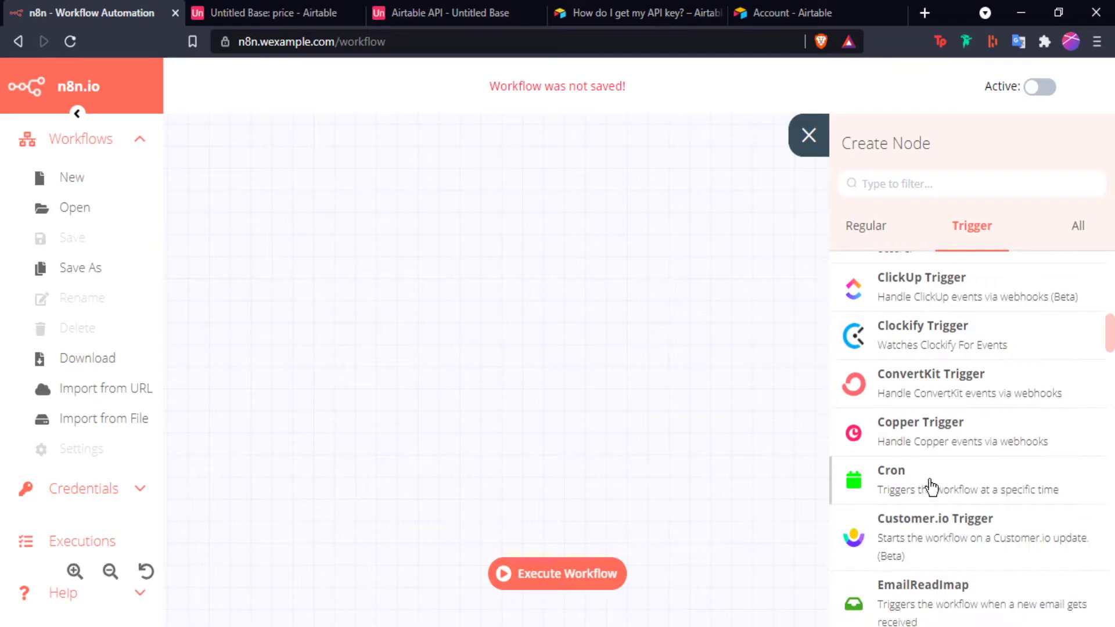
click(949, 481)
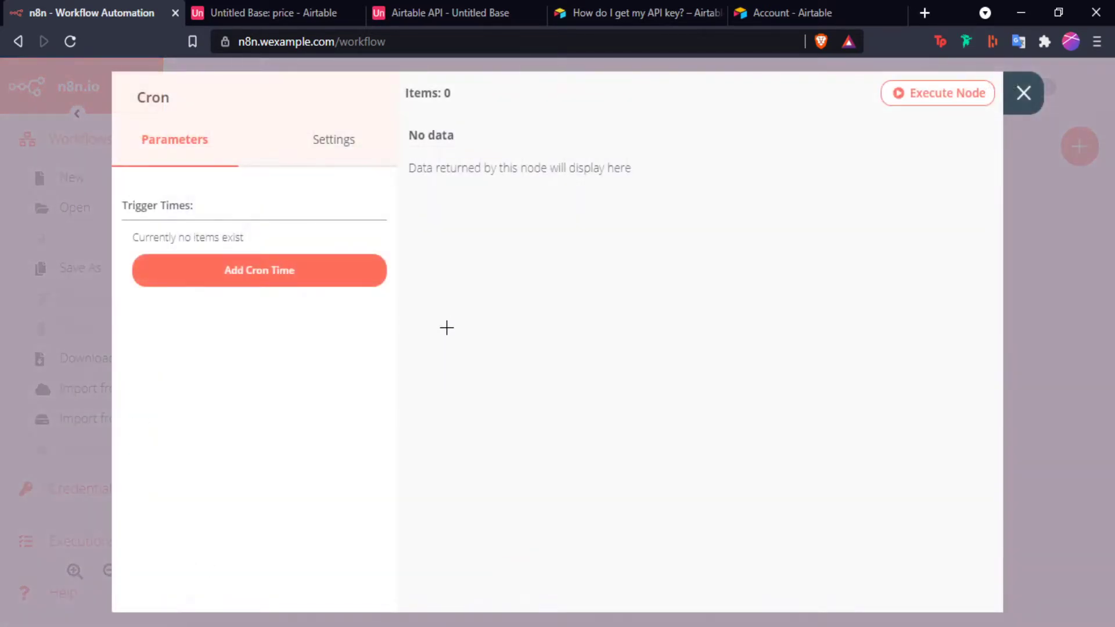
click(1023, 93)
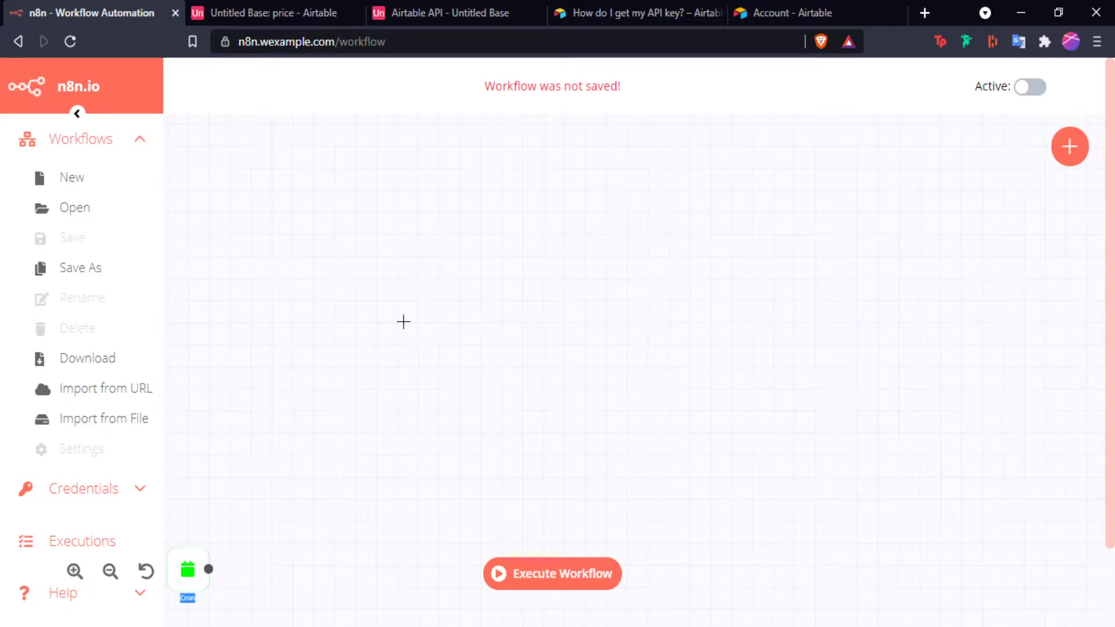
Arrange the Cron node directly beneath the Start node
double_click(651, 304)
double_click(557, 268)
scroll(445, 393, up, 2)
scroll(440, 383, down, 2)
scroll(439, 383, up, 3)
scroll(438, 384, down, 6)
scroll(402, 370, up, 2)
drag(391, 369, 482, 277)
drag(281, 334, 363, 265)
drag(461, 316, 344, 464)
drag(496, 463, 445, 443)
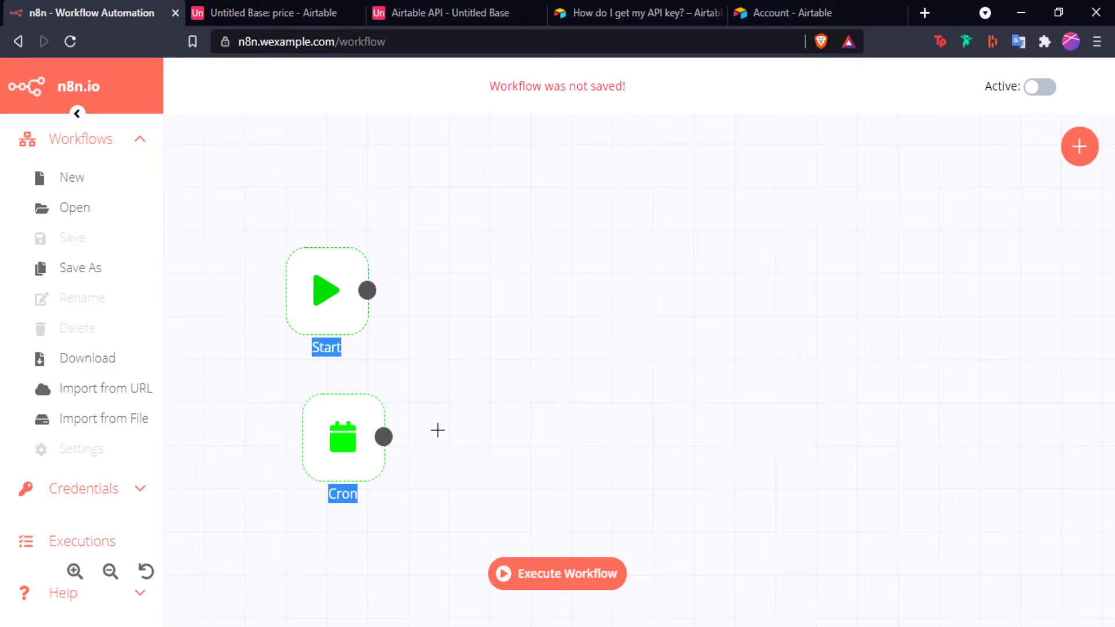
drag(353, 428, 315, 444)
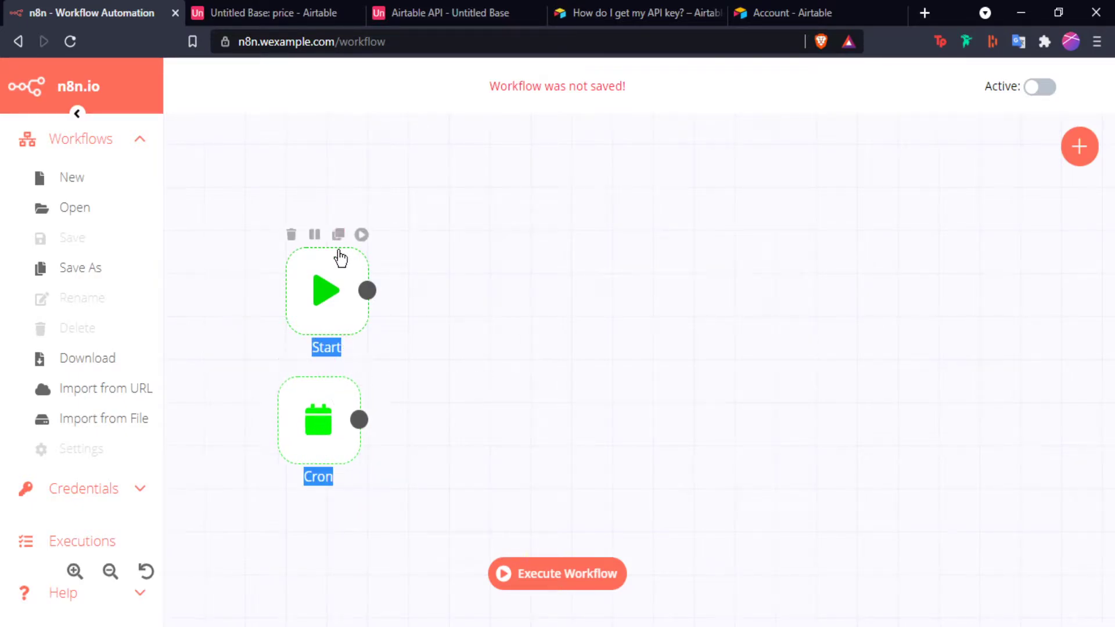
Run the Start → Cron workflow as a test and dismiss the success notice
click(319, 299)
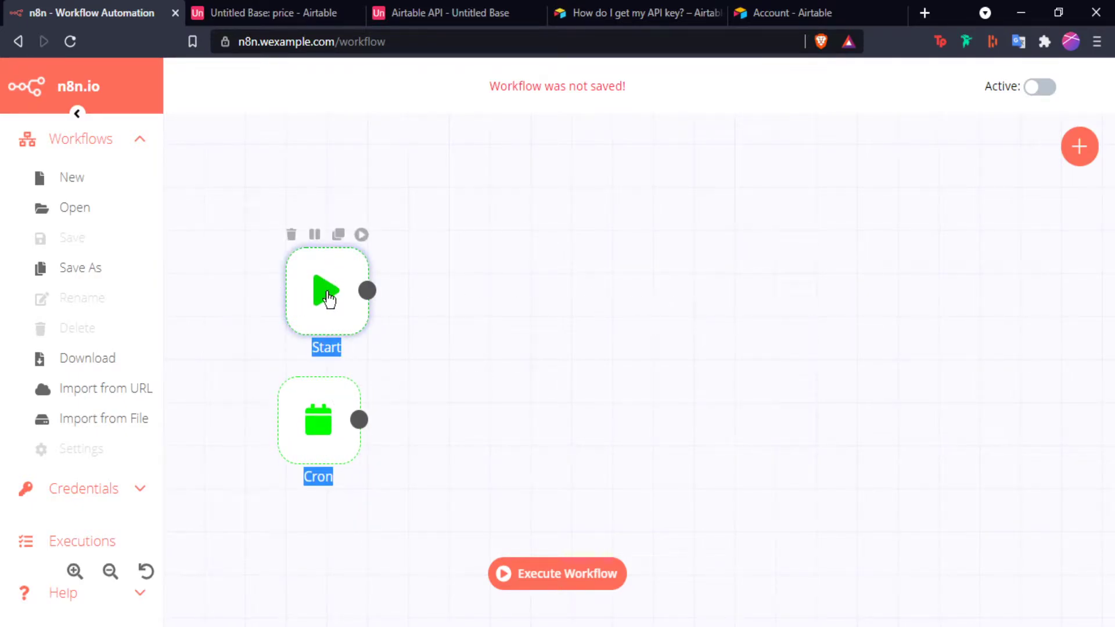
click(567, 576)
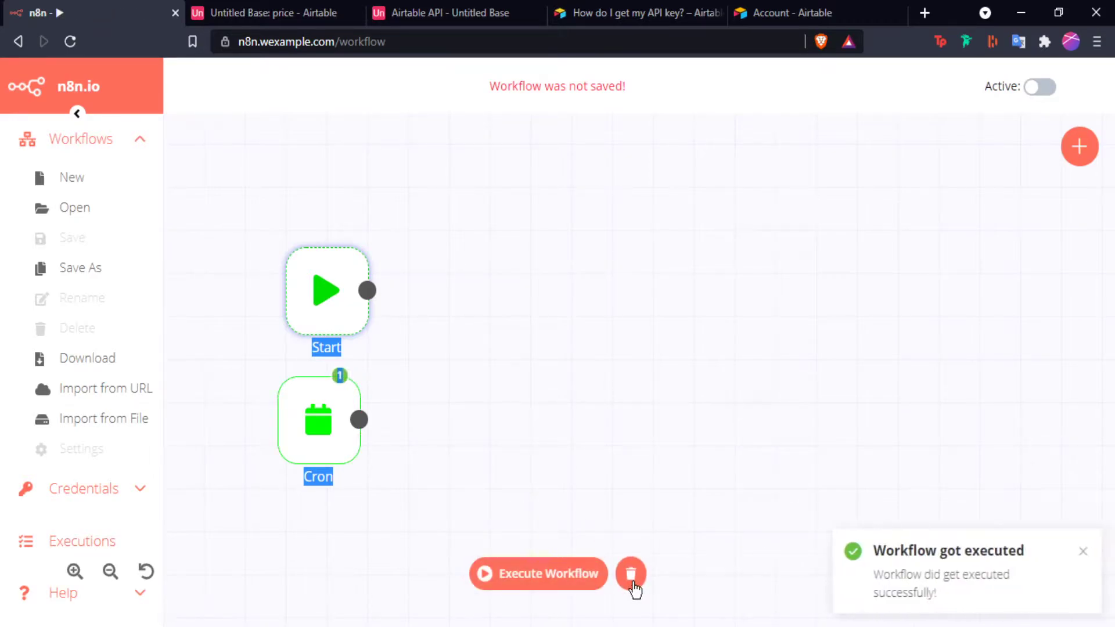
click(1084, 552)
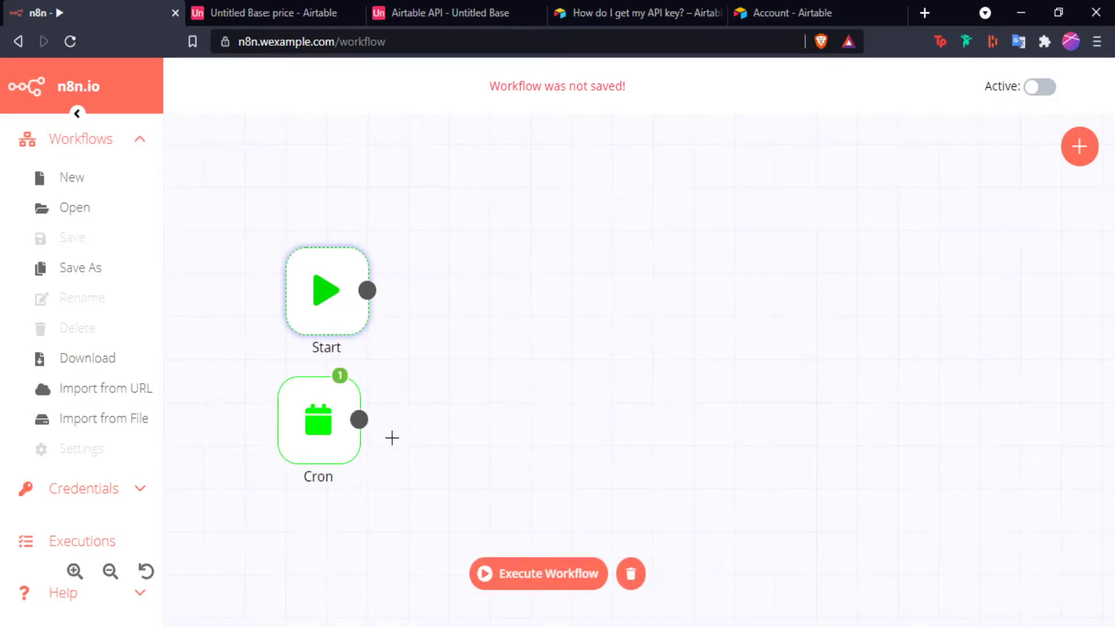
mouse_move(319, 425)
mouse_down()
mouse_move(343, 451)
mouse_move(328, 435)
mouse_up()
Give the Cron node an Every Minute trigger time and remove the extra Every Day entry
double_click(328, 436)
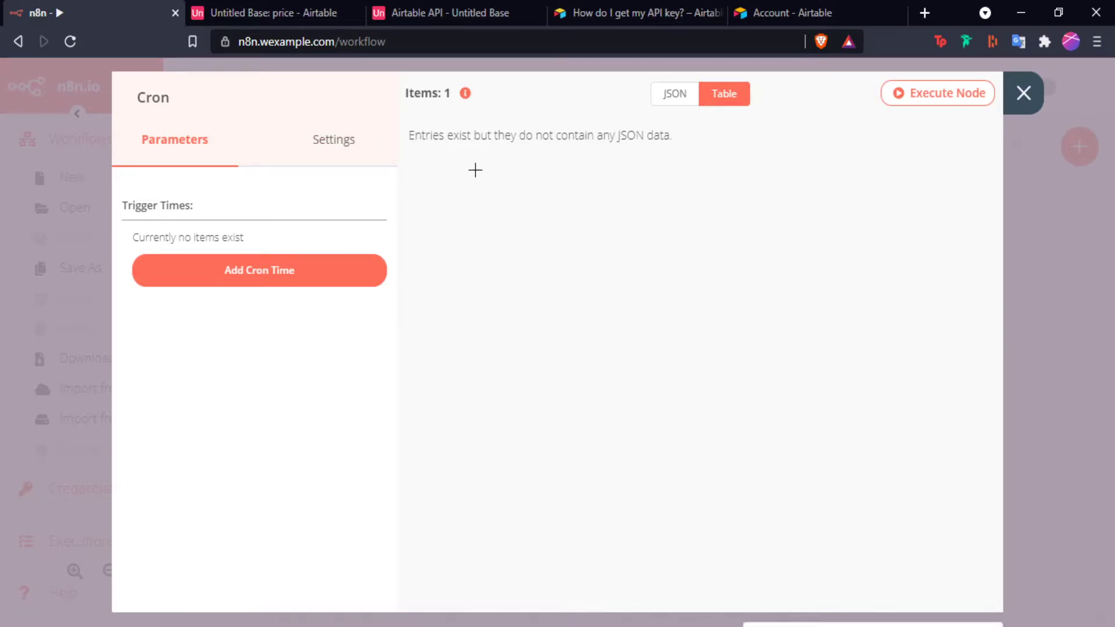
click(199, 281)
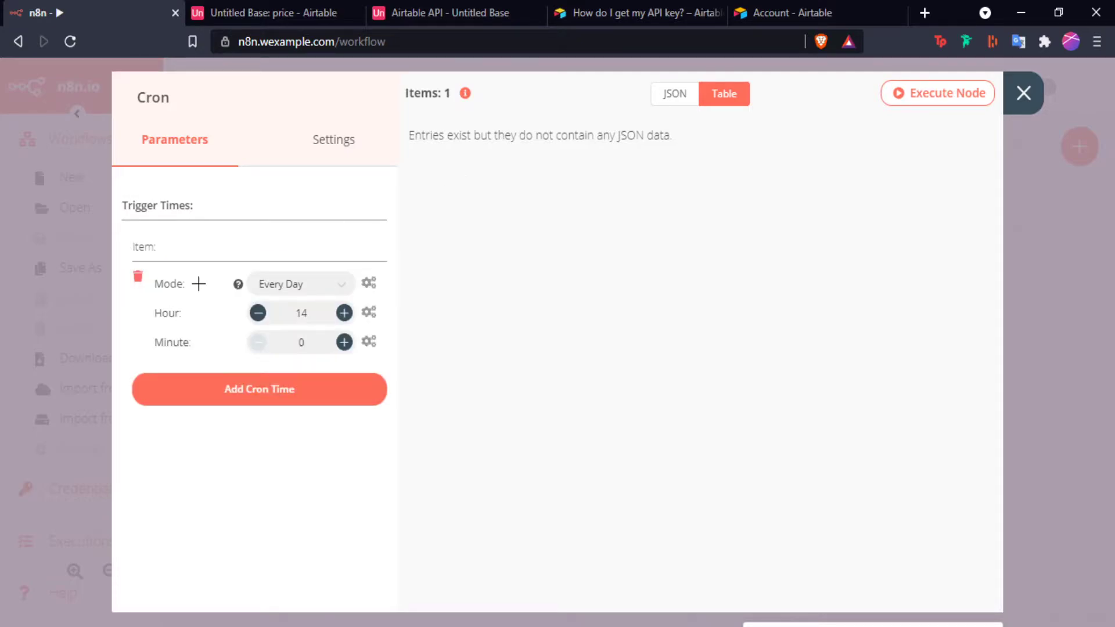
click(342, 287)
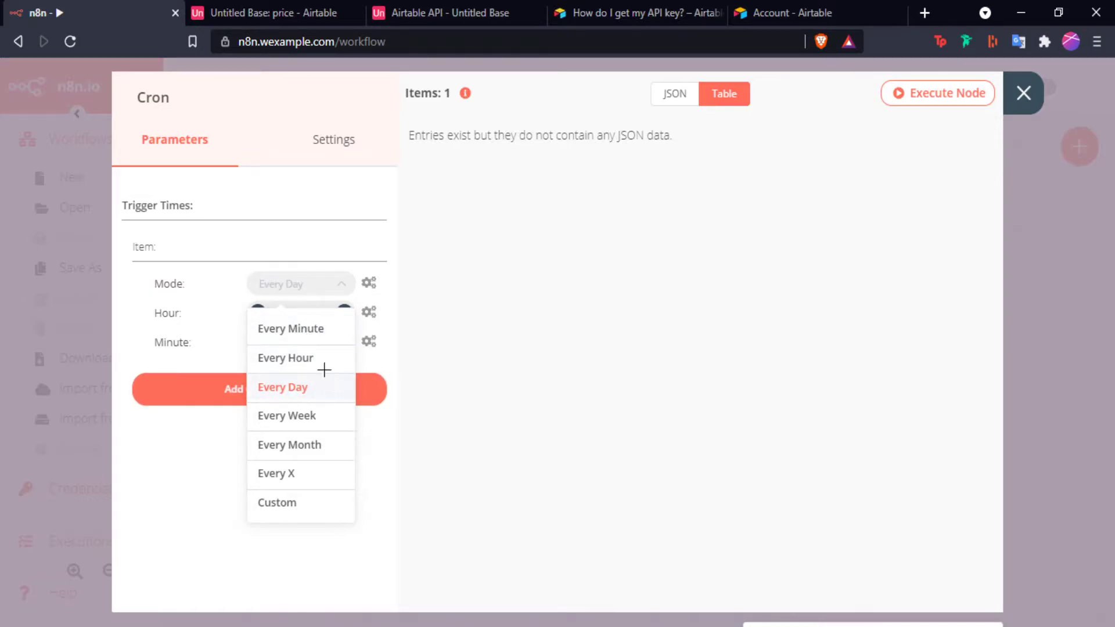
click(308, 328)
click(308, 288)
click(310, 294)
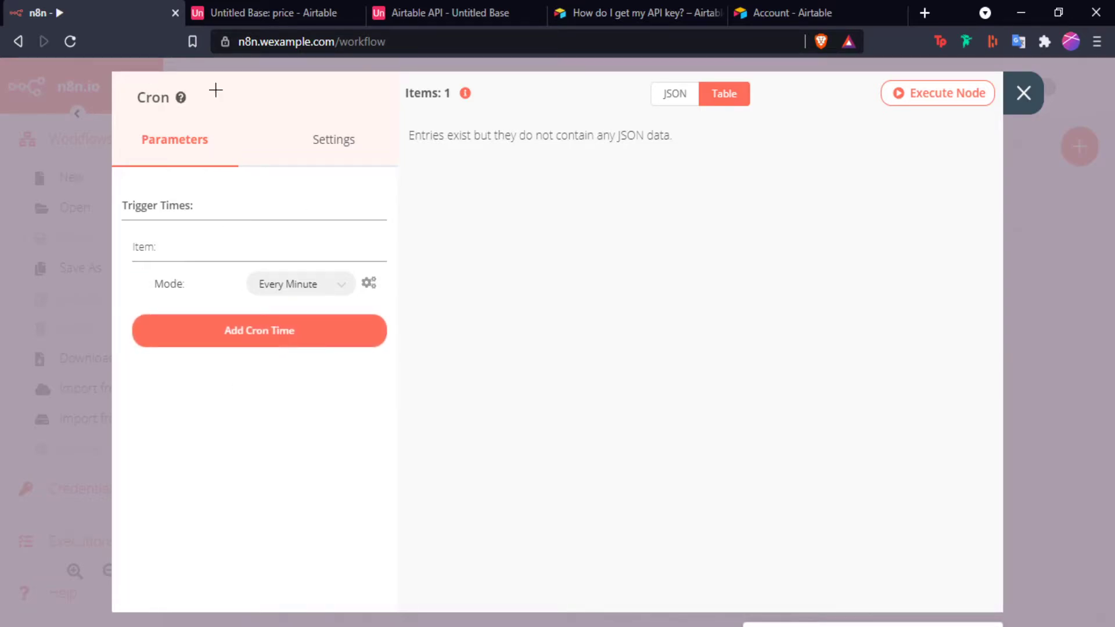
mouse_move(239, 285)
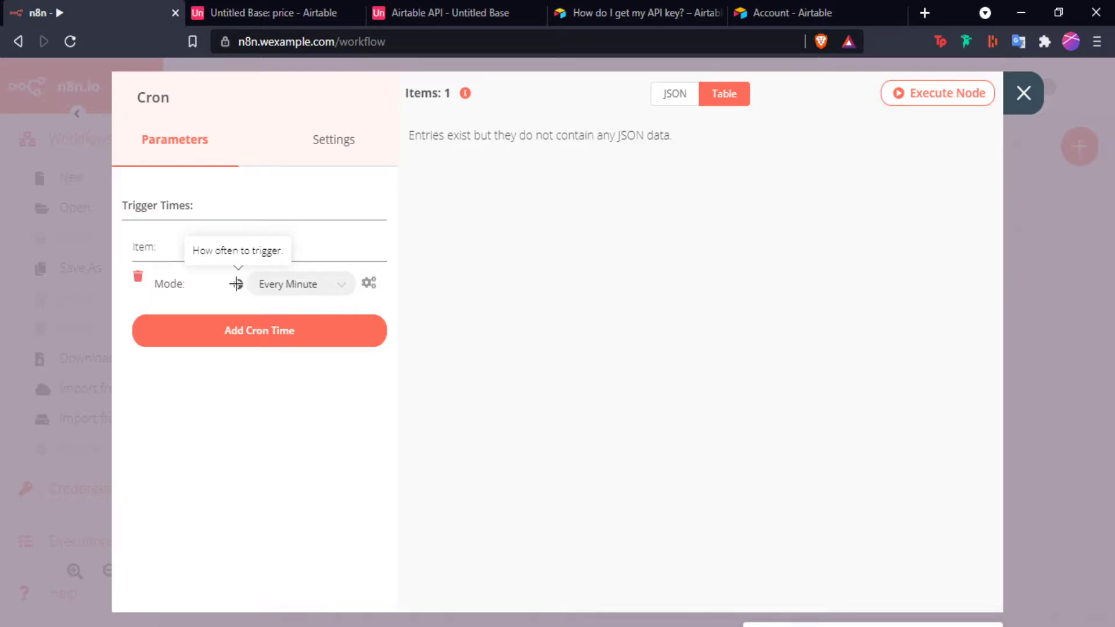
mouse_move(200, 205)
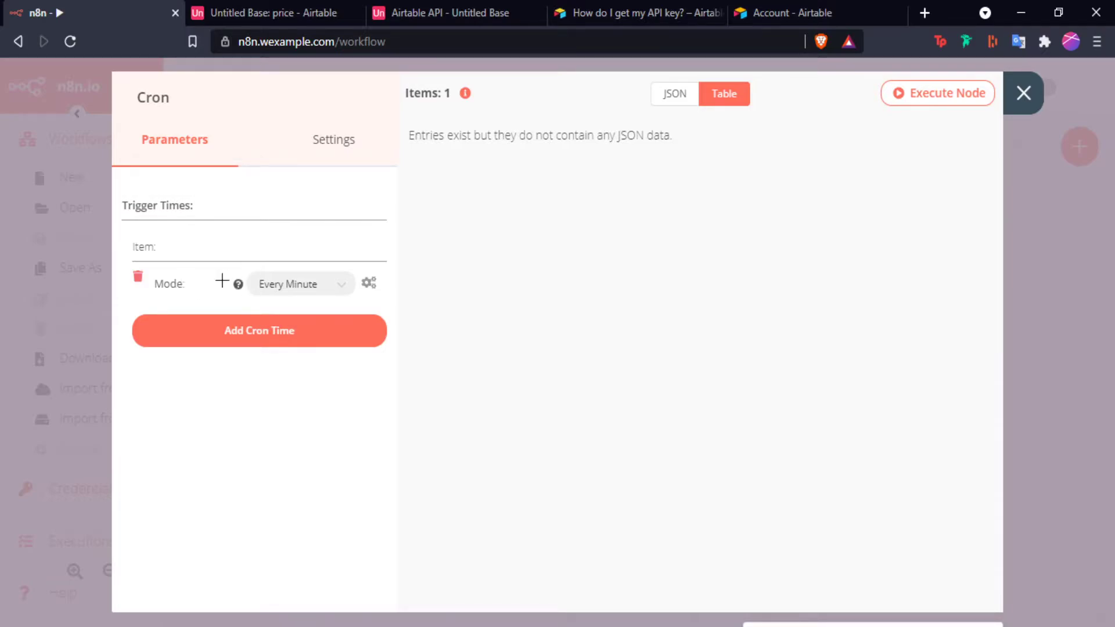
click(367, 284)
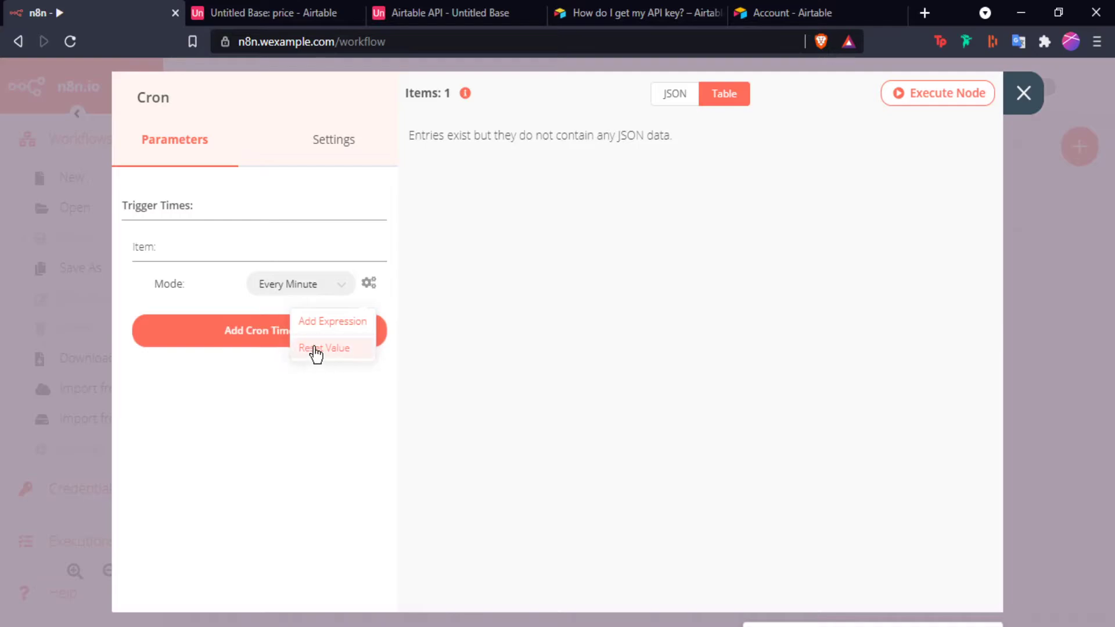
click(241, 340)
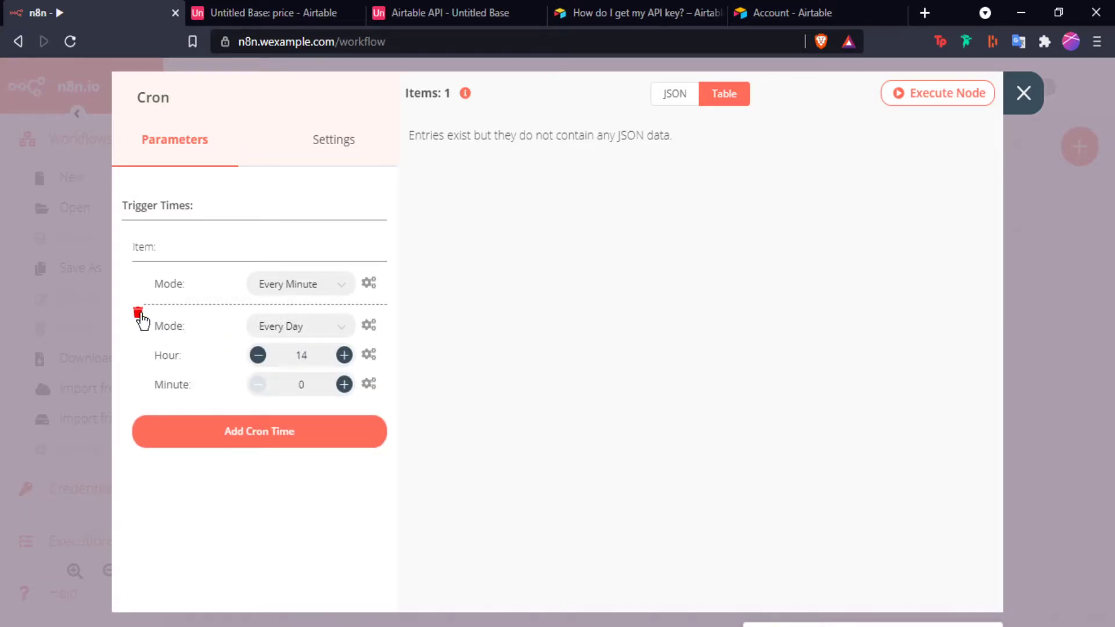
click(137, 314)
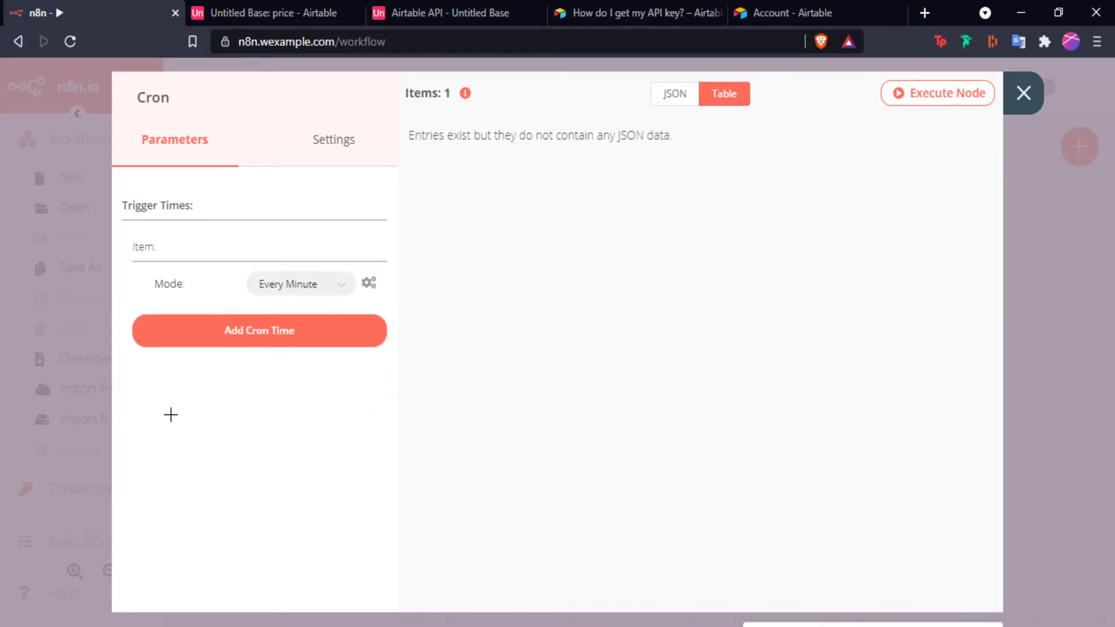
Review the Cron node's Settings tab and JSON/Table output views, then close it
click(339, 143)
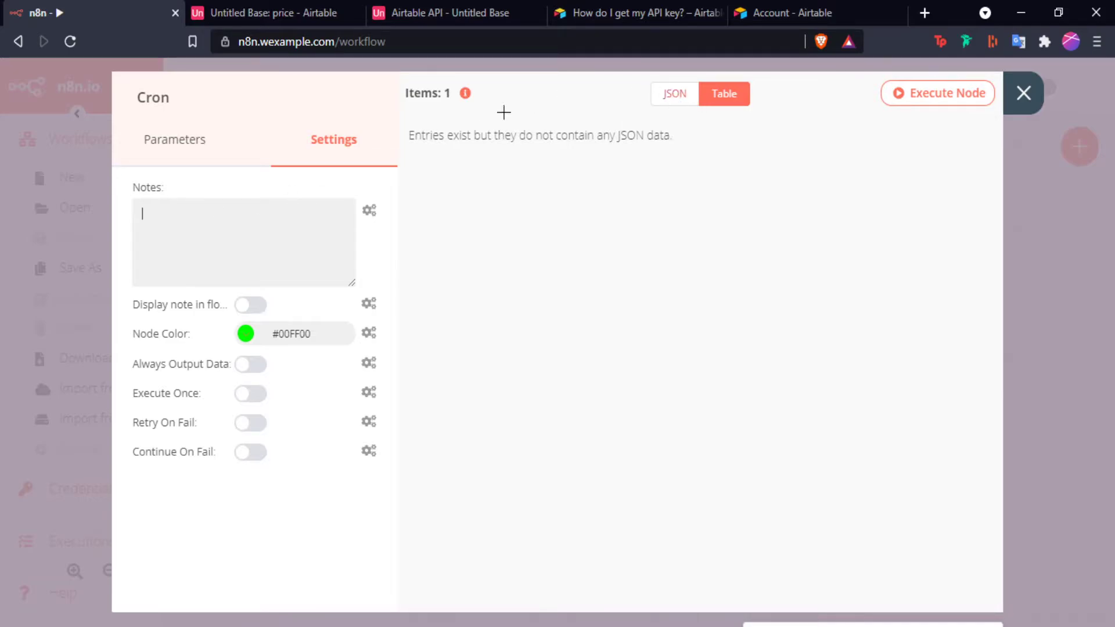
click(192, 139)
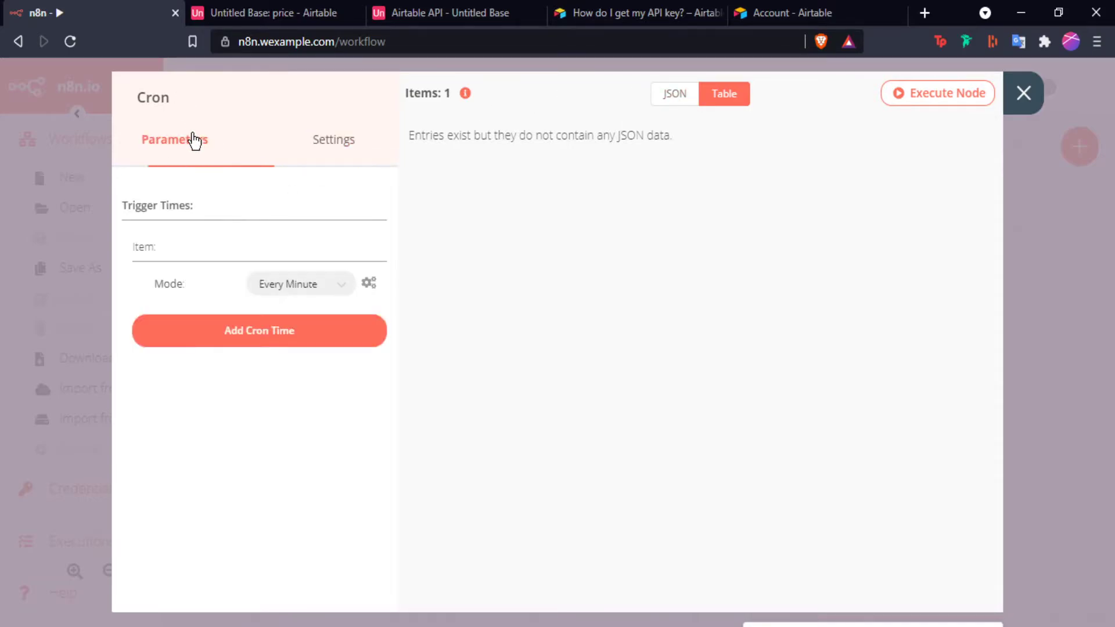
click(686, 106)
click(723, 107)
click(678, 102)
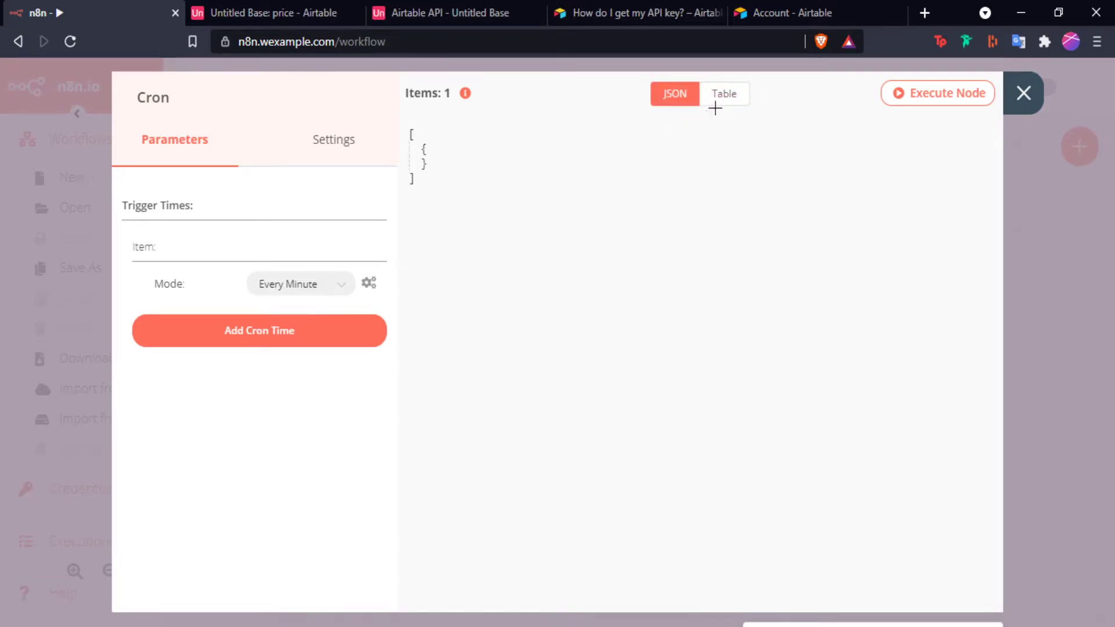
click(1025, 98)
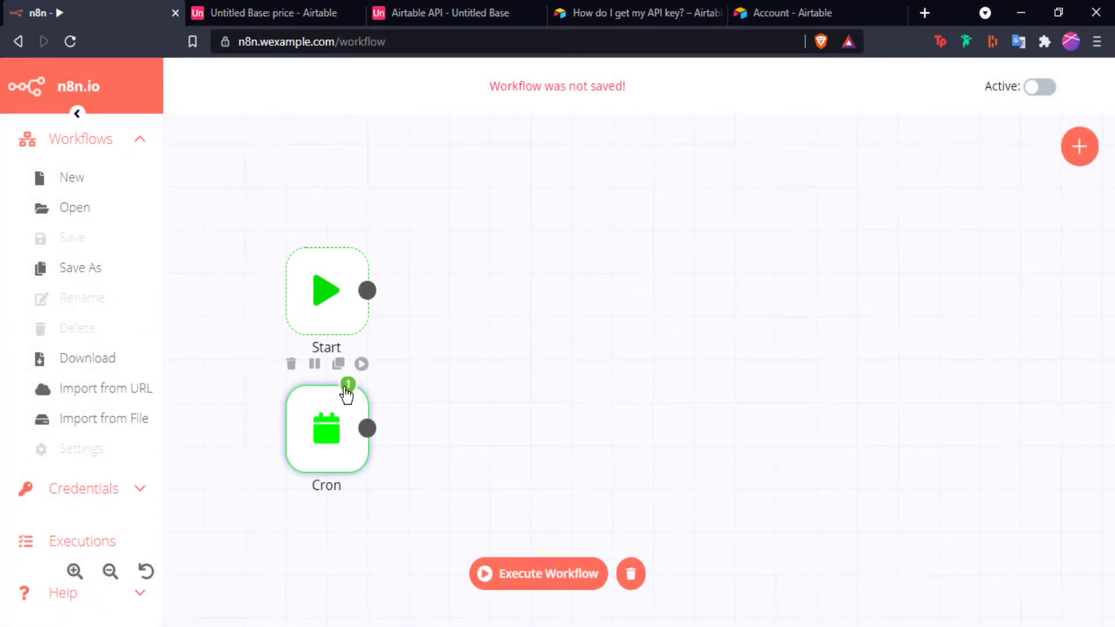
Reopen and close the Cron node, then filter the node list for 'coin'
double_click(331, 448)
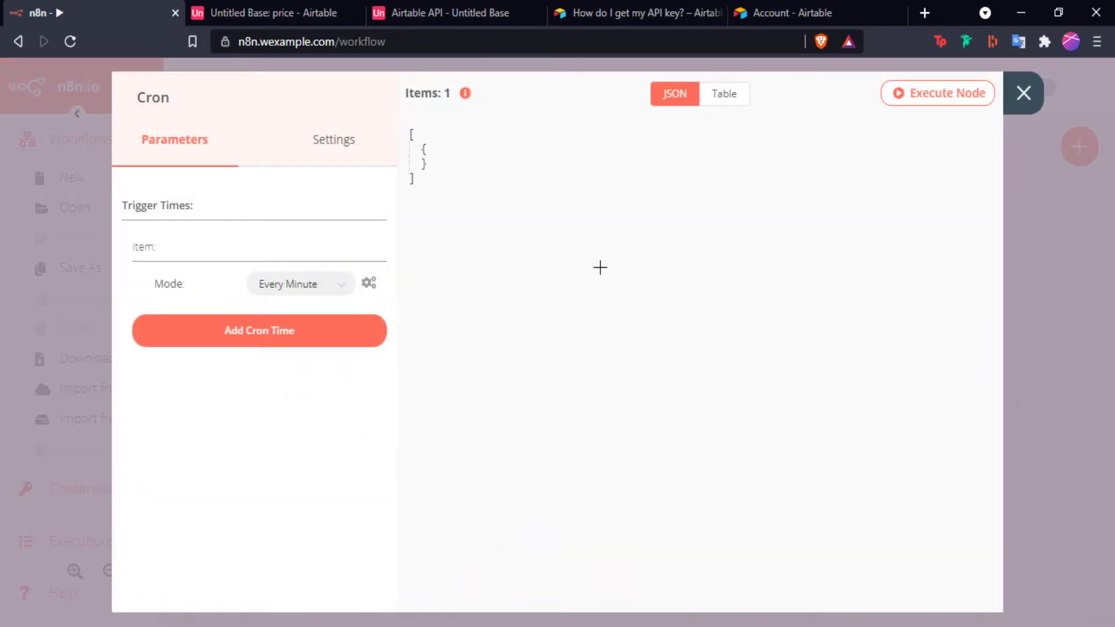
click(1023, 94)
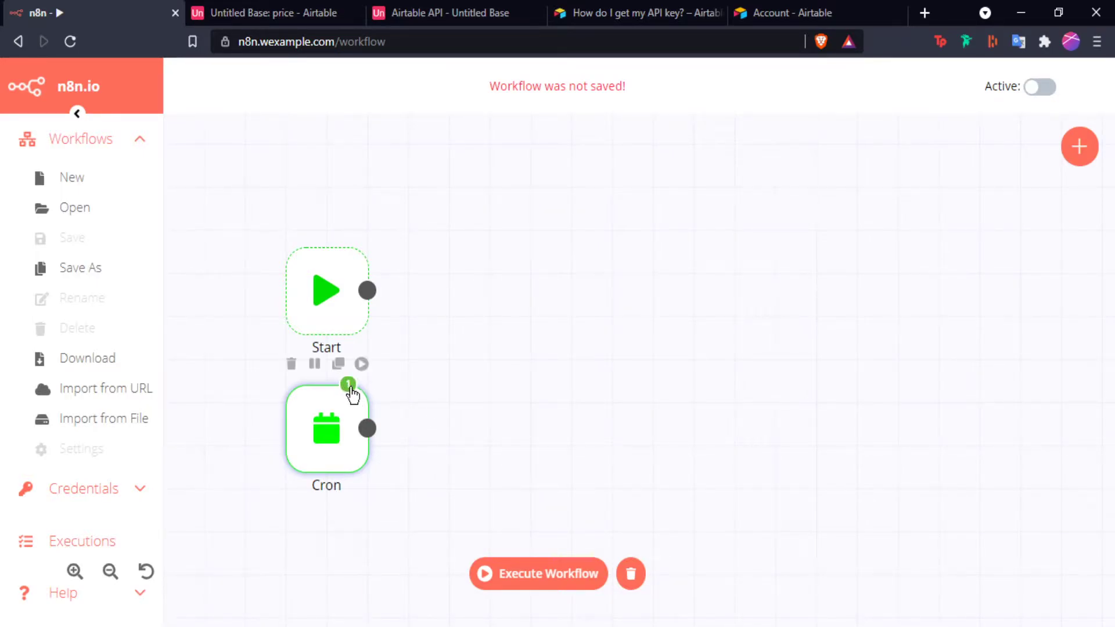
click(1079, 146)
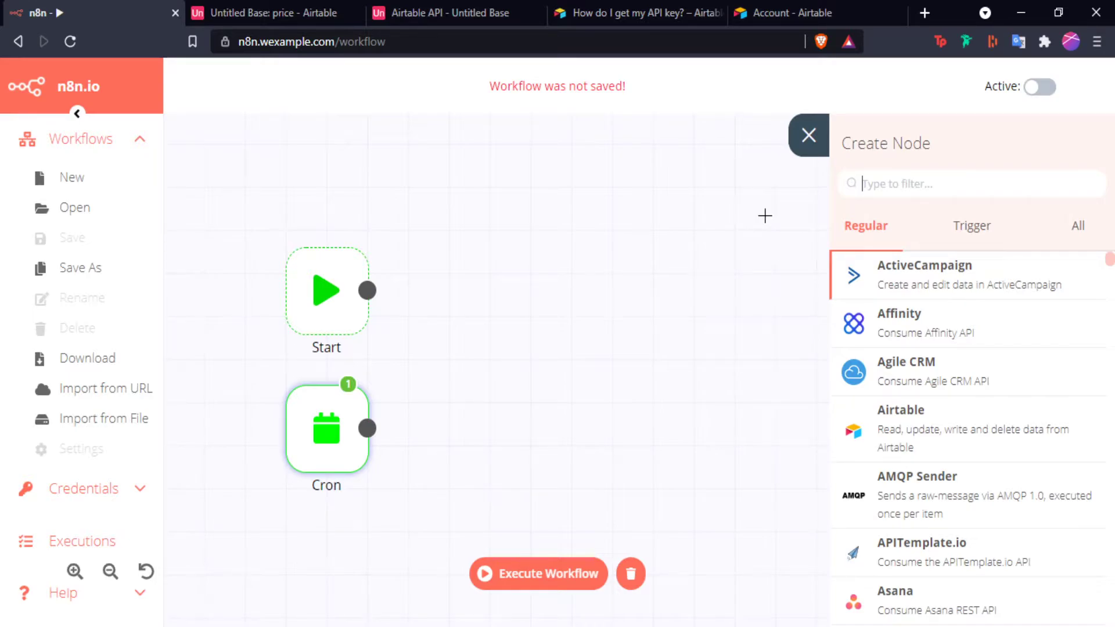
text(coin)
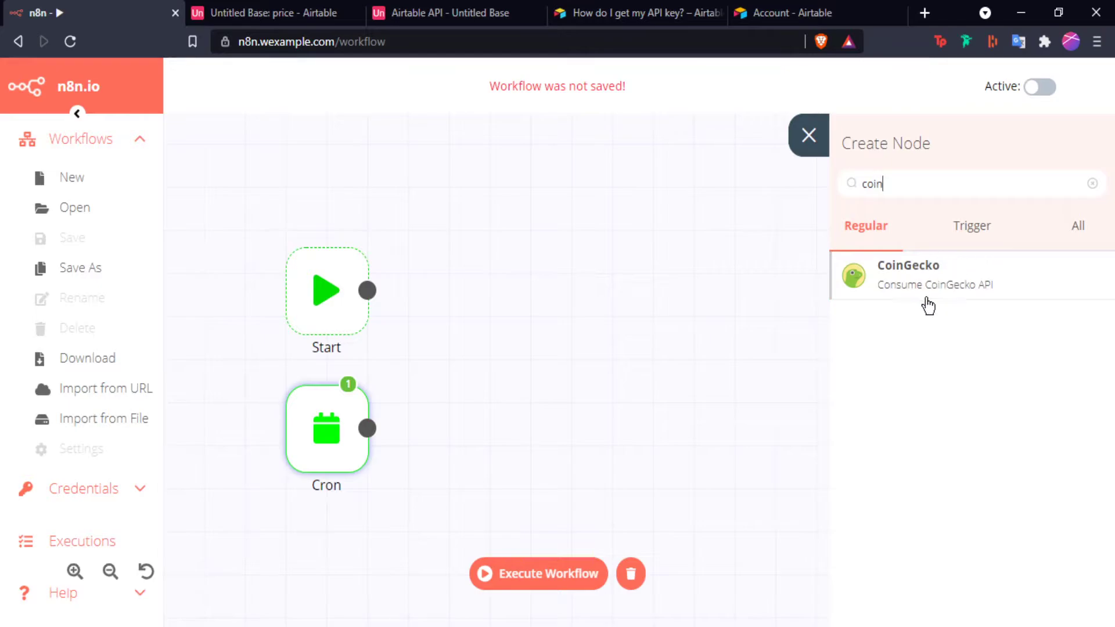
Add a CoinGecko node with resource Coin and operation Price
click(905, 276)
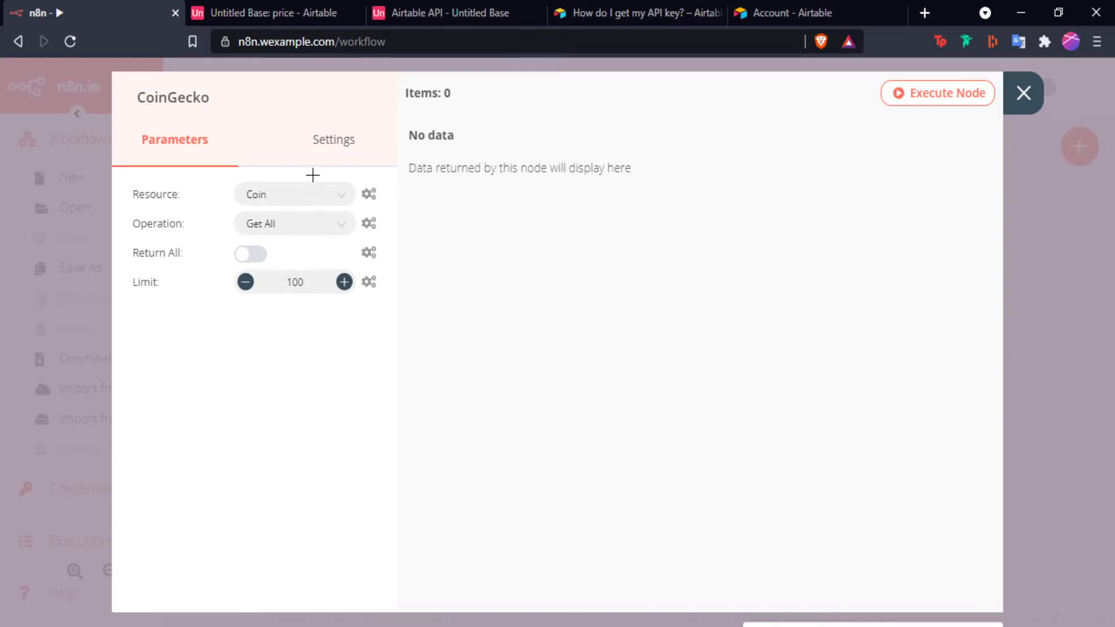
click(323, 204)
click(260, 247)
click(341, 226)
scroll(414, 349, down, 3)
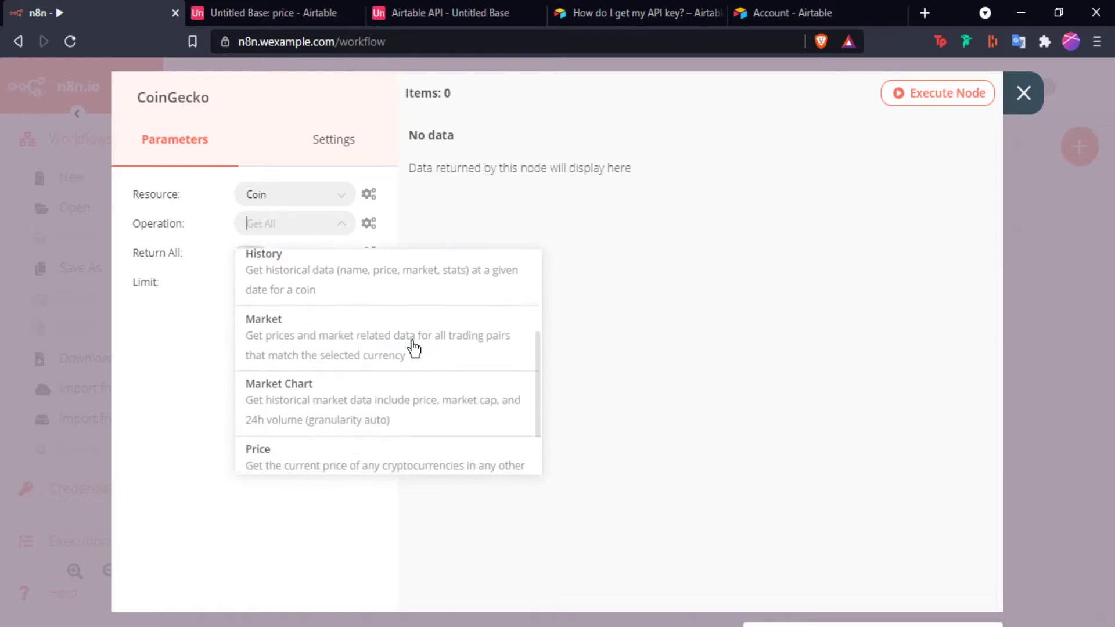
scroll(409, 352, up, 2)
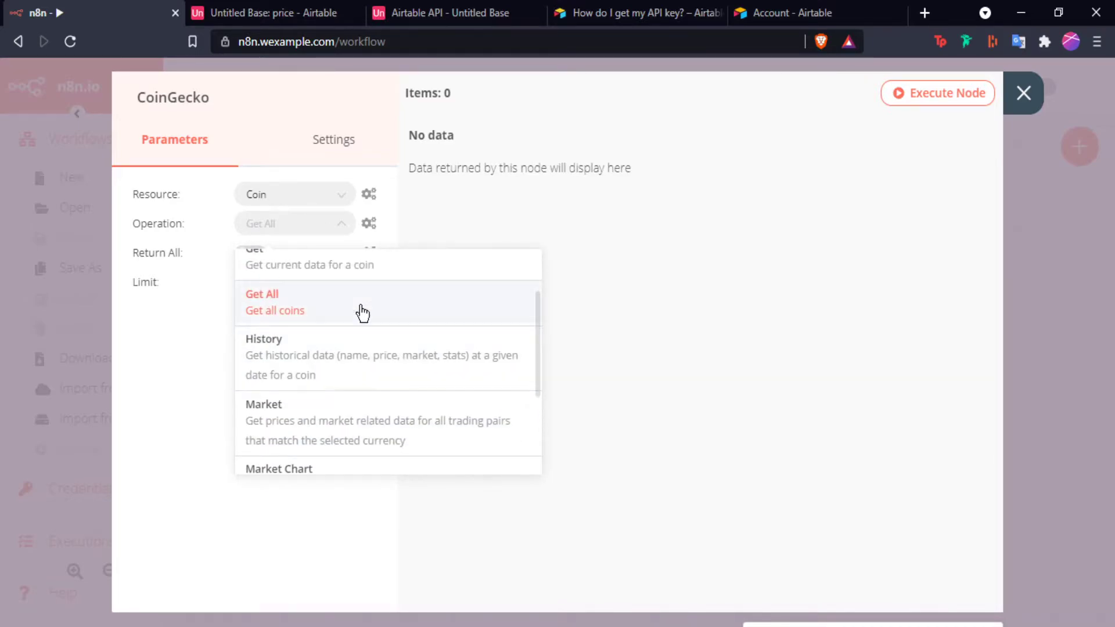
scroll(316, 366, down, 3)
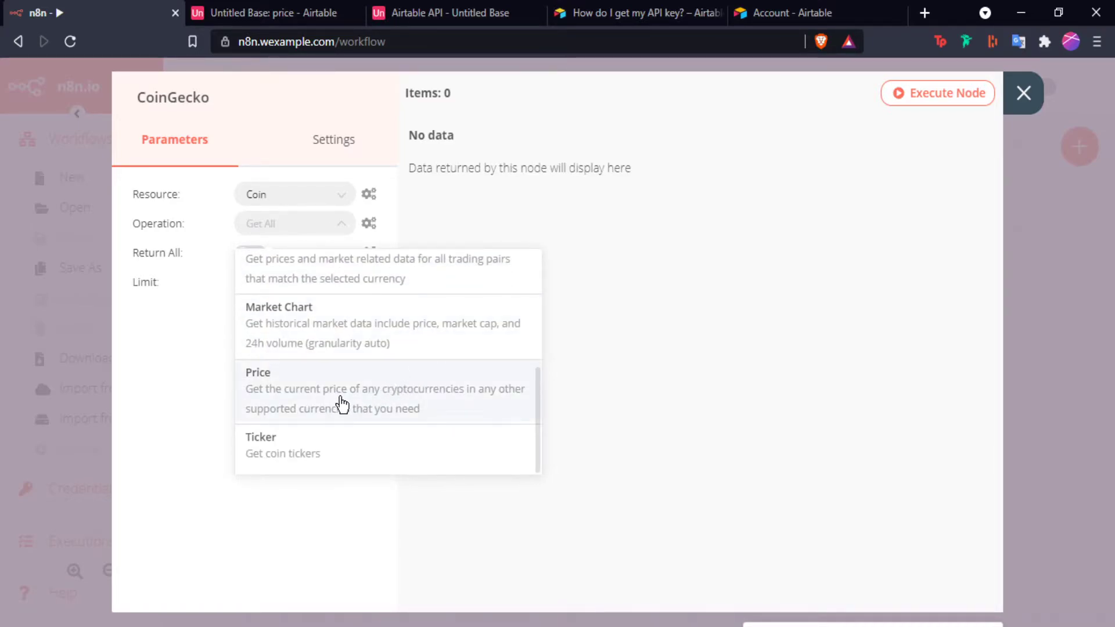
click(312, 393)
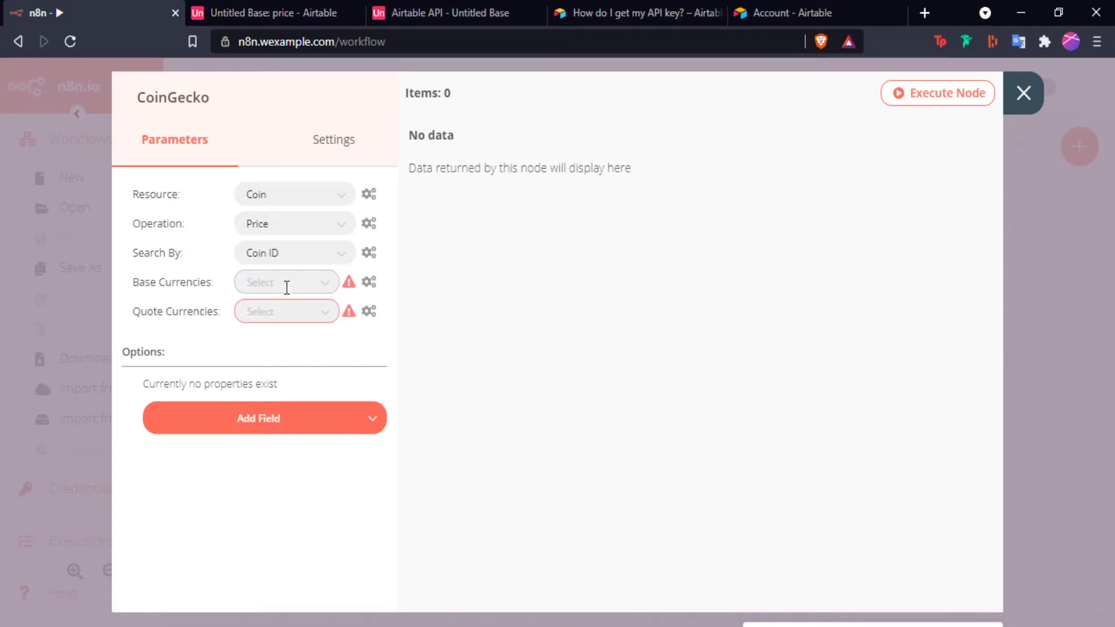
Set BTC as the only base currency, removing the stray $KEI entry
click(325, 283)
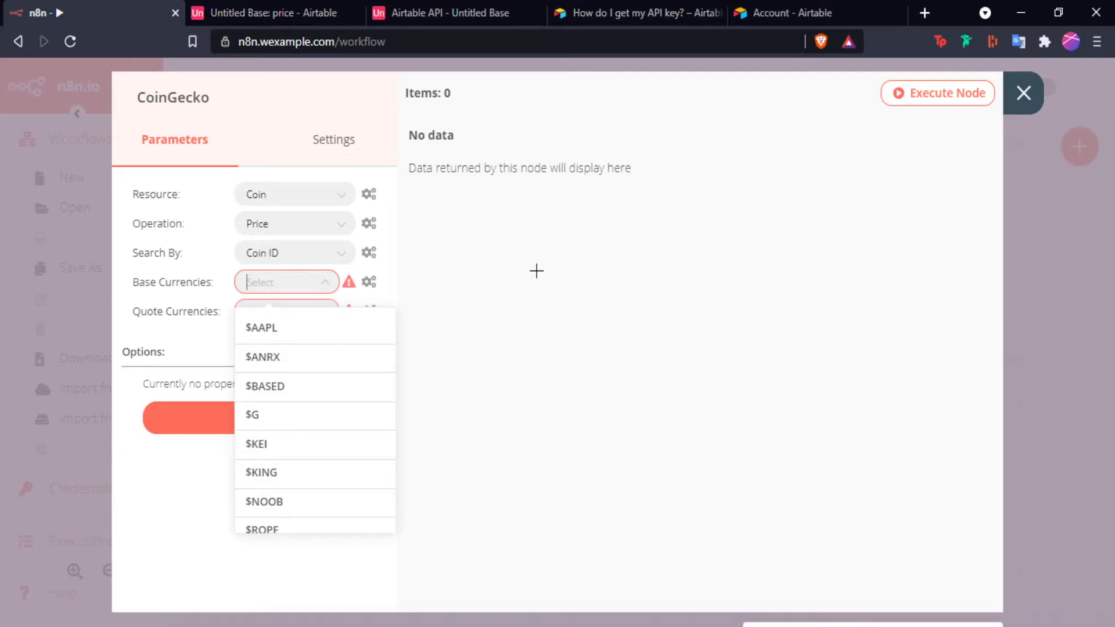
text(btc)
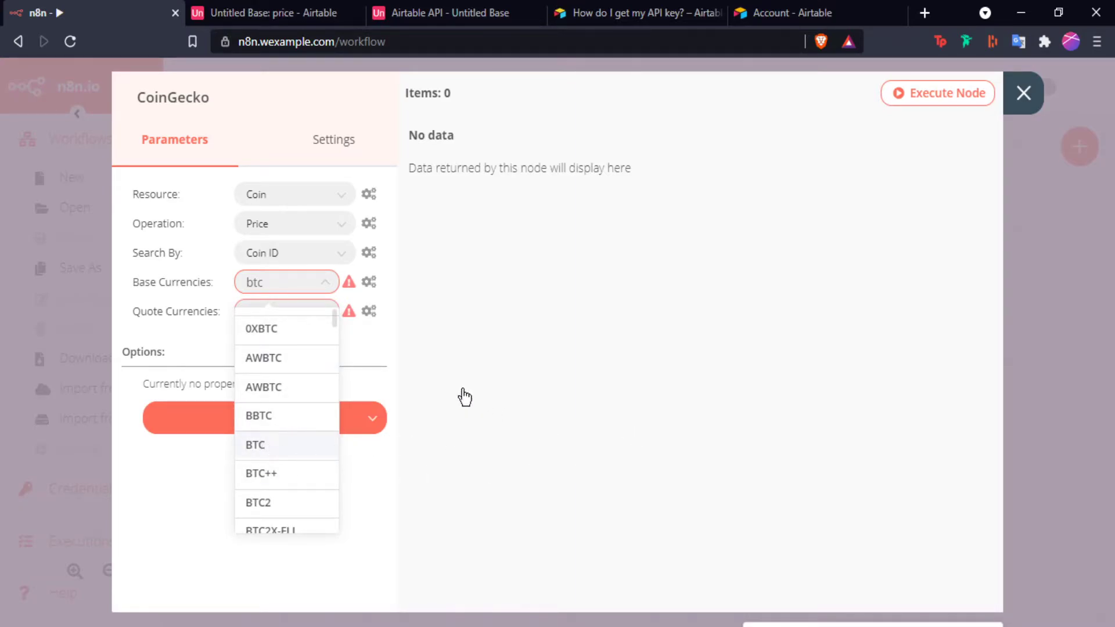
click(252, 445)
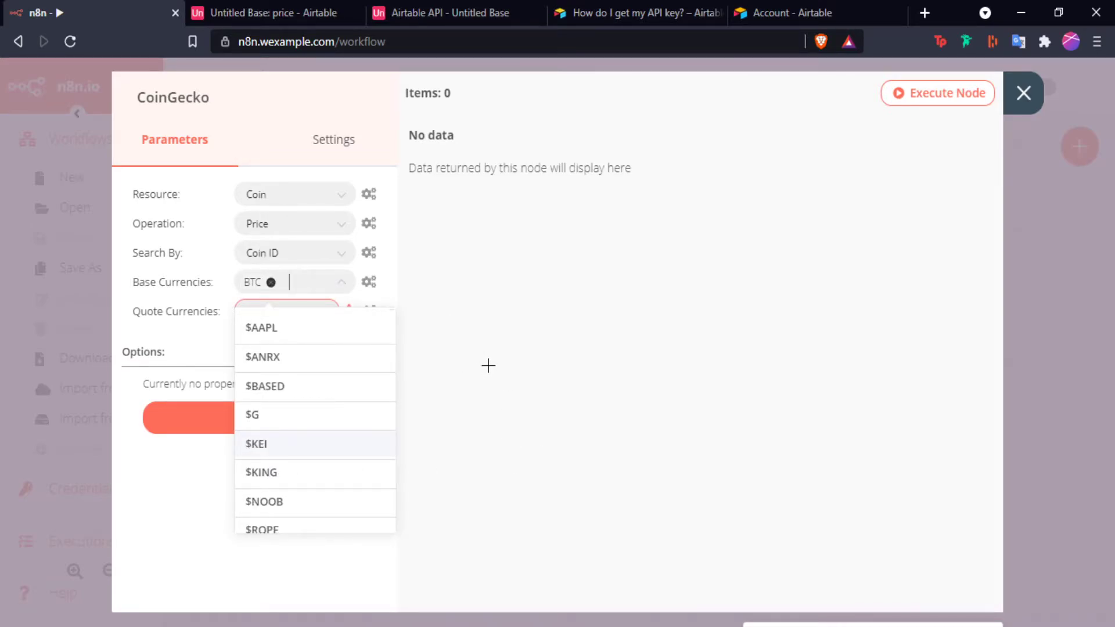
key(Return)
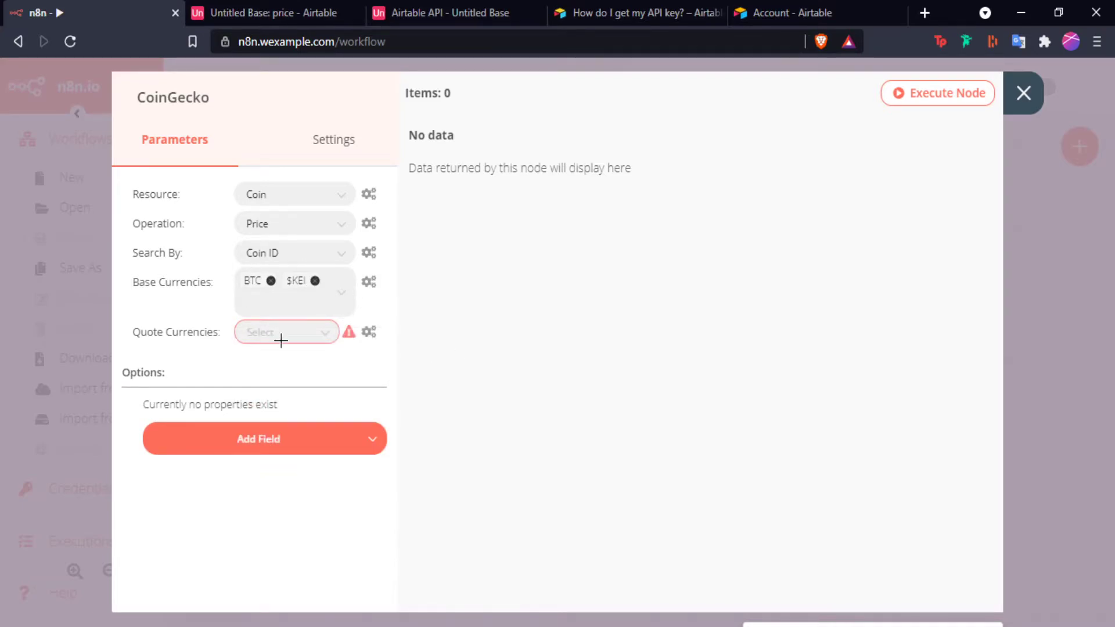
click(314, 285)
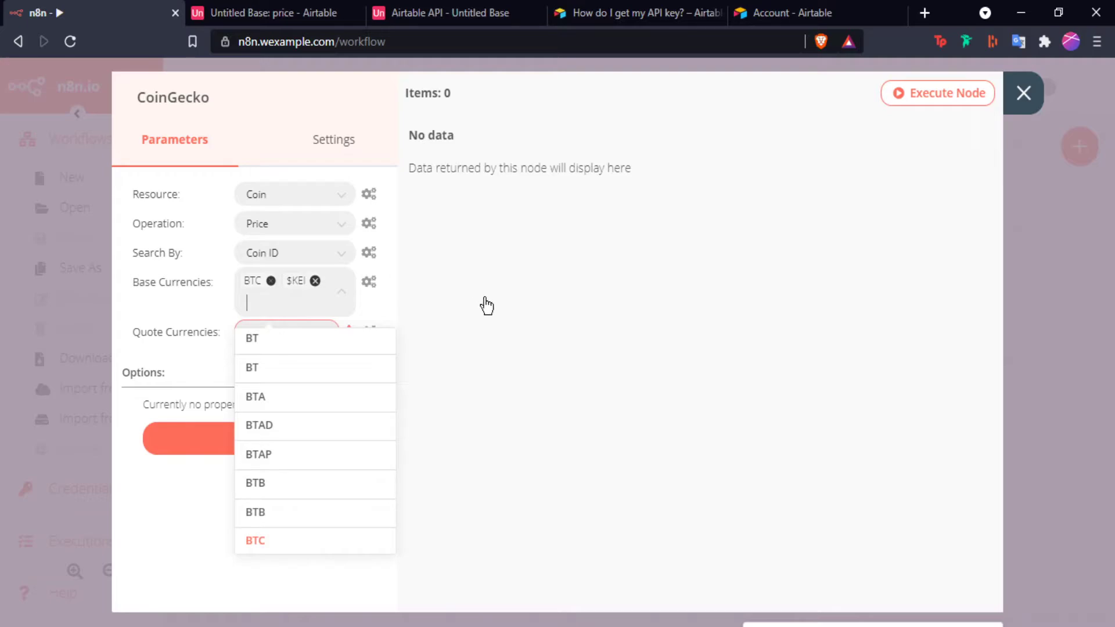
key(BackSpace)
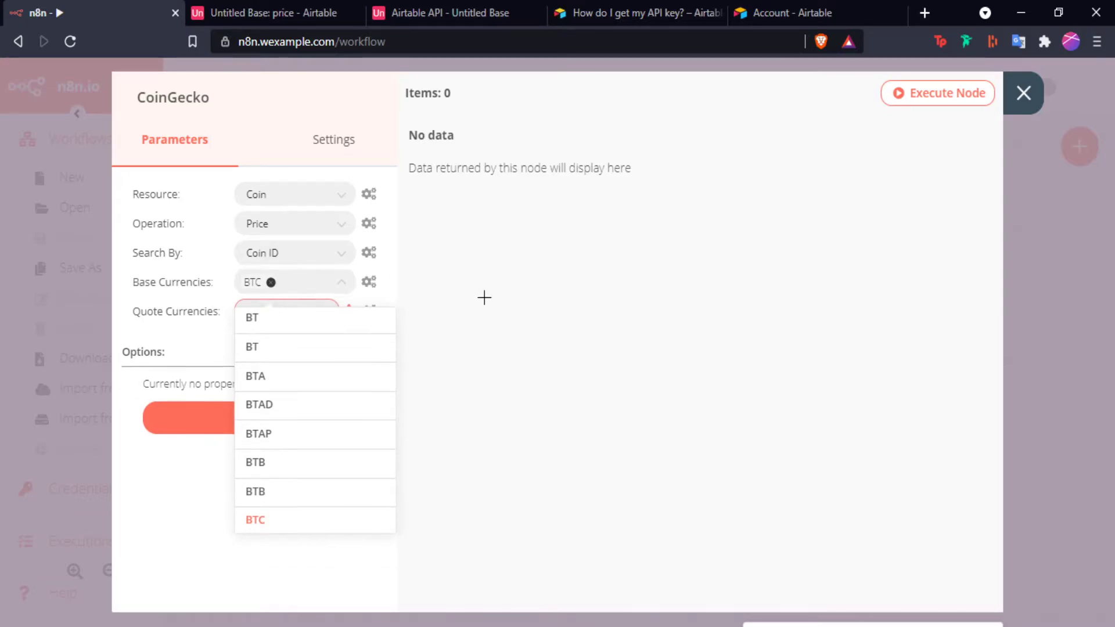
double_click(495, 377)
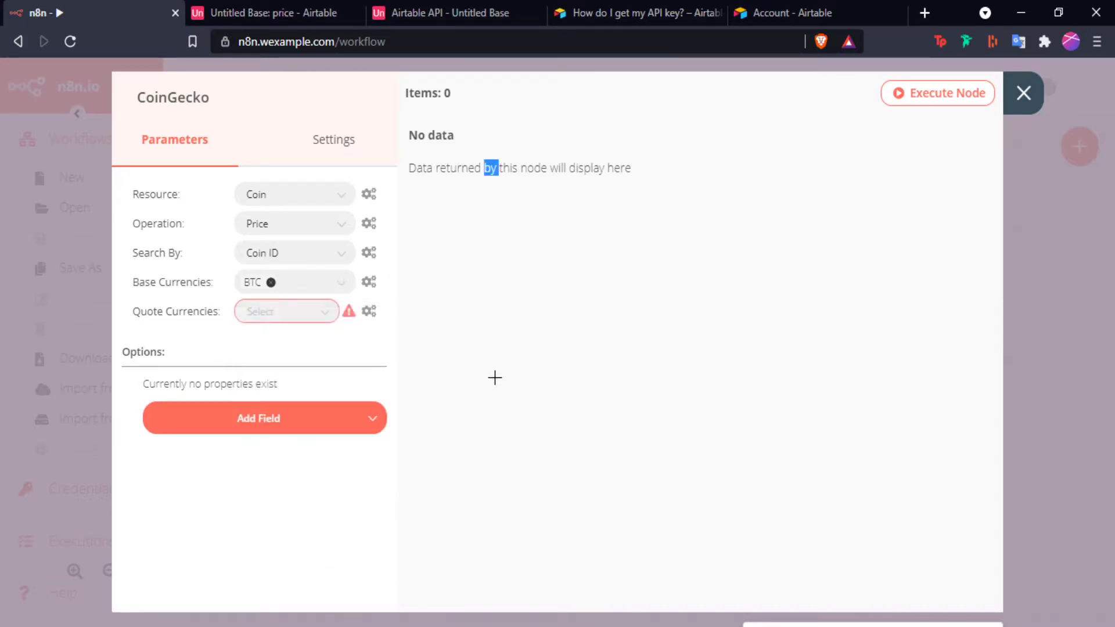
Set EUR as the quote currency and execute the node, returning bitcoin at 32962 EUR
click(291, 312)
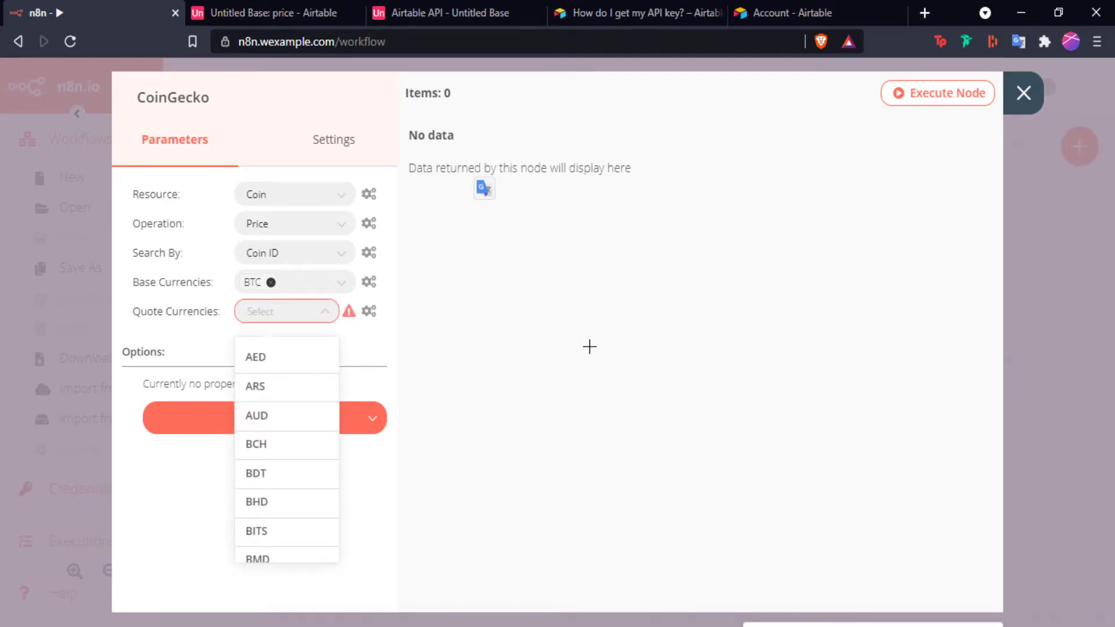
text(eur)
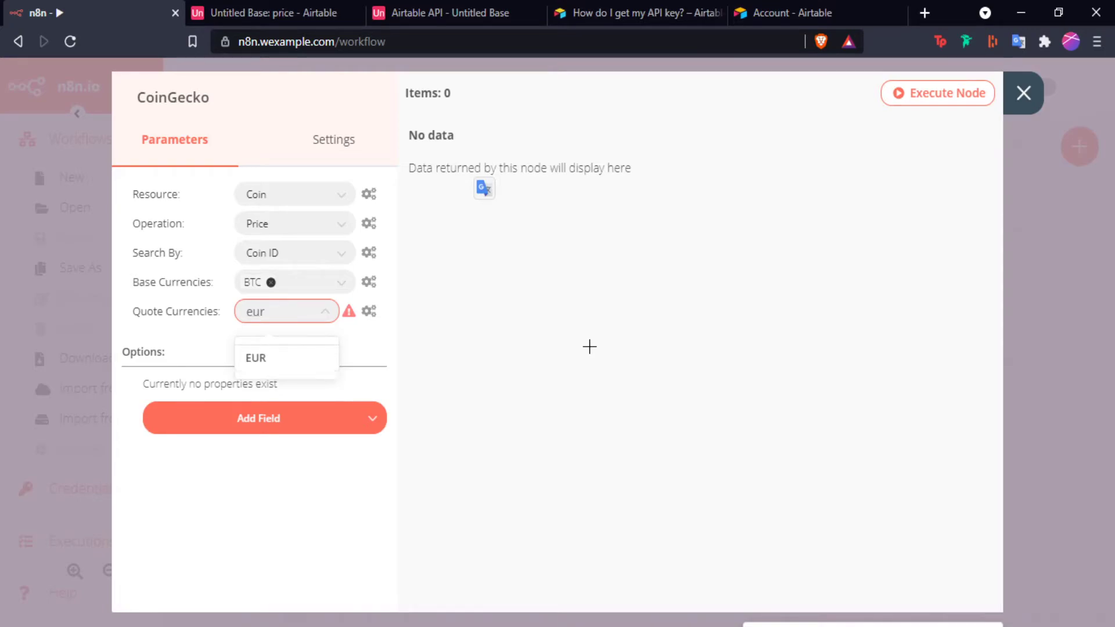
click(272, 360)
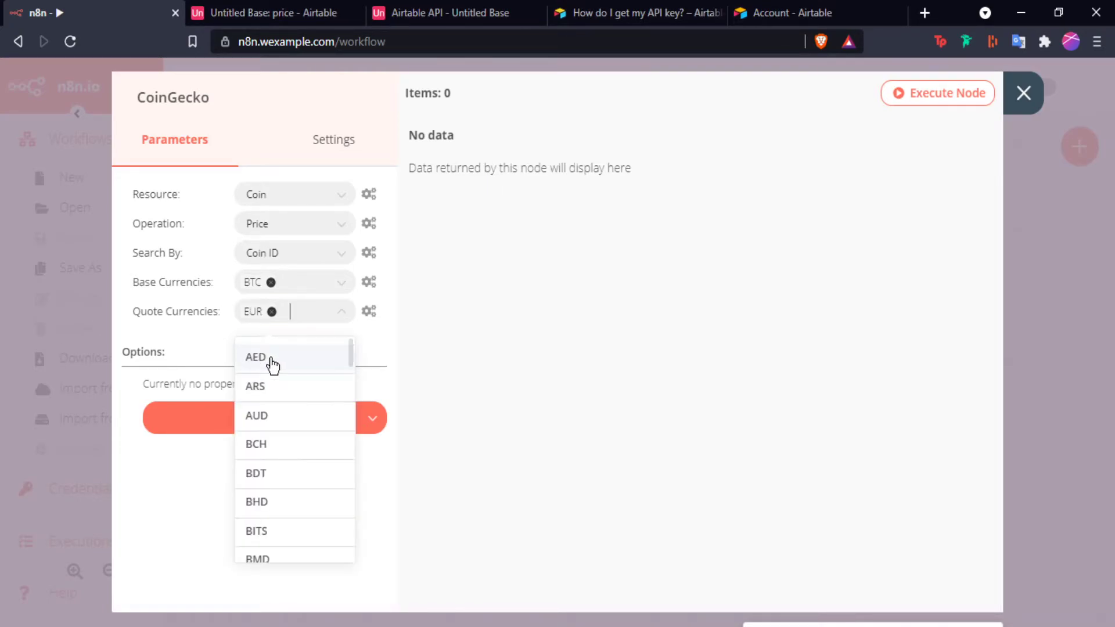
click(500, 320)
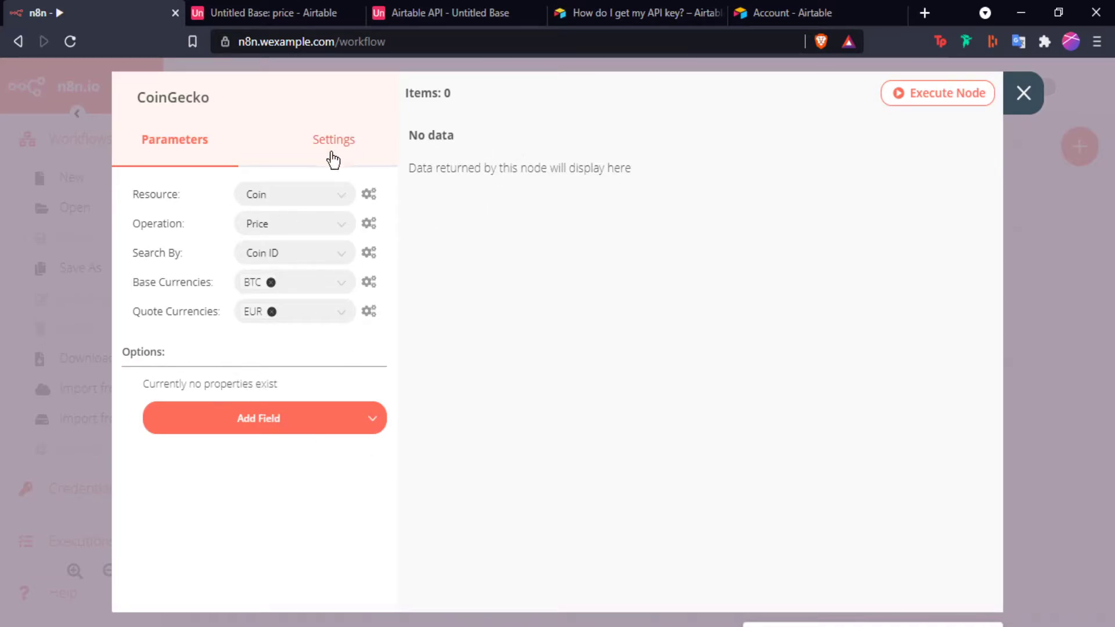
click(919, 91)
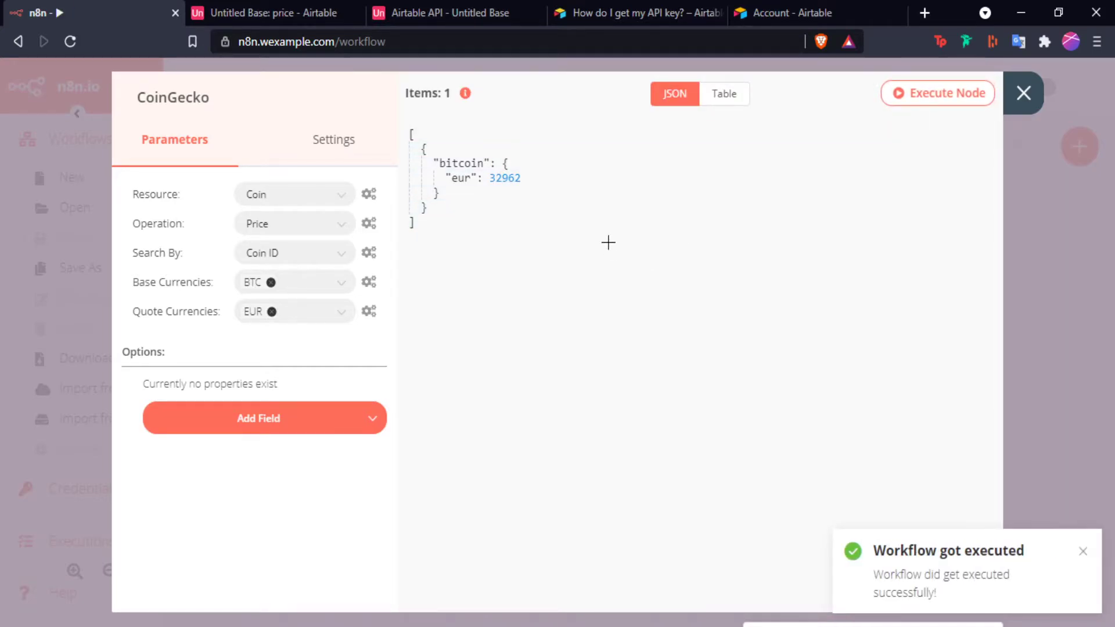
Show CoinGecko's output as a table and highlight the eur price 32962
click(735, 98)
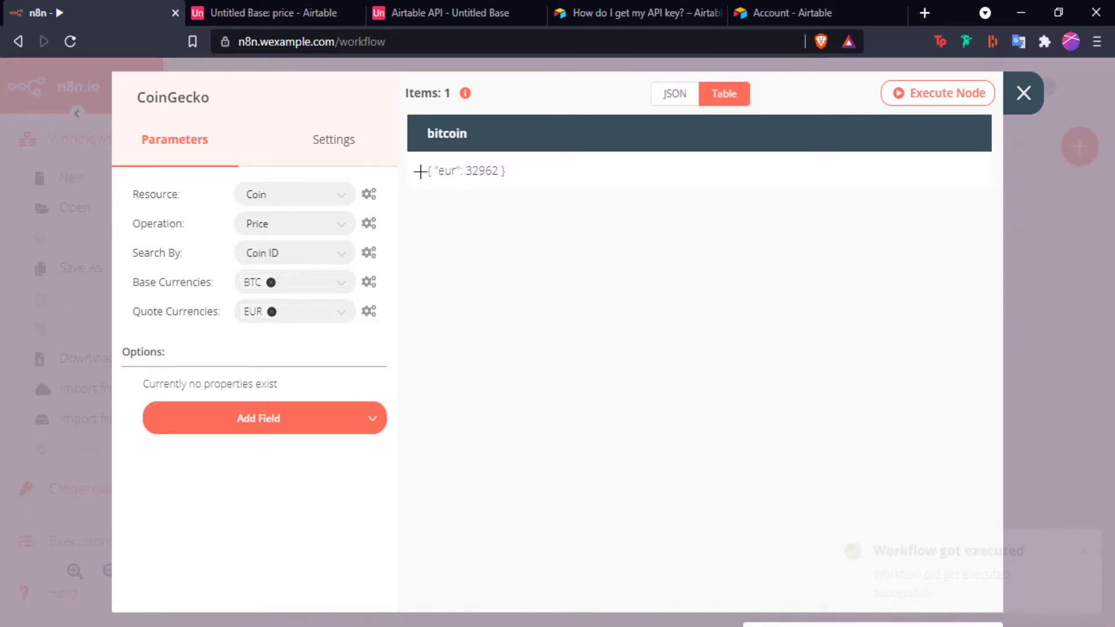
drag(420, 169, 534, 171)
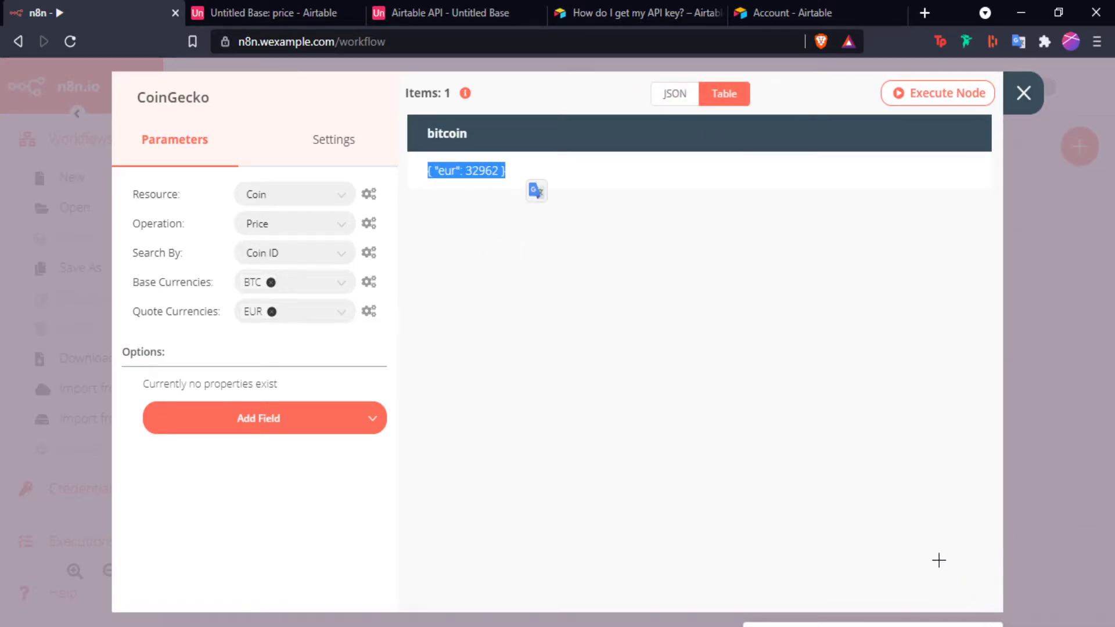
click(505, 204)
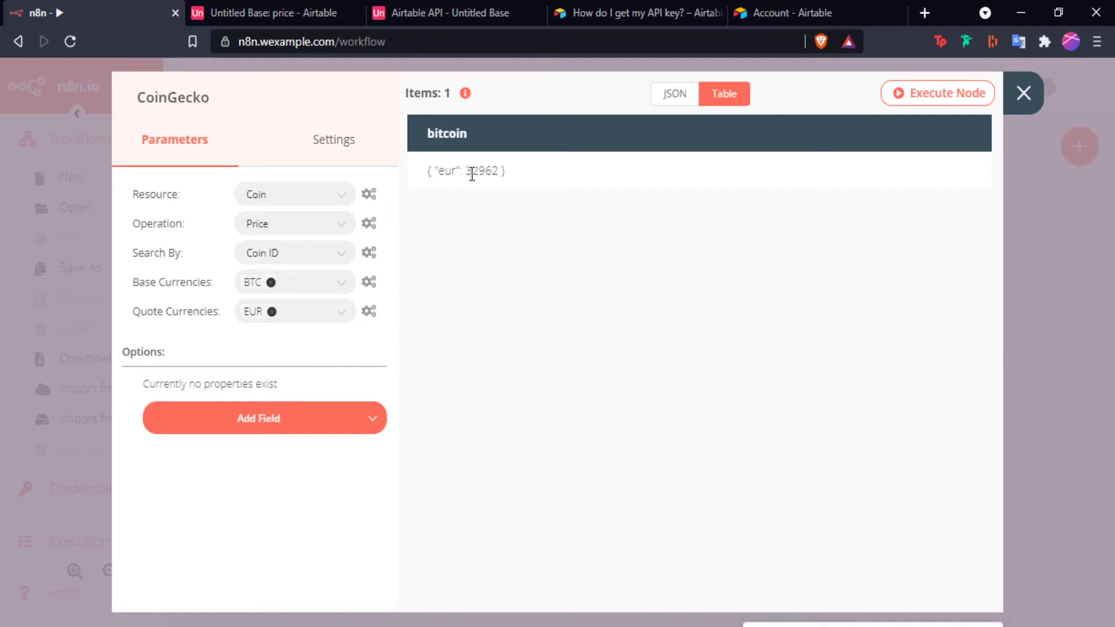
drag(467, 174, 493, 179)
click(562, 267)
drag(440, 172, 600, 233)
click(608, 232)
drag(541, 167, 418, 172)
click(524, 234)
Check the same output in JSON view, then switch back to Table
click(676, 97)
drag(473, 242, 410, 135)
click(603, 269)
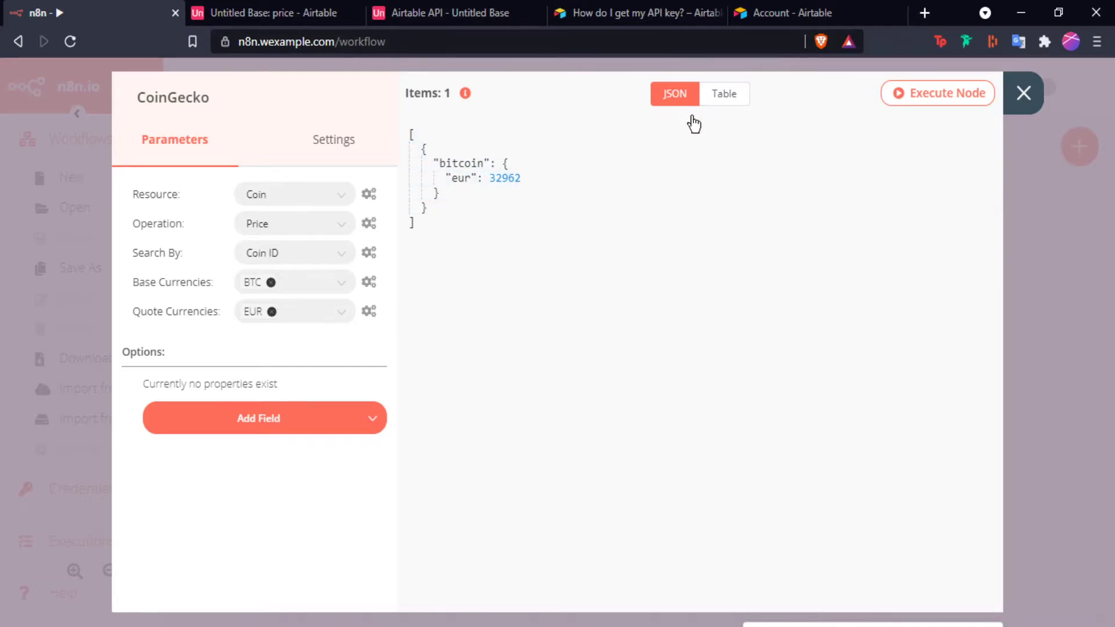
click(728, 99)
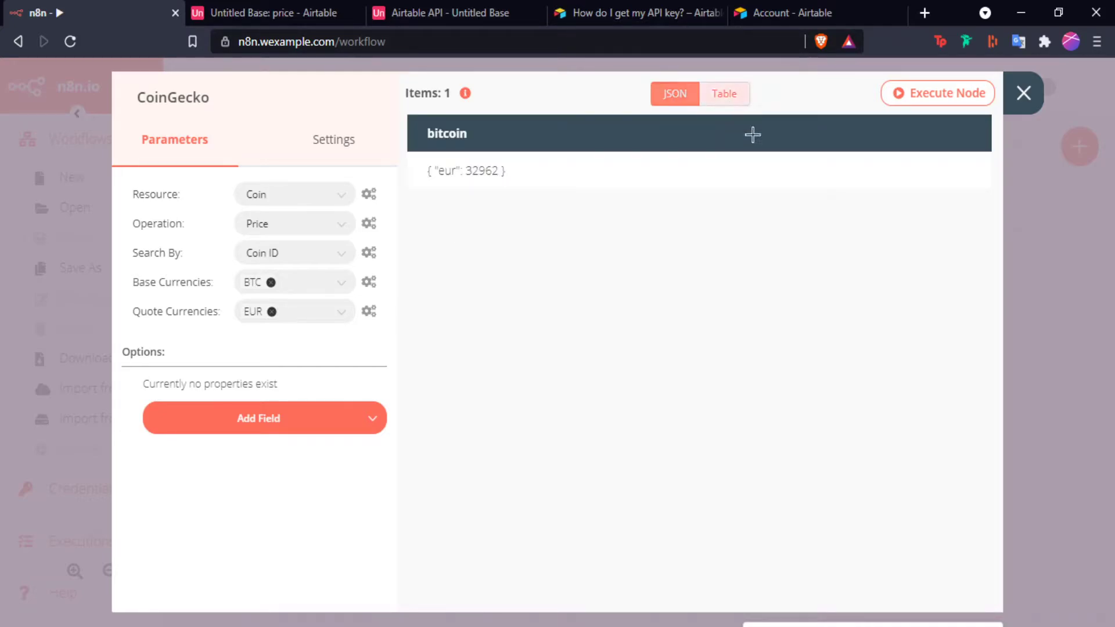
Glance at the CoinGecko node's settings and close its dialog
click(340, 141)
click(169, 140)
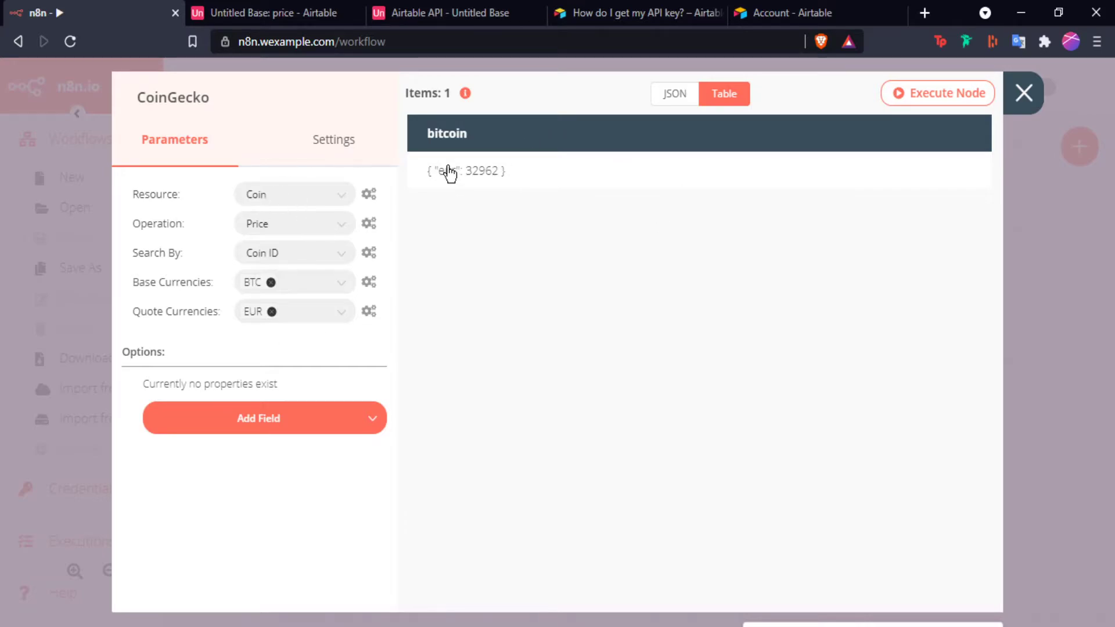
click(1024, 93)
Delete the Cron–CoinGecko link, move CoinGecko beside Cron, and reconnect it from Cron's output
click(403, 429)
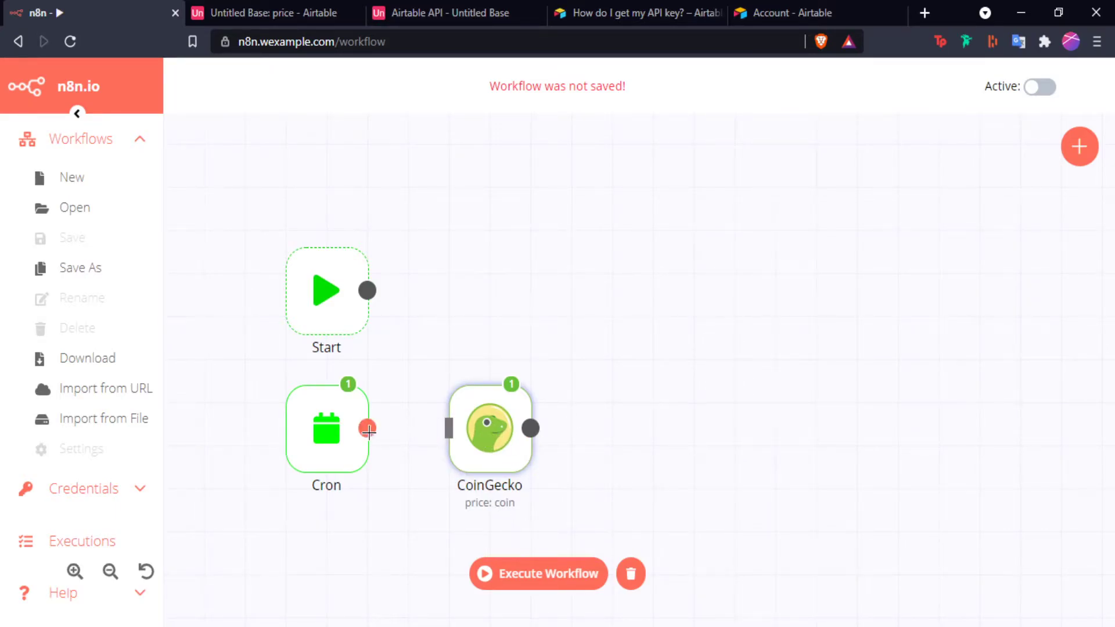
drag(518, 446, 457, 460)
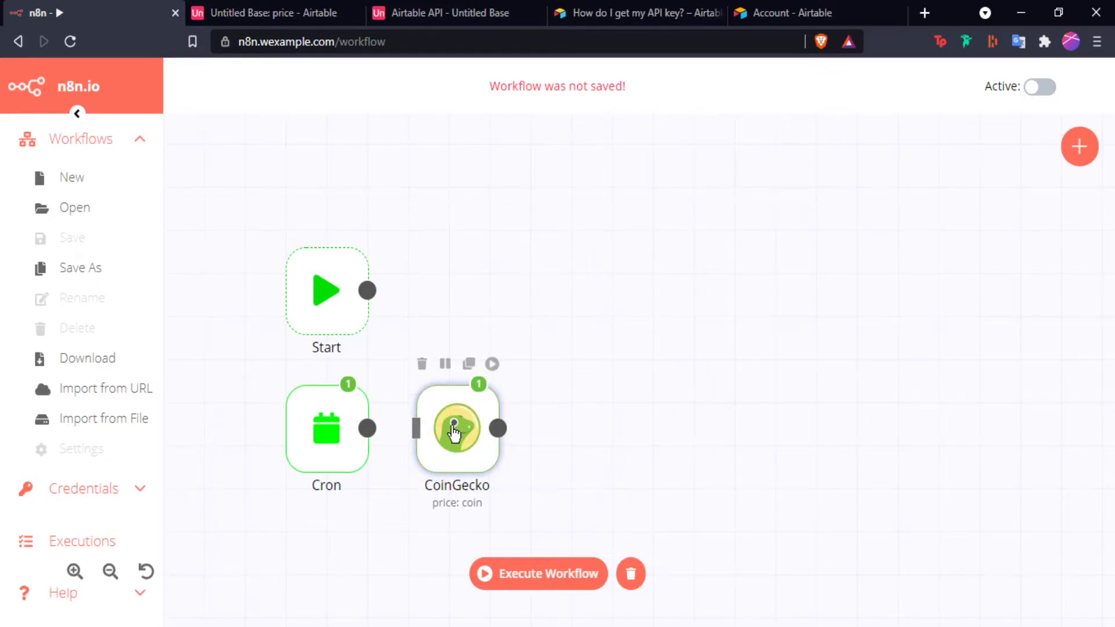
drag(368, 428, 421, 428)
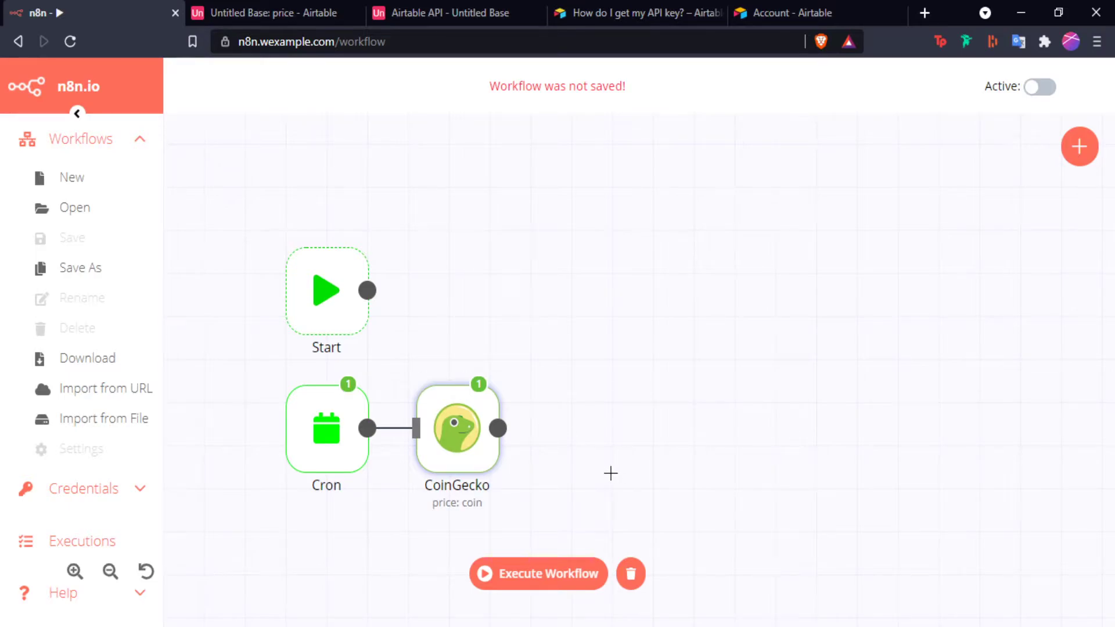
Add an IF node after CoinGecko by searching 'if'
click(1078, 147)
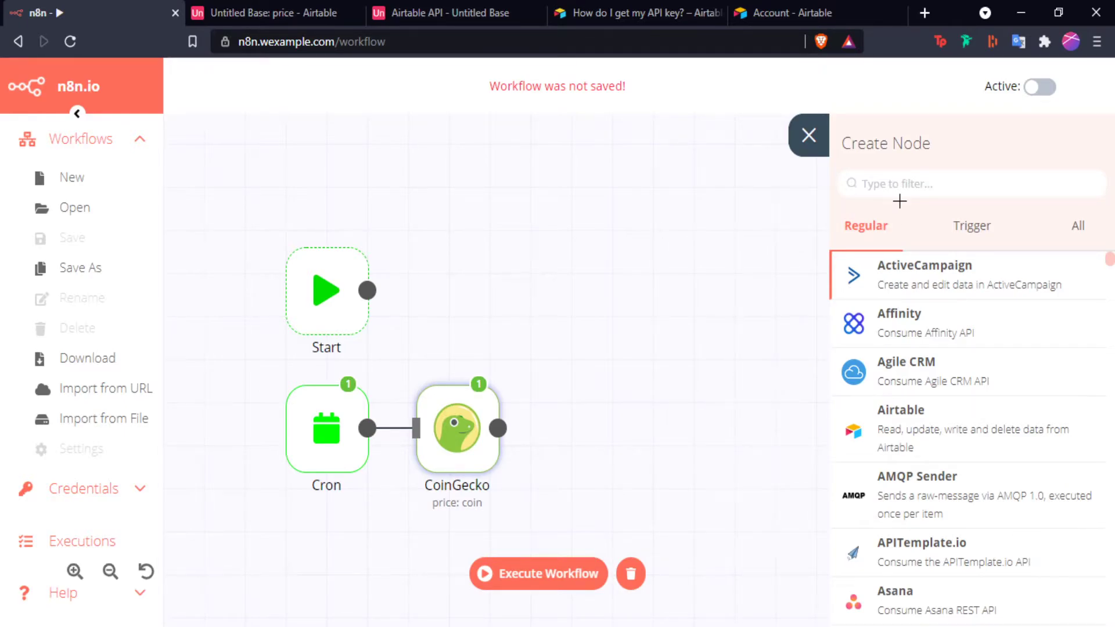
text(if)
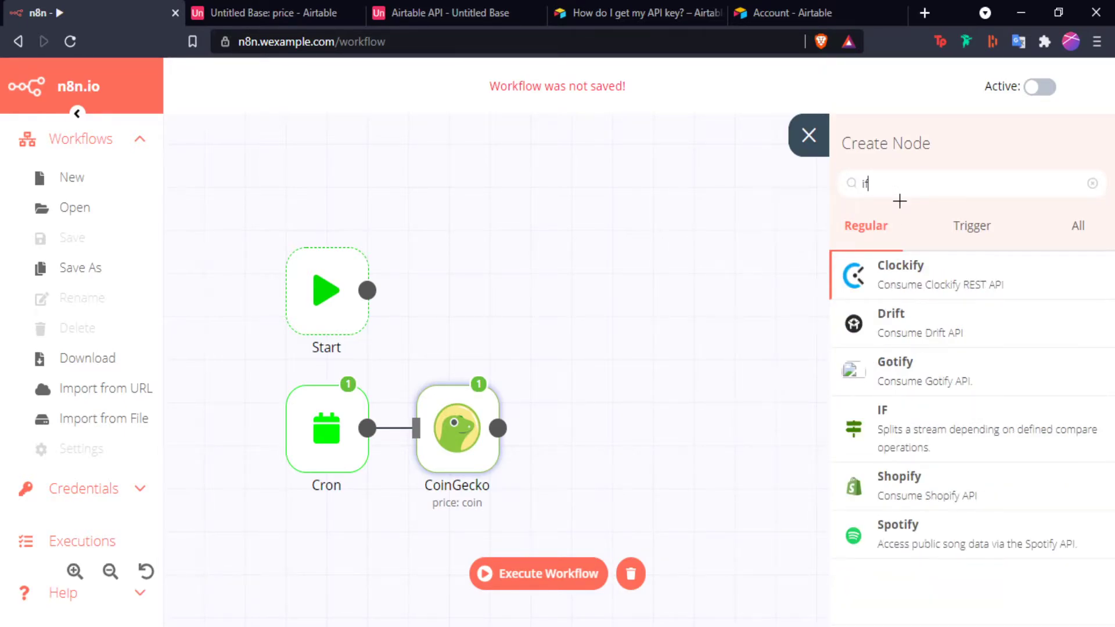
click(928, 436)
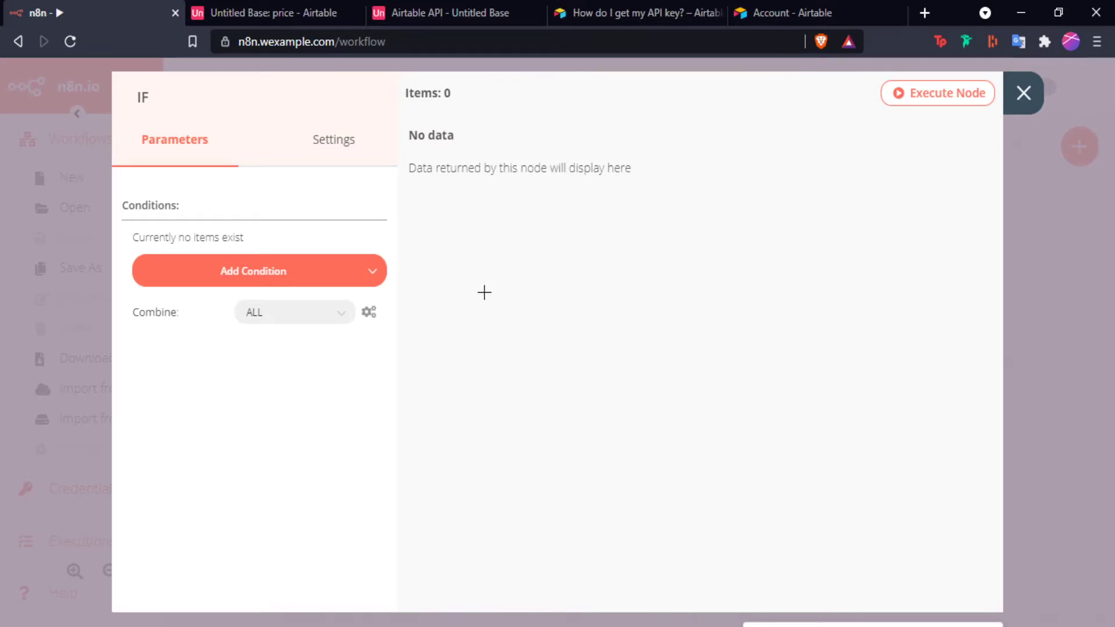
Add a Number condition to the IF node with Value 1 raised to 10
click(270, 275)
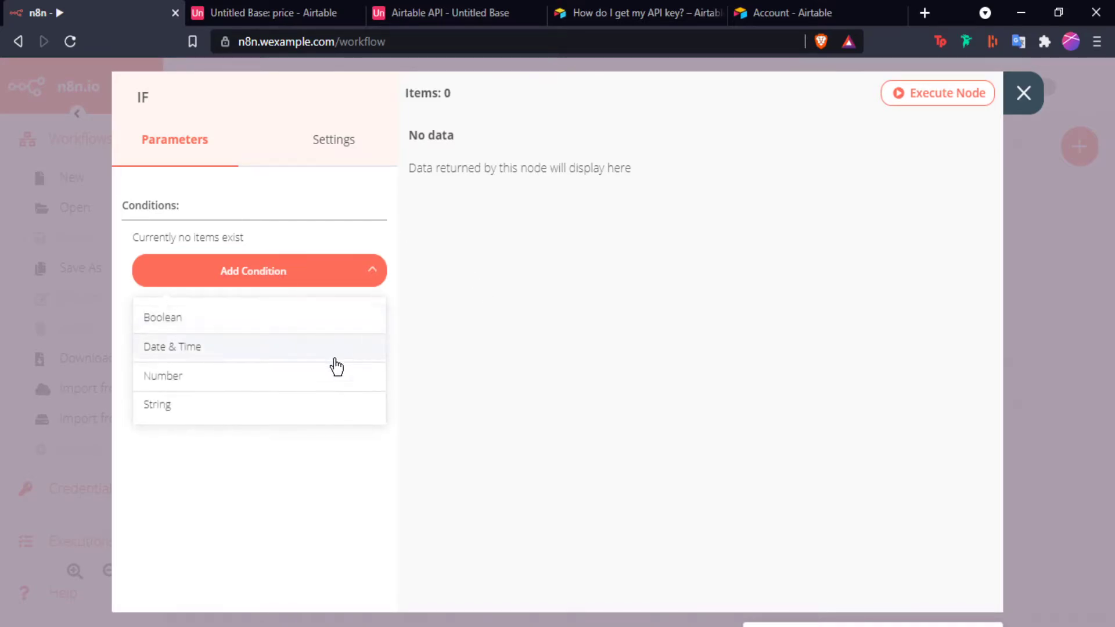
click(232, 383)
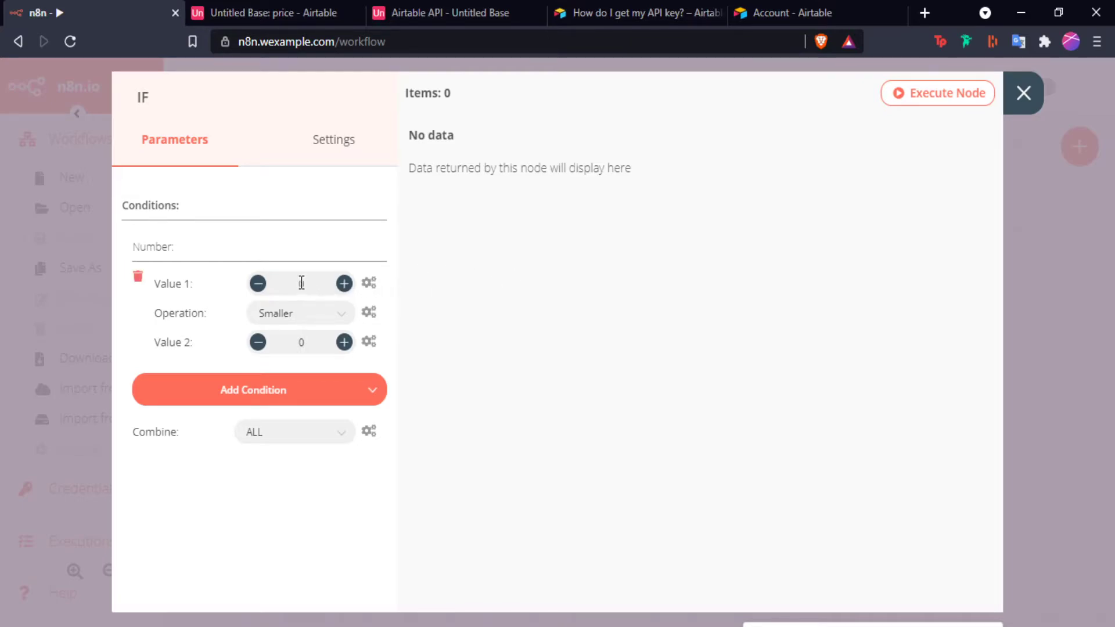
click(343, 284)
click(350, 289)
click(351, 289)
click(352, 289)
click(352, 288)
click(351, 288)
click(344, 290)
double_click(299, 284)
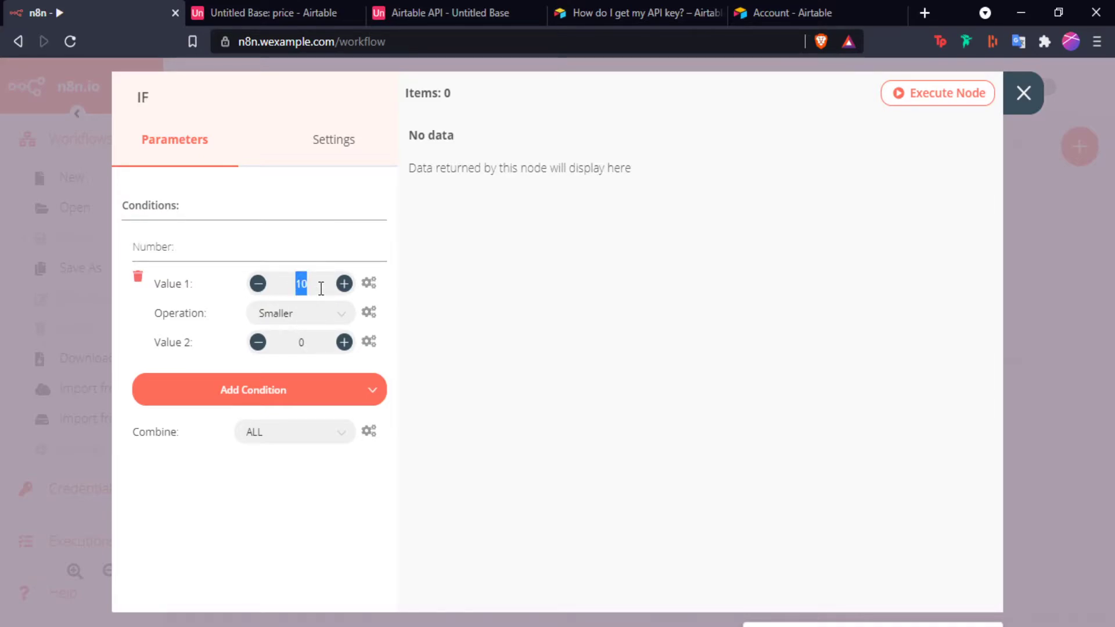
click(369, 283)
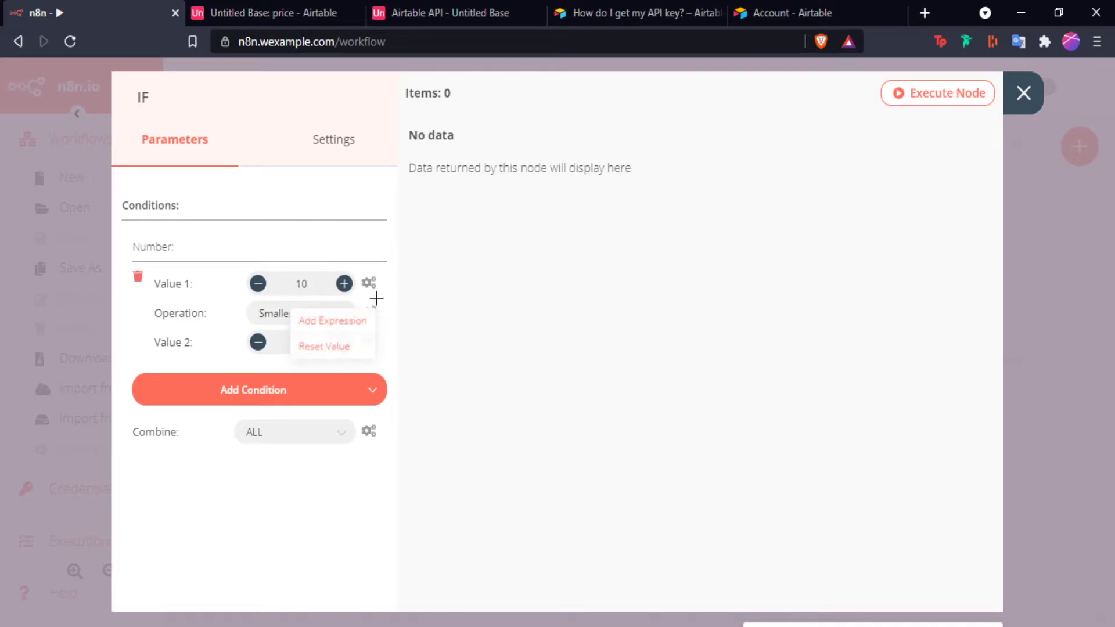
Make Value 1 an expression for CoinGecko's bitcoin eur price (32962), removing the leftover 10
click(348, 320)
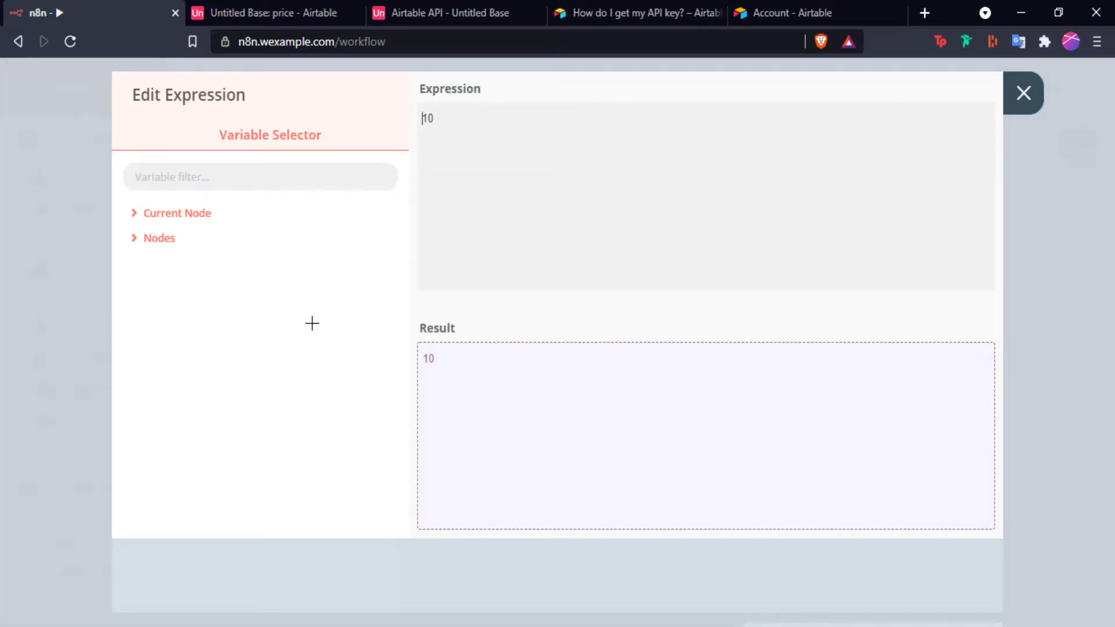
click(164, 244)
click(189, 267)
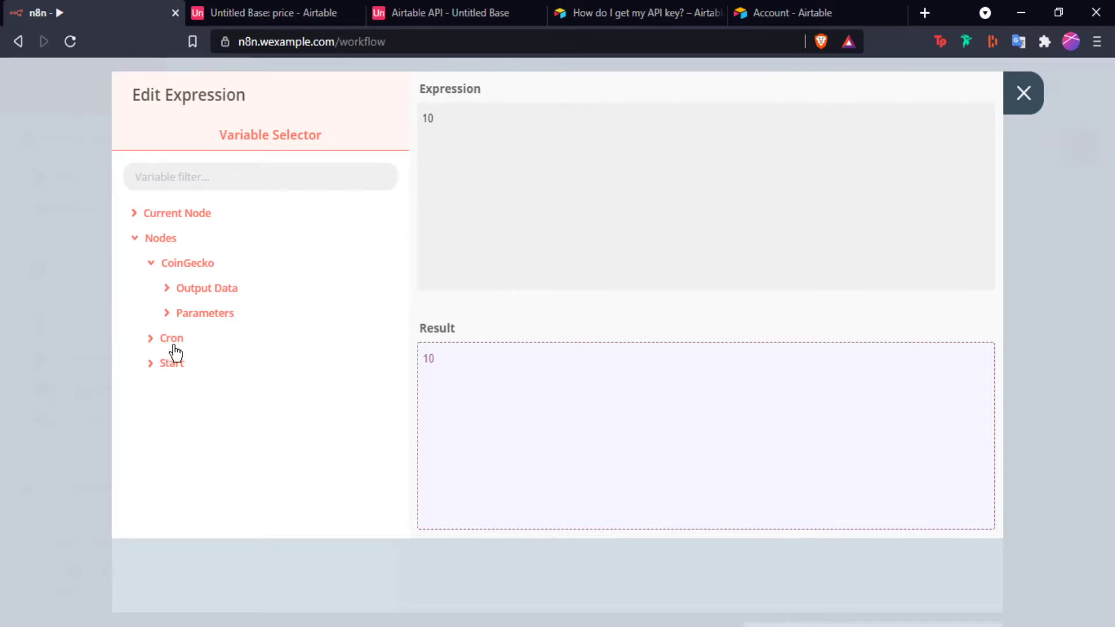
click(182, 366)
click(174, 339)
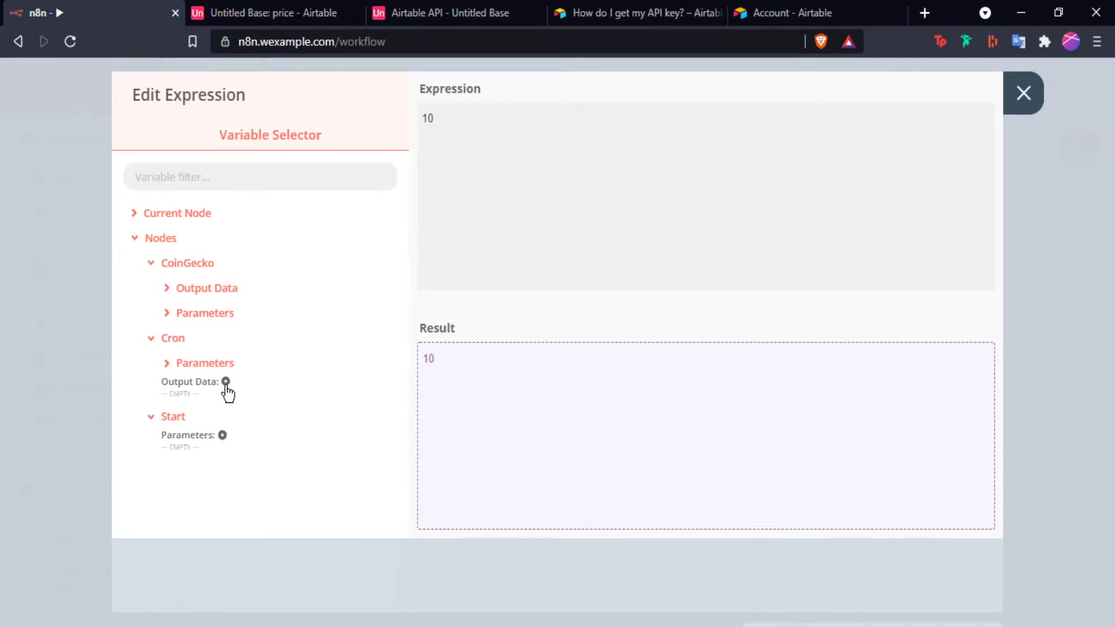
click(221, 290)
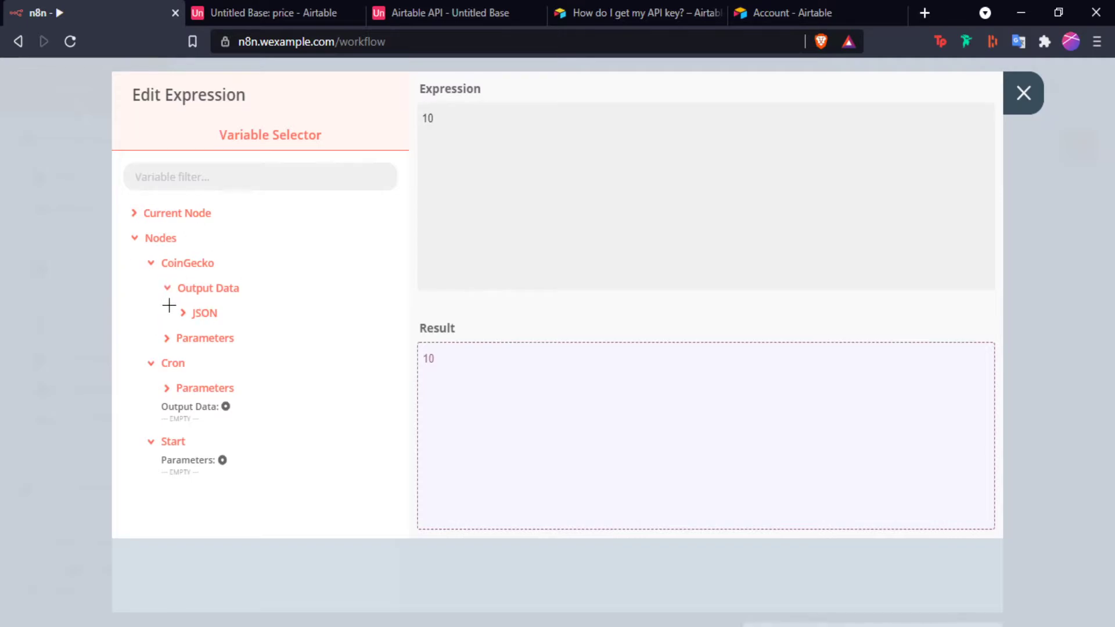
click(216, 319)
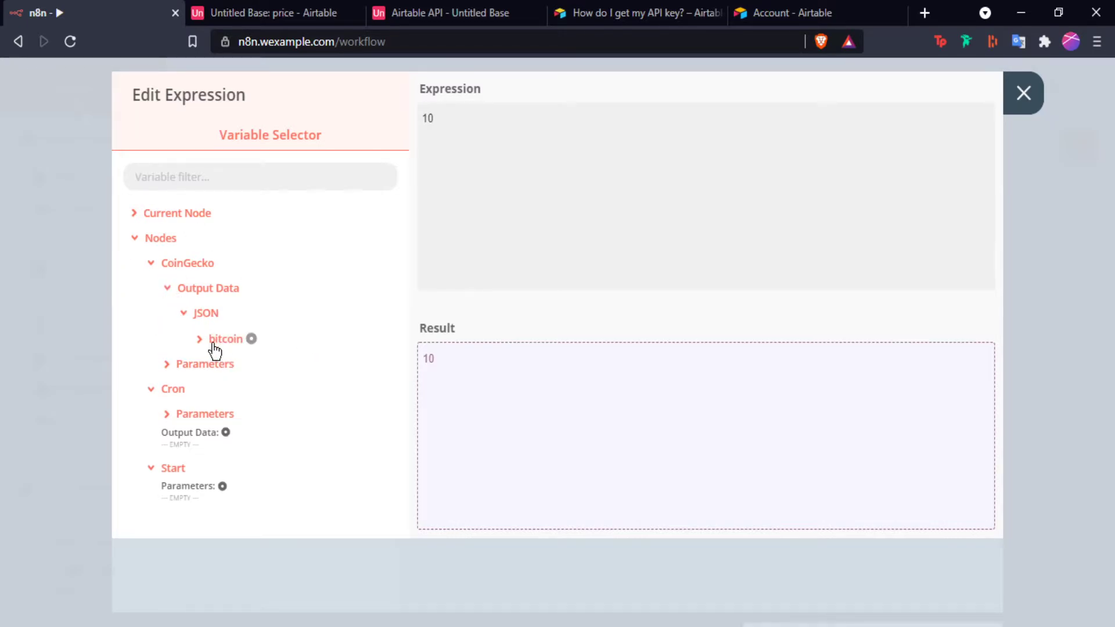
click(236, 341)
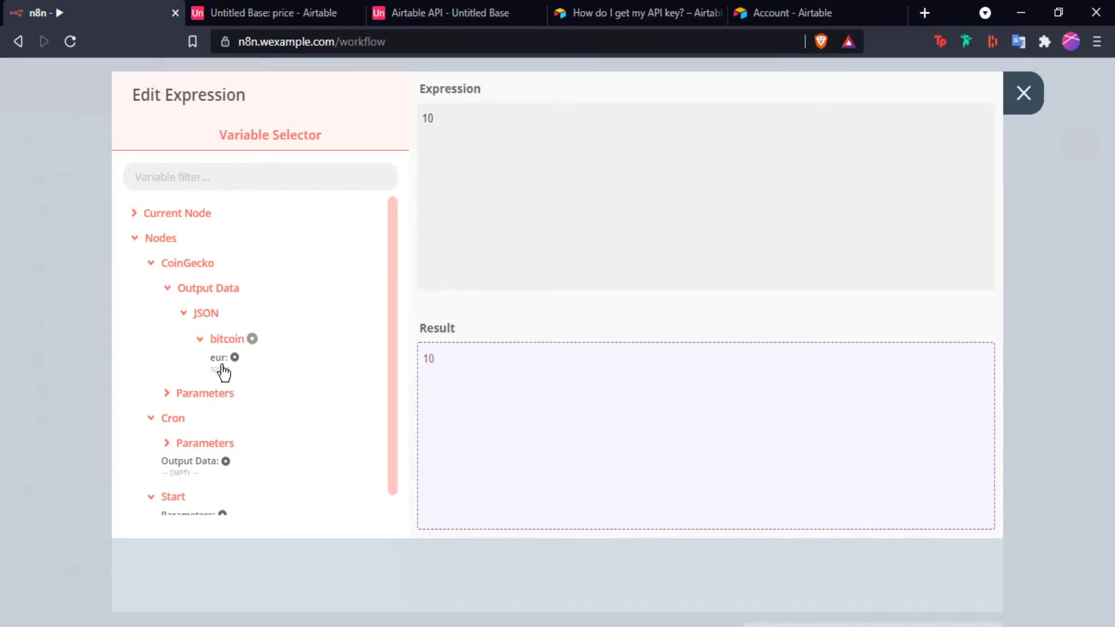
click(221, 371)
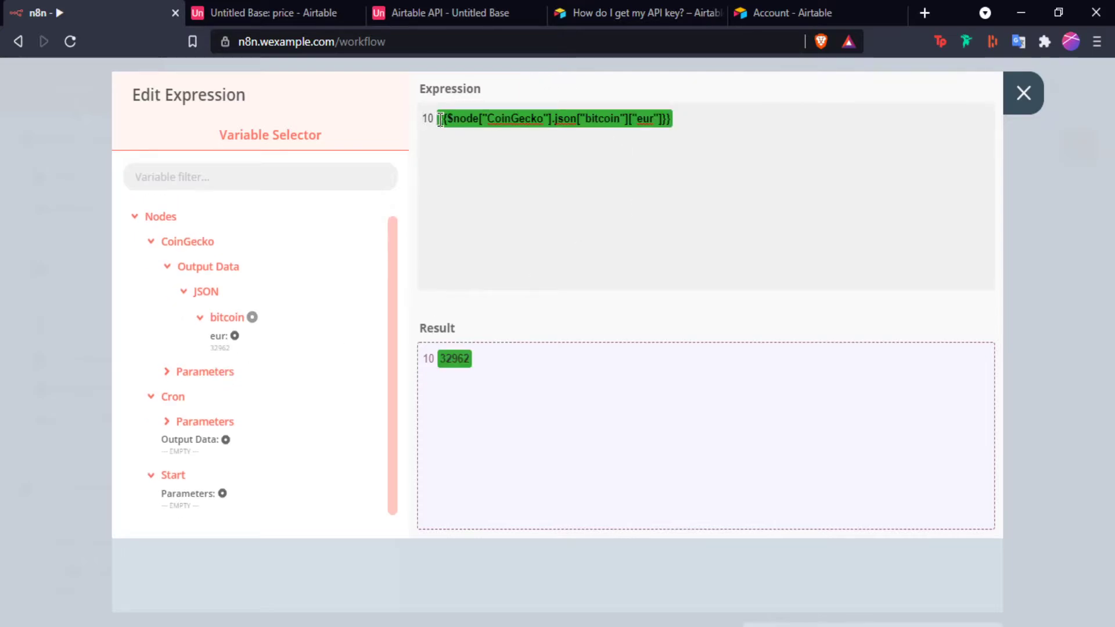
key(BackSpace)
key(BackSpace)
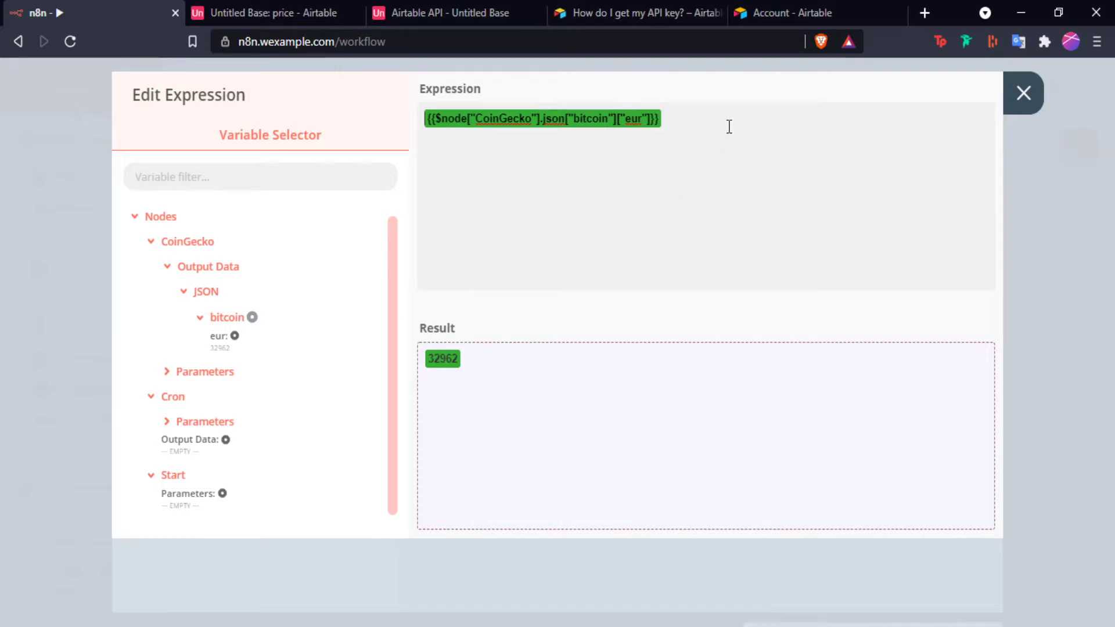
click(1024, 94)
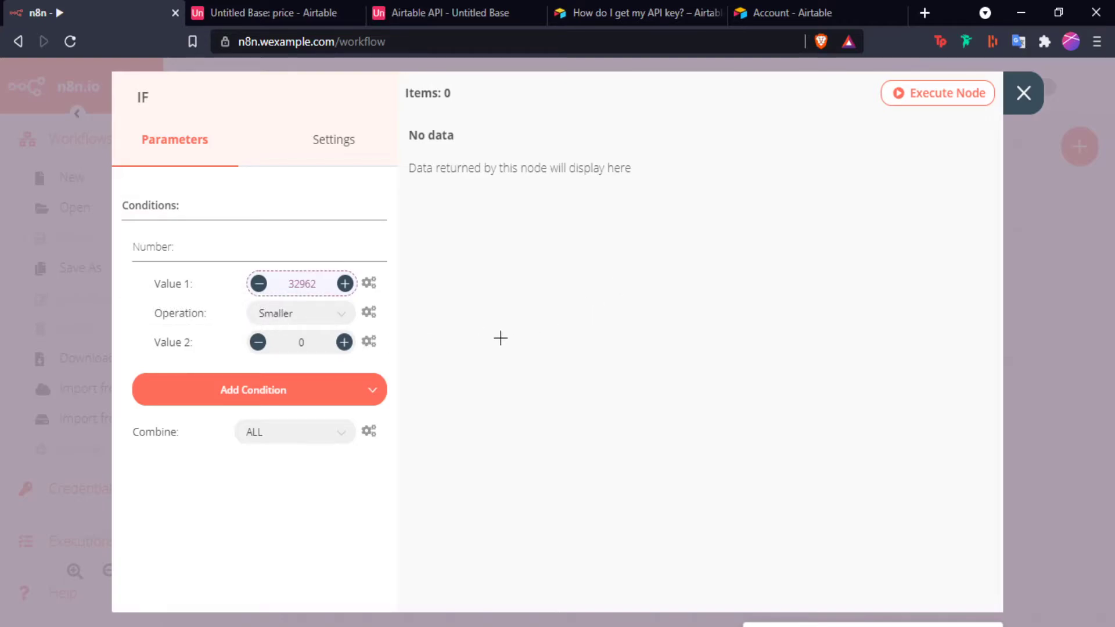
Set the IF operation to Smaller Equal with Value 2 31000, keeping Combine on ALL
click(290, 316)
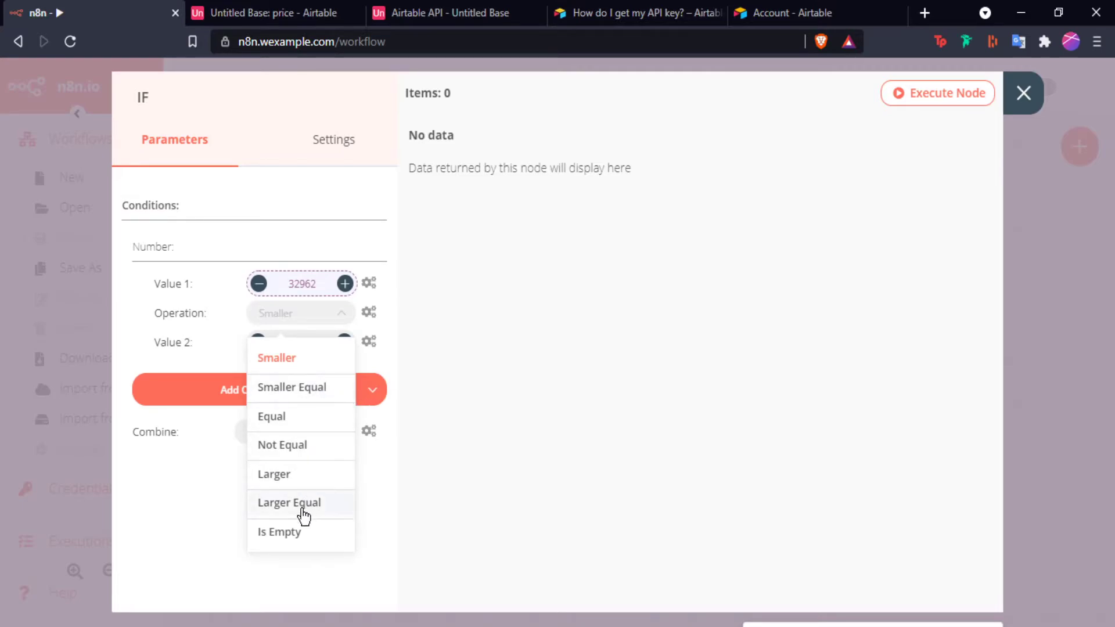
click(297, 388)
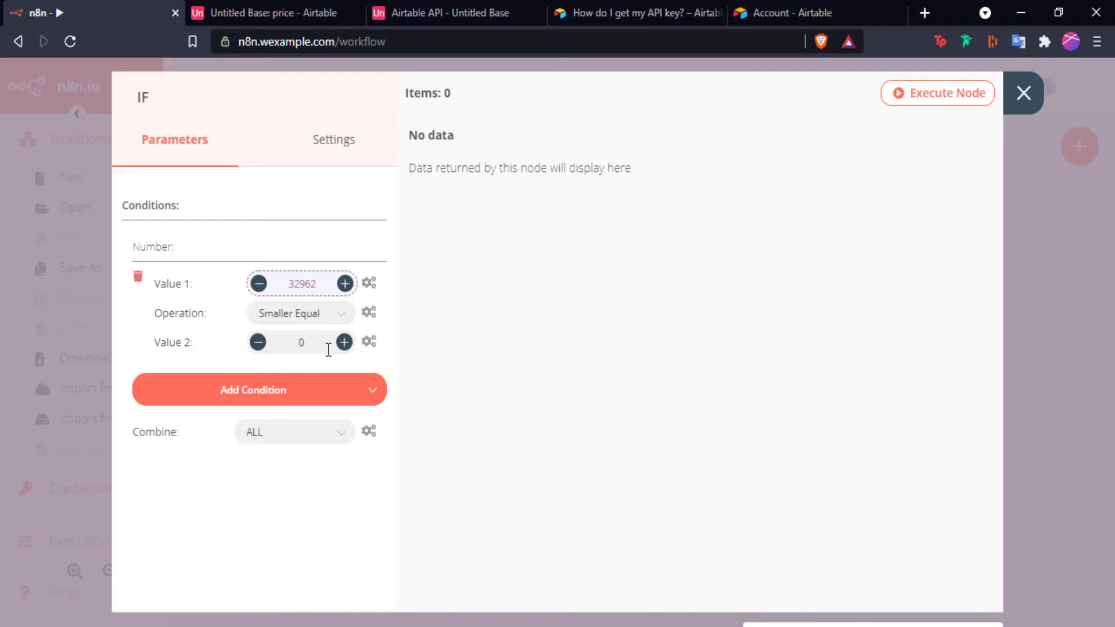
double_click(302, 342)
text(31000)
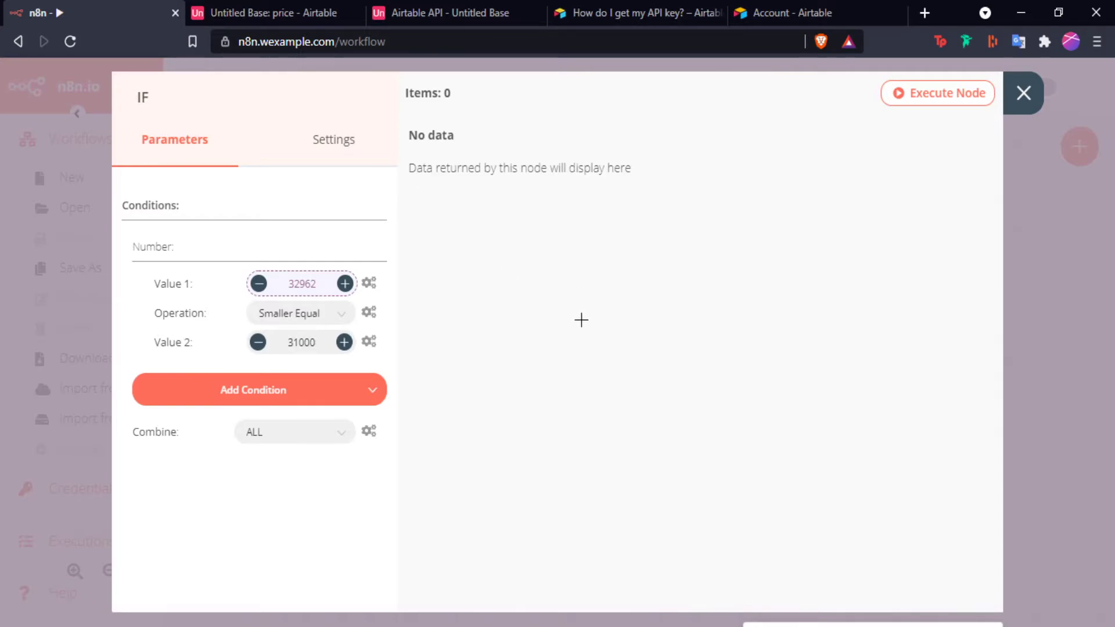
drag(539, 339, 518, 381)
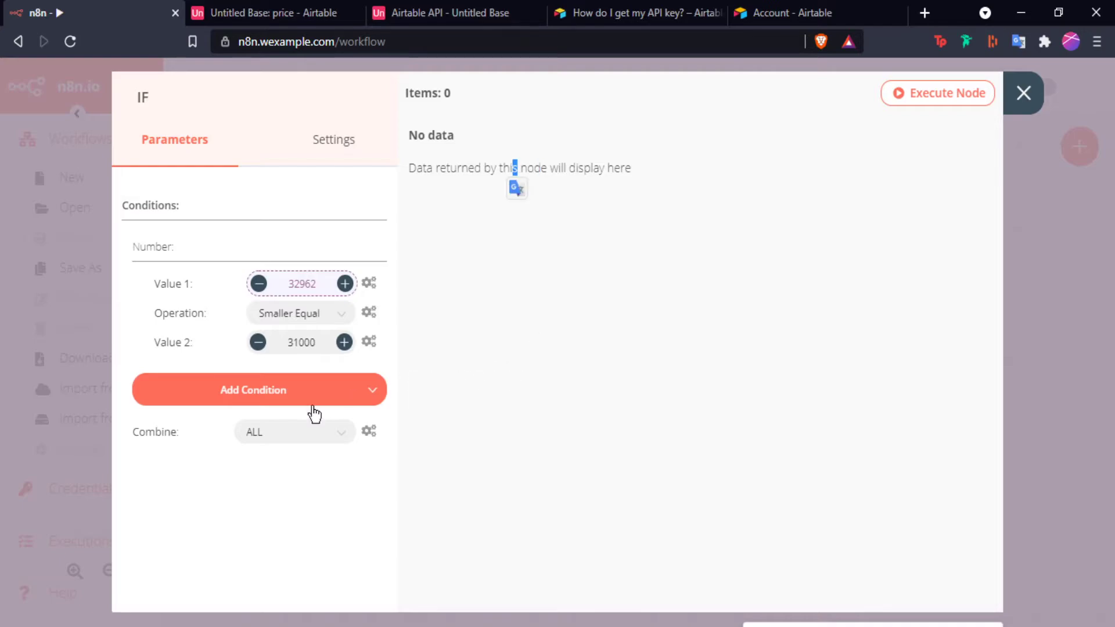
click(279, 441)
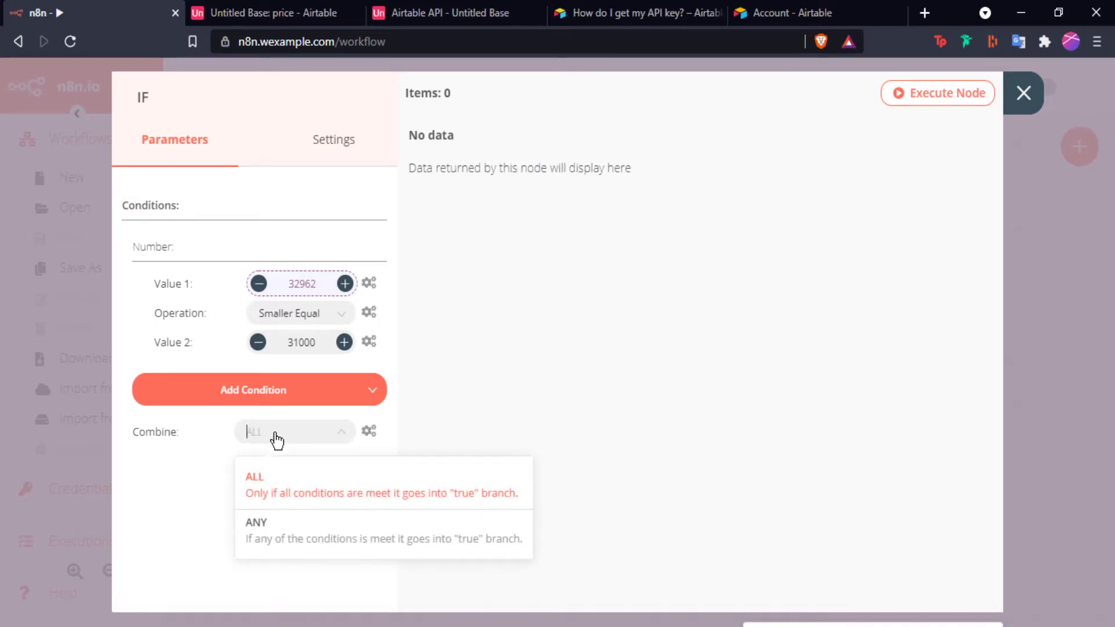
click(277, 441)
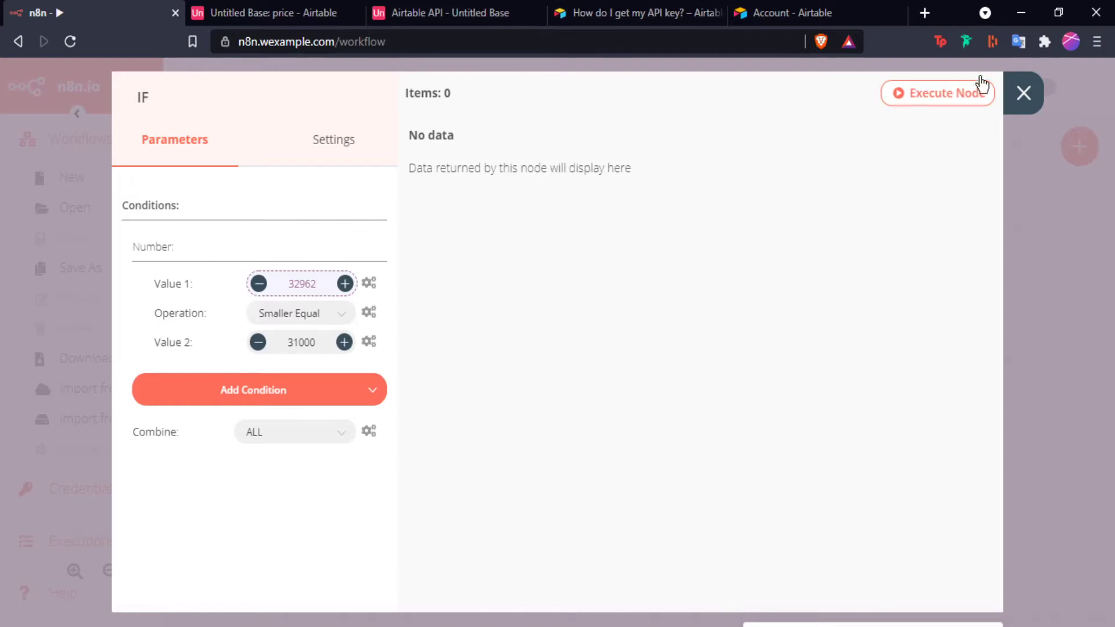
Close the IF dialog and try pulling connections from IF's true and false outputs
click(1023, 100)
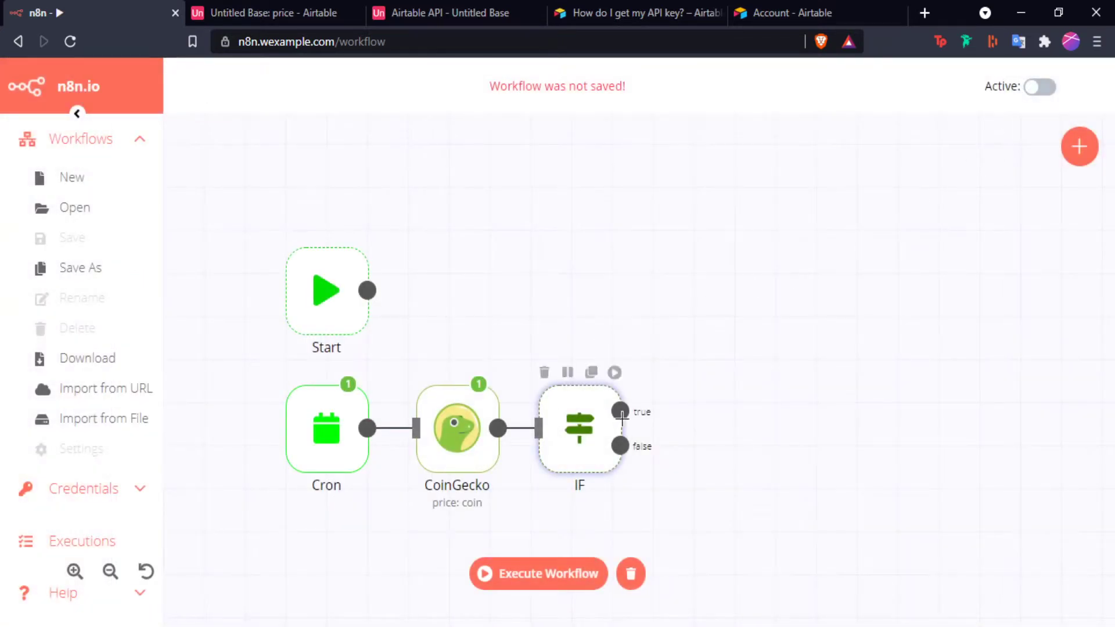
drag(620, 411, 843, 311)
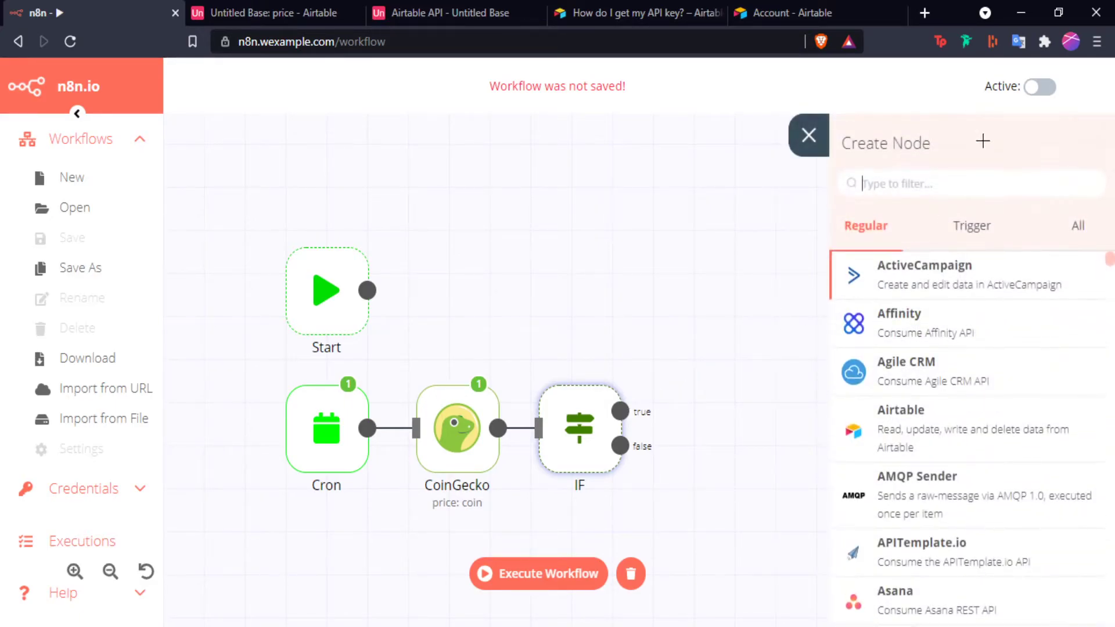
click(808, 133)
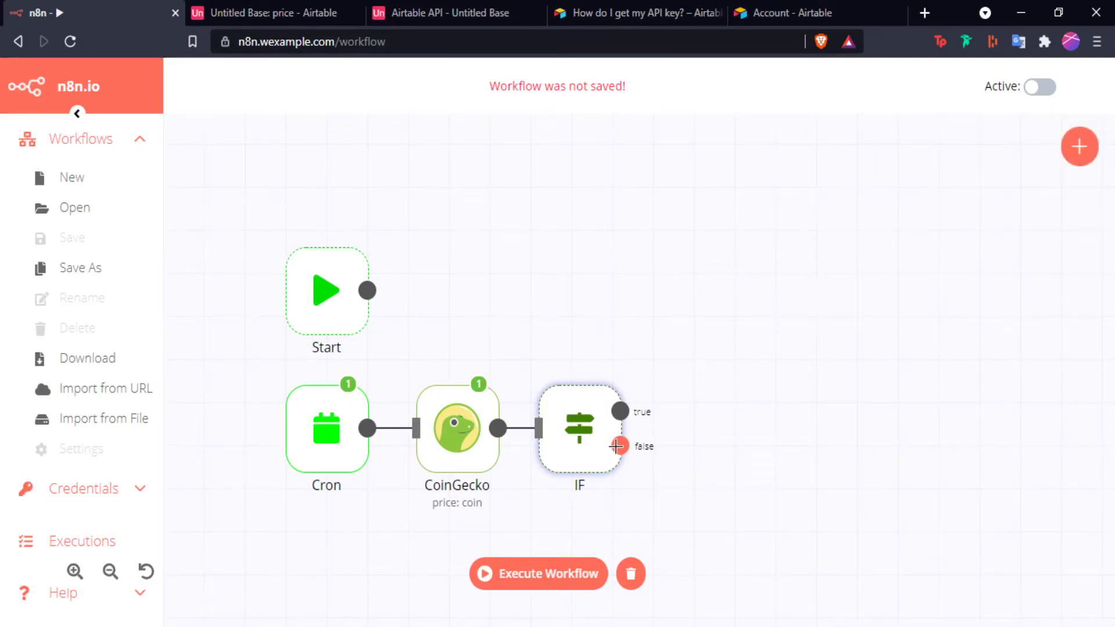
drag(617, 446, 595, 540)
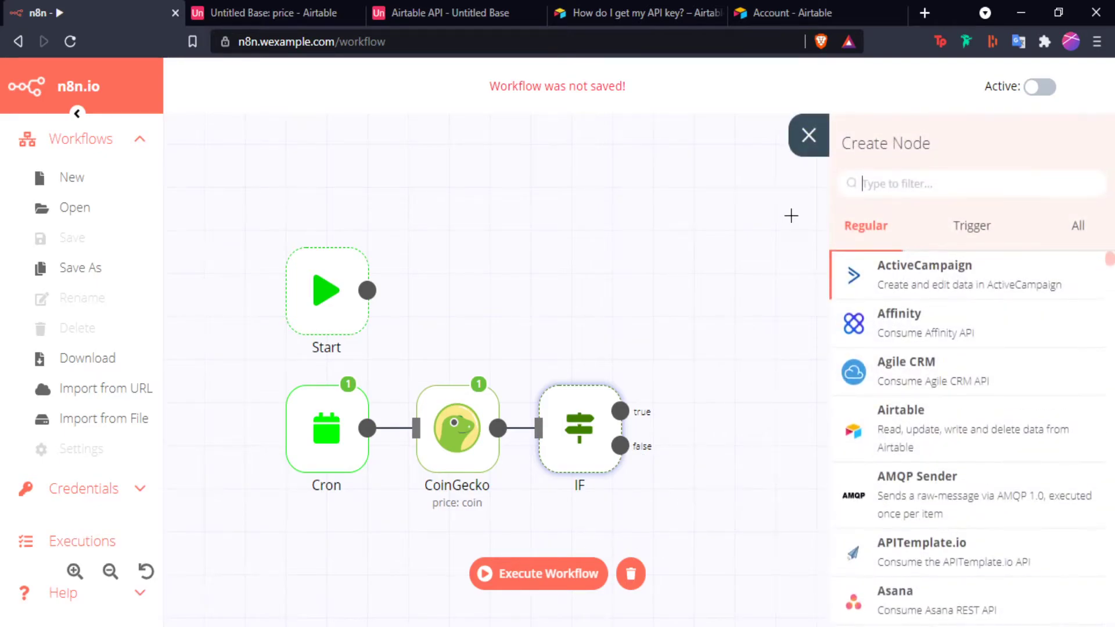
click(808, 150)
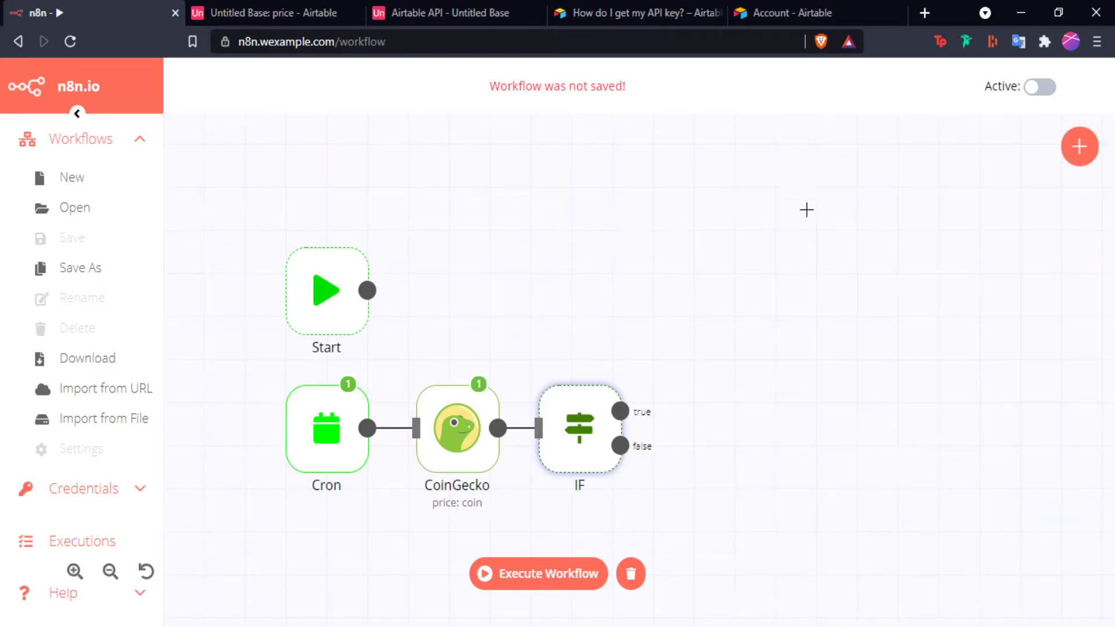
Add an Airtable node after the IF node
click(1081, 148)
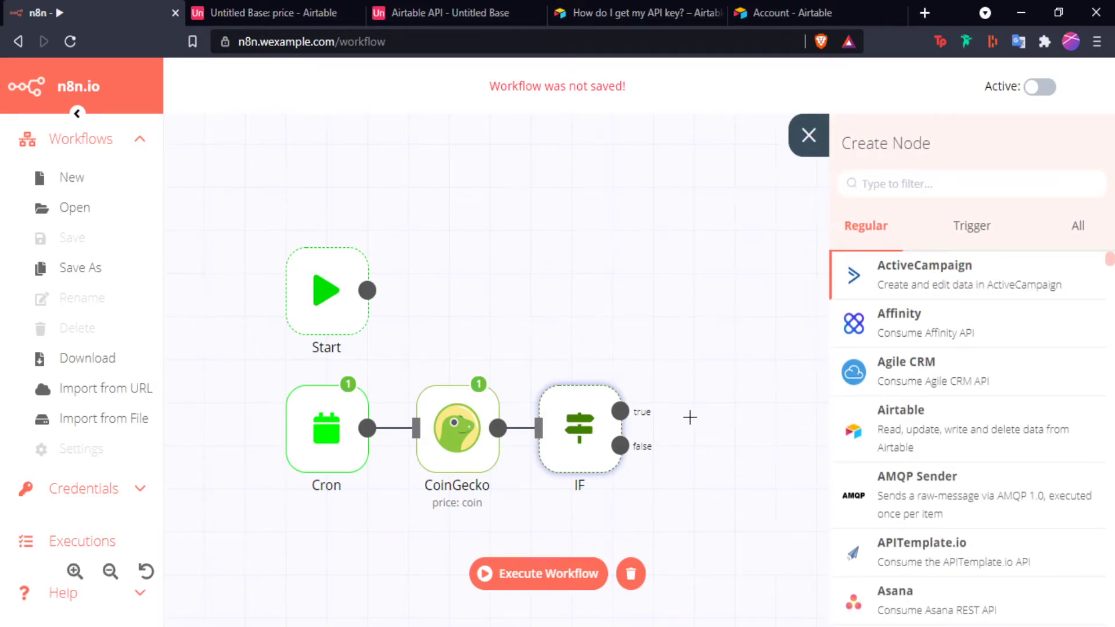
scroll(962, 332, down, 3)
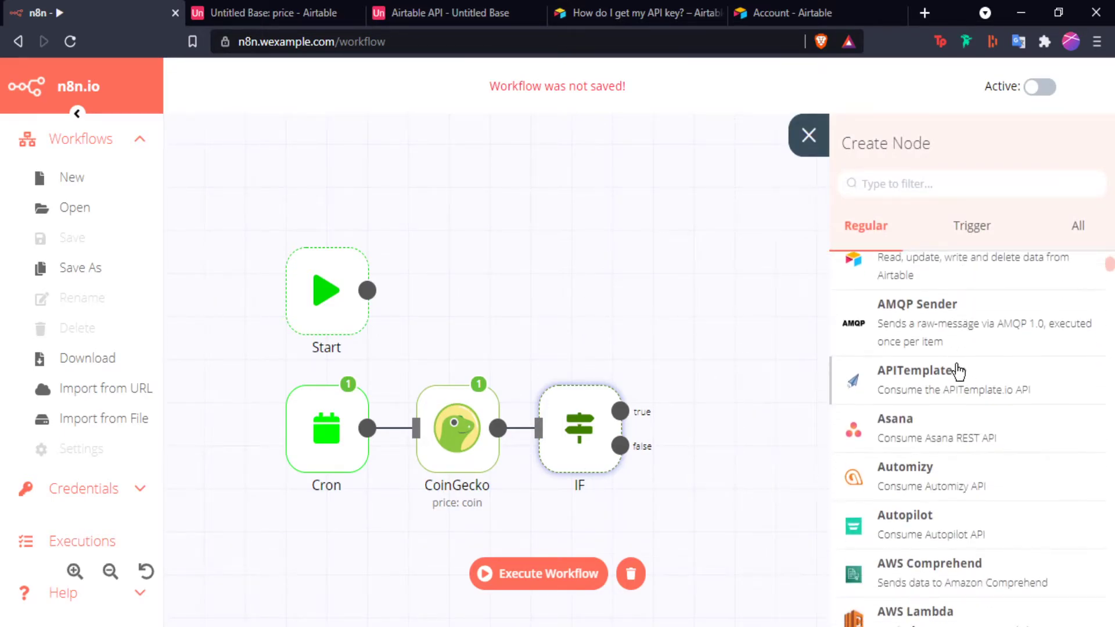
scroll(898, 384, up, 3)
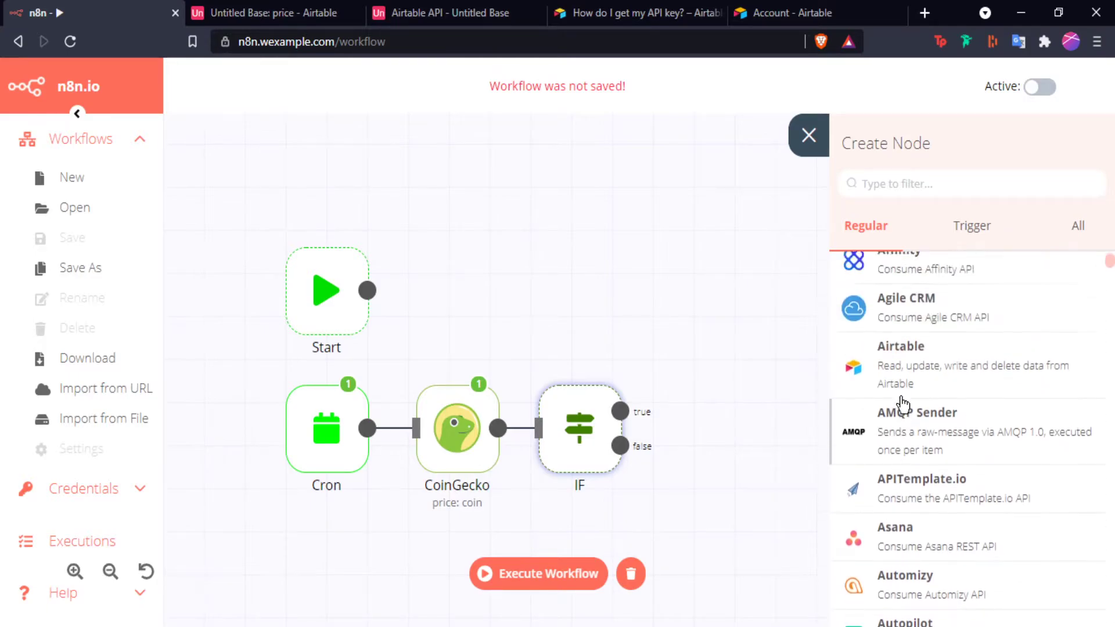
click(927, 434)
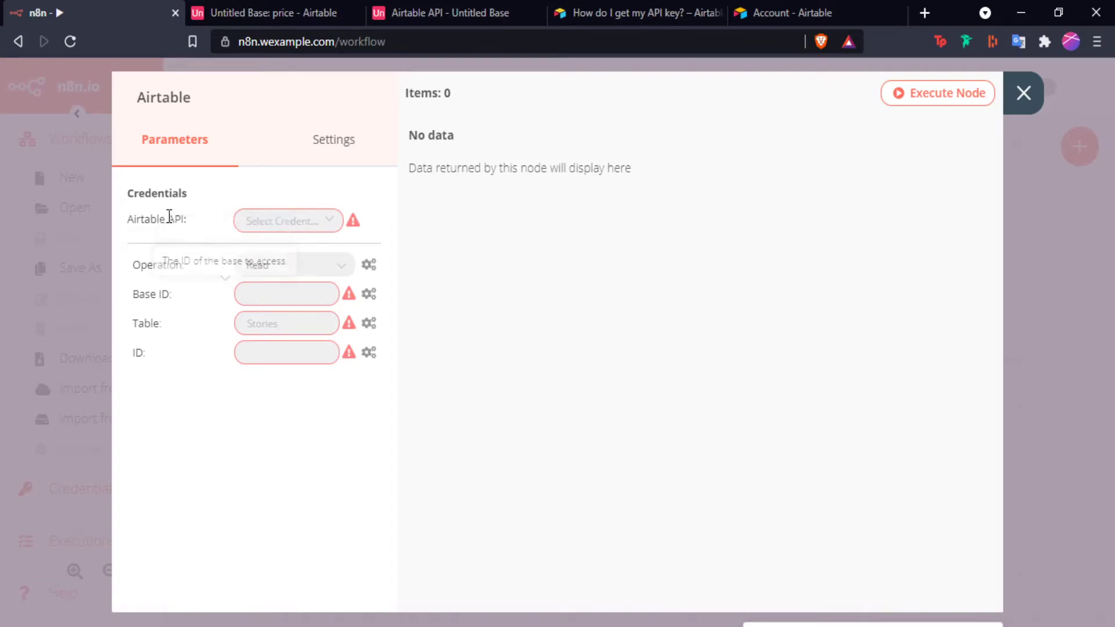
Choose '- Create New -' for the Airtable API credential and focus the empty API Key field
drag(129, 217, 198, 222)
click(192, 219)
click(299, 217)
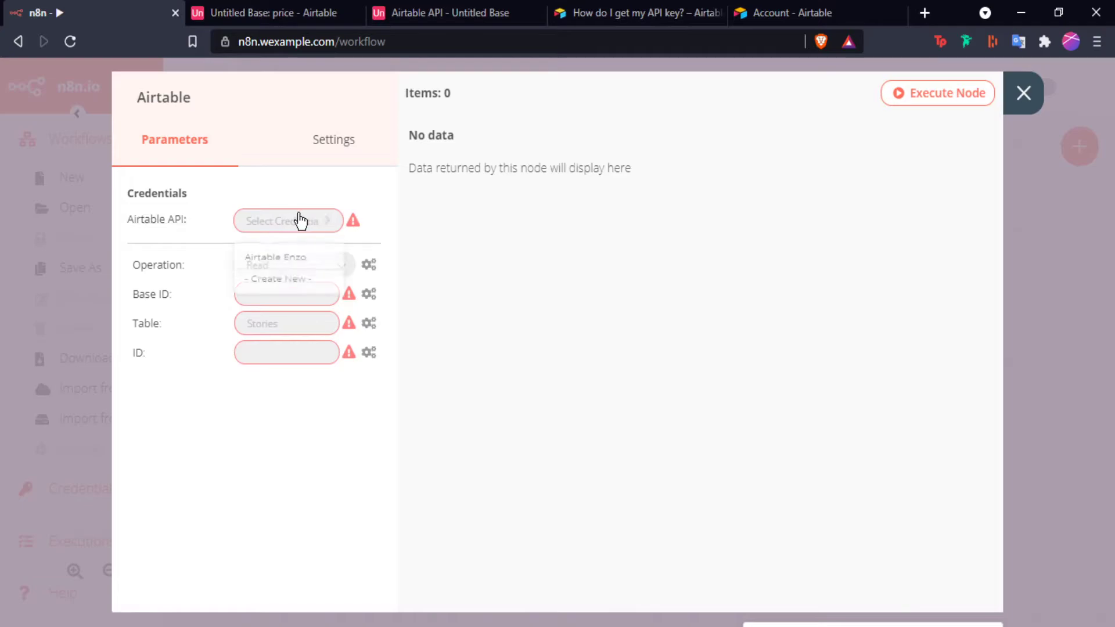
click(259, 268)
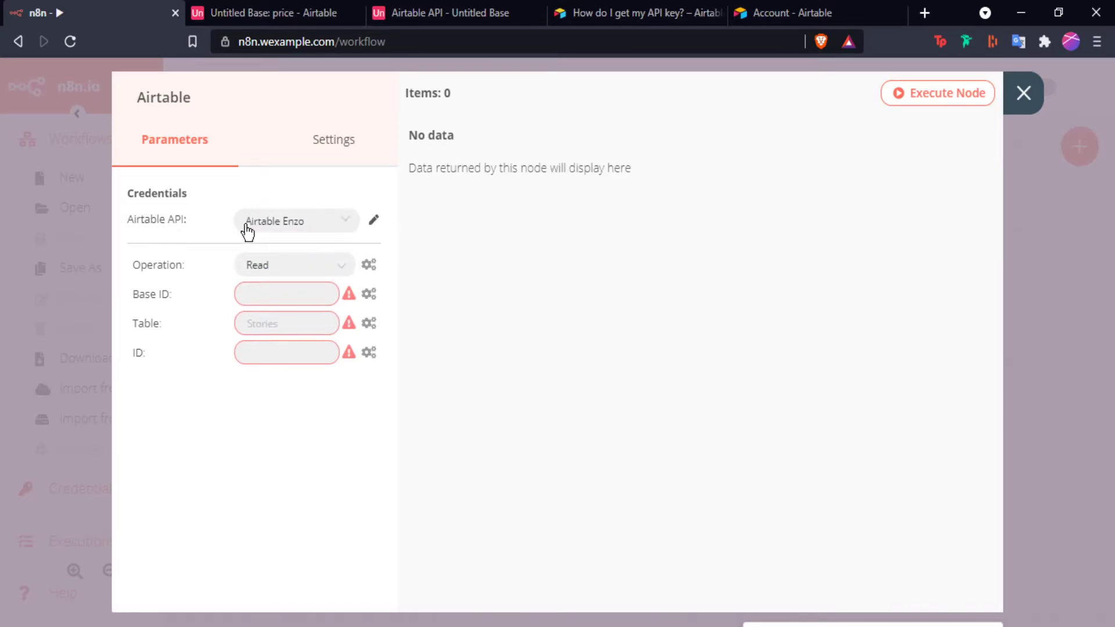
click(324, 229)
click(272, 296)
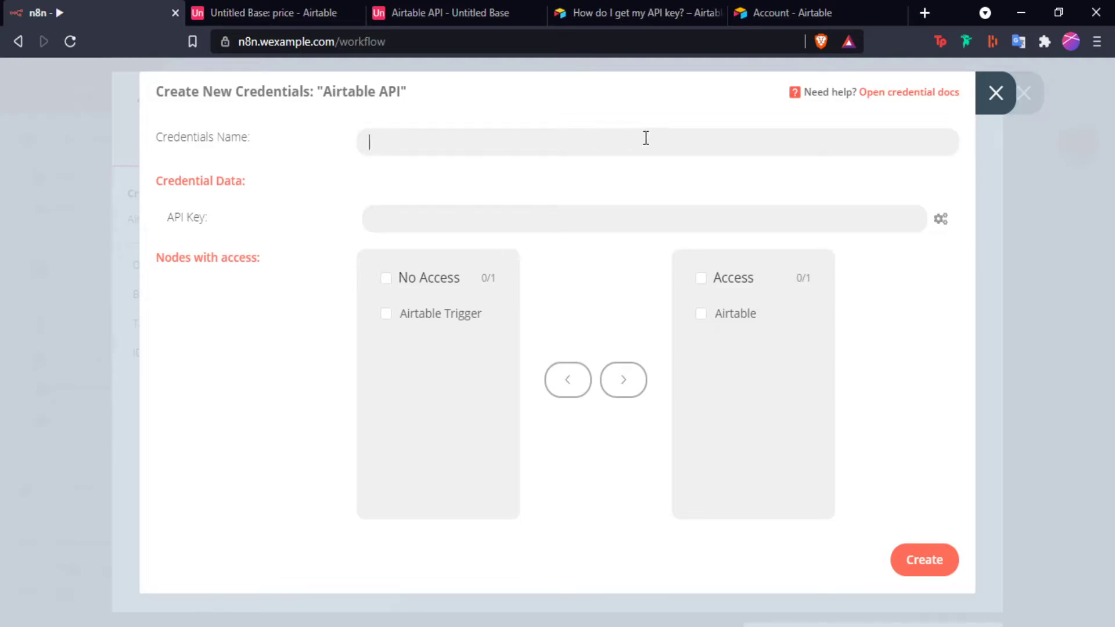
click(995, 93)
click(284, 224)
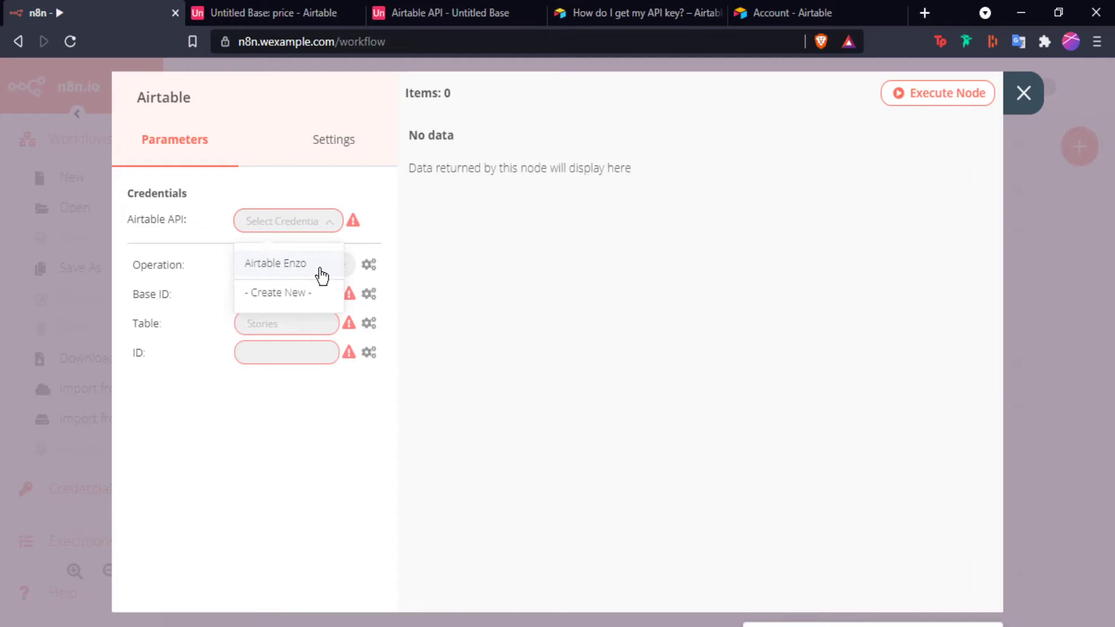
click(291, 297)
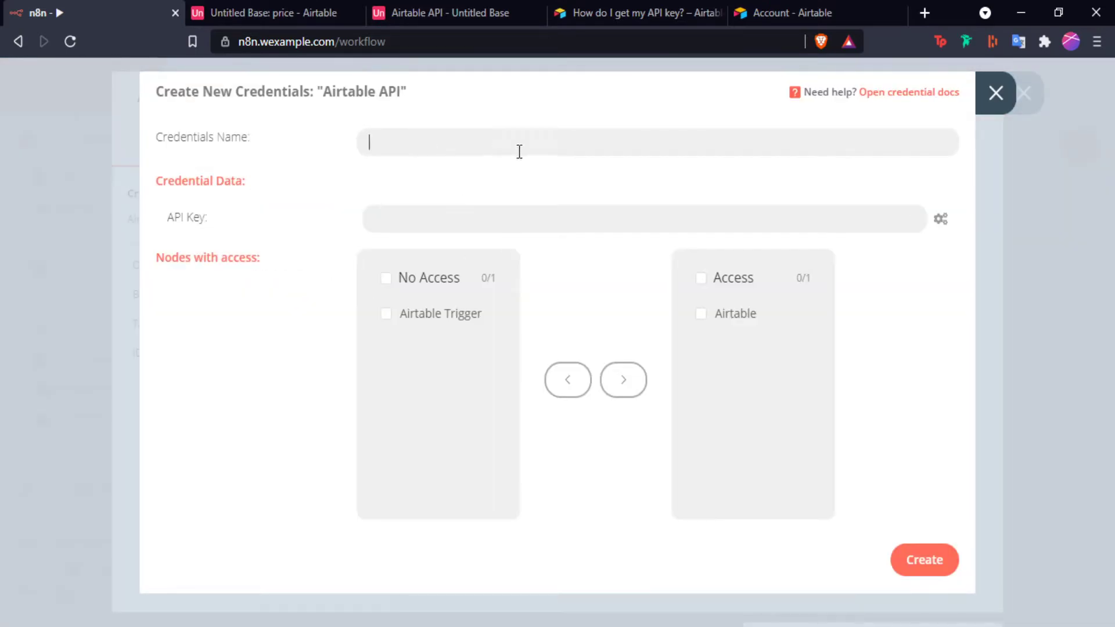
click(426, 219)
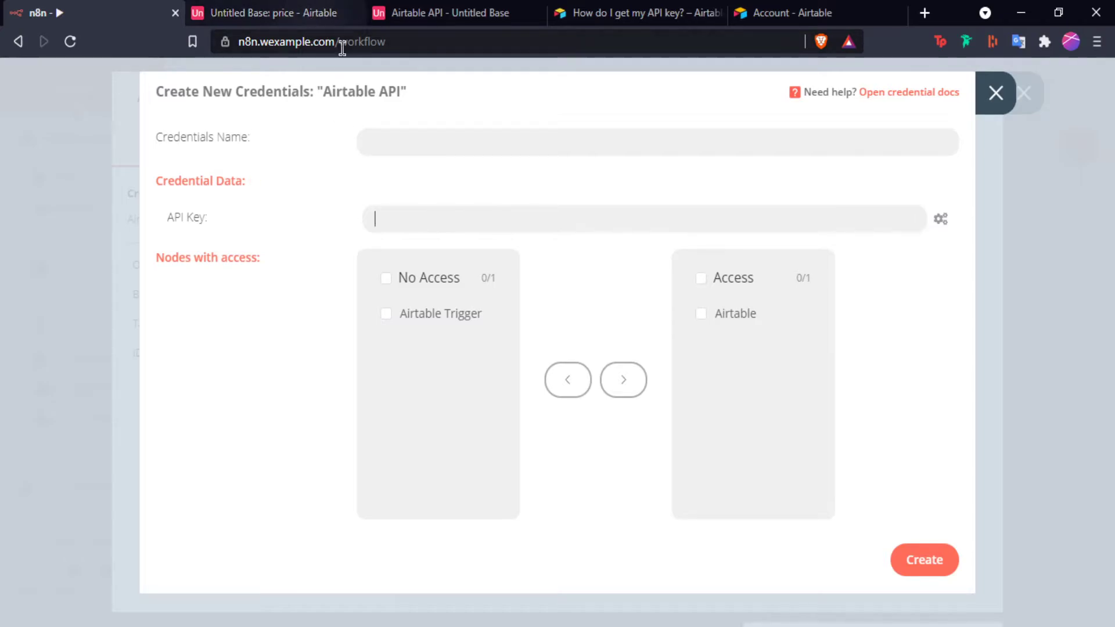
click(768, 13)
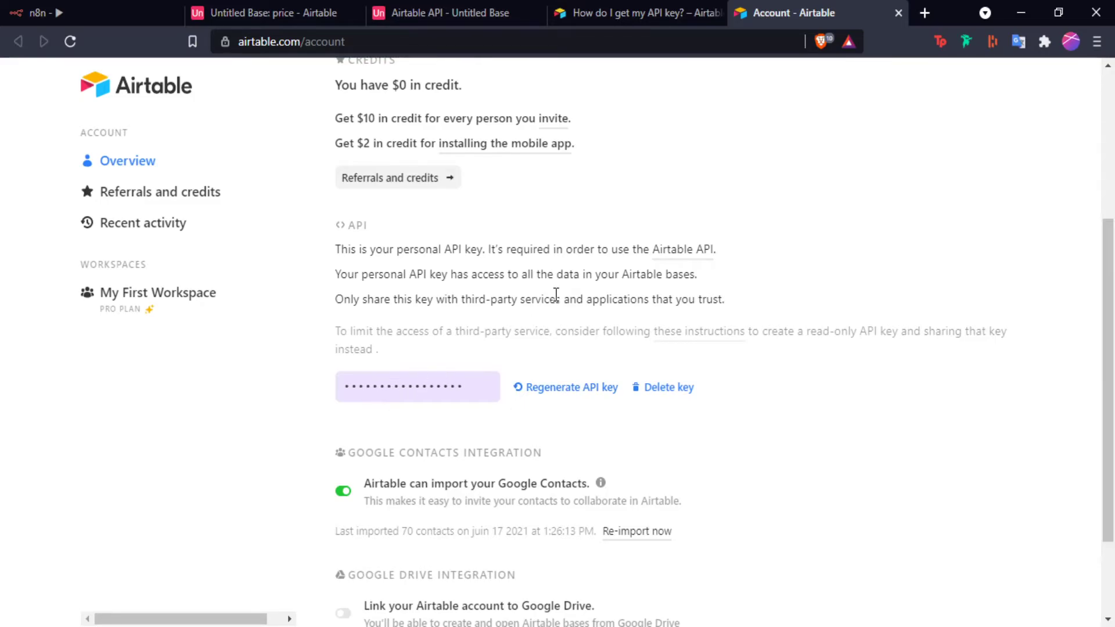
click(110, 12)
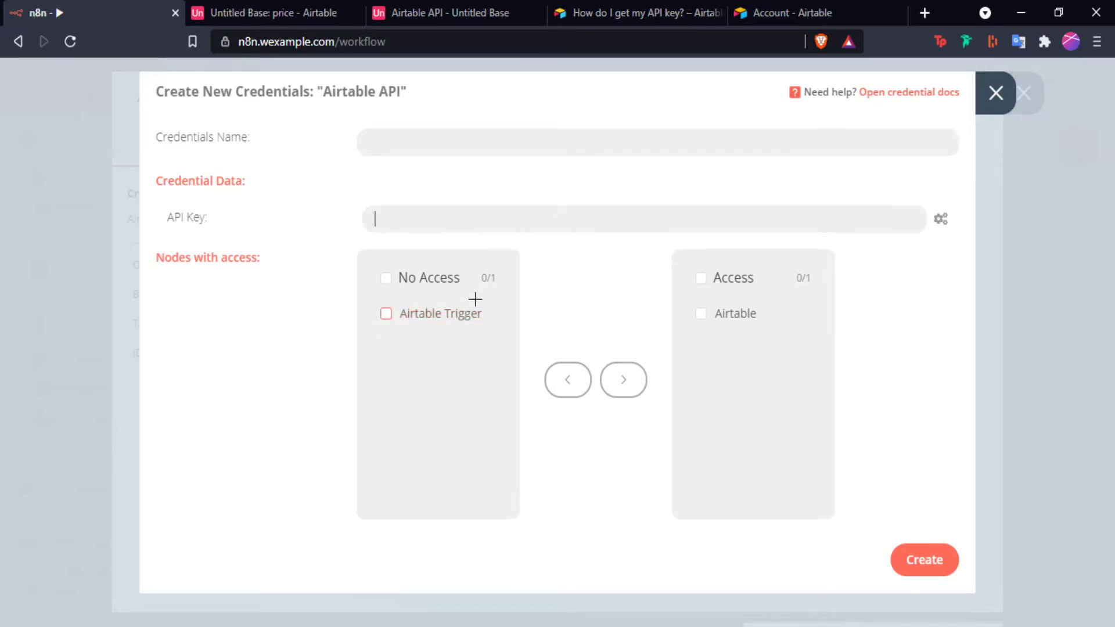
Close the new-credential form and link the Airtable node to the saved Airtable API credential
click(996, 94)
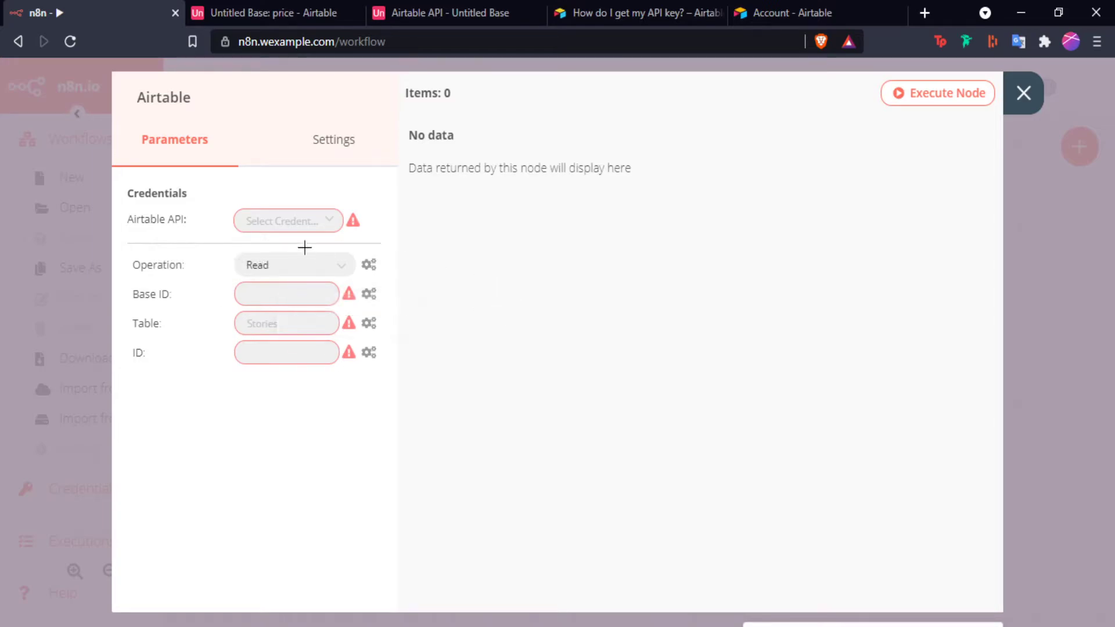
click(275, 231)
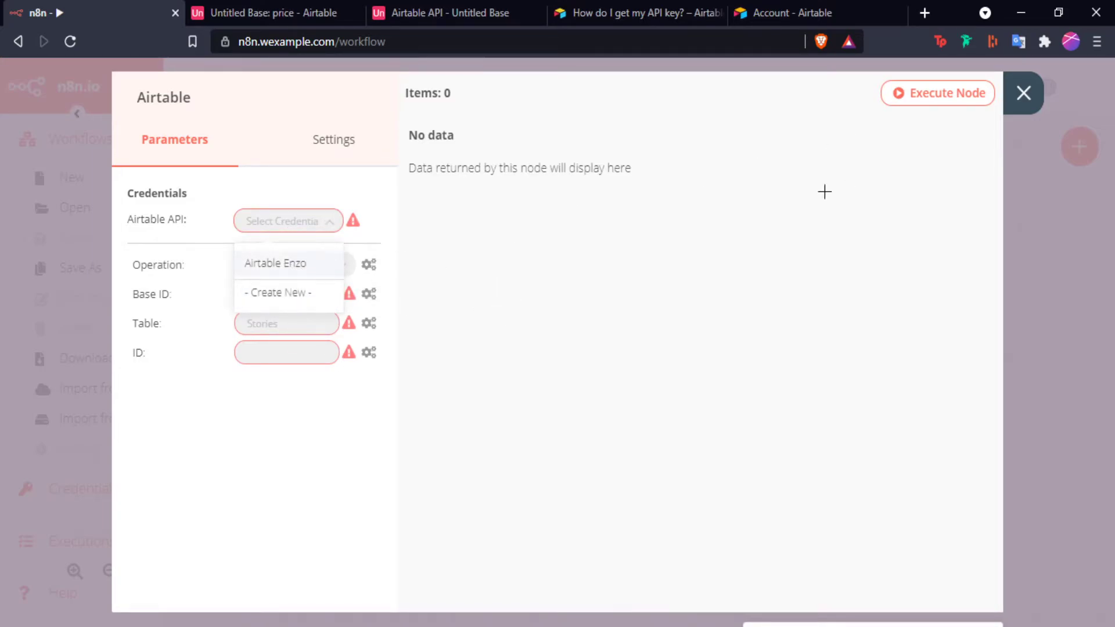
click(291, 266)
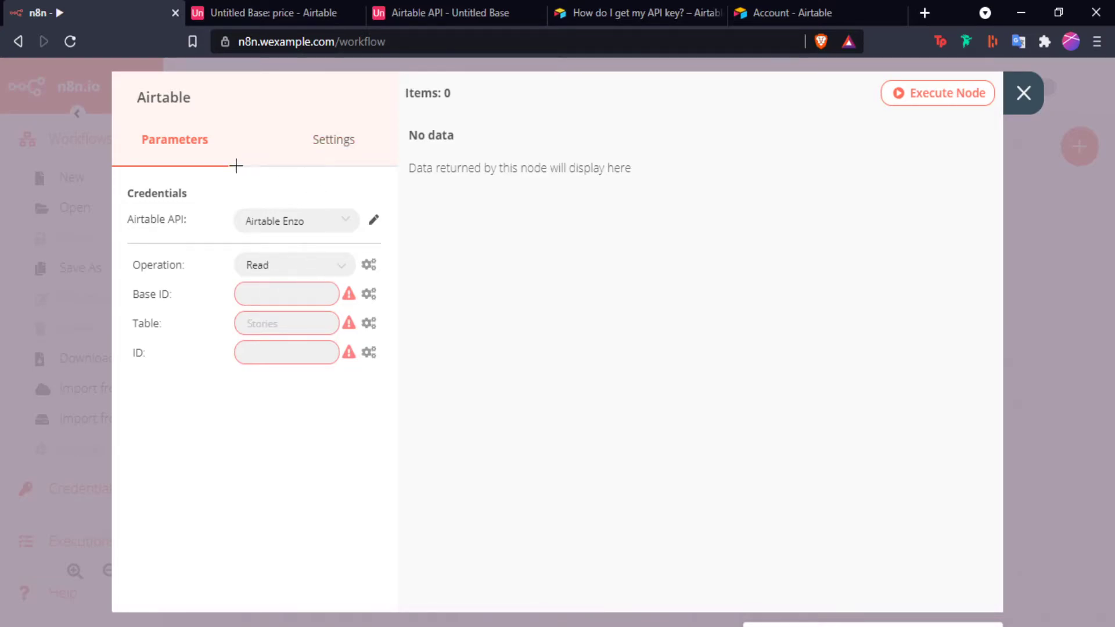
click(277, 266)
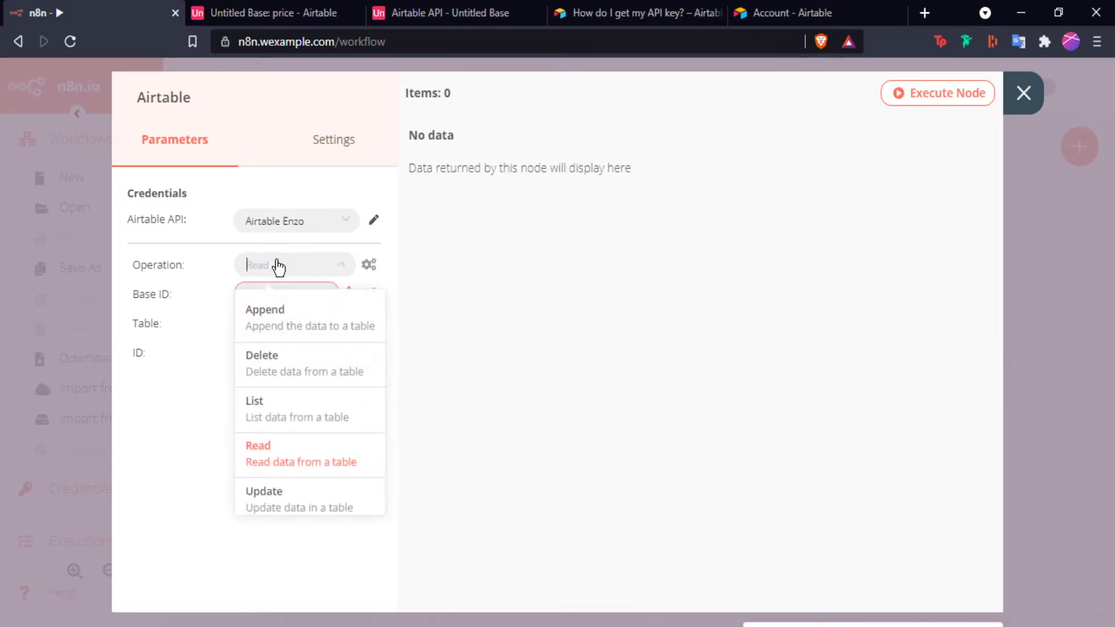
Set the Airtable operation to Append after checking the Airtable price table
click(289, 320)
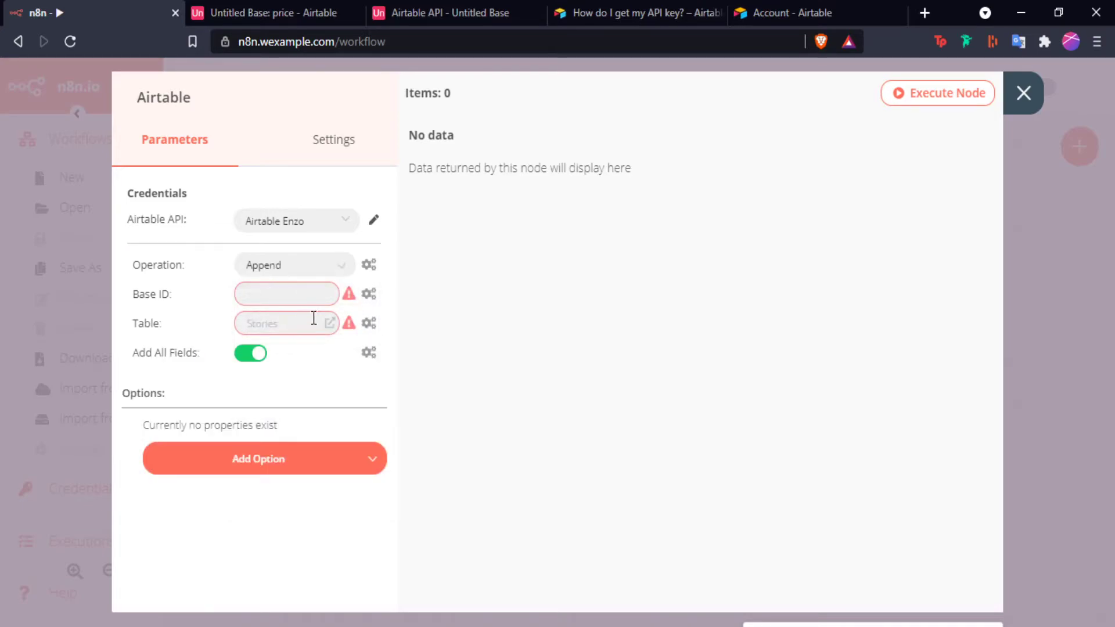
click(273, 13)
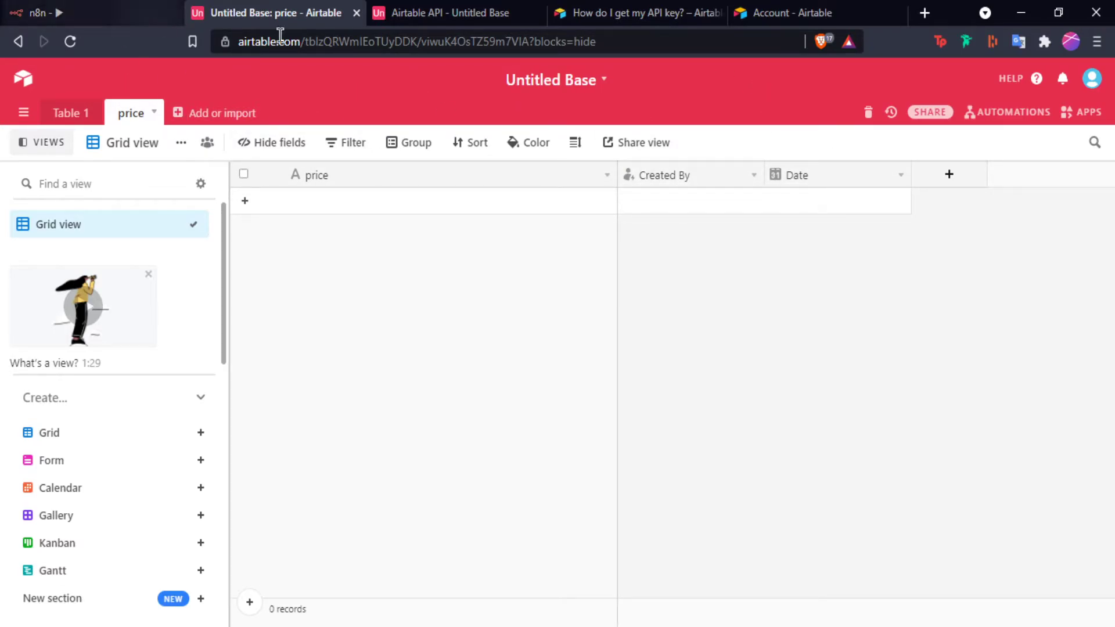
click(50, 12)
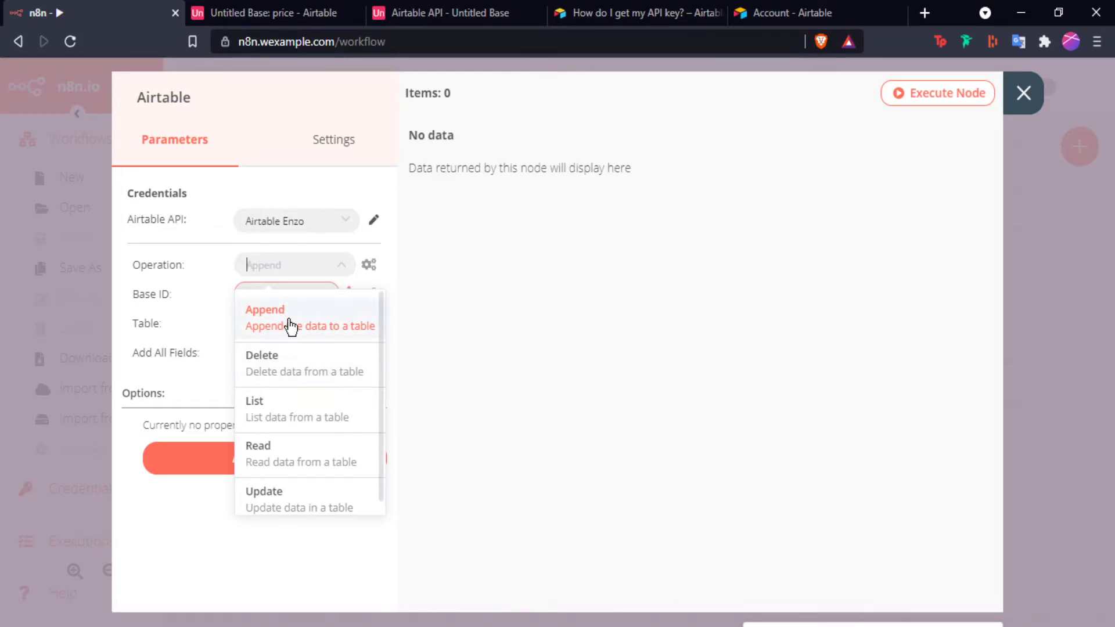
click(291, 327)
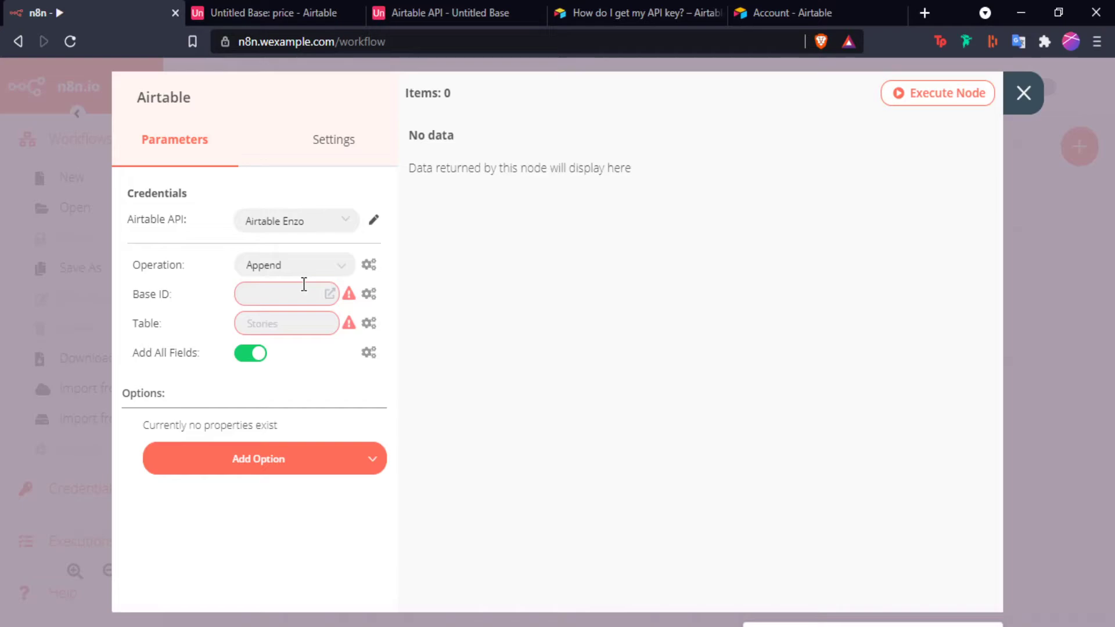
Go to the empty Base ID field, then switch to Airtable to look it up
drag(125, 294, 169, 294)
click(271, 294)
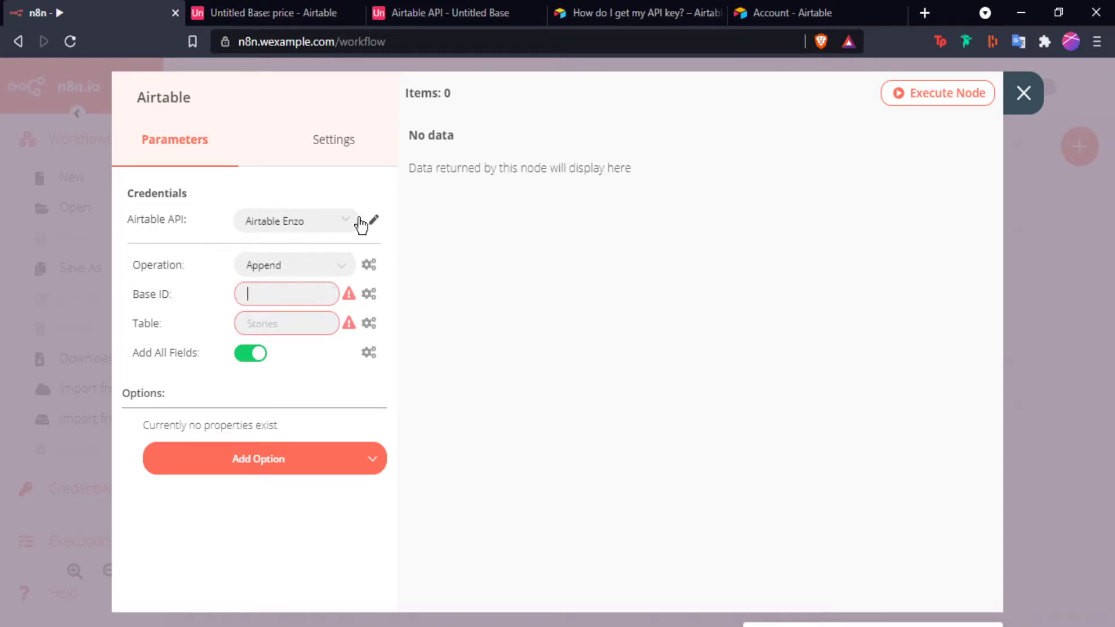
click(224, 12)
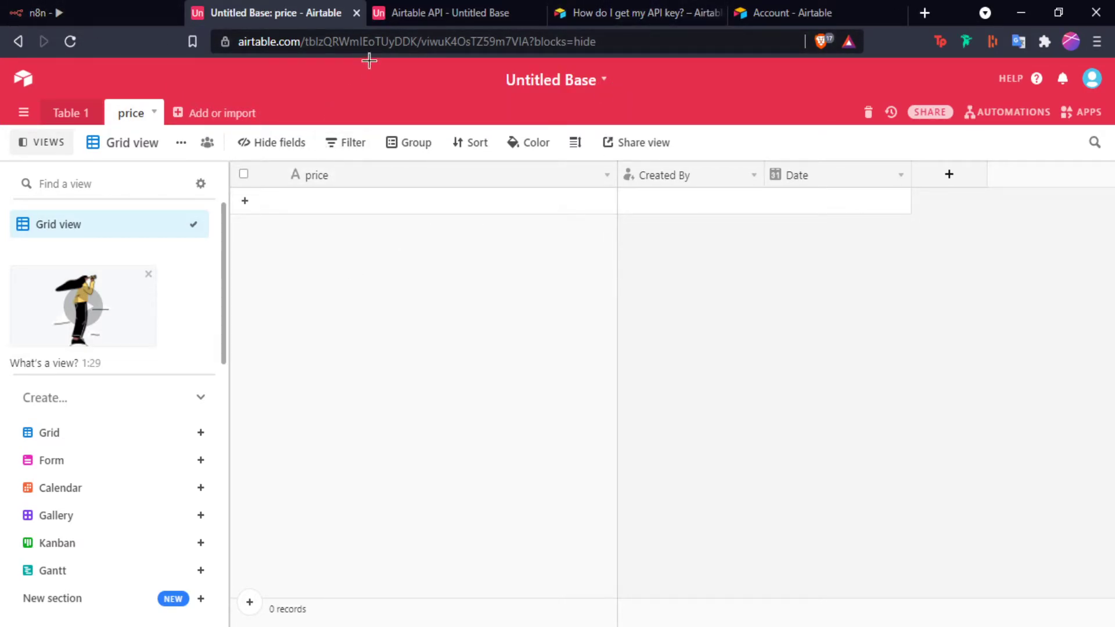
Copy the Untitled Base ID from Airtable's API documentation and return to n8n
click(1038, 80)
scroll(993, 458, down, 1)
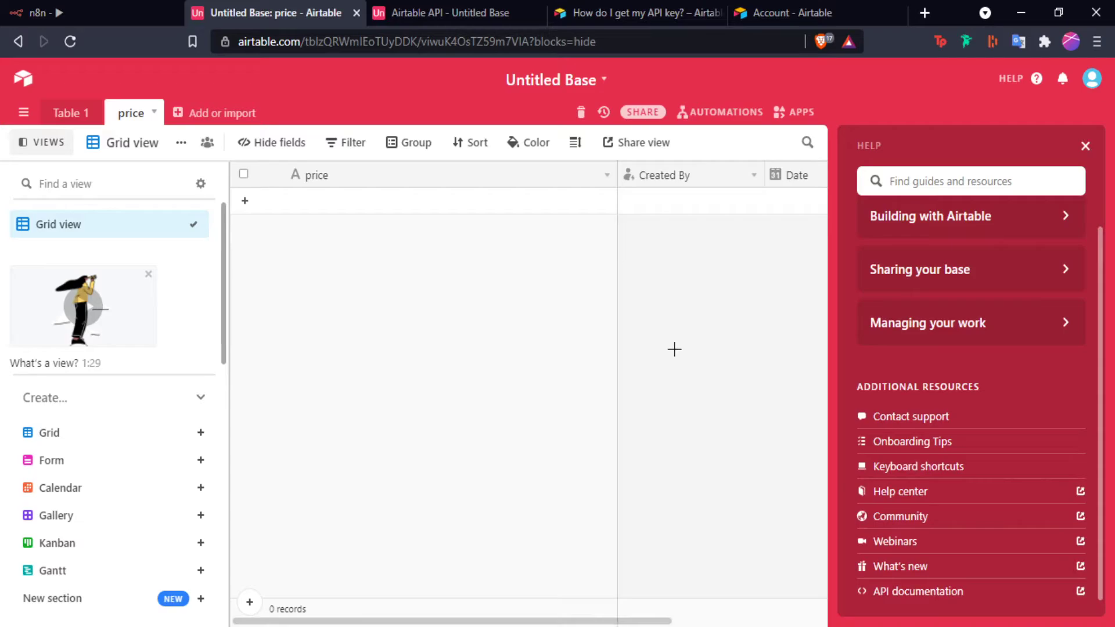
click(414, 14)
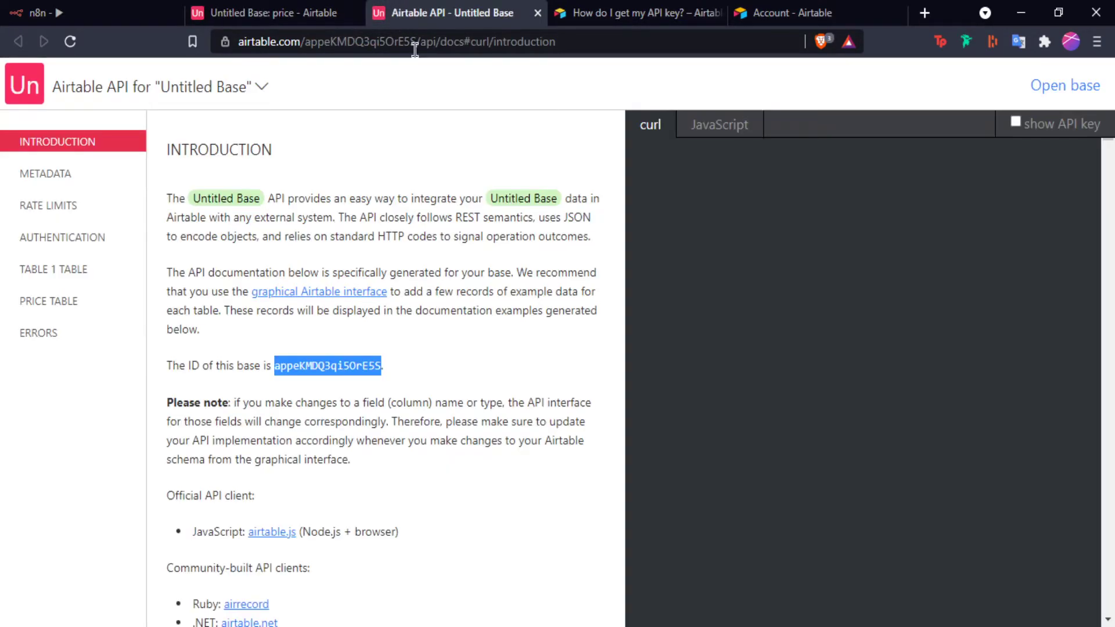
click(272, 369)
drag(275, 369, 381, 367)
drag(166, 366, 256, 370)
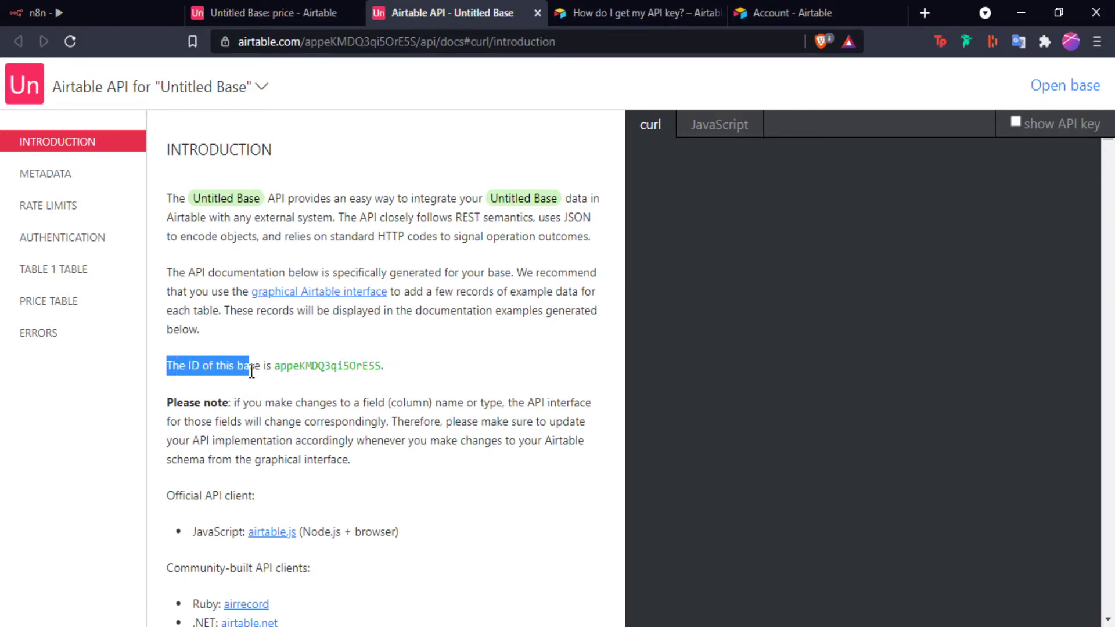
click(436, 366)
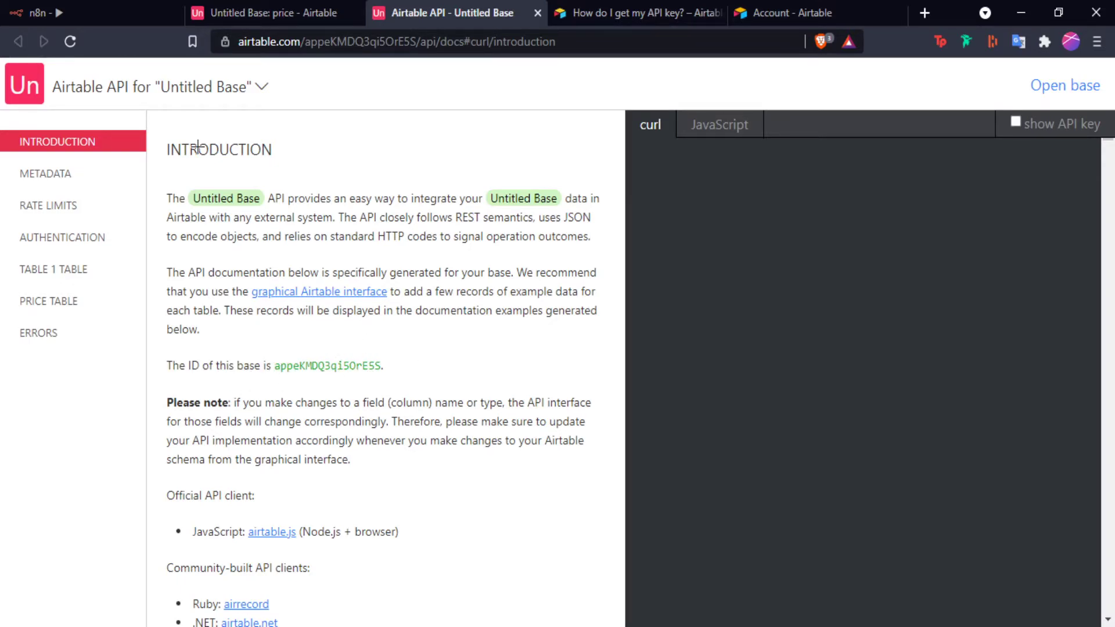
click(93, 13)
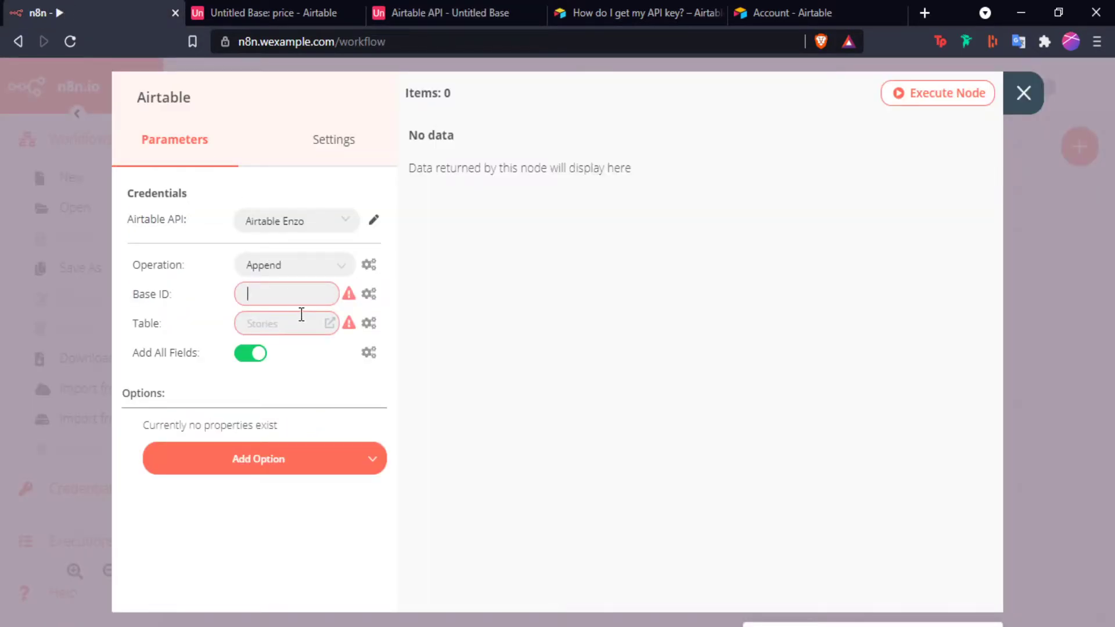
Paste the base ID and set the Airtable node's table to price
key(ctrl+v)
drag(518, 302, 512, 302)
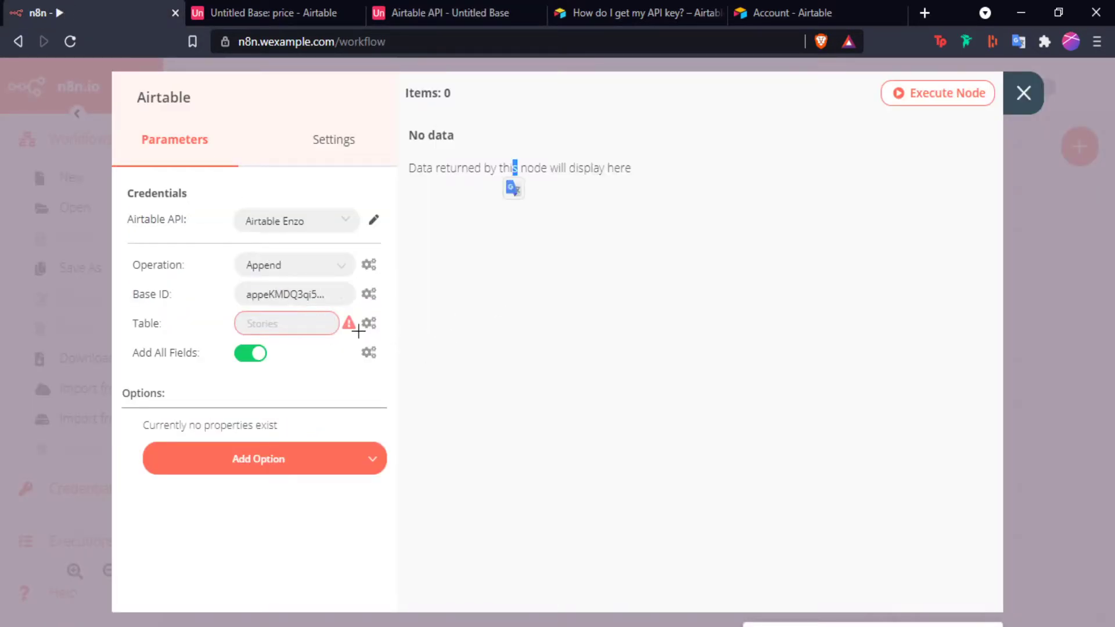
click(282, 322)
click(290, 12)
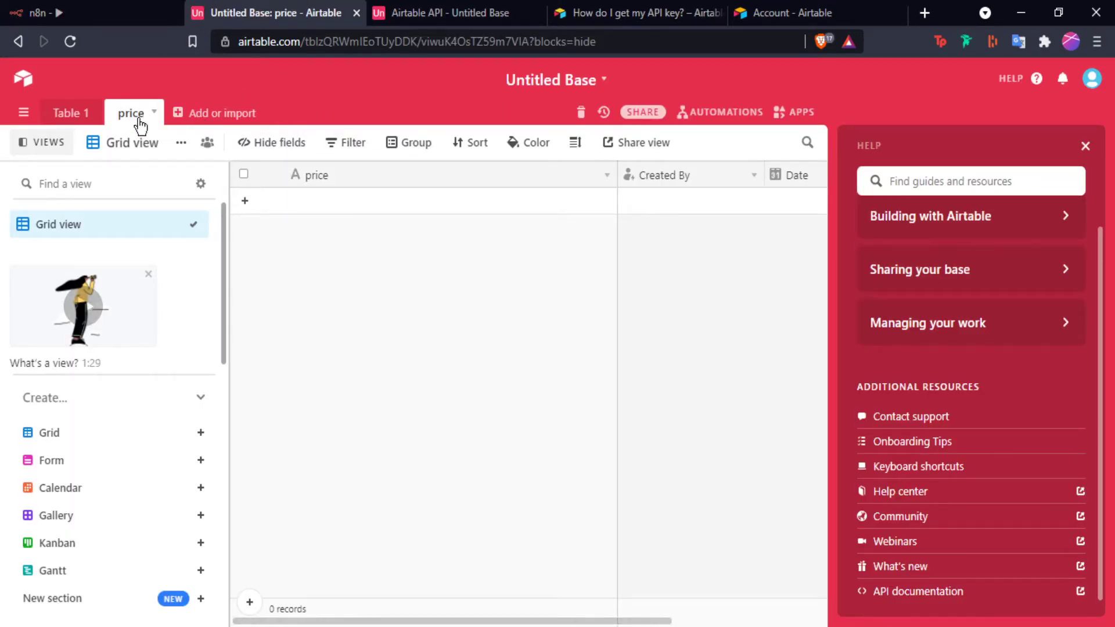
click(81, 115)
click(132, 116)
click(1085, 145)
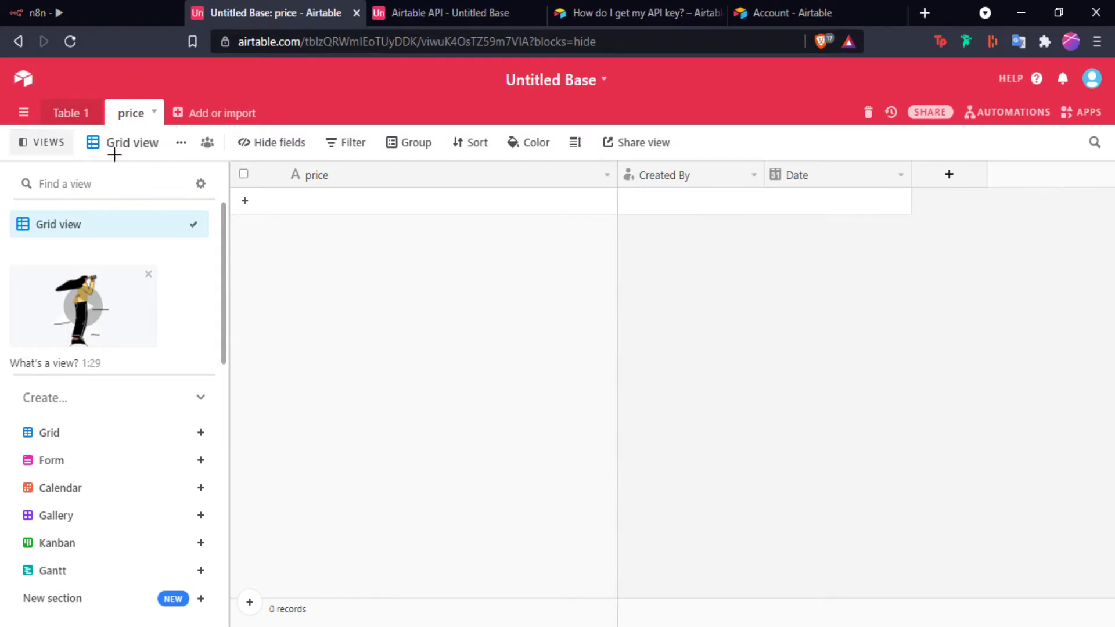
click(106, 12)
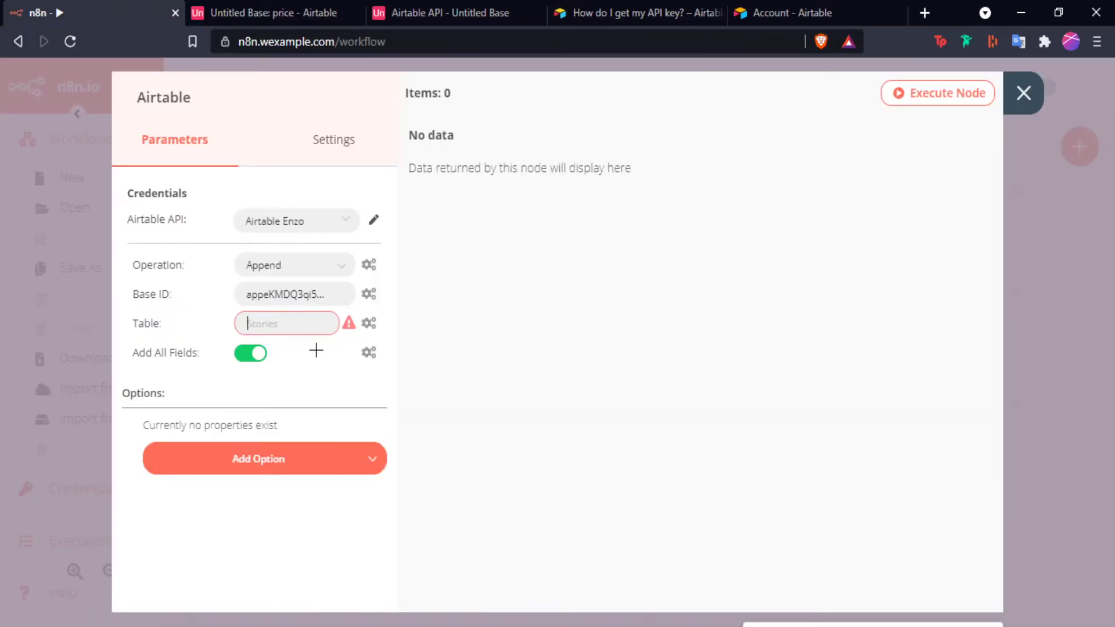
click(299, 329)
click(534, 358)
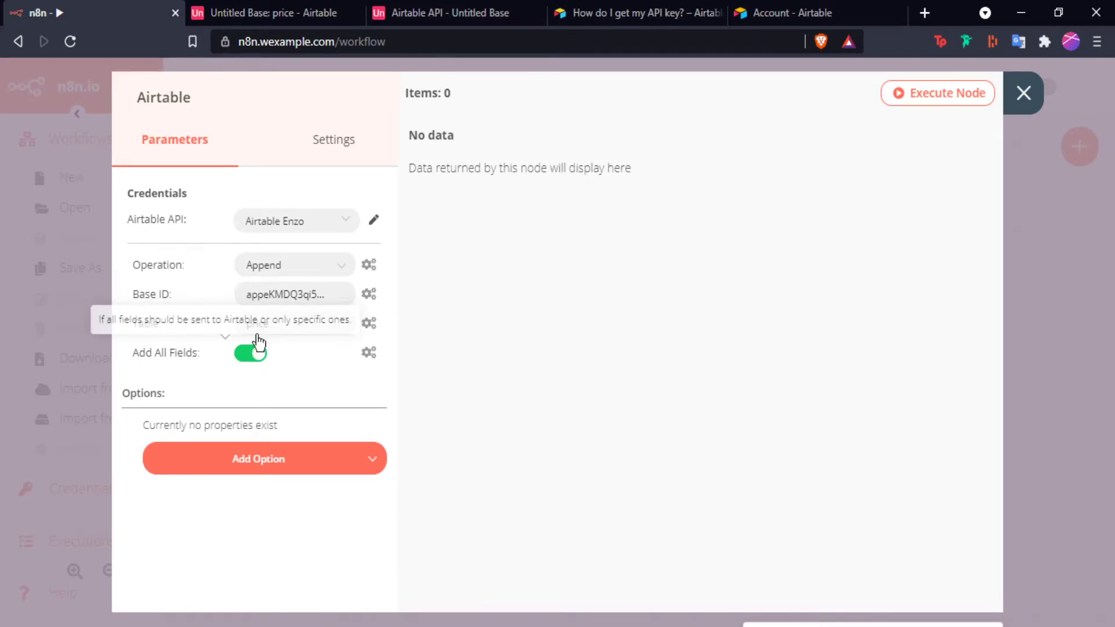
Turn off Add All Fields and add a single price field to send
click(244, 12)
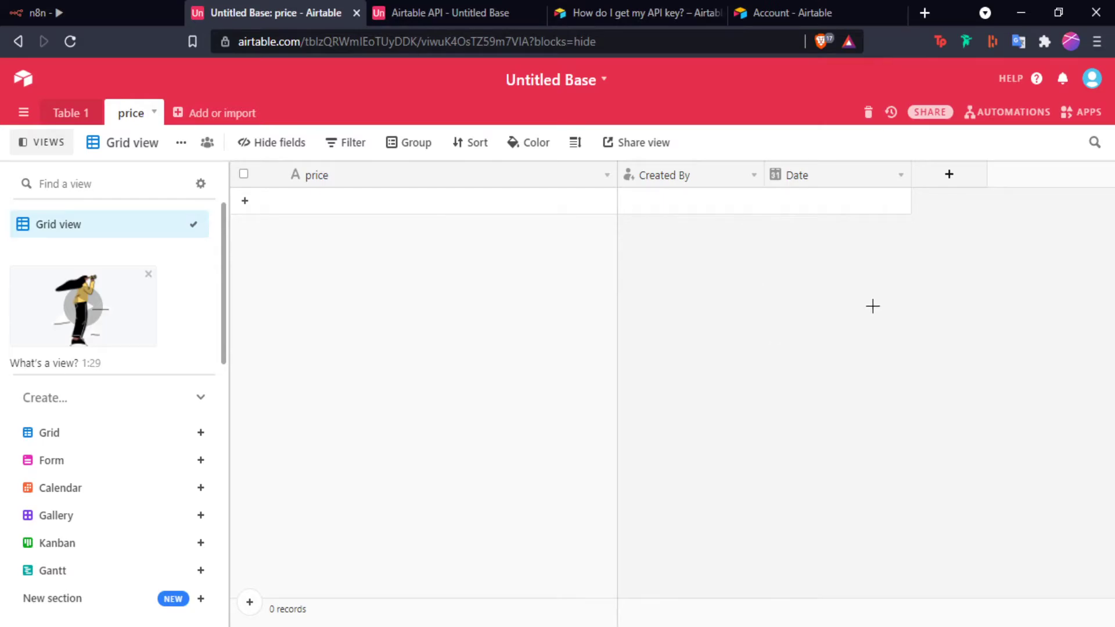
click(69, 11)
click(249, 353)
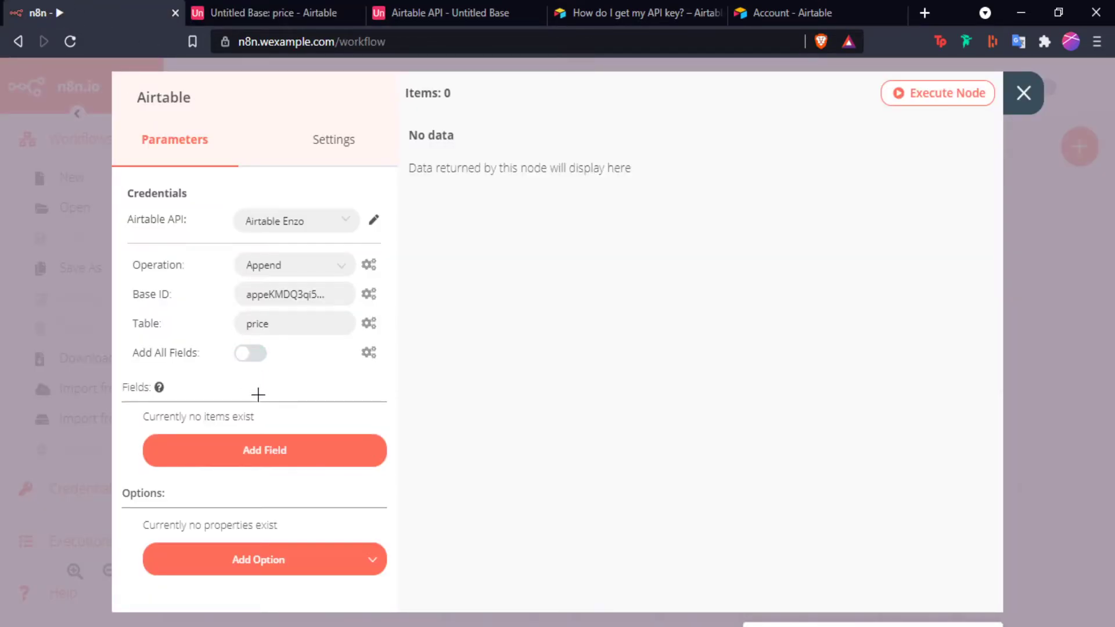
click(257, 452)
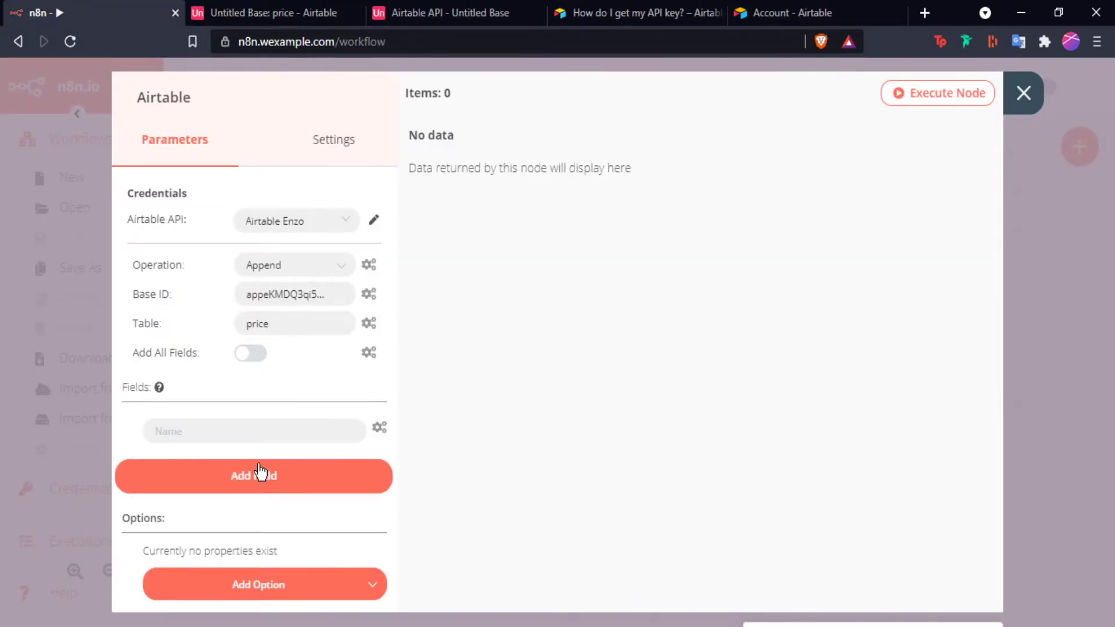
click(260, 7)
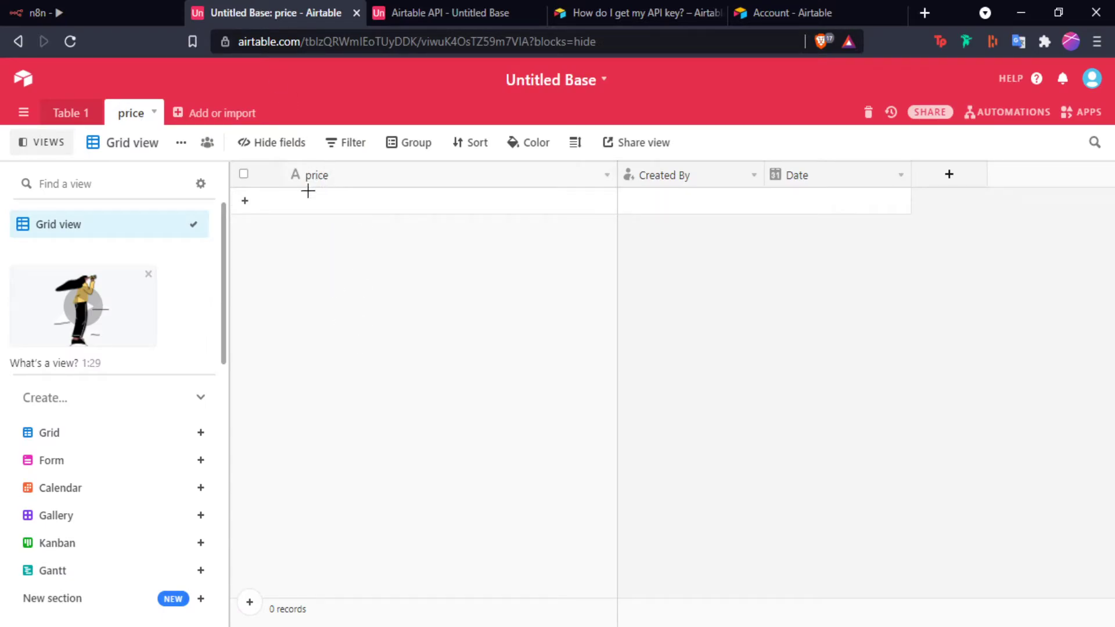
click(69, 12)
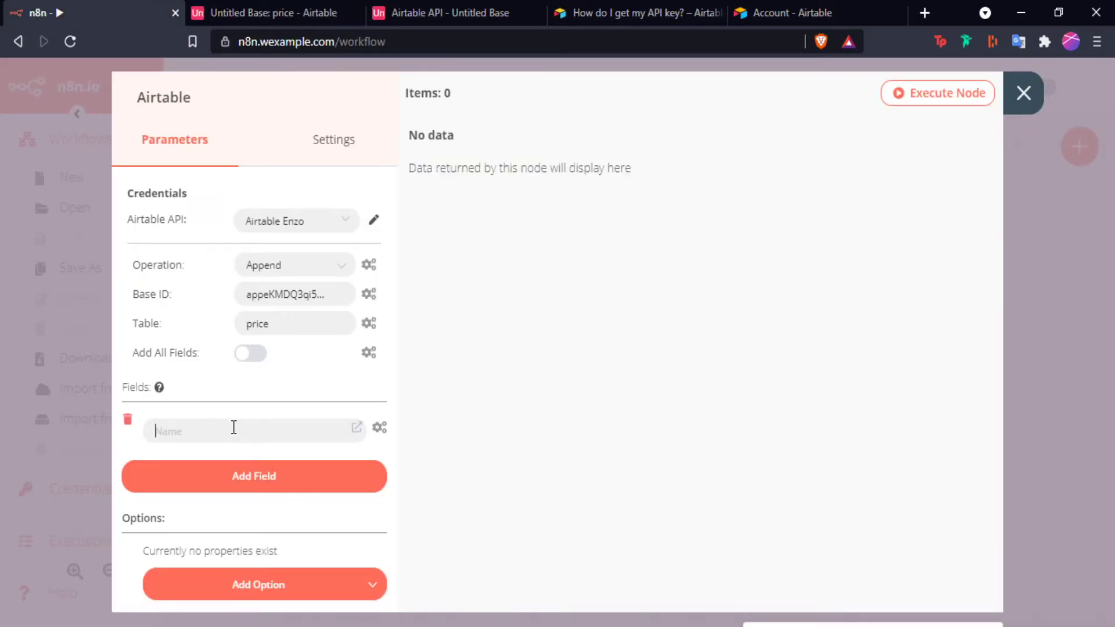
click(251, 433)
Delete the IF false → Airtable connection and recheck the Airtable node settings
click(1022, 94)
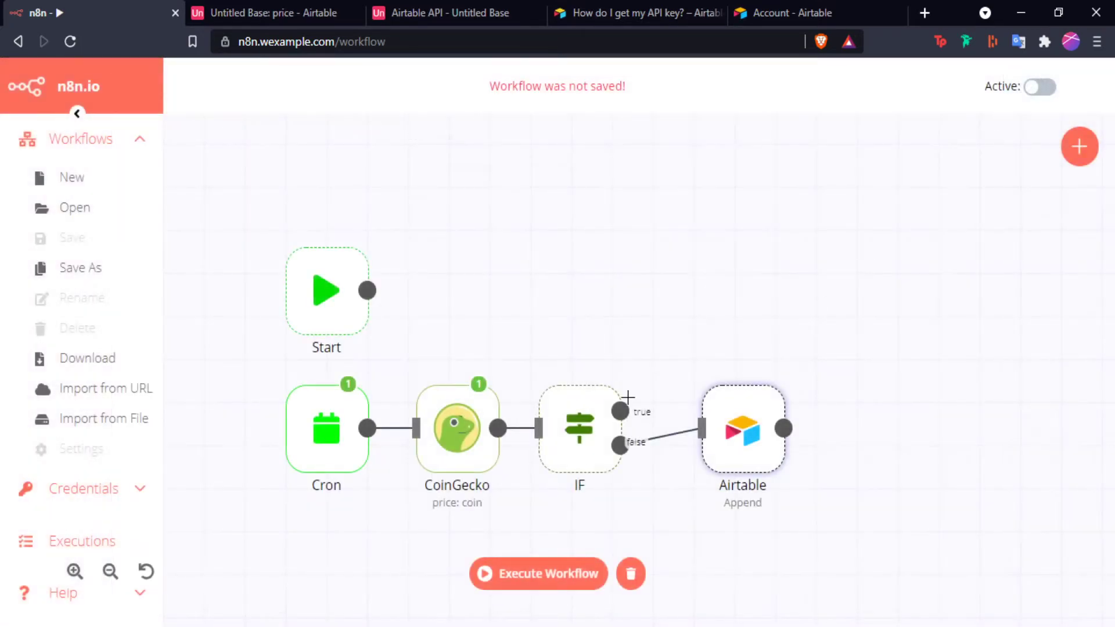
click(656, 445)
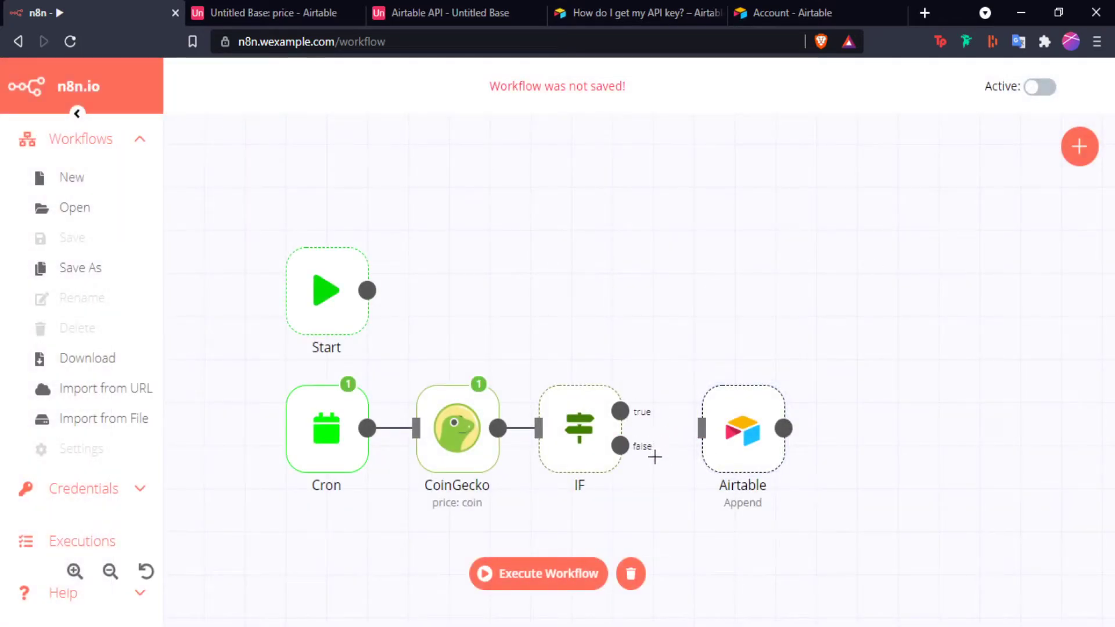
double_click(730, 428)
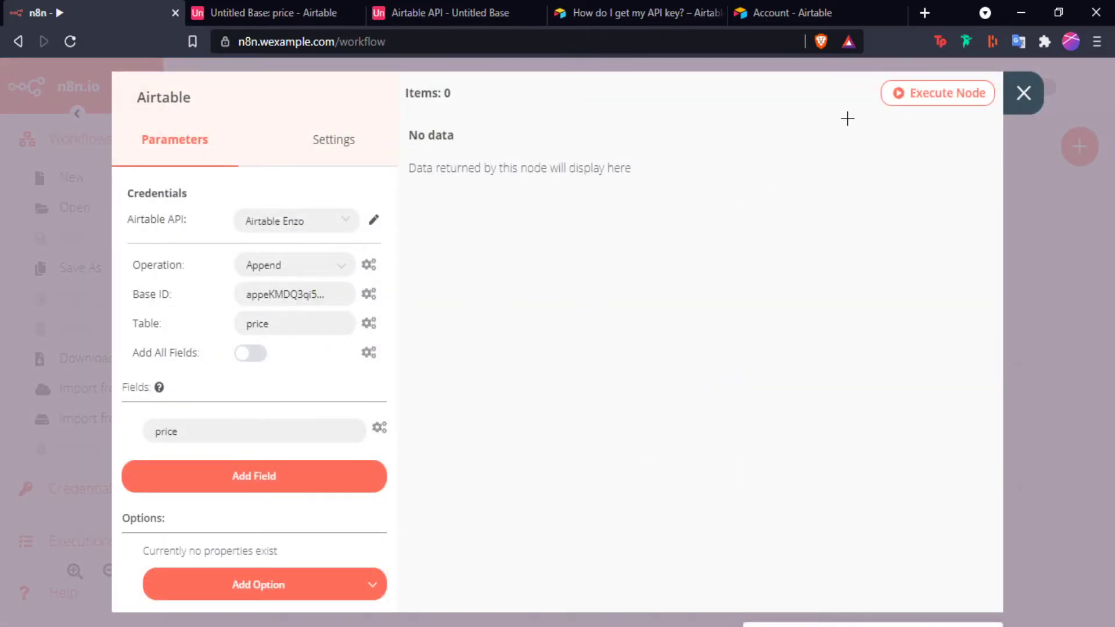
click(1023, 93)
Inspect the CoinGecko output, then open the IF condition 32962 Smaller Equal 31000
double_click(469, 443)
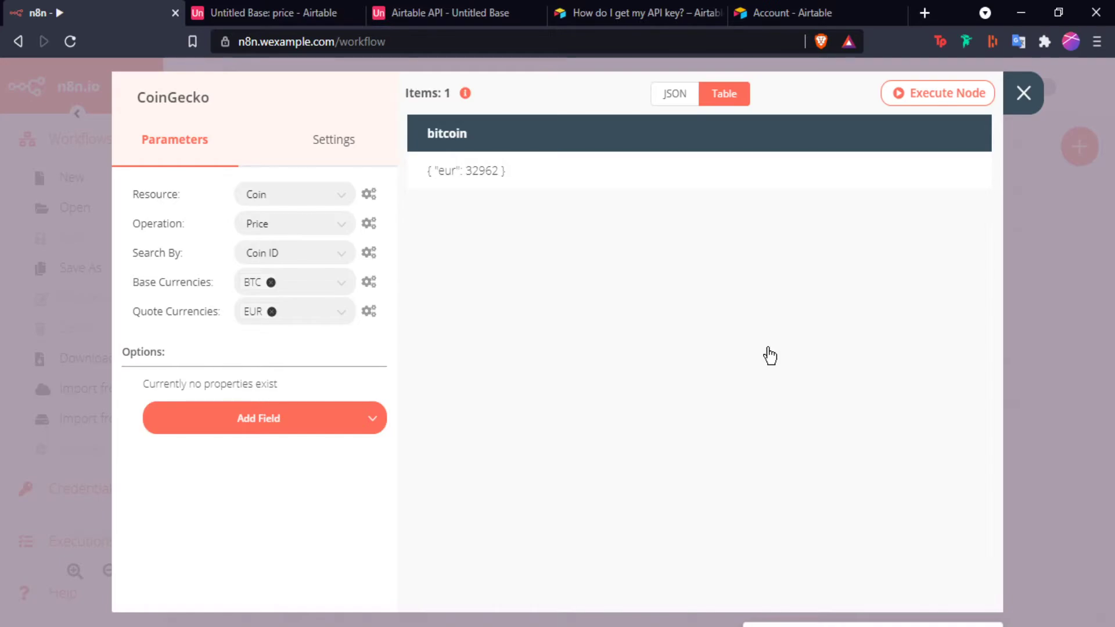
click(1025, 77)
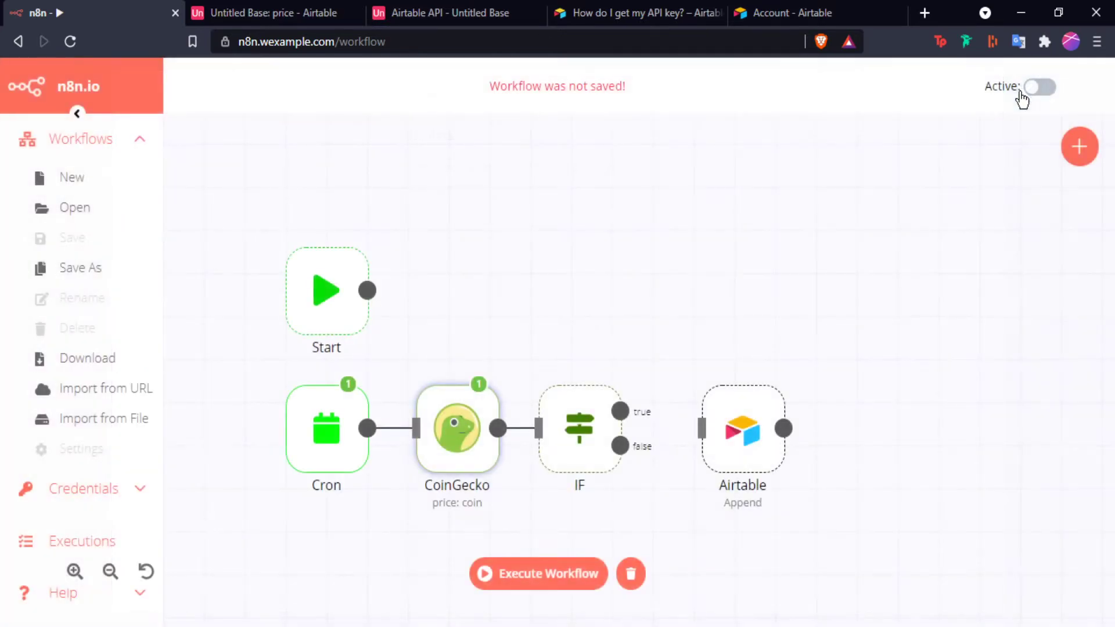
double_click(577, 432)
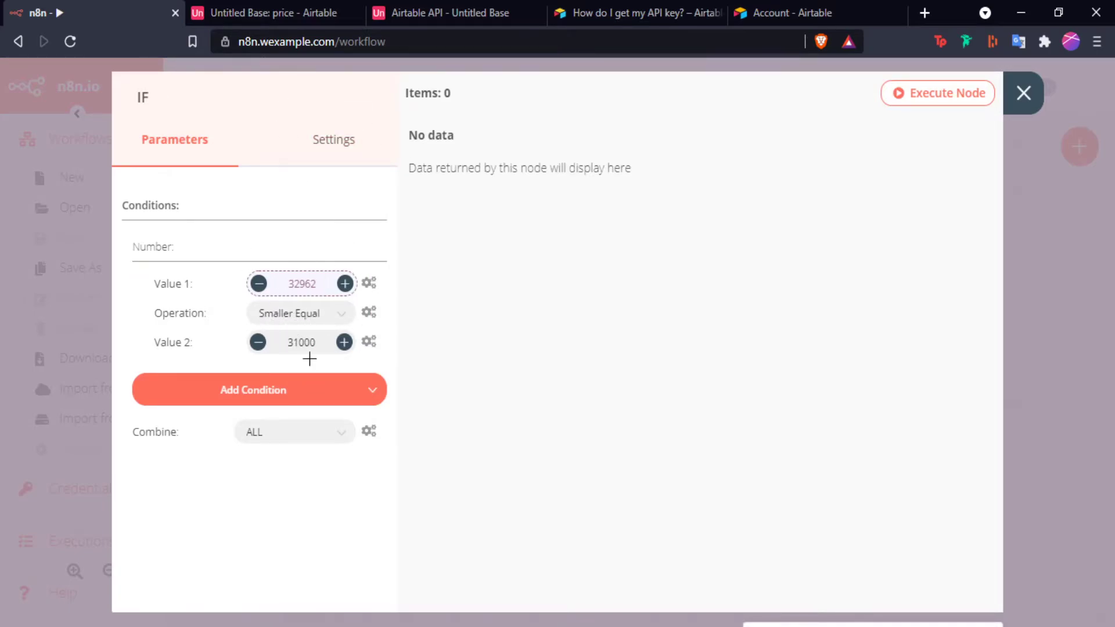
Connect IF's false output to the Airtable node and run the whole workflow
click(1023, 93)
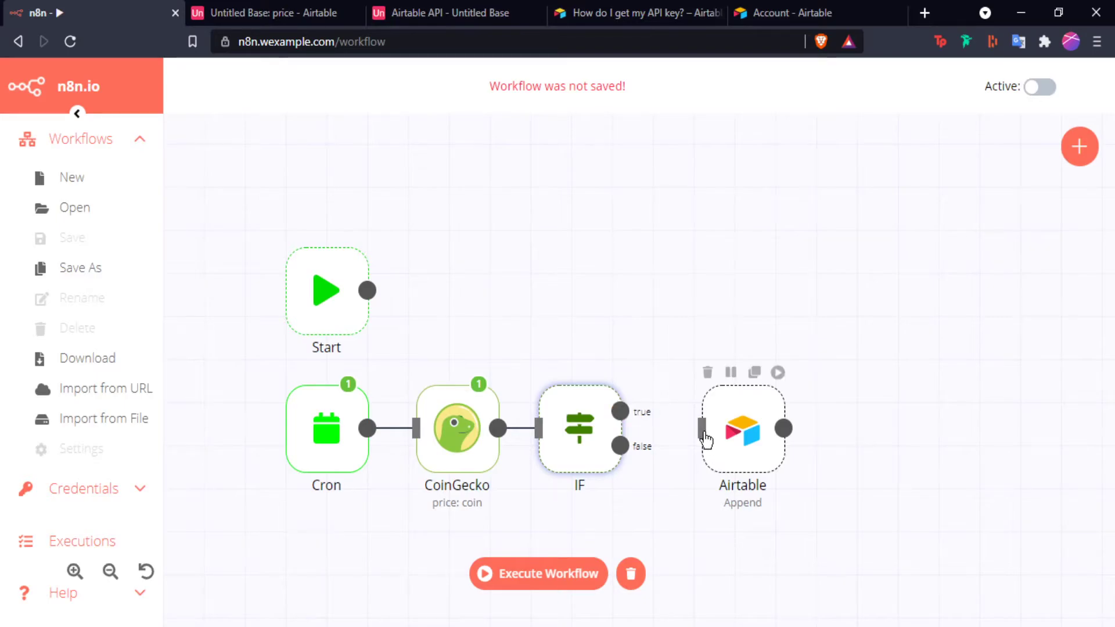
drag(623, 446, 702, 428)
click(559, 575)
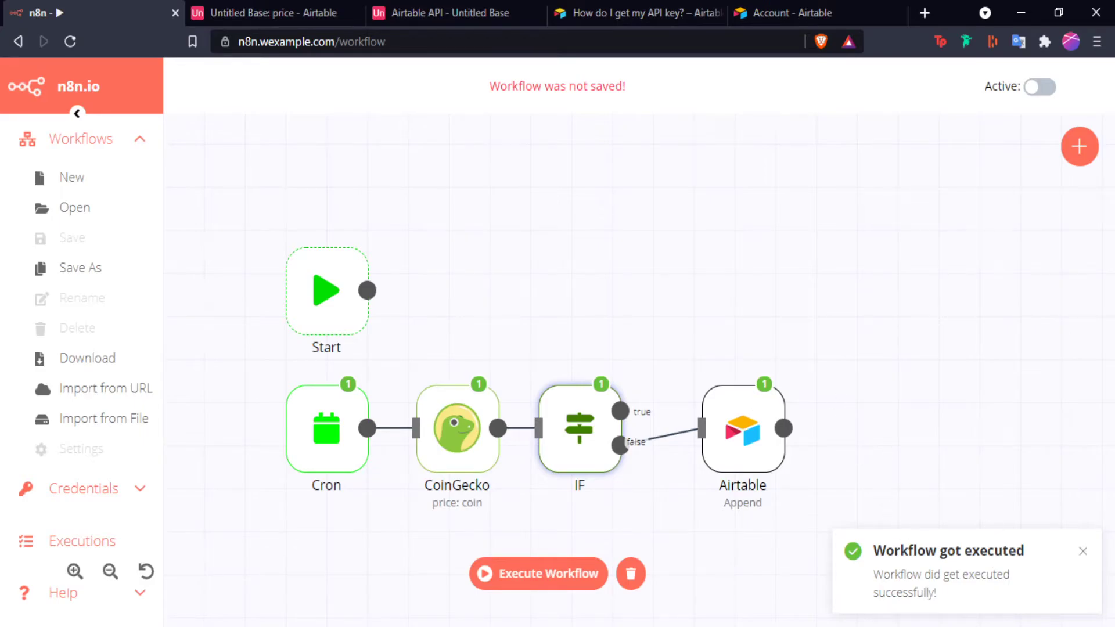
Check the new price record in Airtable, then move the Airtable node up and right
click(241, 12)
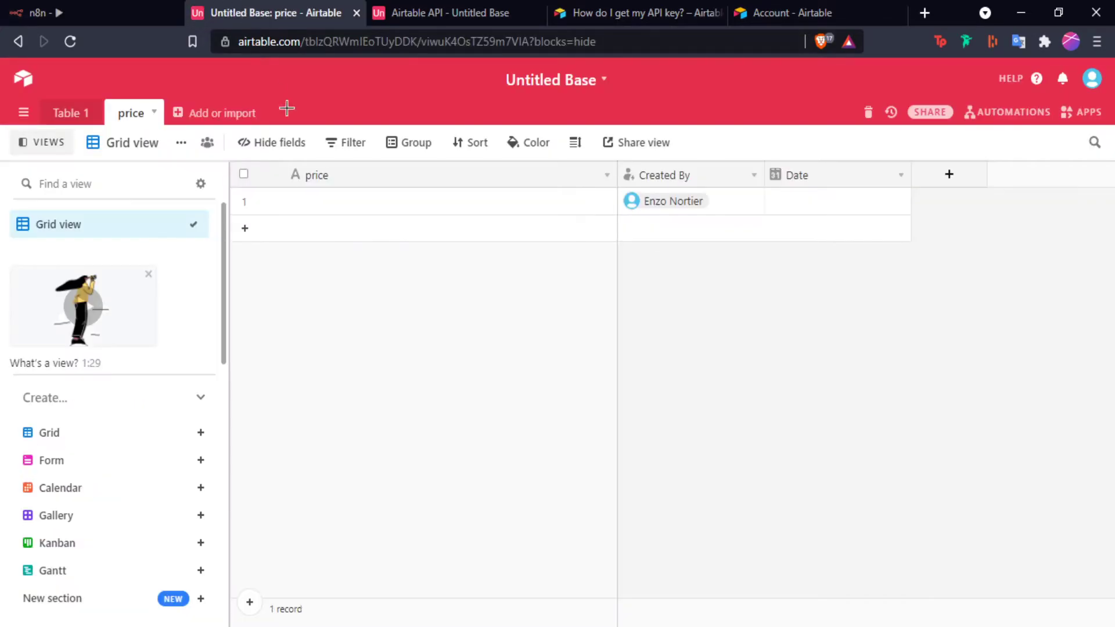
click(392, 204)
click(398, 336)
click(324, 203)
click(107, 6)
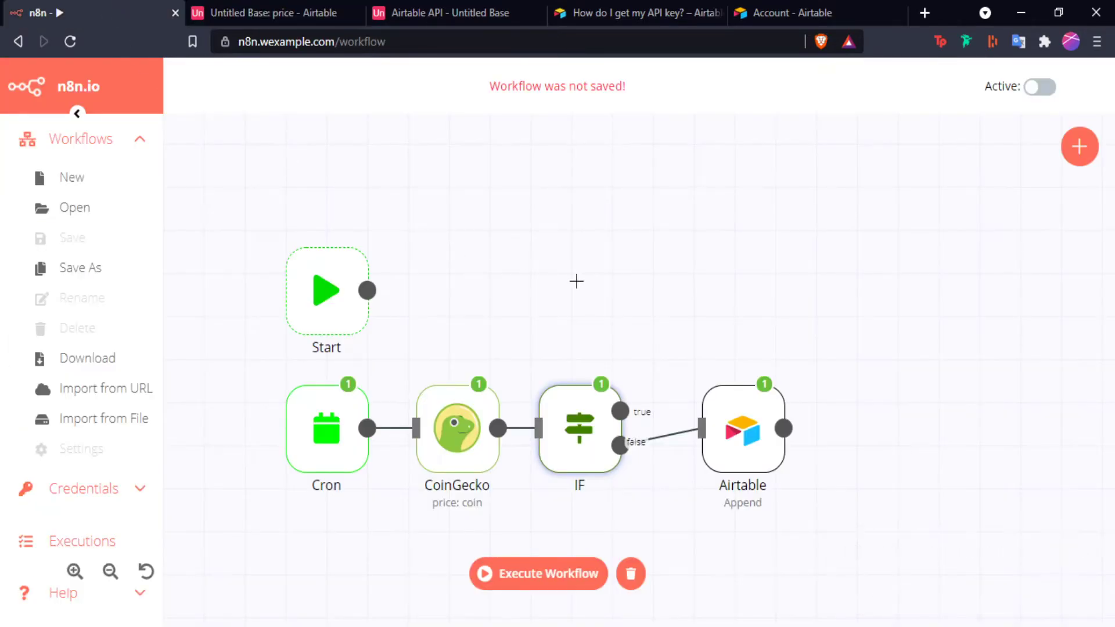
click(261, 12)
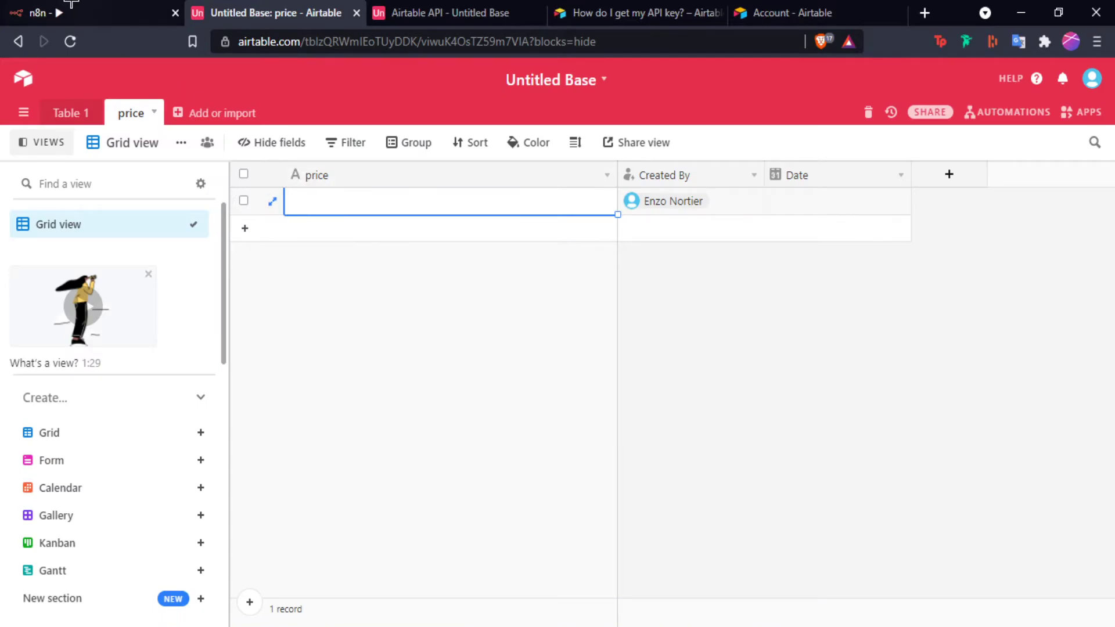
click(86, 17)
drag(735, 427, 832, 384)
Change the IF comparison to Larger Equal 31000
double_click(574, 433)
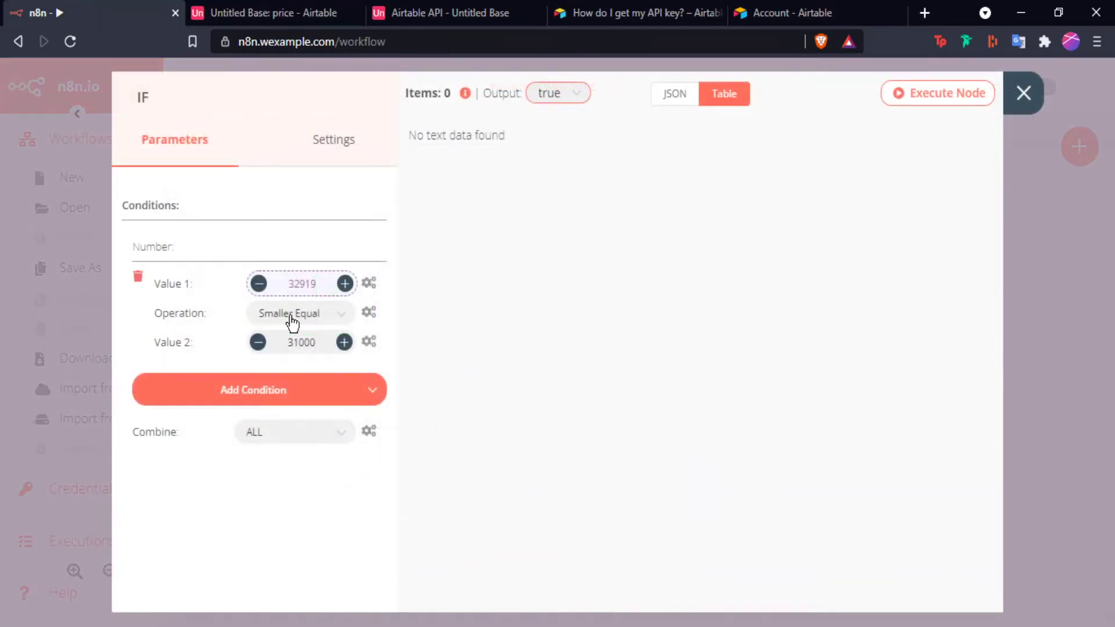
click(344, 316)
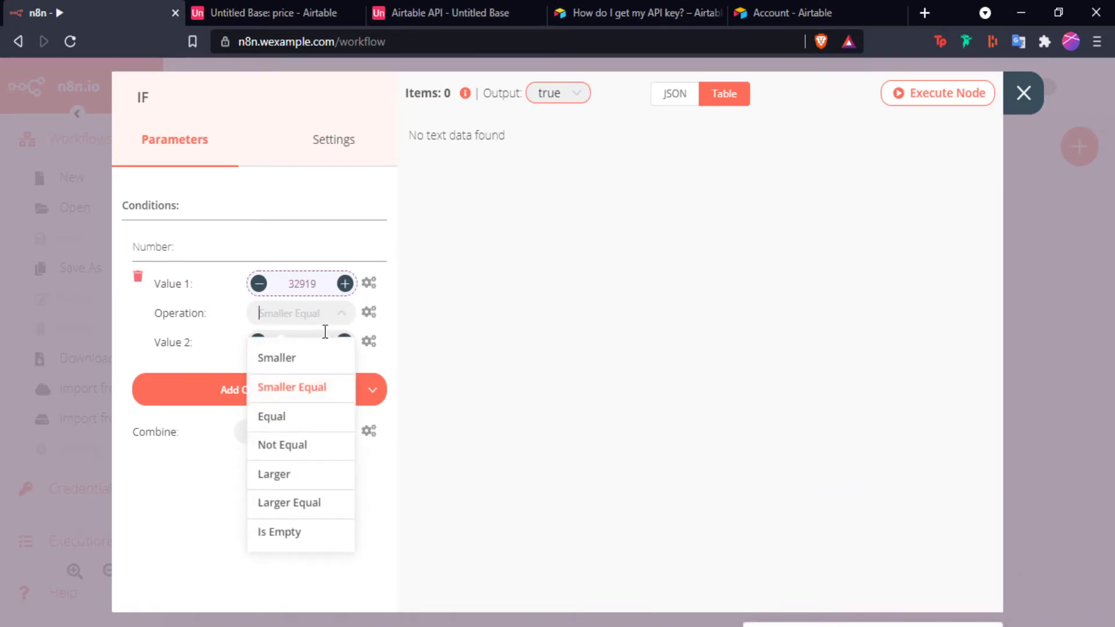
click(304, 503)
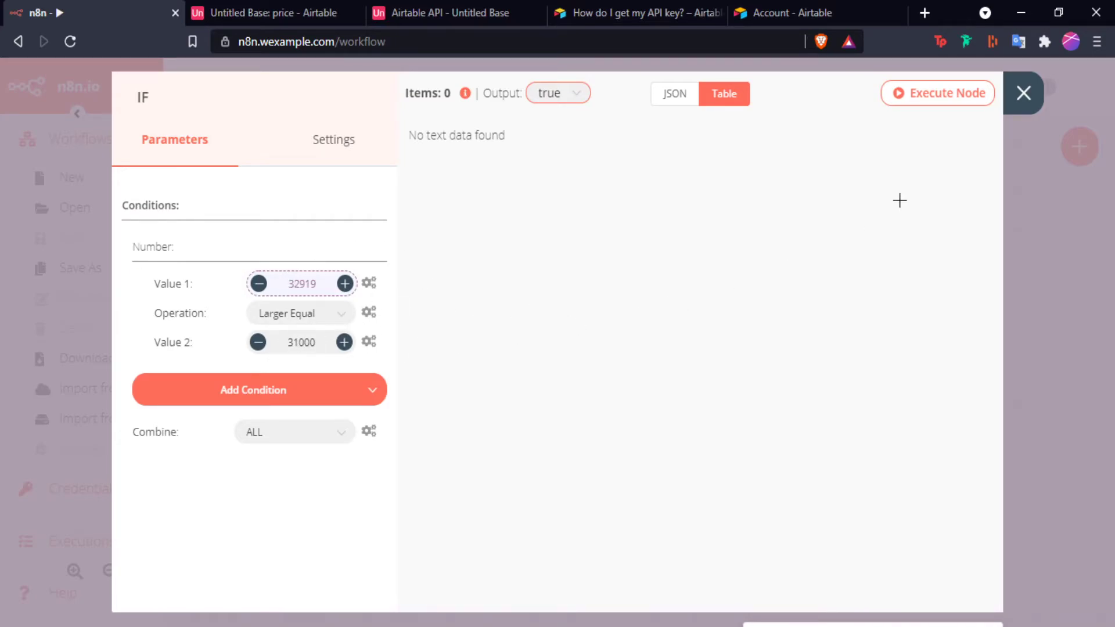
click(1022, 95)
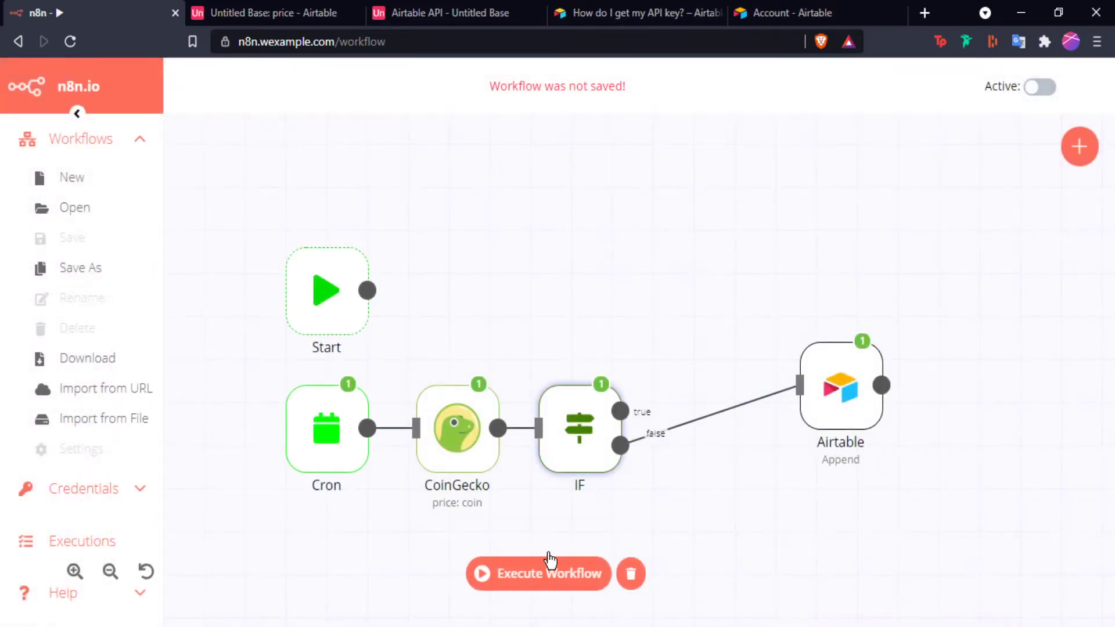
Rewire Airtable to IF's true output instead of false and rerun the workflow
click(709, 416)
drag(684, 413, 801, 385)
click(521, 586)
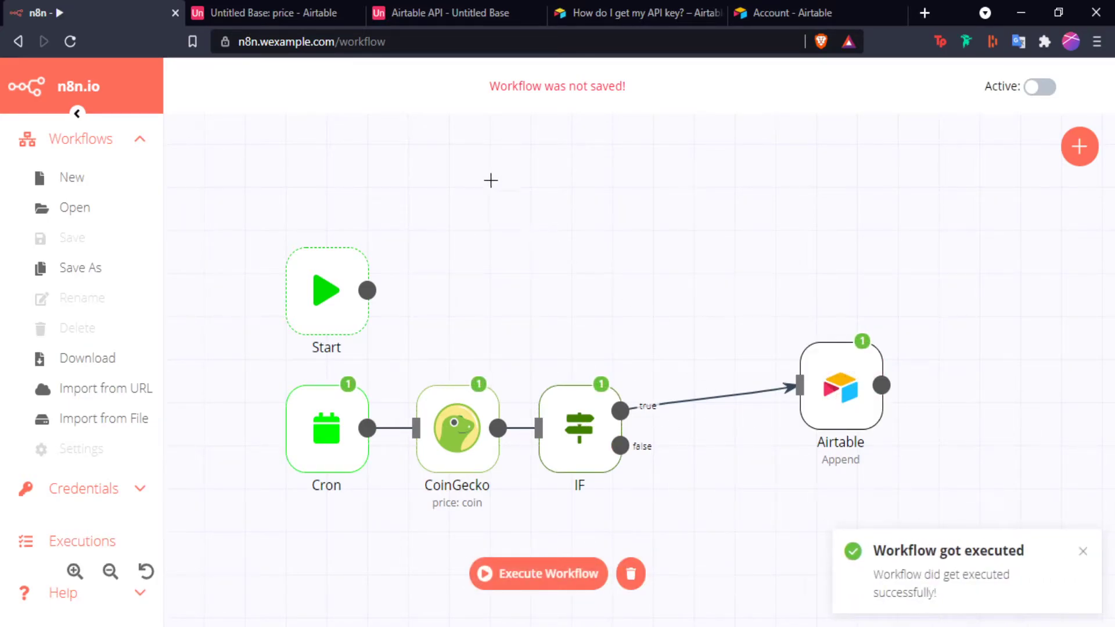
Check the second price record in the Airtable table, then return to the n8n canvas
click(266, 14)
click(360, 228)
click(341, 226)
click(101, 12)
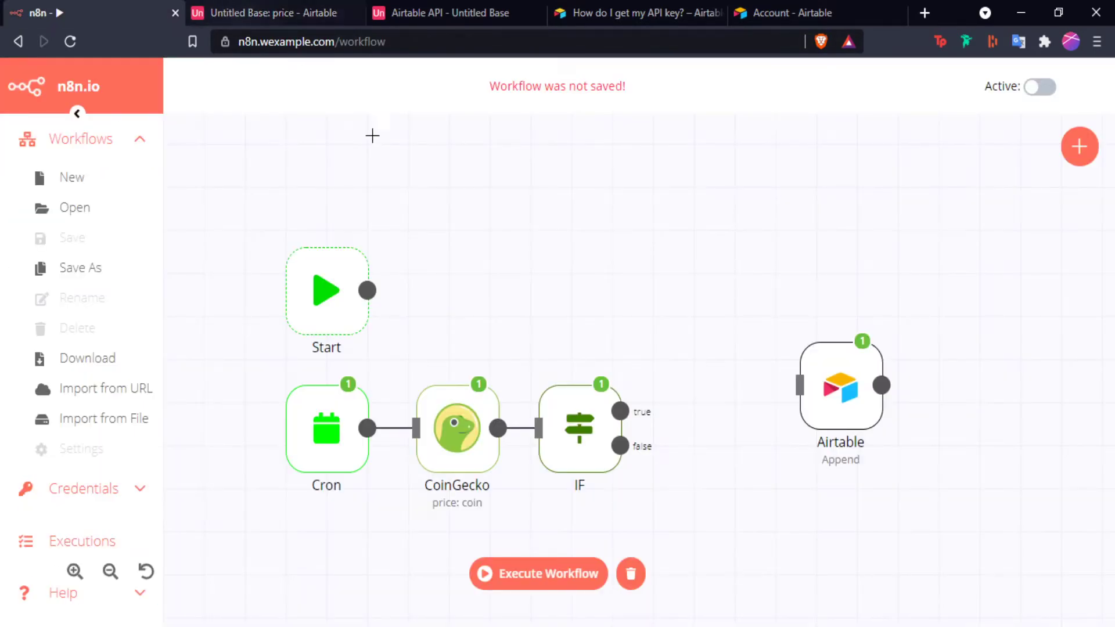
Compare the price cells of rows 1 and 2, then review the IF node's output
click(250, 13)
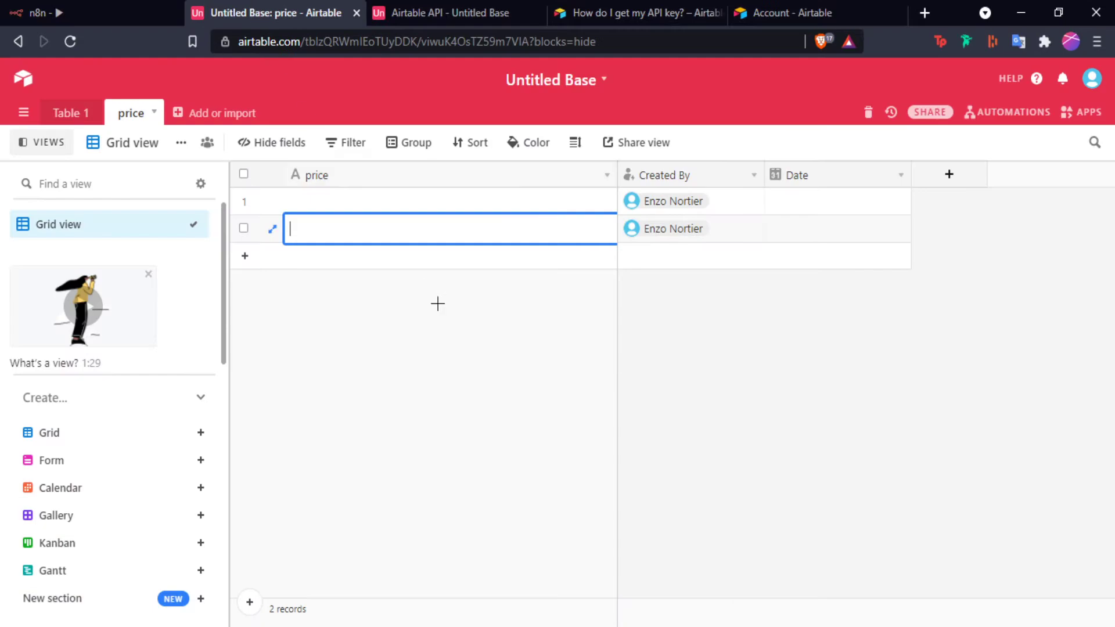
click(416, 206)
click(413, 229)
click(396, 207)
click(413, 229)
click(401, 202)
click(408, 229)
click(401, 199)
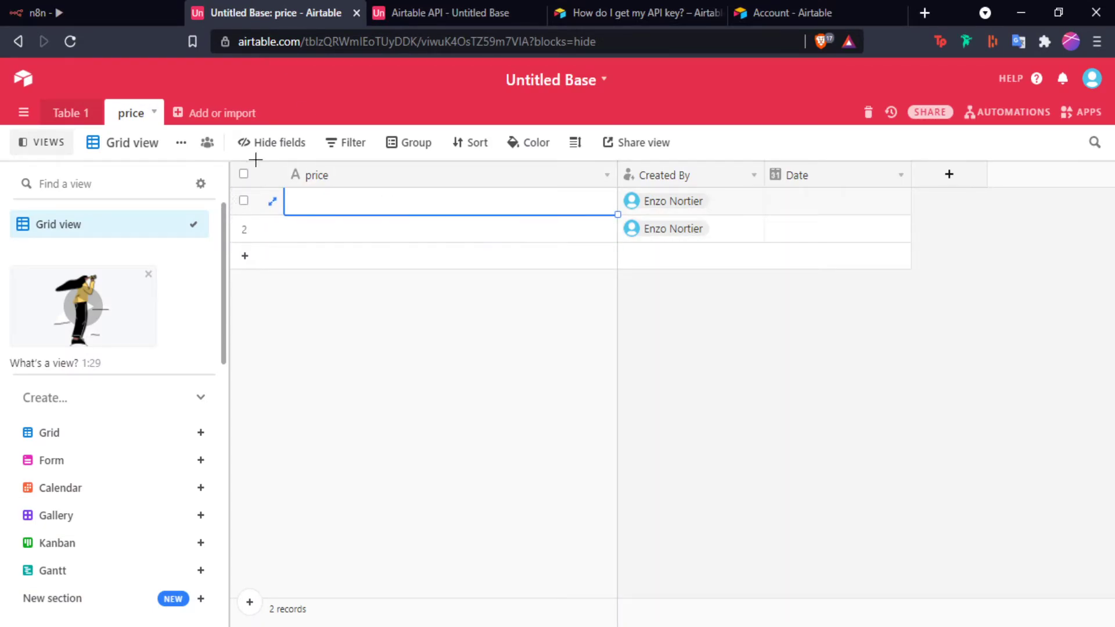
click(63, 17)
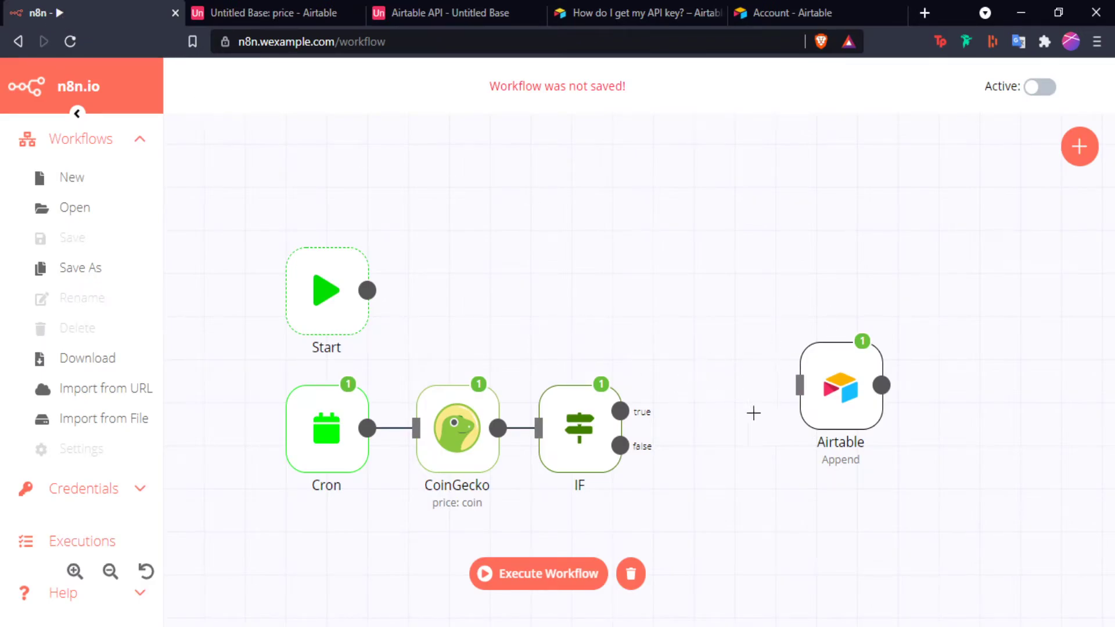
double_click(580, 429)
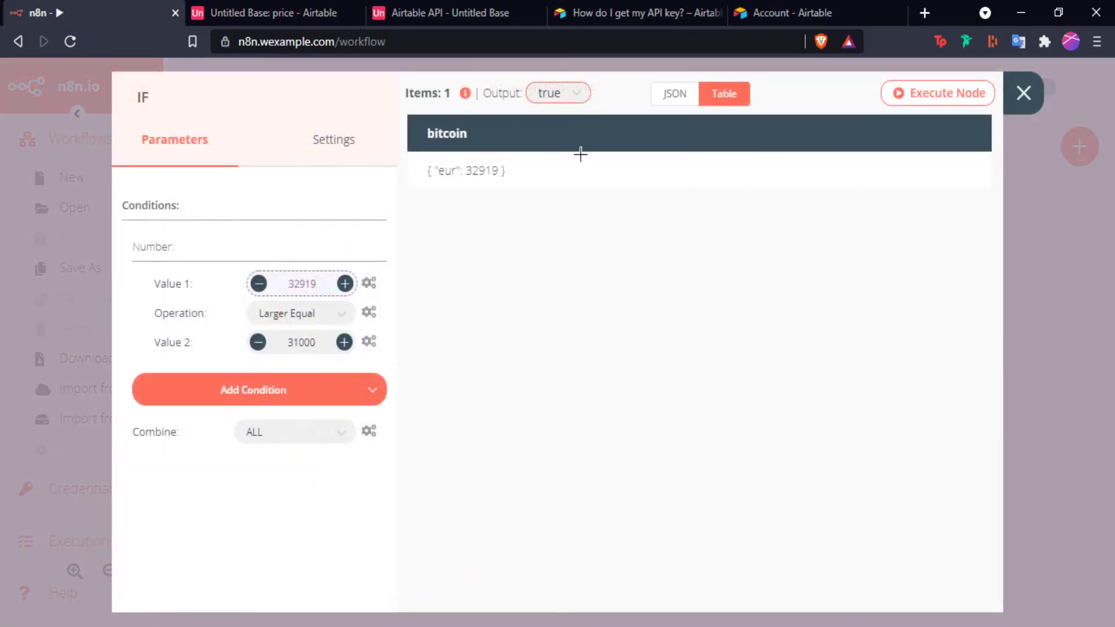
click(1024, 93)
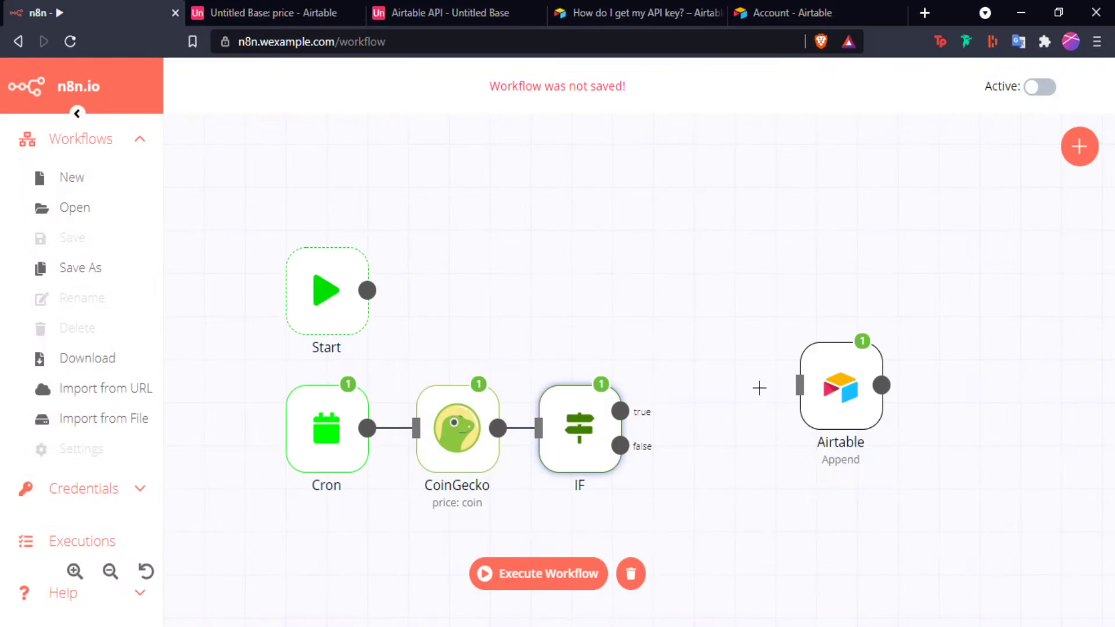
Delete both records from the Airtable price table and return to n8n
click(281, 11)
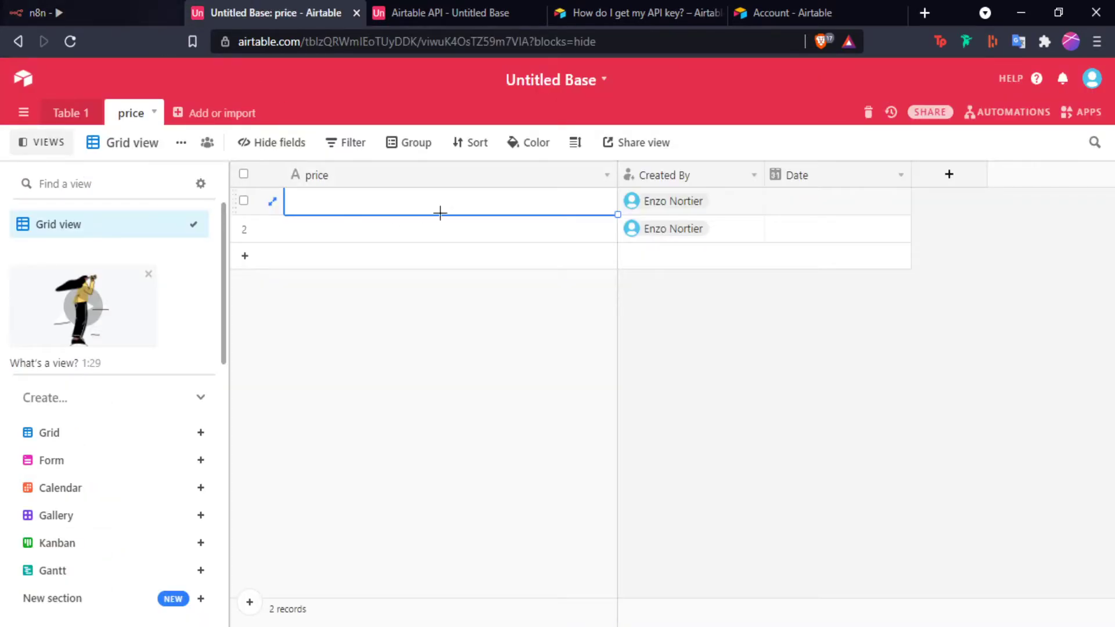
right_click(418, 228)
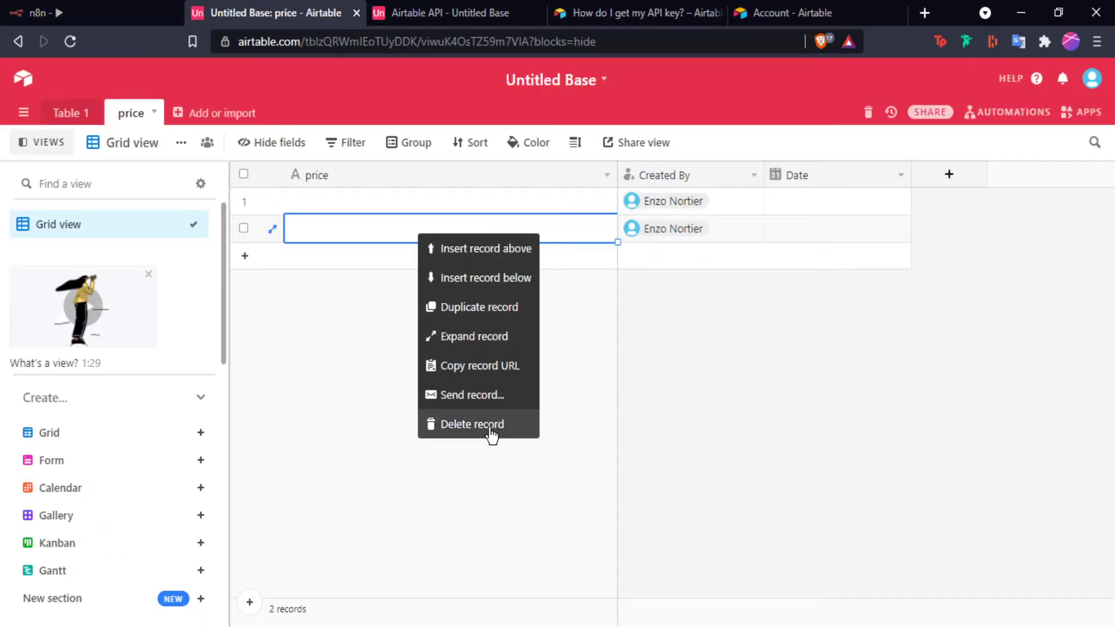
click(491, 430)
right_click(428, 207)
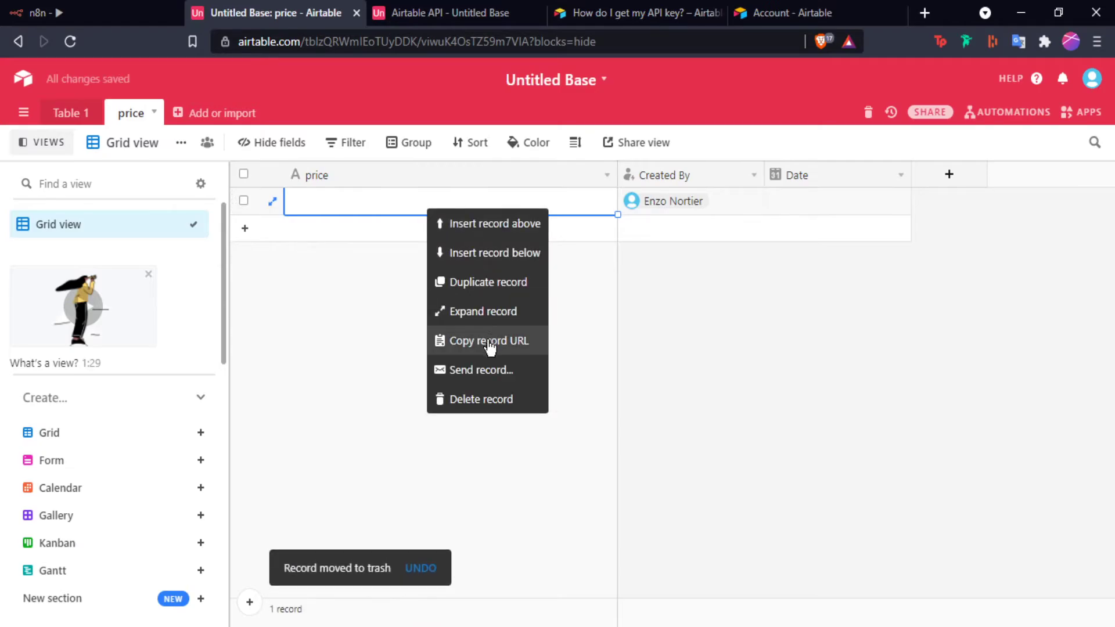
click(481, 399)
click(118, 11)
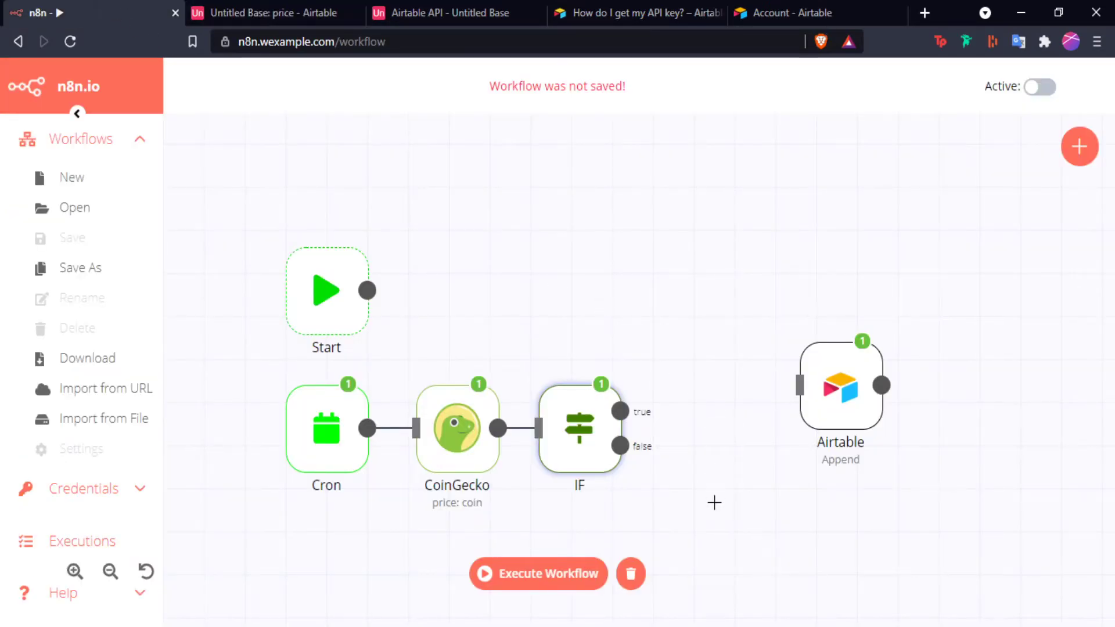
Add a Set node that sets the string field price to 'achat'
click(1078, 155)
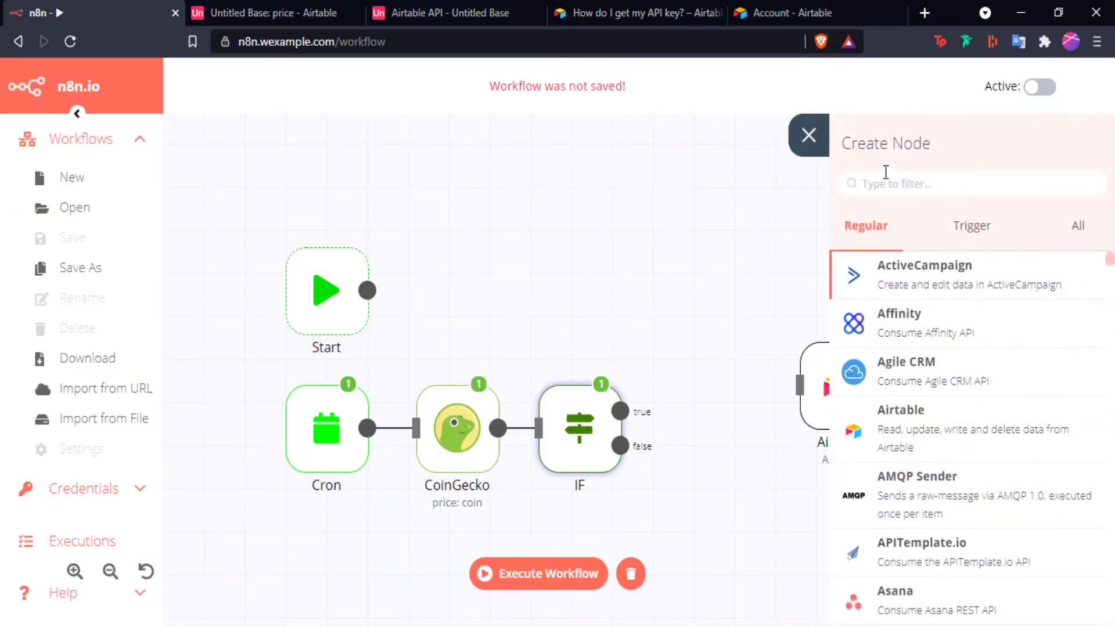
text(set)
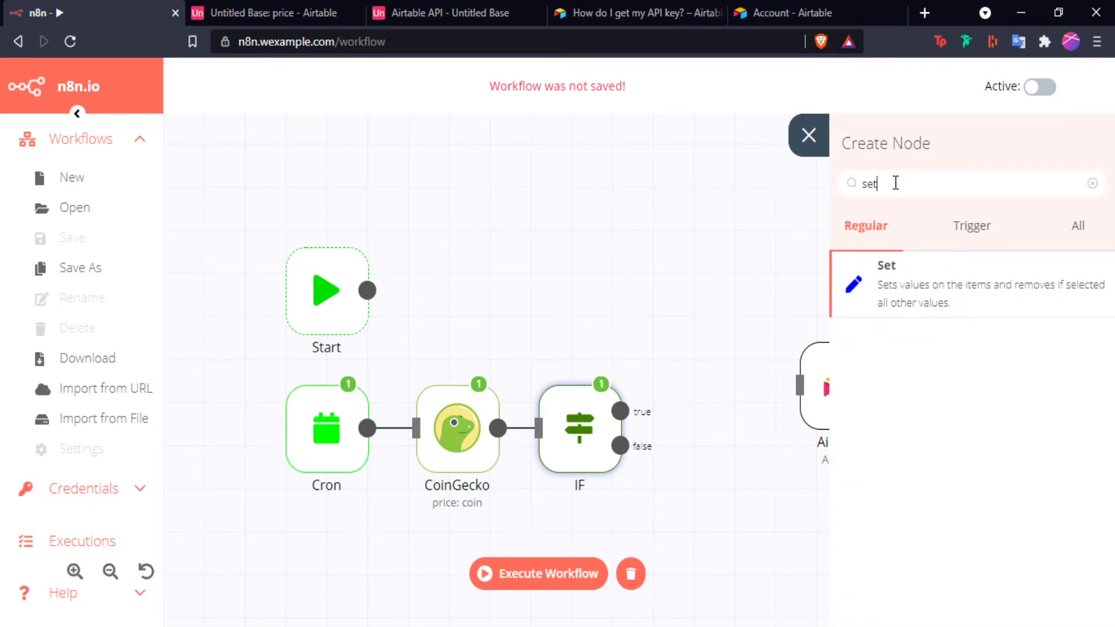
click(987, 295)
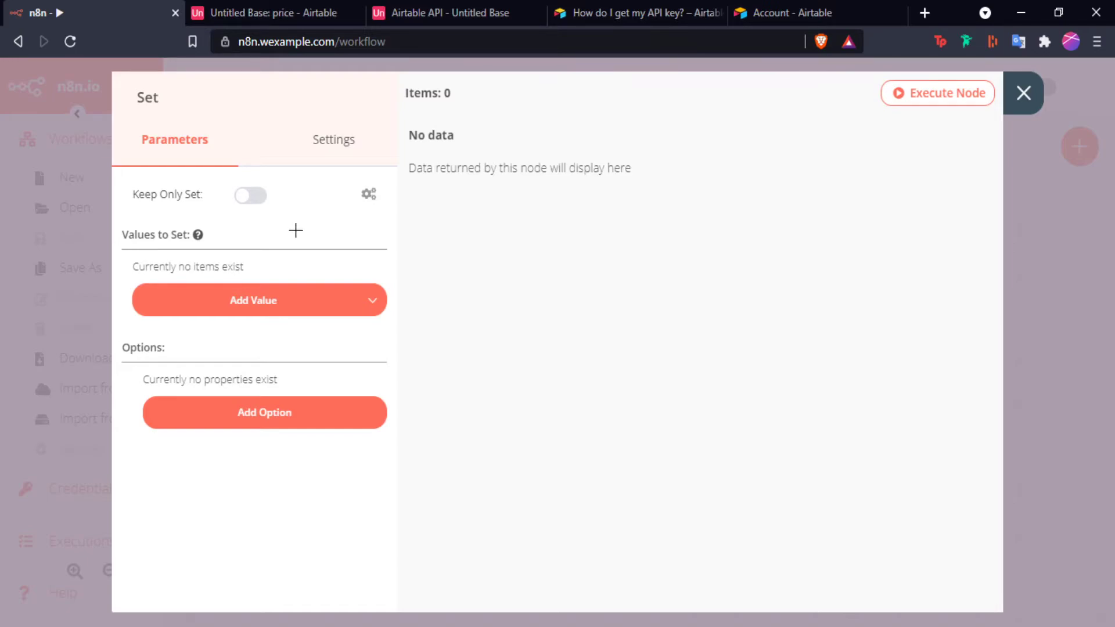
click(243, 310)
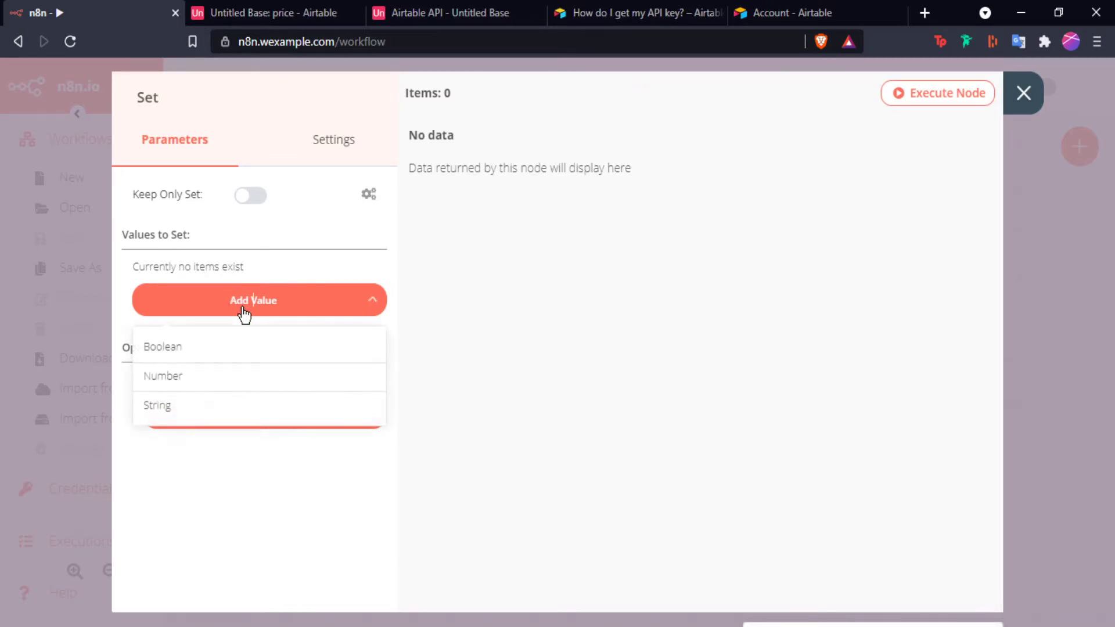
click(182, 416)
double_click(325, 314)
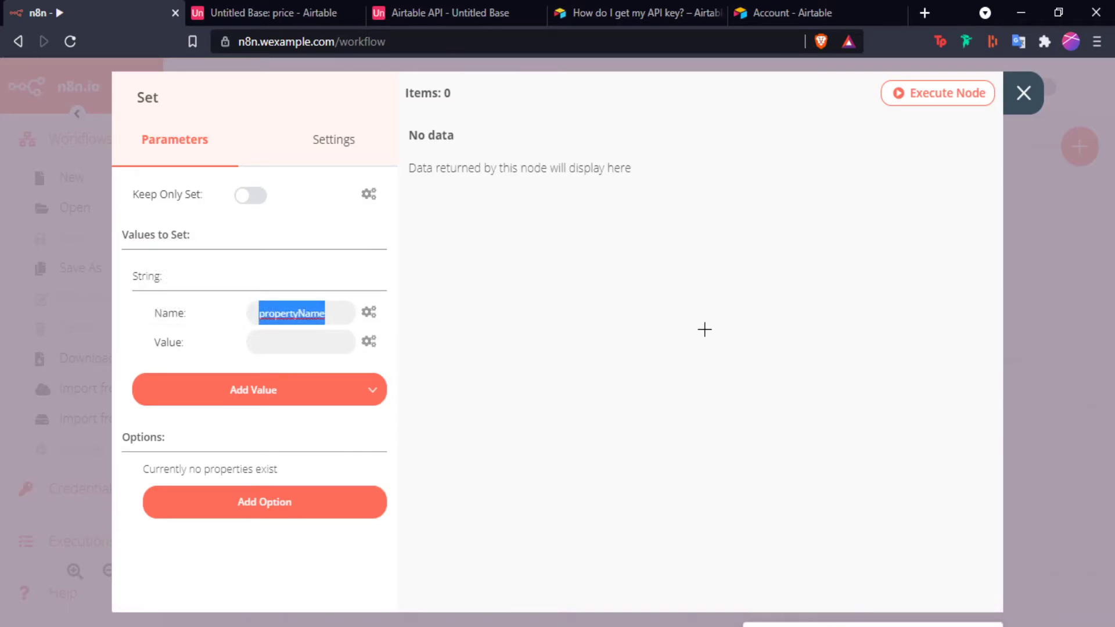
text(pr)
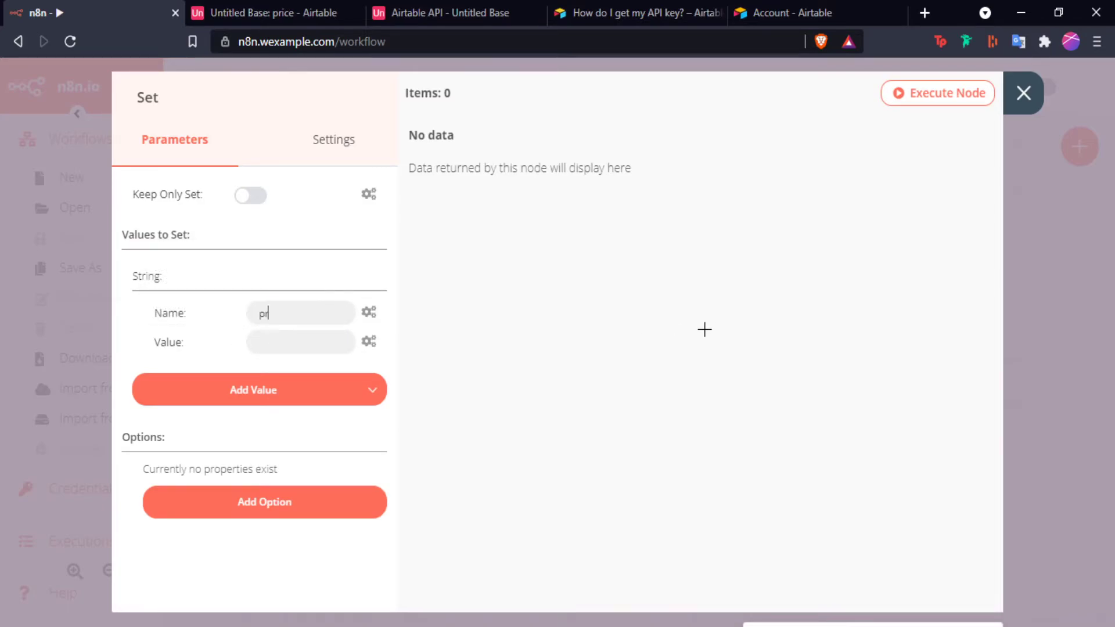
click(261, 12)
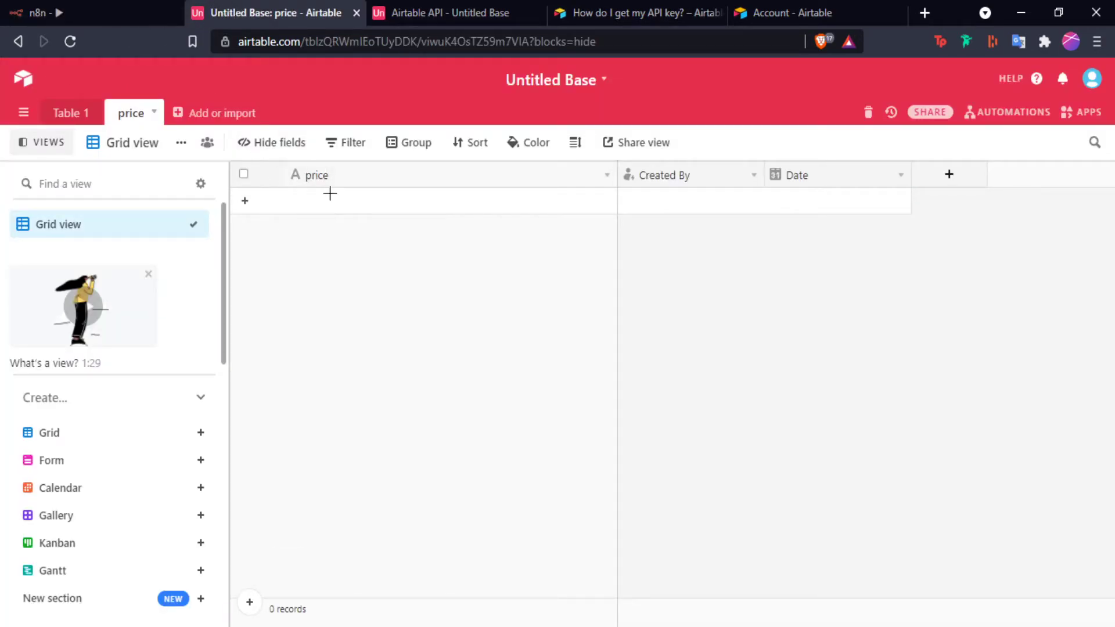
click(97, 16)
click(302, 342)
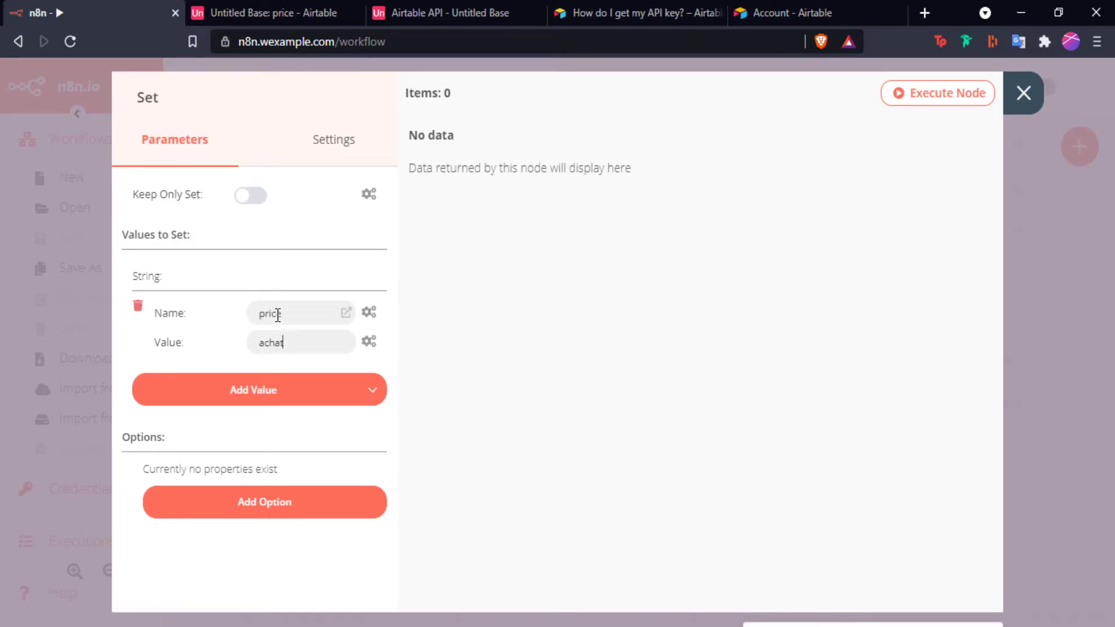
double_click(288, 341)
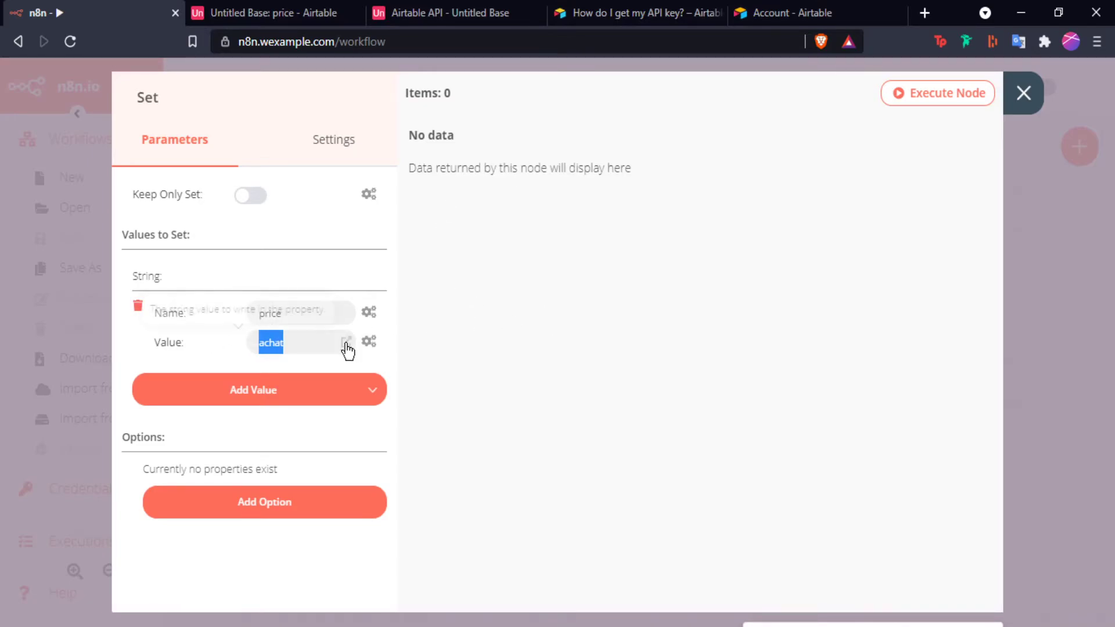
key(ctrl+Tab)
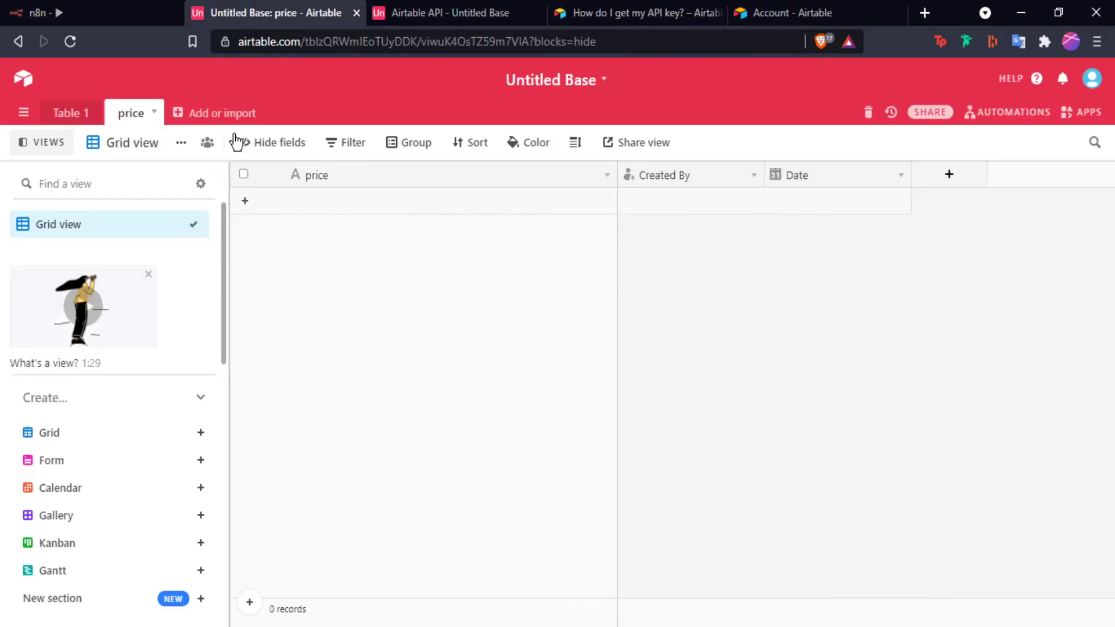
click(114, 18)
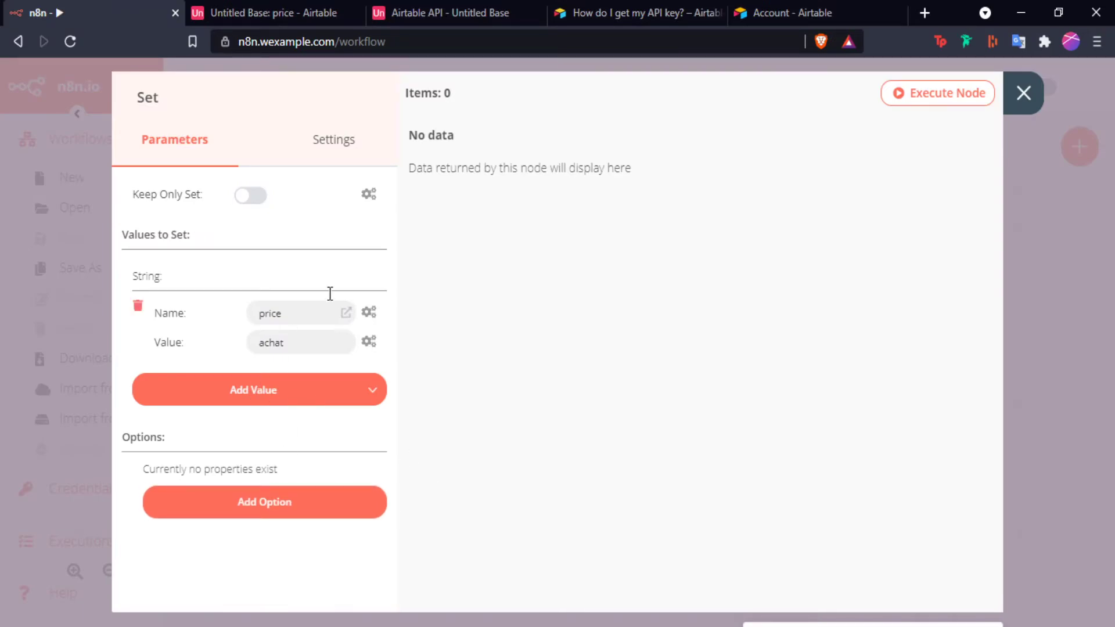
click(1024, 92)
Connect the Set node's output to Airtable, run the workflow and check the results
drag(762, 467, 729, 388)
drag(751, 350, 800, 385)
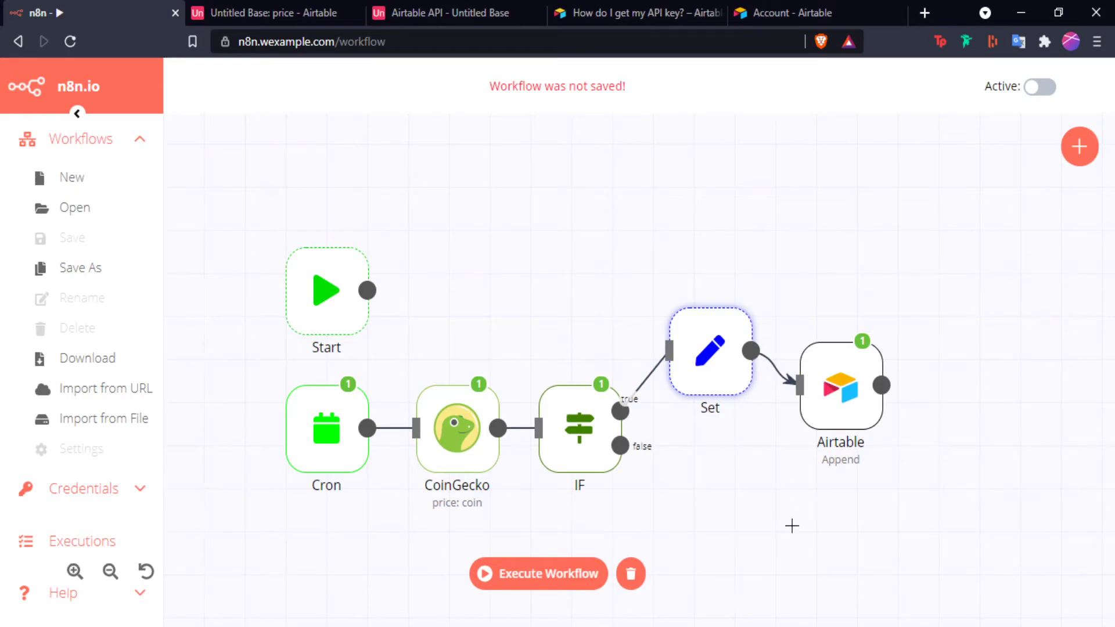
click(535, 587)
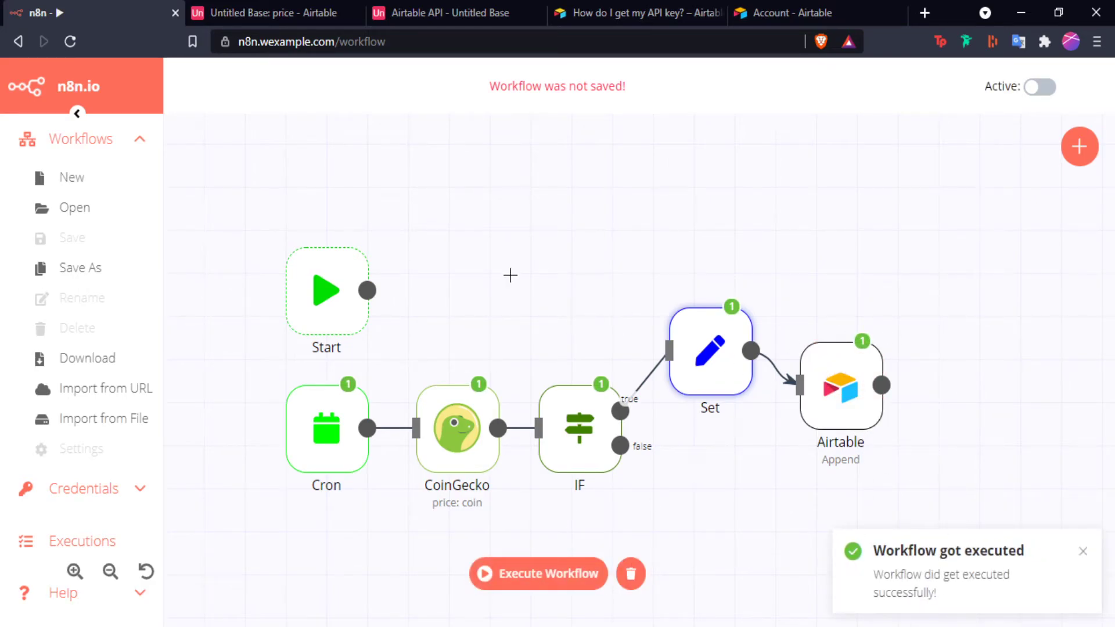
click(273, 13)
click(499, 201)
click(315, 318)
click(316, 198)
click(408, 301)
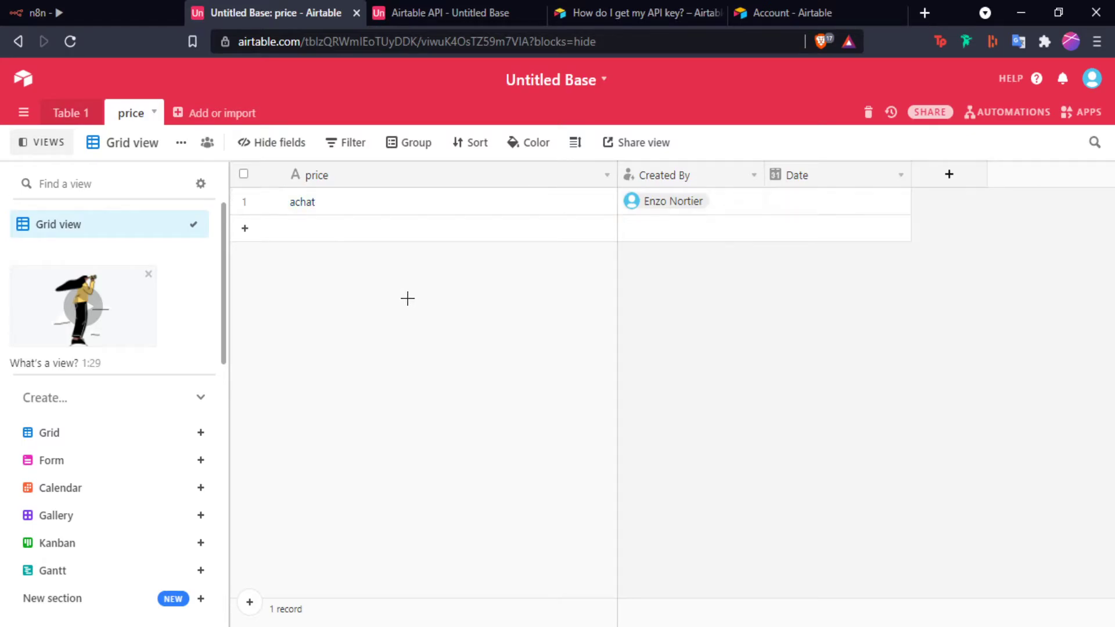
click(326, 202)
click(465, 280)
click(381, 203)
click(411, 299)
Add a second Set node, Set1, below Set and remove its automatic connections
click(105, 13)
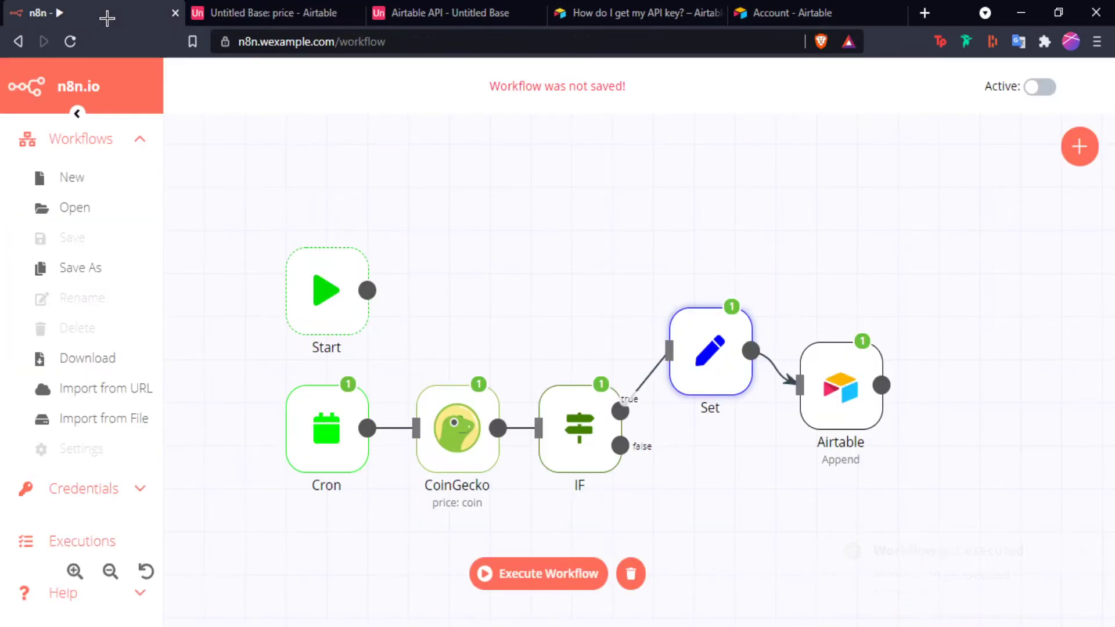
key(minus)
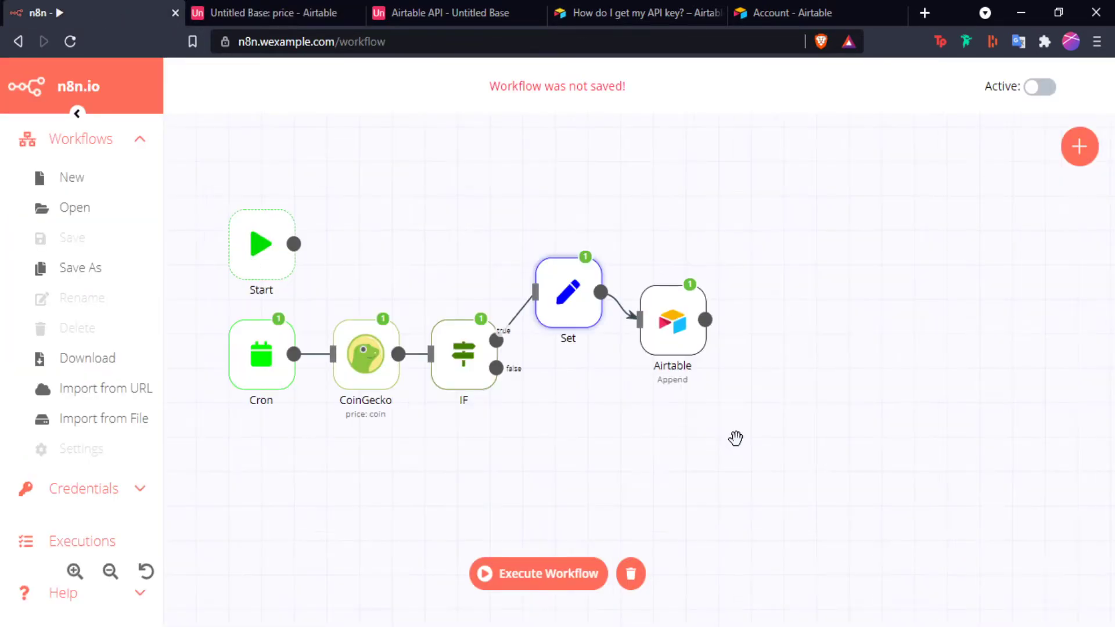
click(1079, 146)
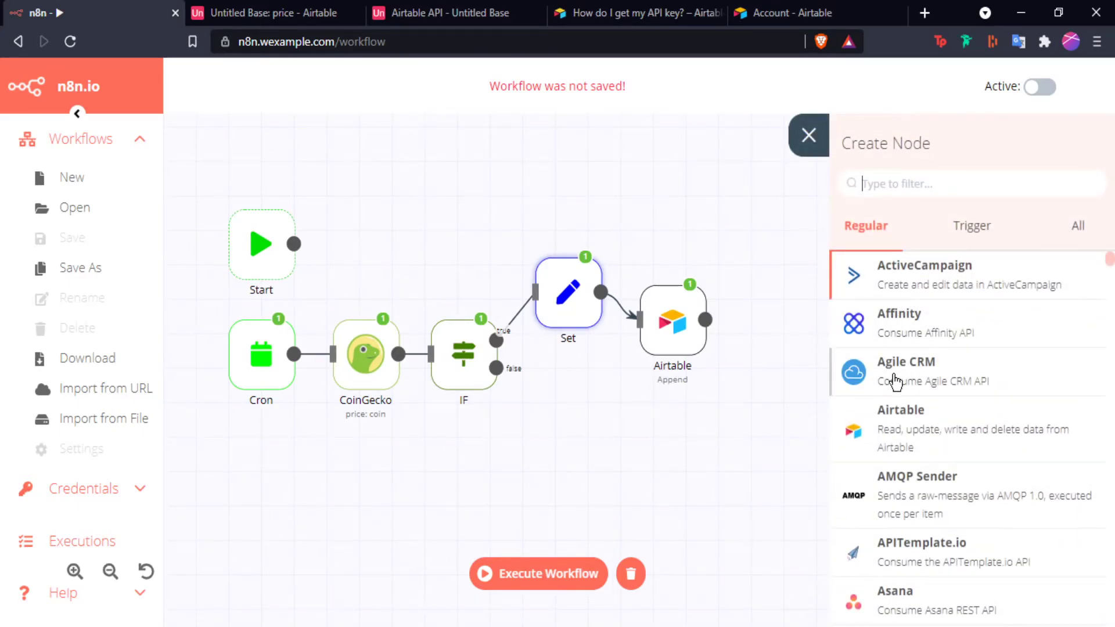
scroll(899, 378, down, 5)
text(set)
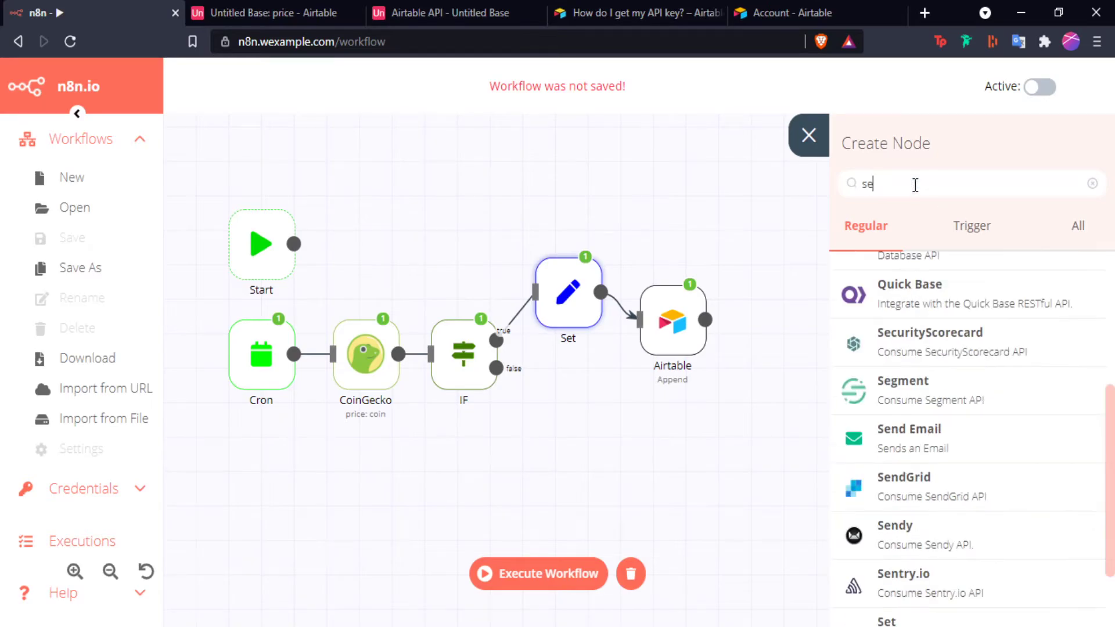
click(914, 293)
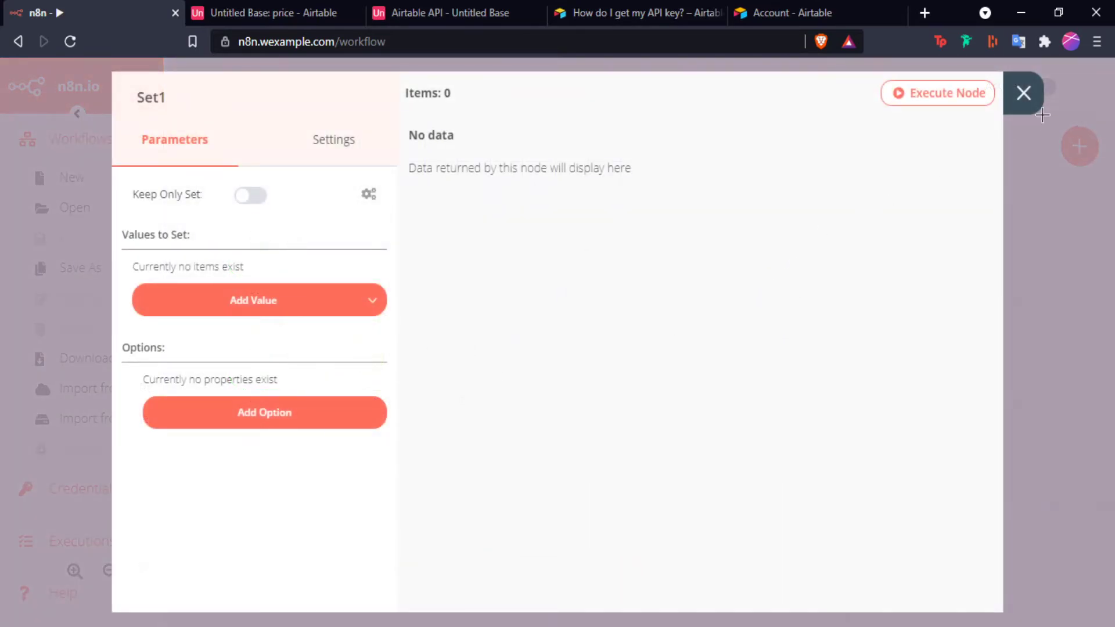
click(1025, 94)
drag(754, 286, 554, 408)
click(565, 353)
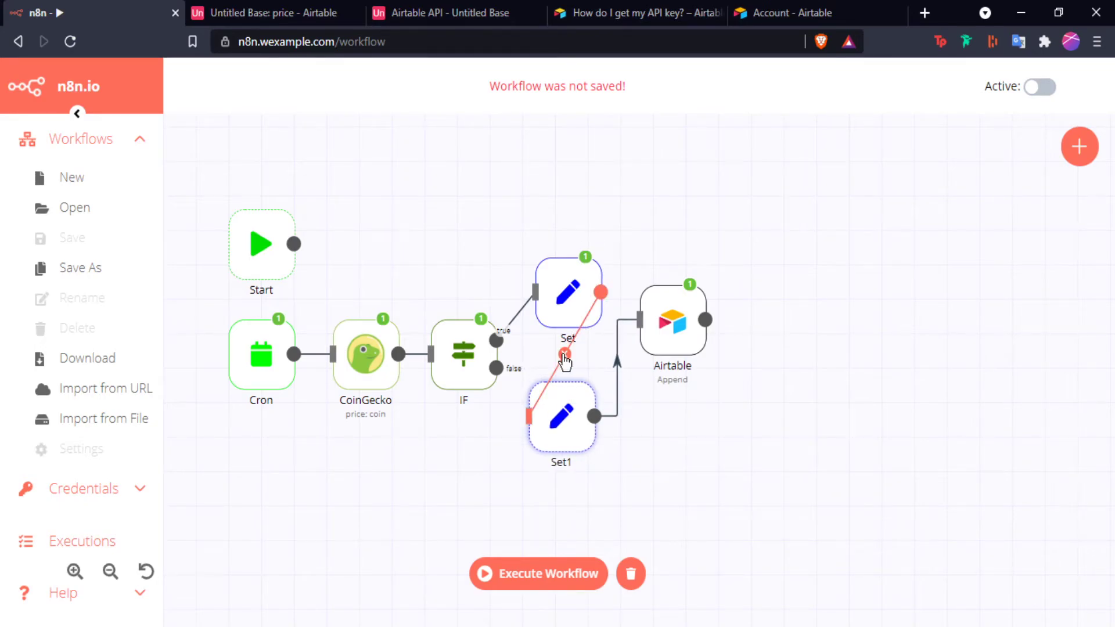
click(616, 369)
drag(567, 430, 573, 423)
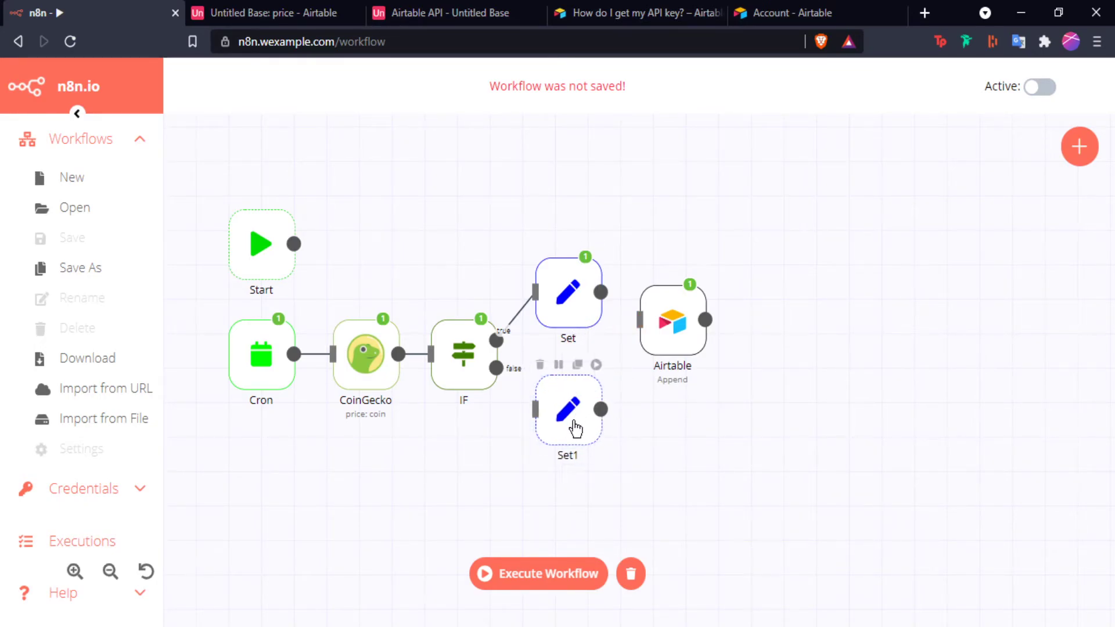
Give Set1 a string field price with the value 'vente'
double_click(574, 429)
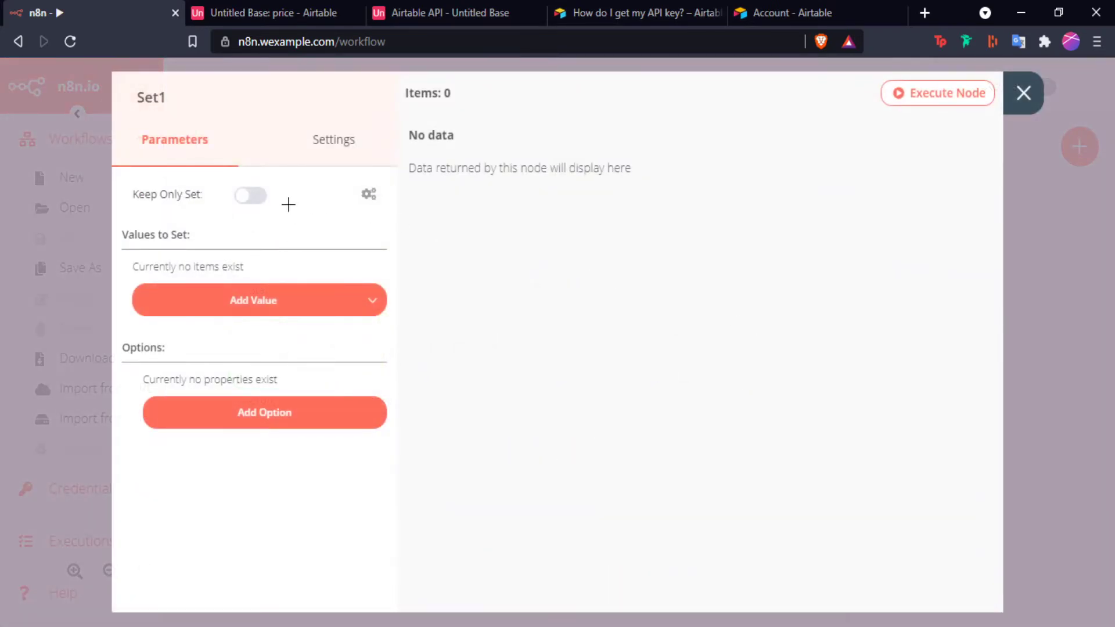
click(242, 300)
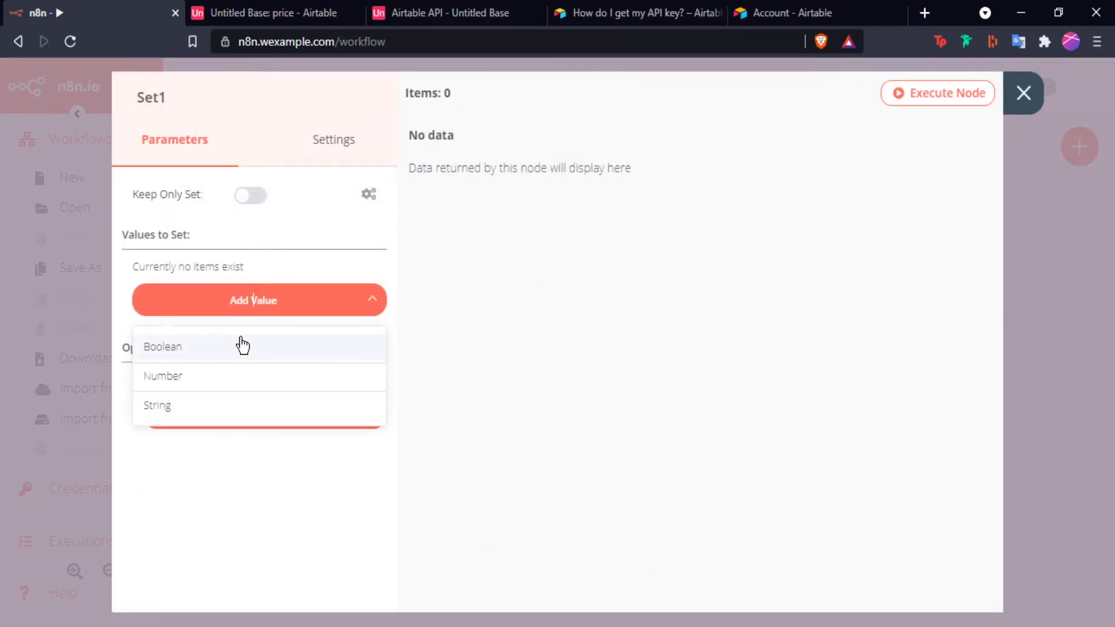
click(207, 409)
double_click(347, 316)
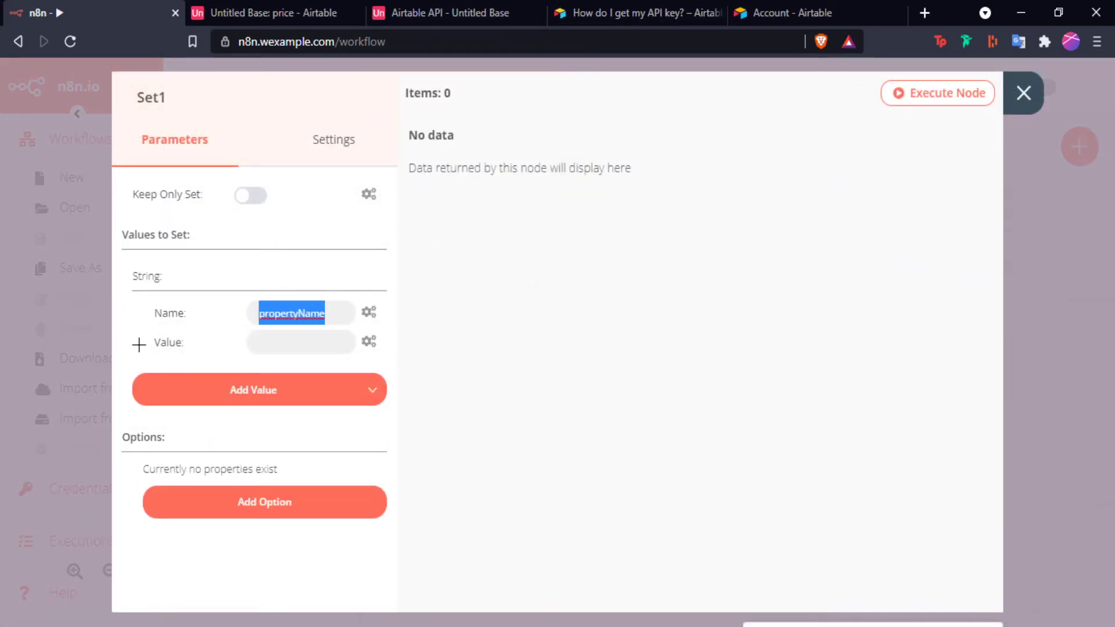
text(price)
click(272, 347)
click(553, 269)
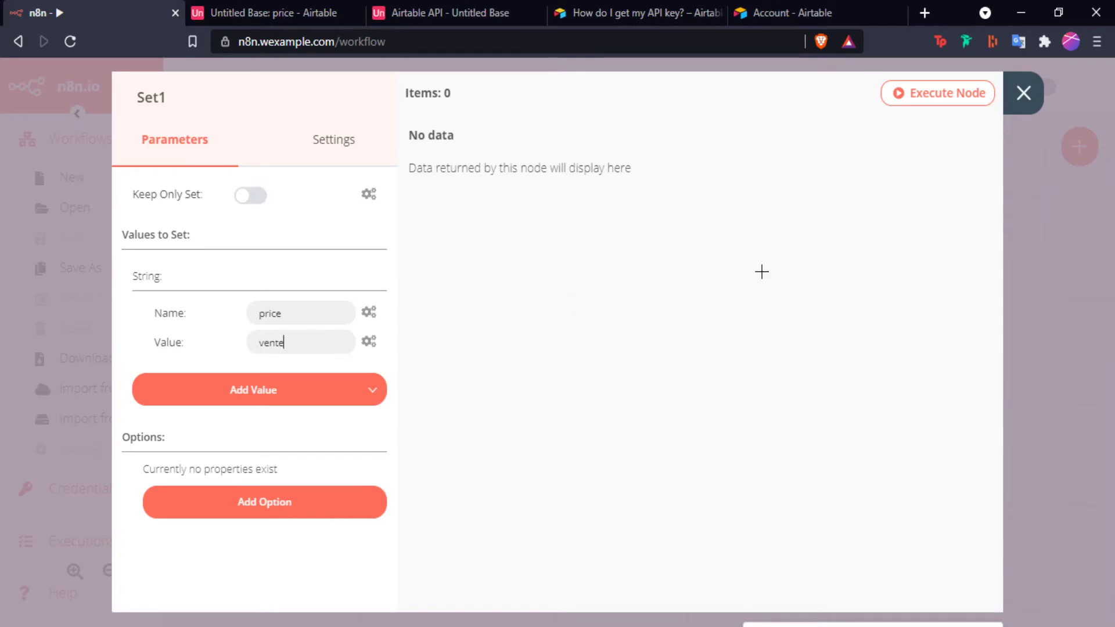
click(1011, 102)
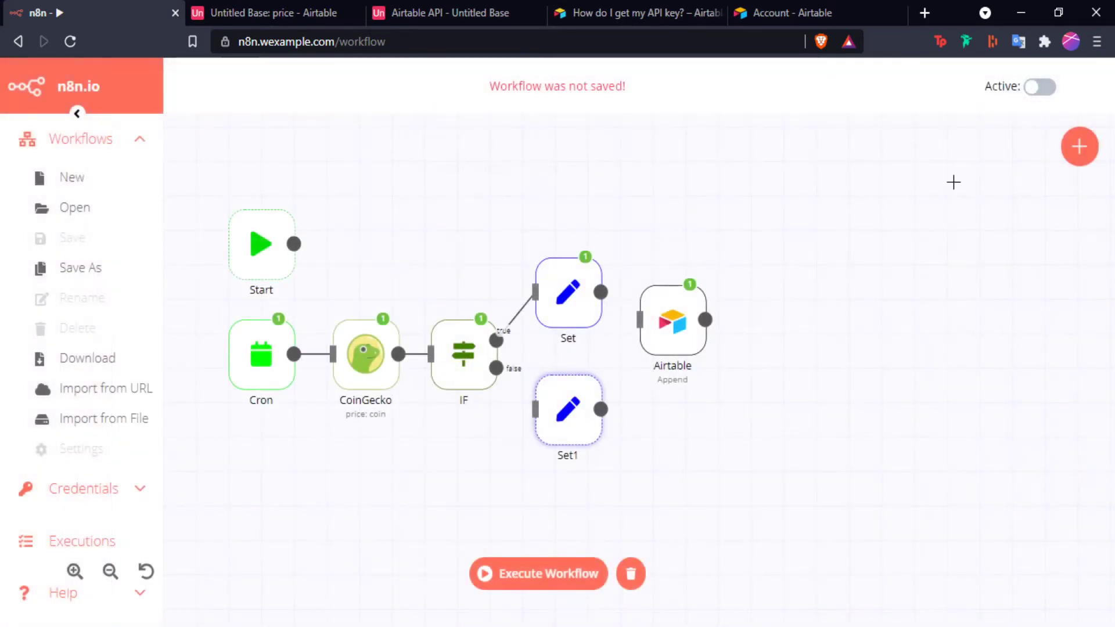
Wire IF's false output into Set1 and Set1 into Airtable, then run the workflow
drag(496, 367, 534, 410)
drag(602, 410, 675, 366)
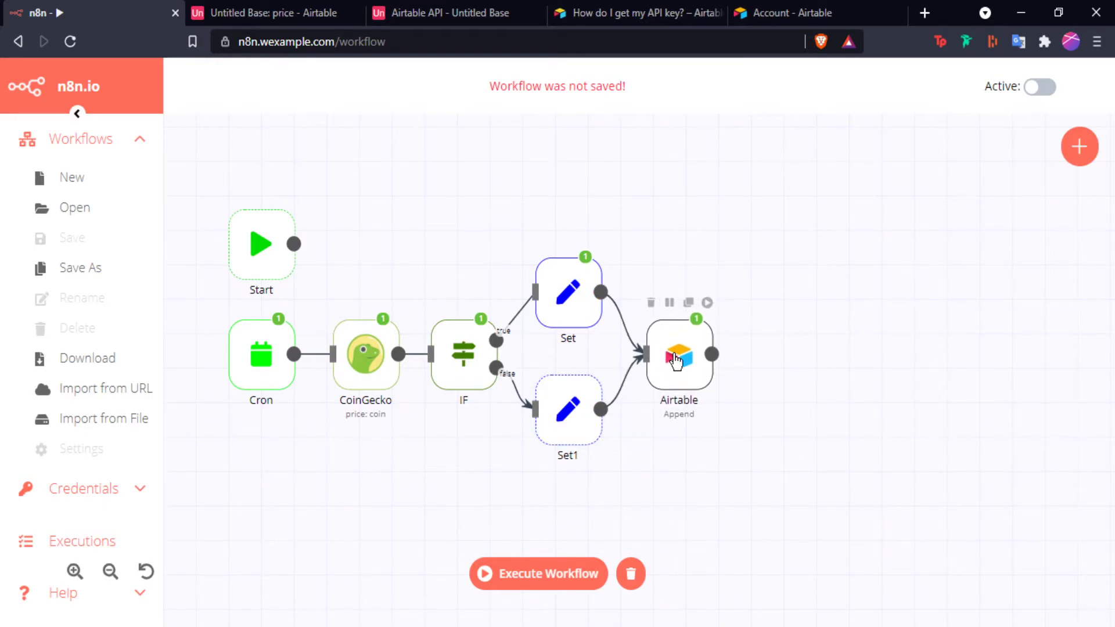
click(559, 579)
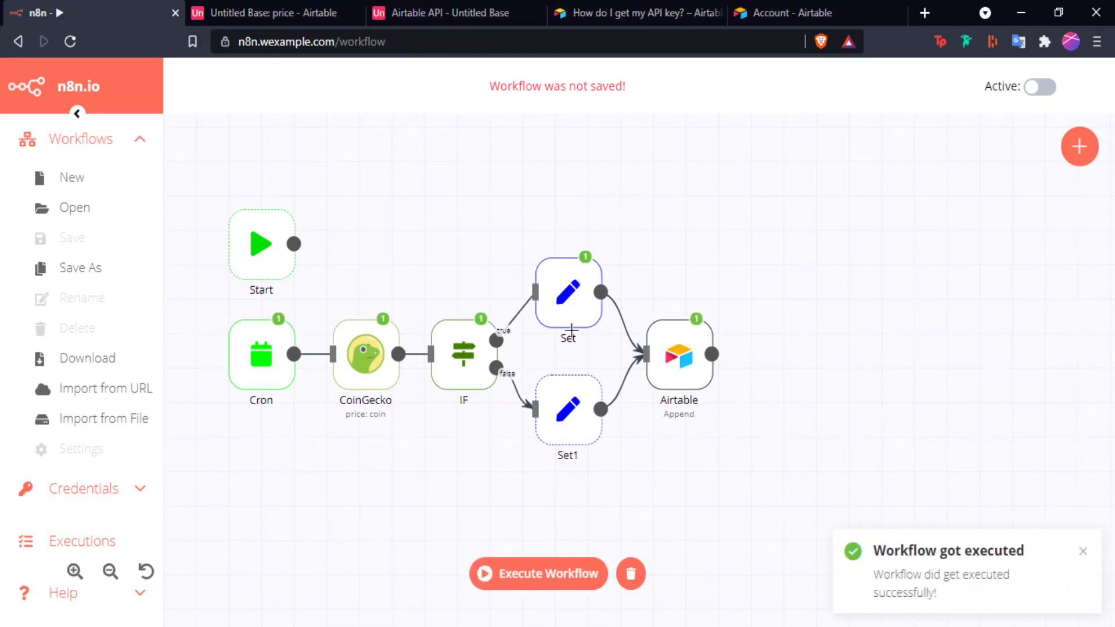
double_click(358, 360)
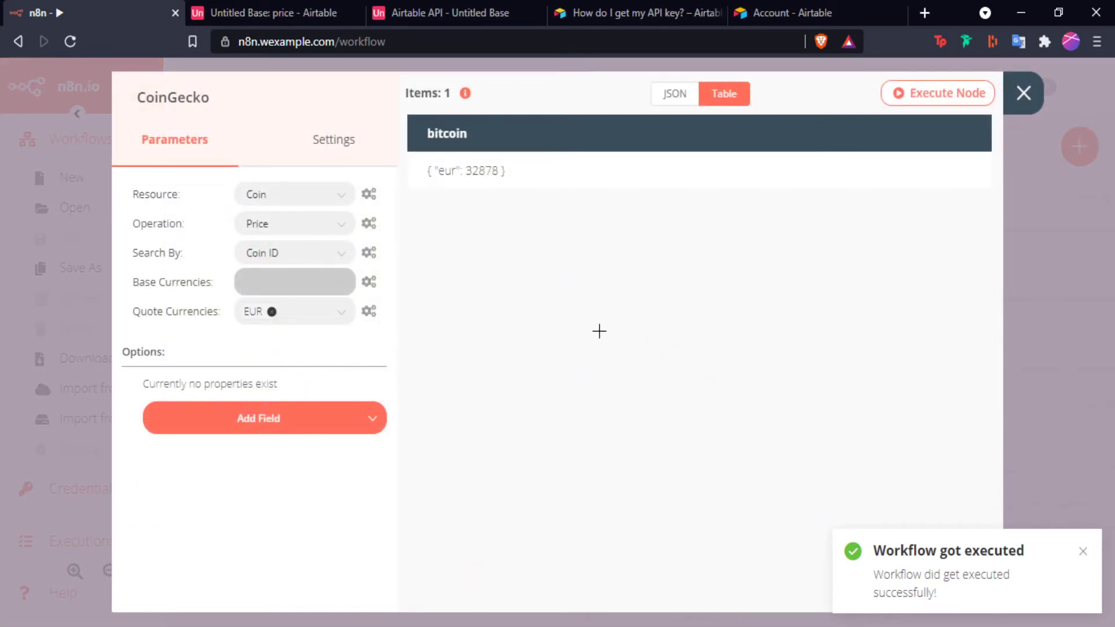
double_click(484, 170)
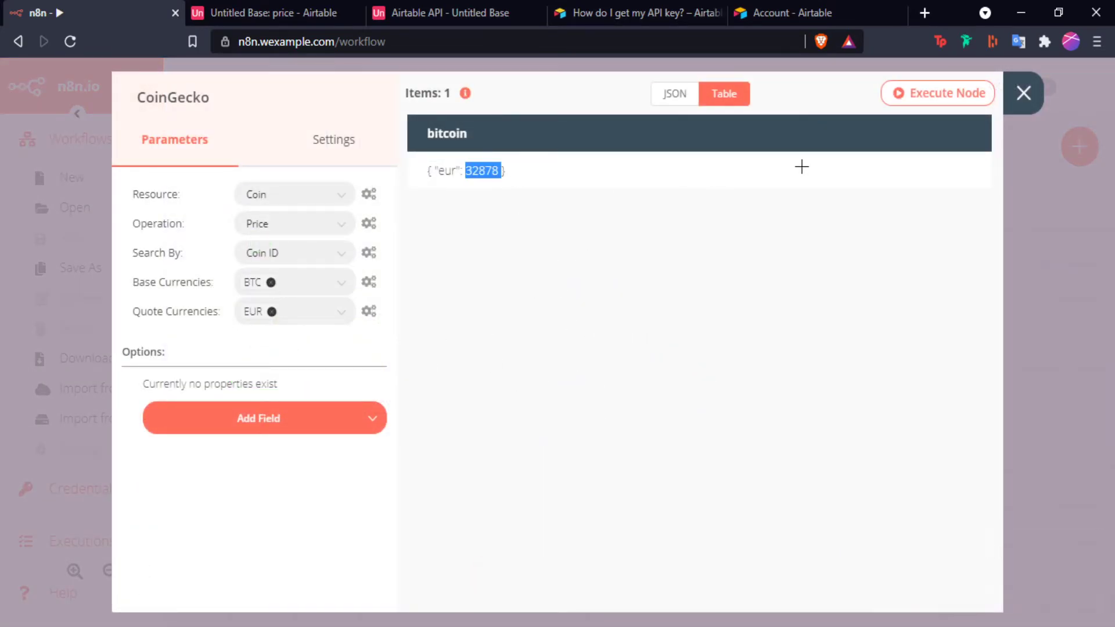
click(1022, 95)
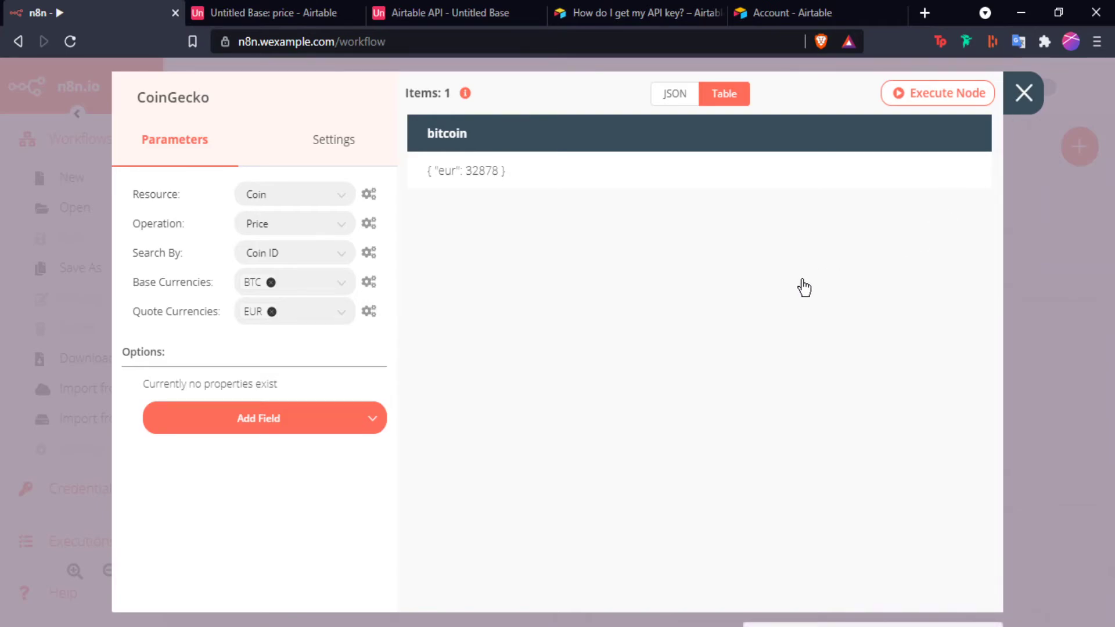
click(299, 11)
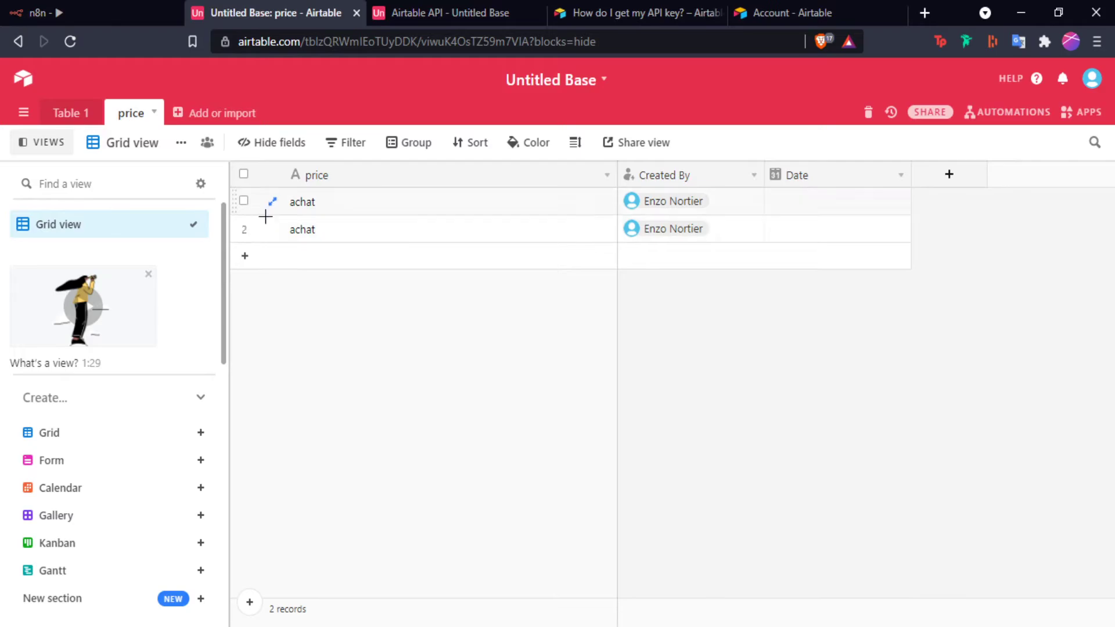
click(57, 13)
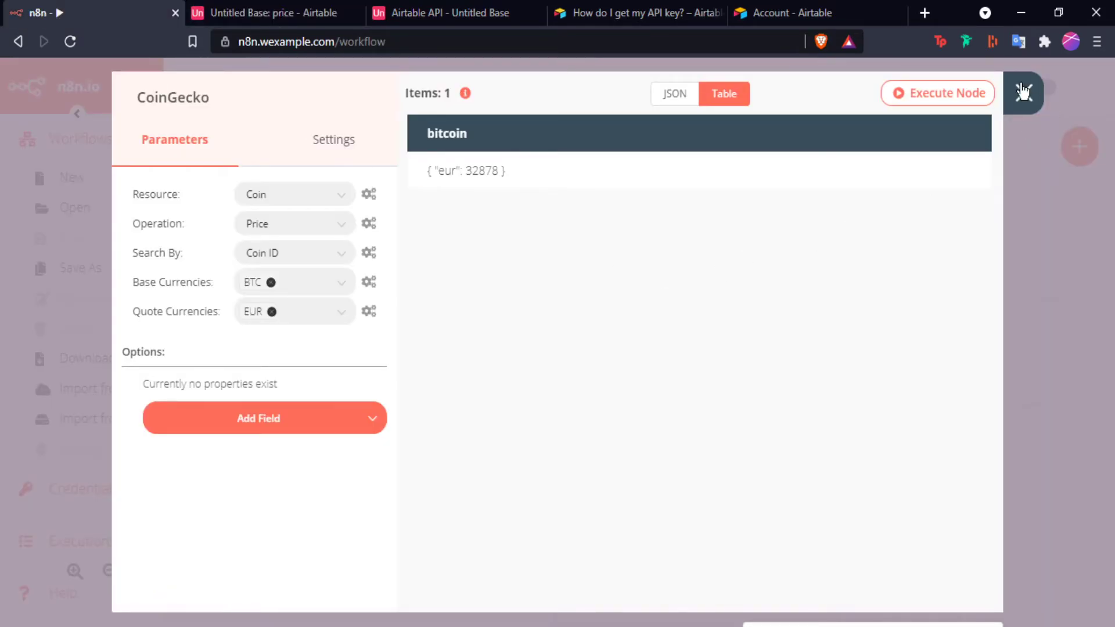
click(1009, 245)
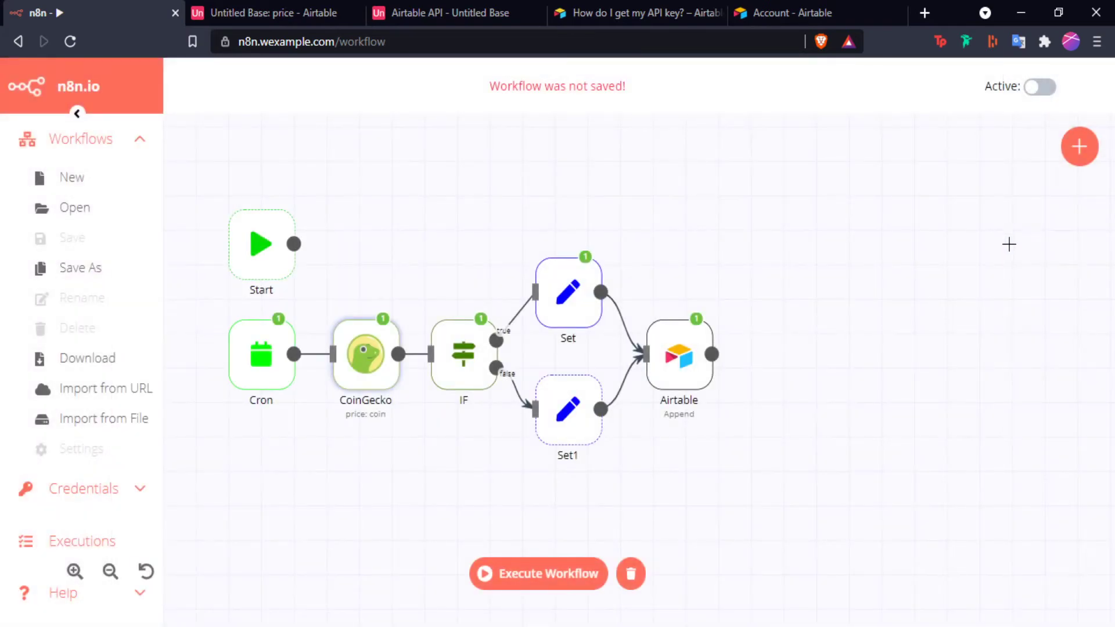
Switch the IF comparison back to Smaller Equal 31000 and rerun the workflow
double_click(472, 351)
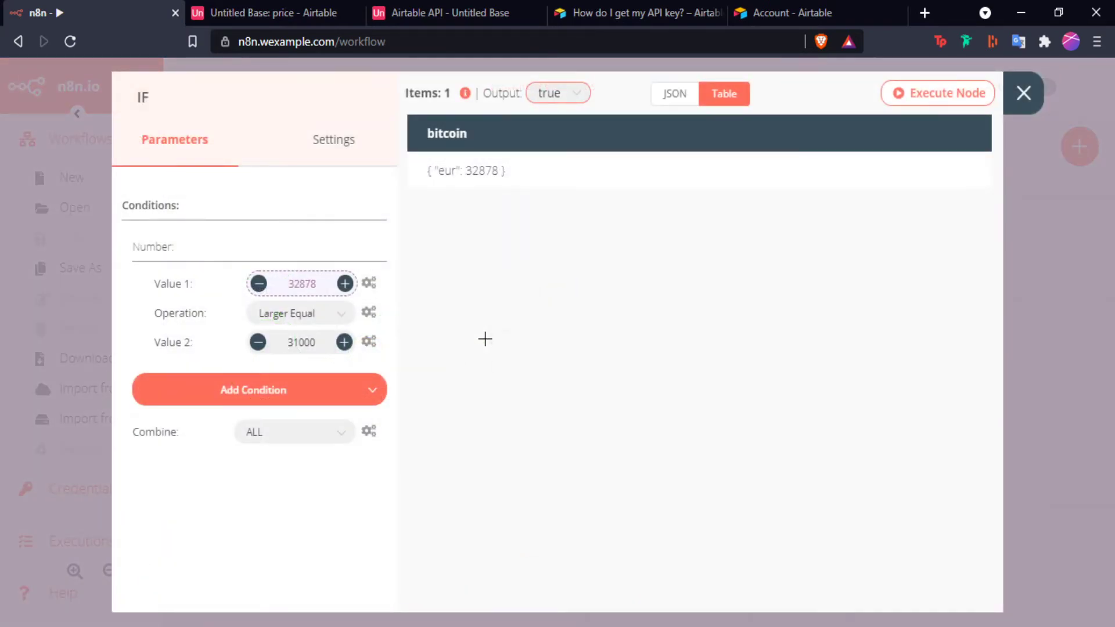
click(281, 314)
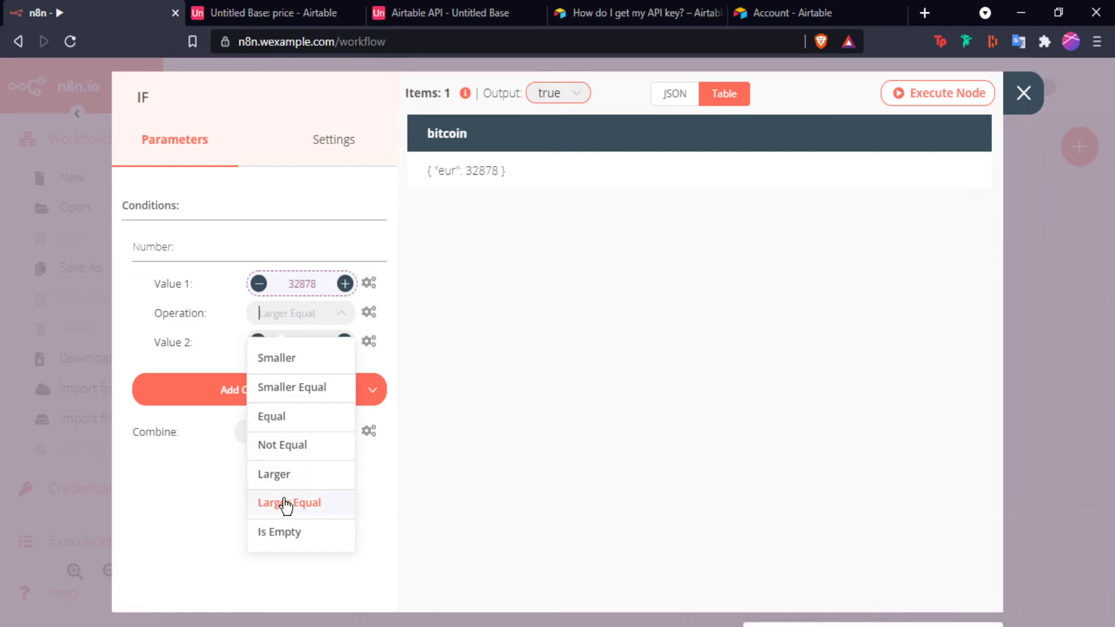
click(285, 388)
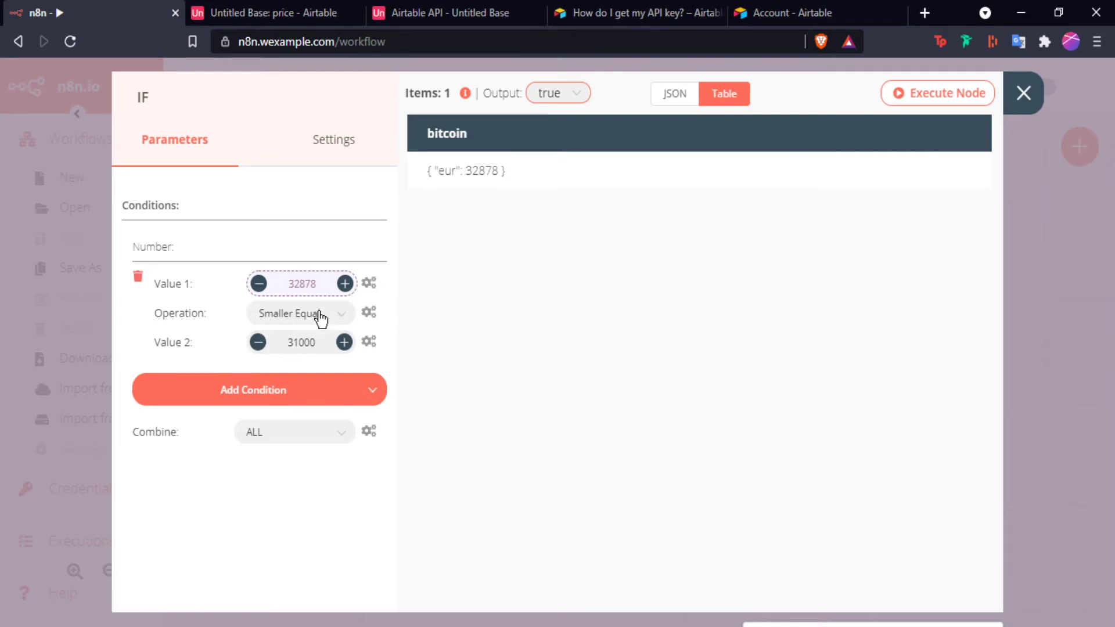
click(1020, 93)
click(488, 587)
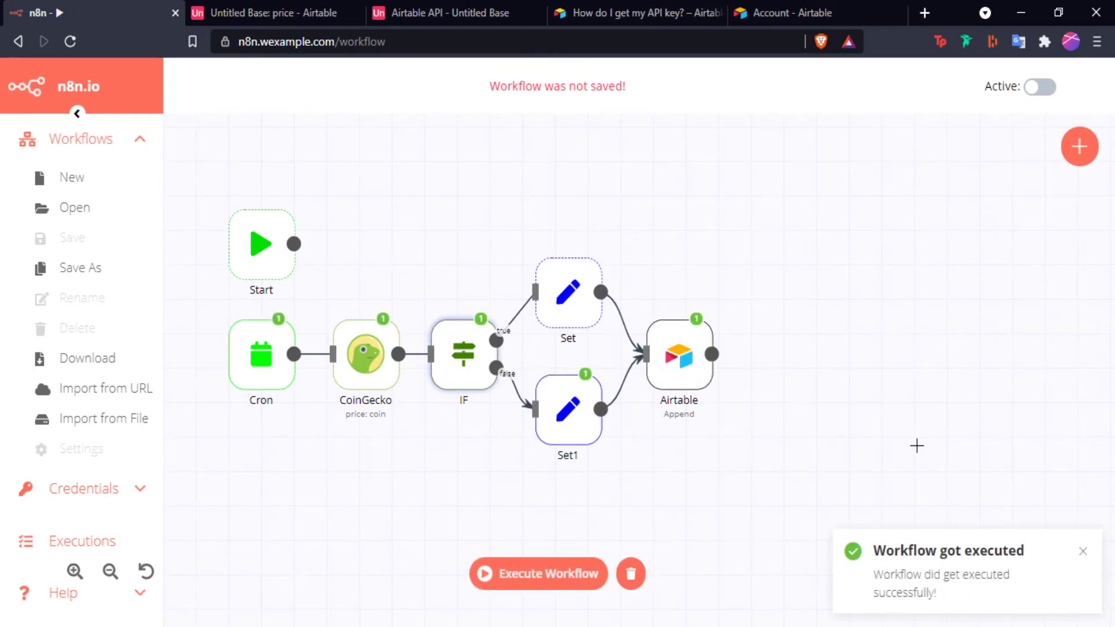
click(246, 13)
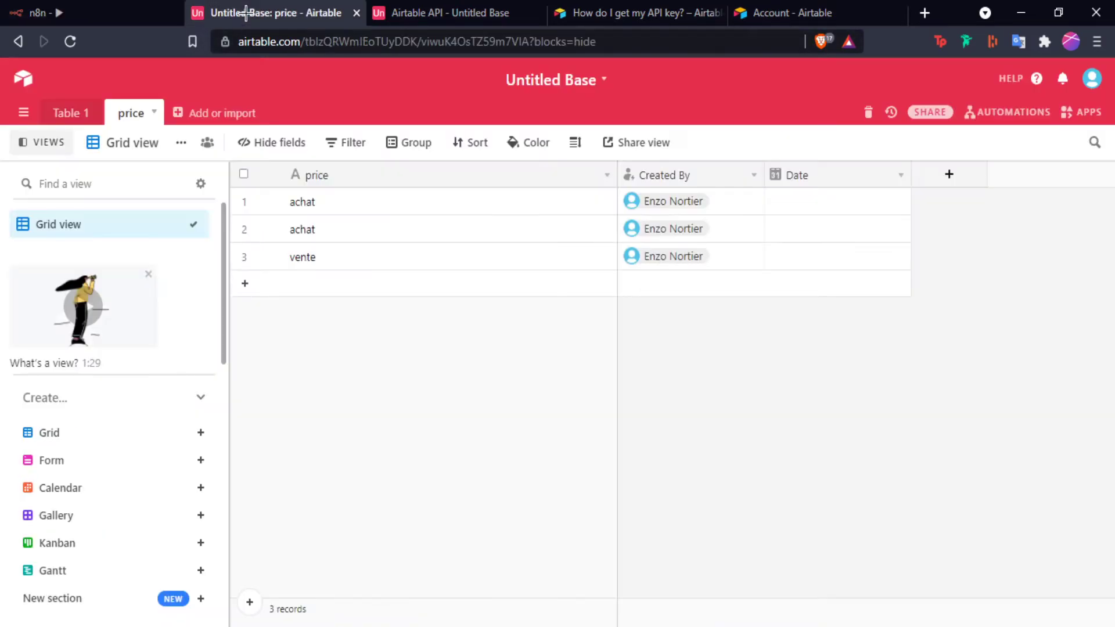
click(302, 257)
click(390, 344)
click(82, 13)
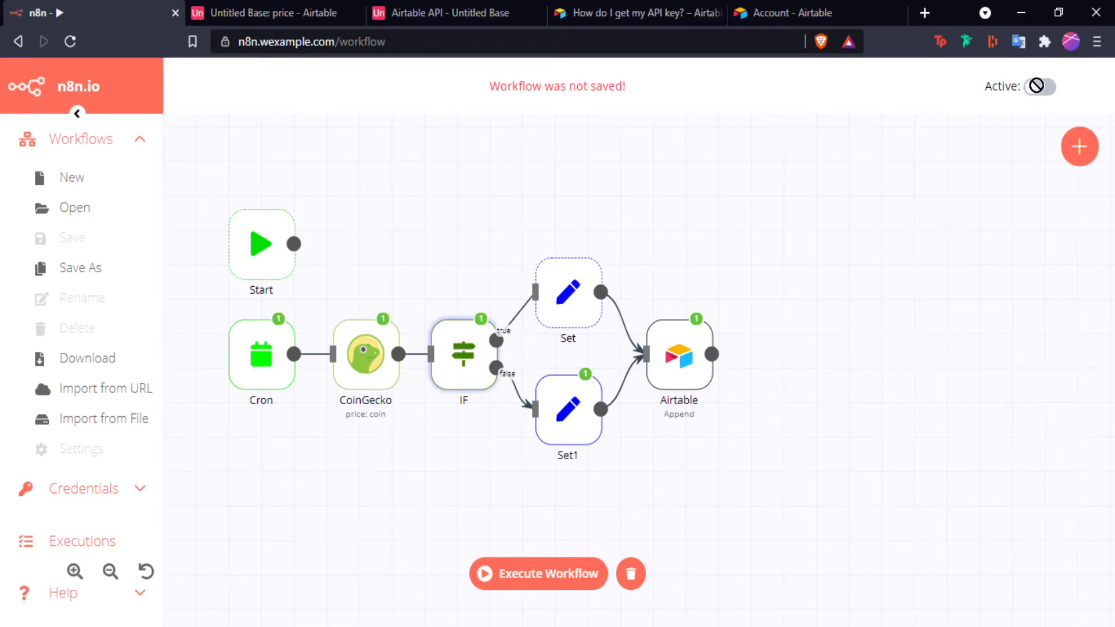
Save the workflow as 'achat/vente btc' and confirm switching it to active
click(74, 272)
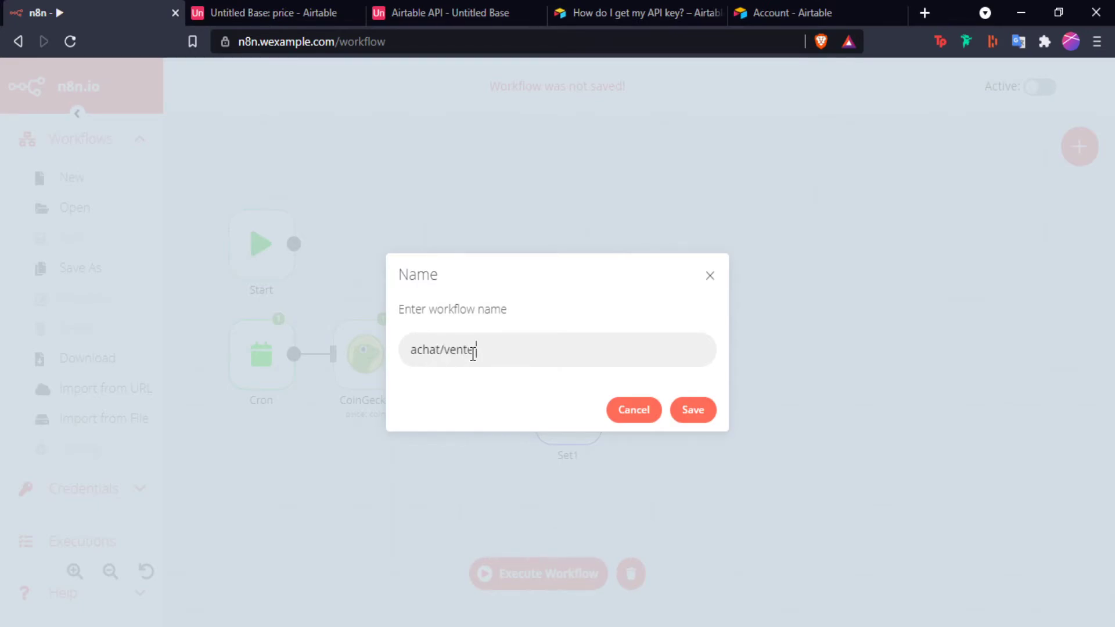
click(710, 403)
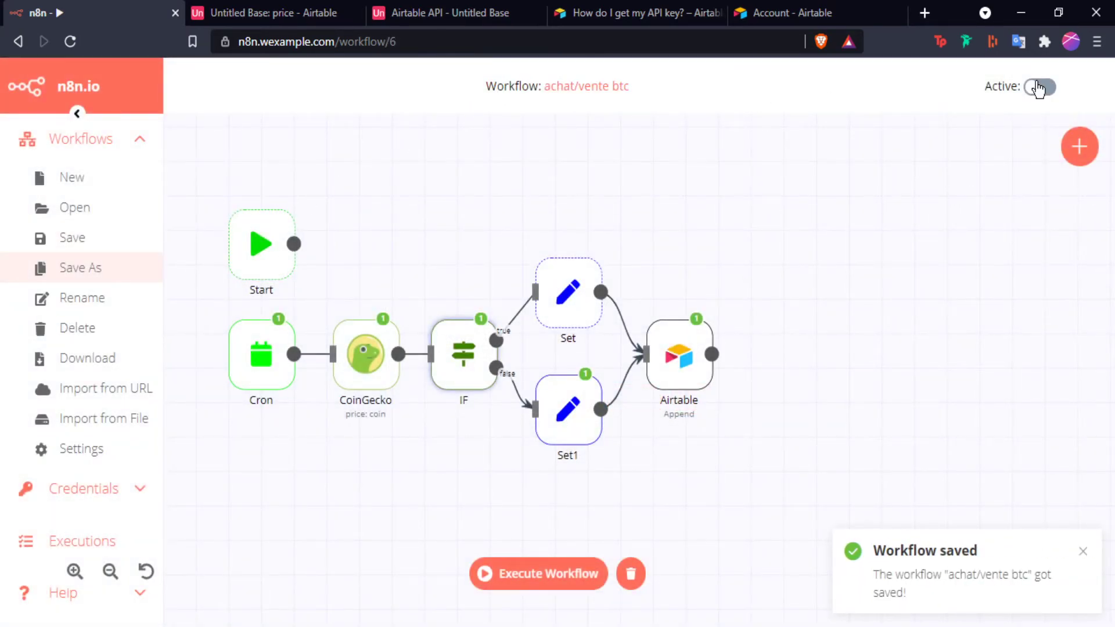
click(1039, 88)
drag(444, 333, 628, 329)
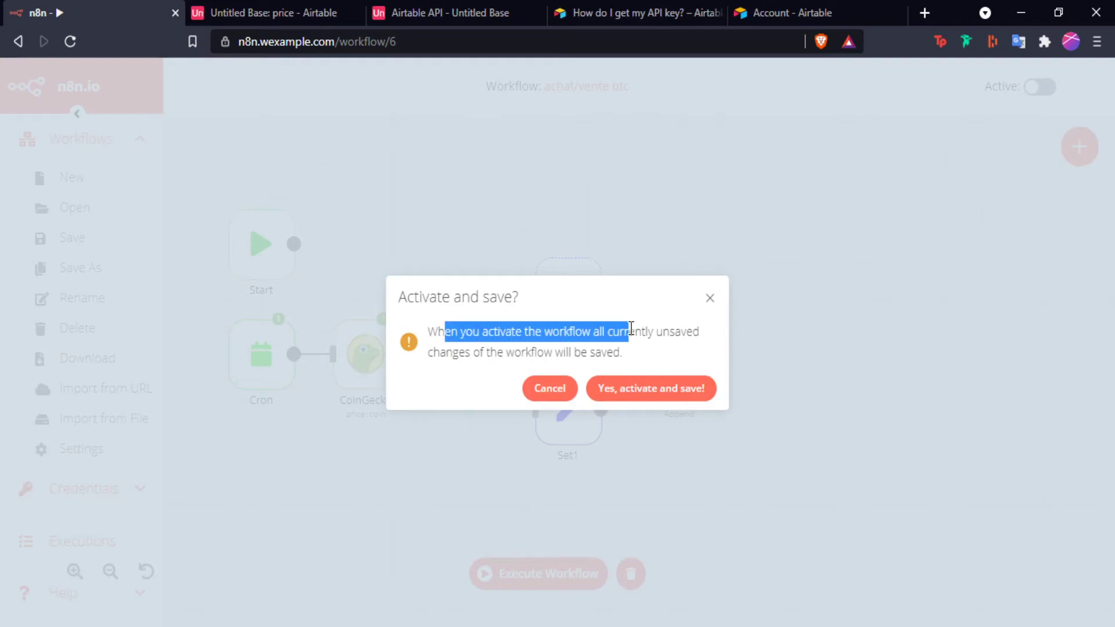
click(646, 342)
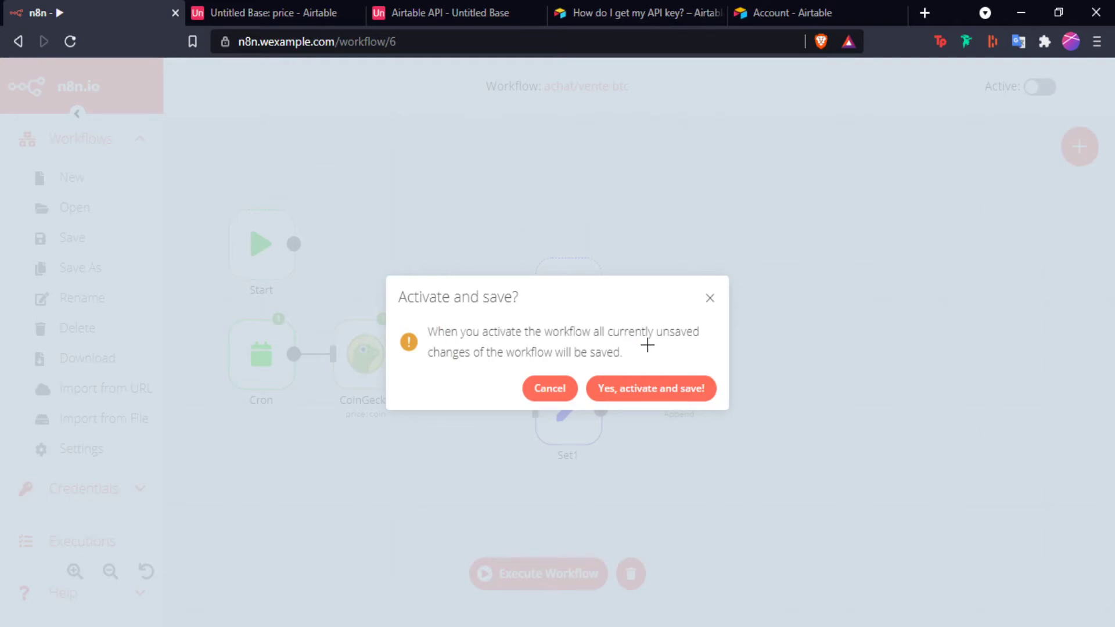
click(652, 394)
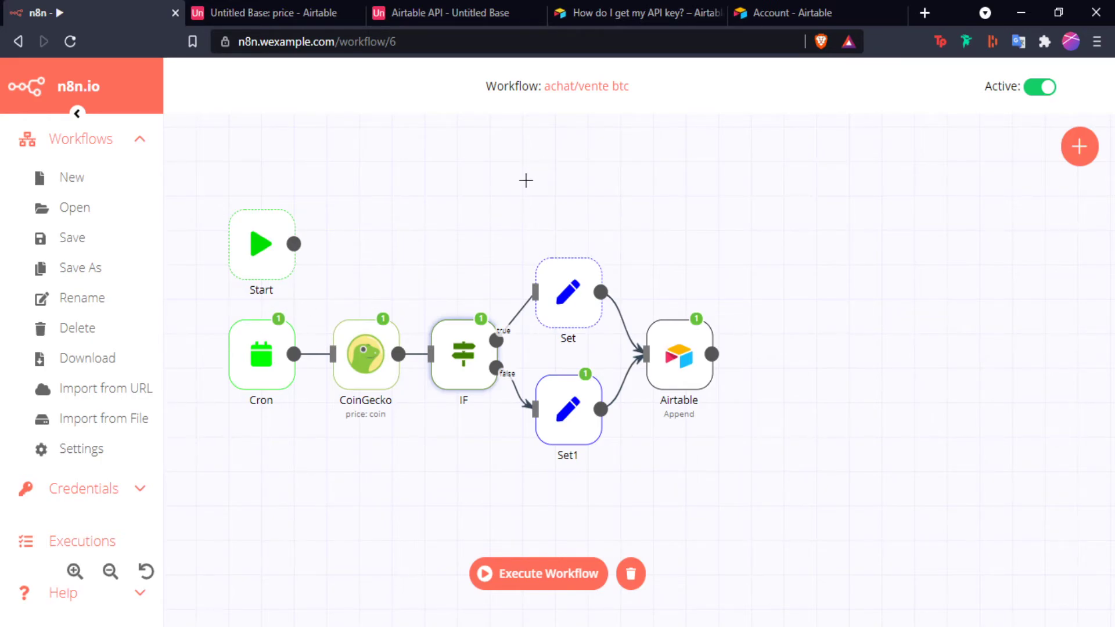
click(238, 13)
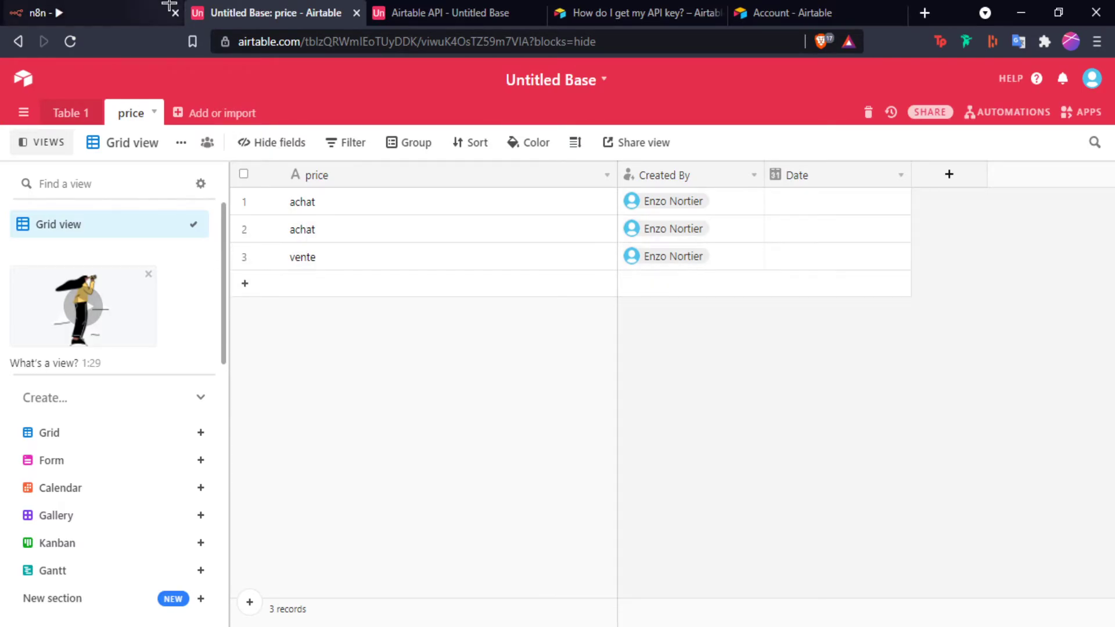
click(94, 17)
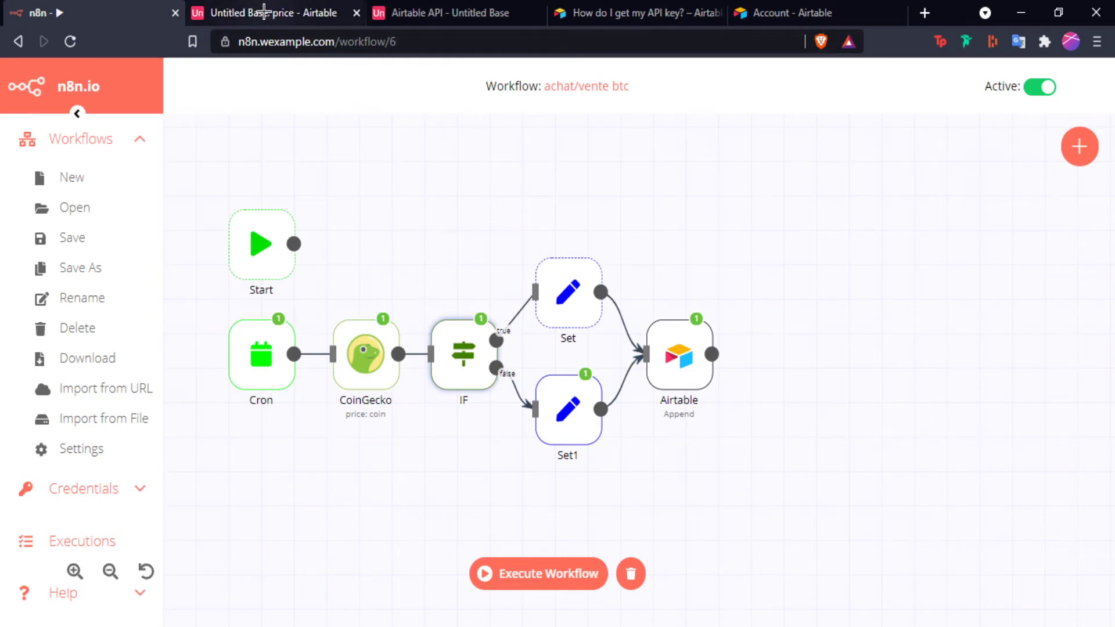
click(230, 7)
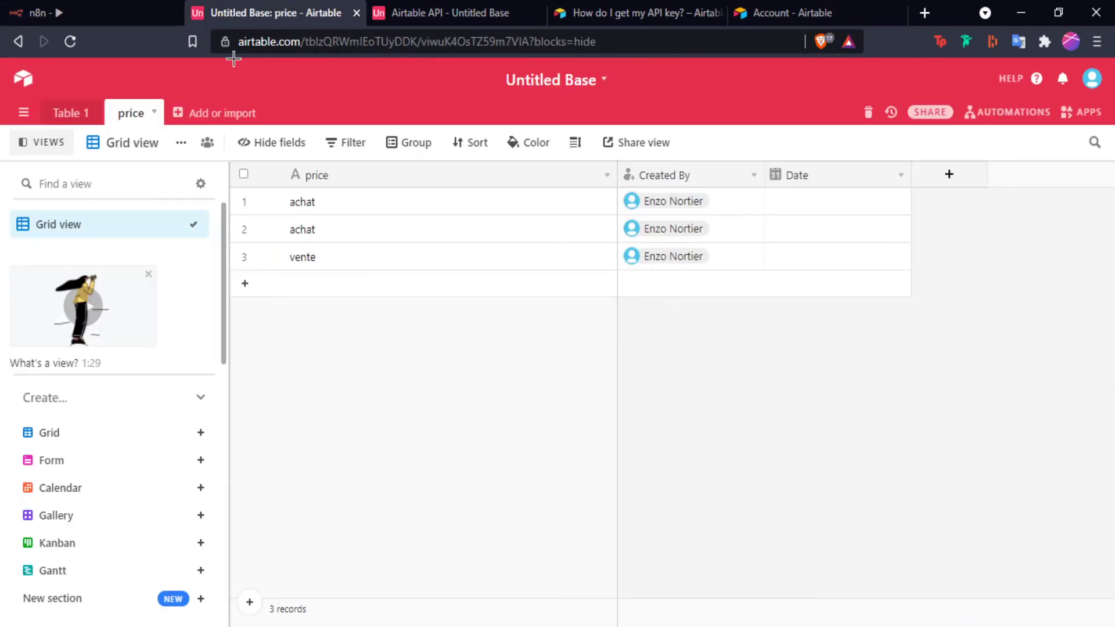
click(125, 12)
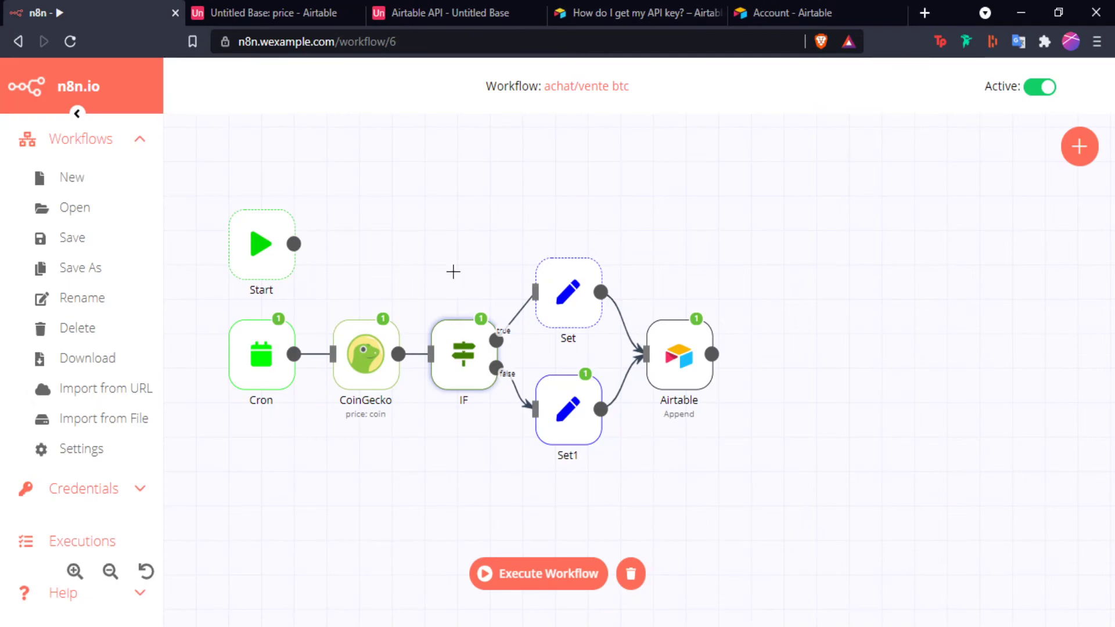
click(1075, 145)
scroll(953, 331, down, 1)
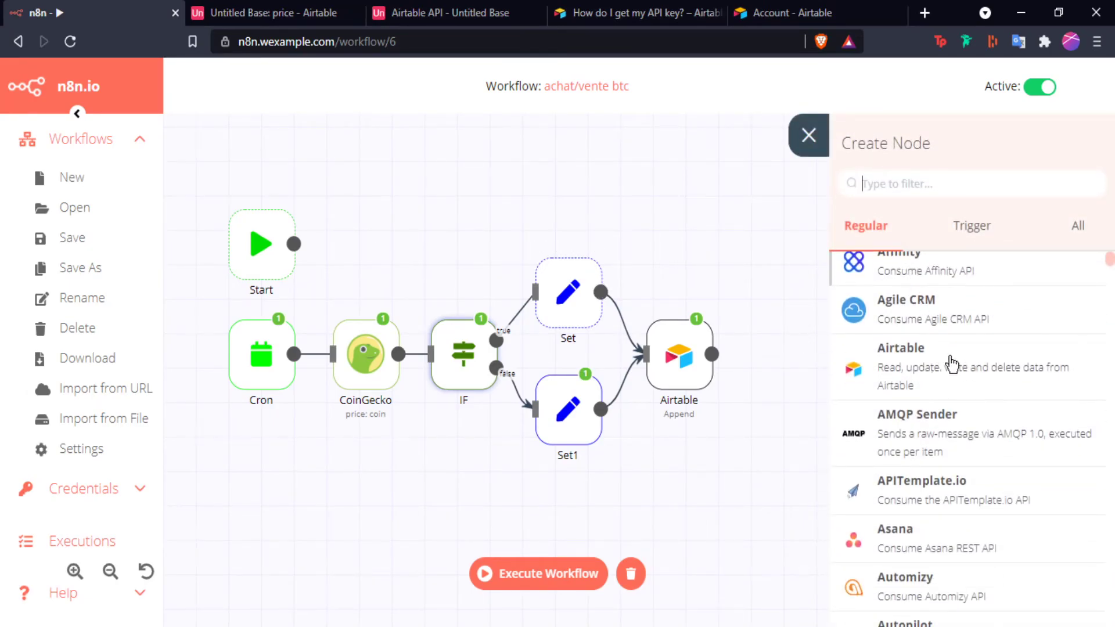
scroll(929, 319, down, 5)
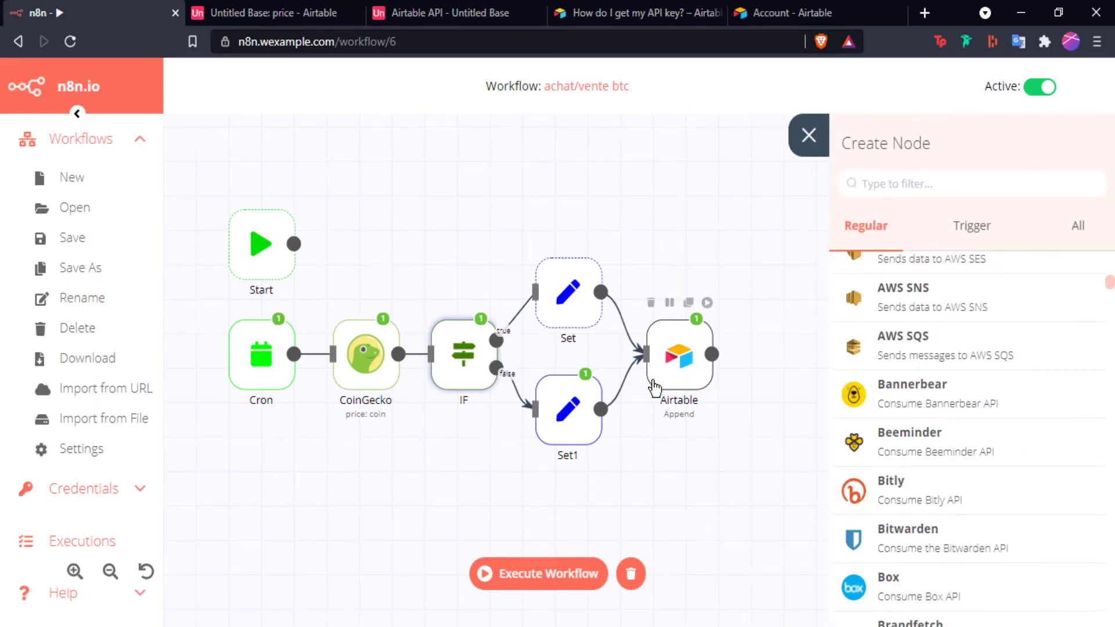
click(803, 146)
click(264, 13)
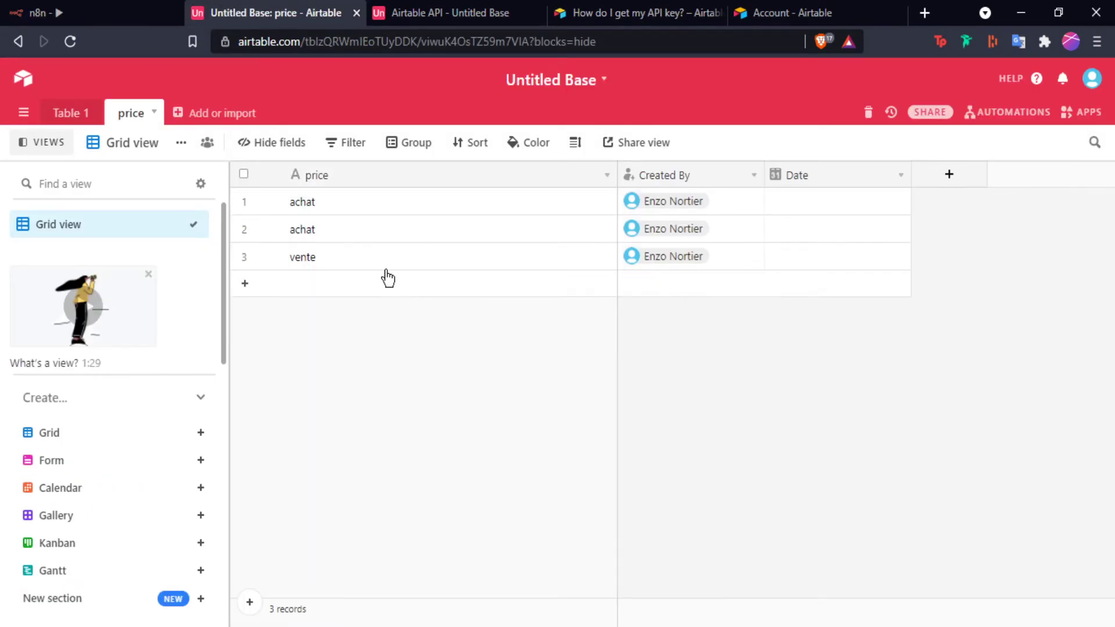
click(87, 13)
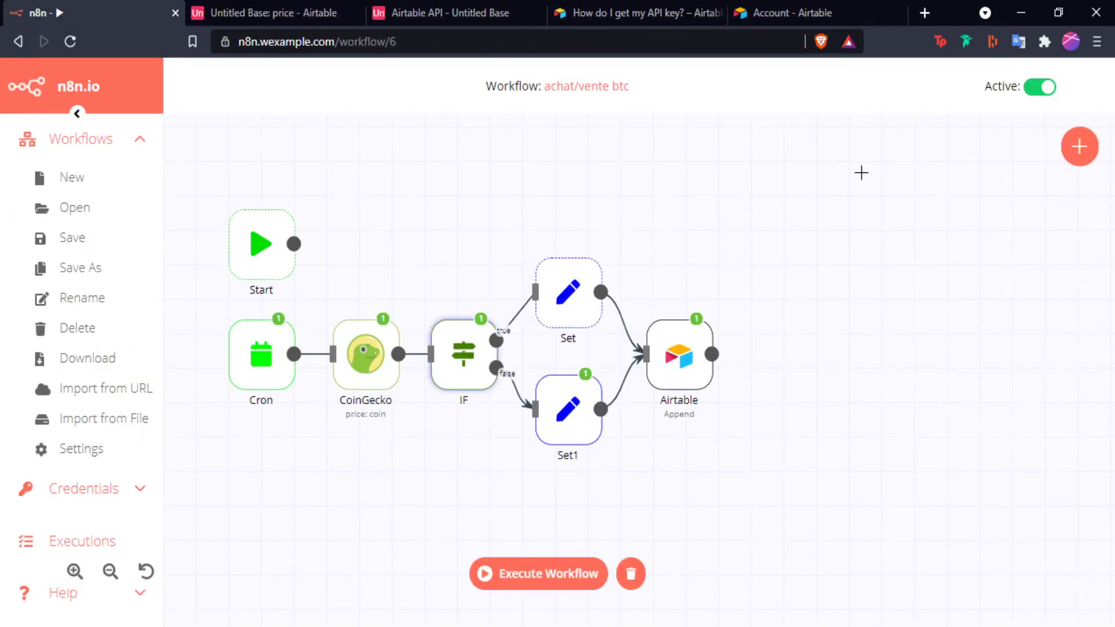
click(1079, 146)
scroll(964, 366, down, 5)
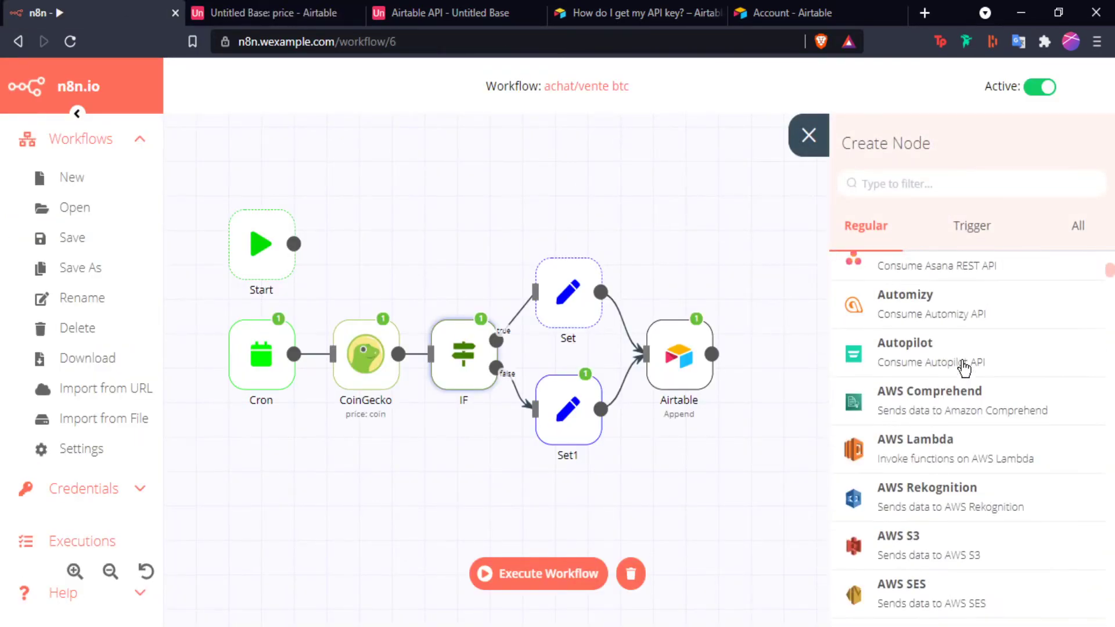
scroll(970, 384, down, 8)
scroll(981, 398, down, 1)
scroll(983, 429, down, 2)
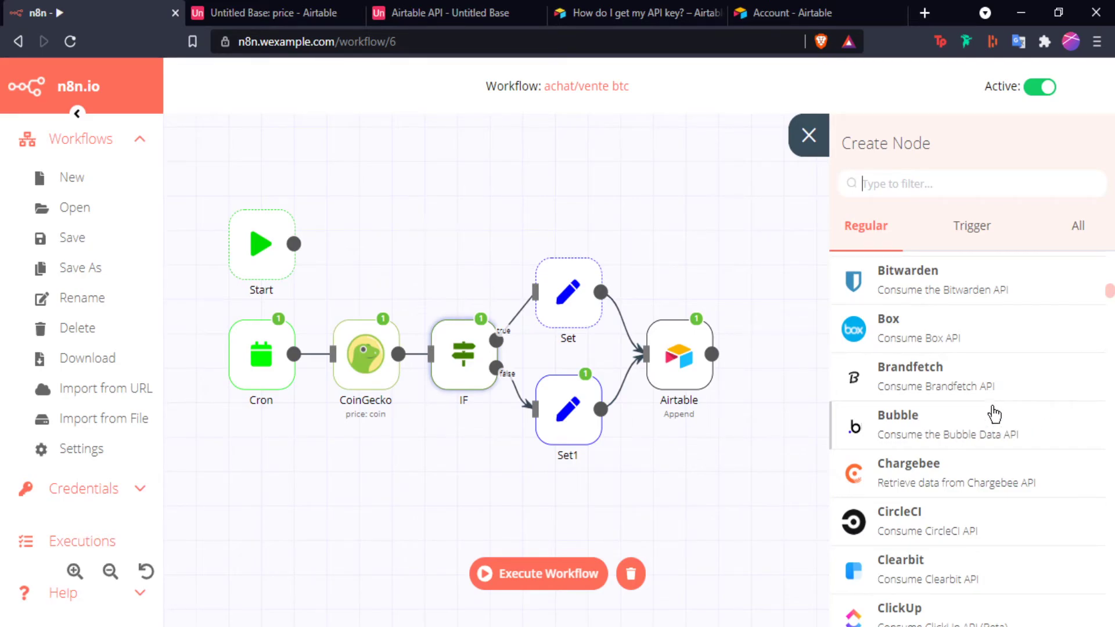
scroll(944, 433, down, 10)
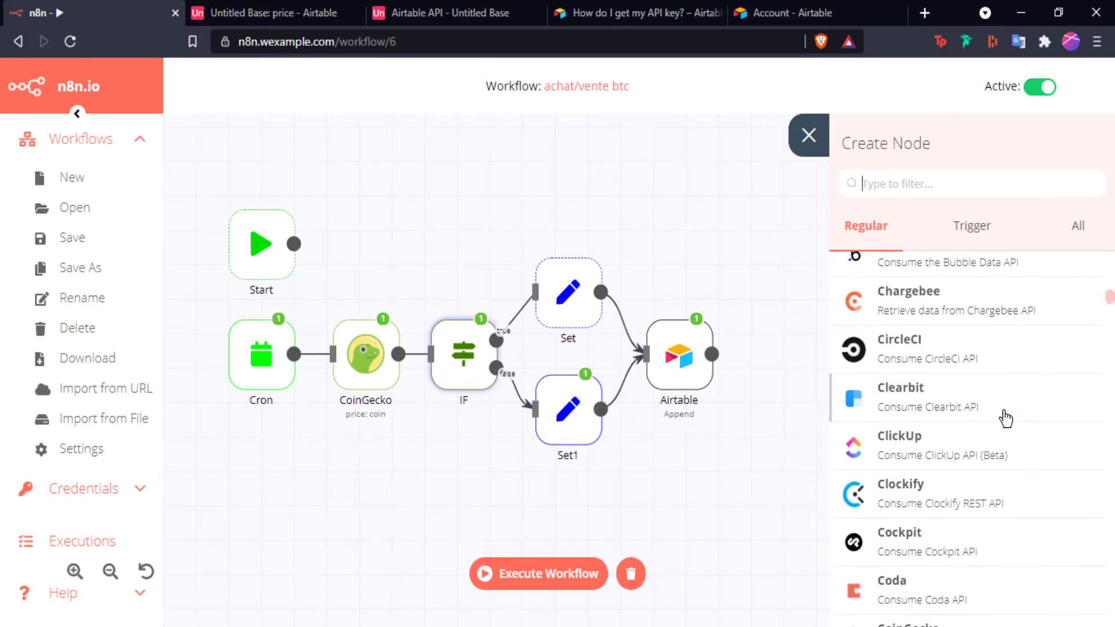
scroll(994, 405, down, 10)
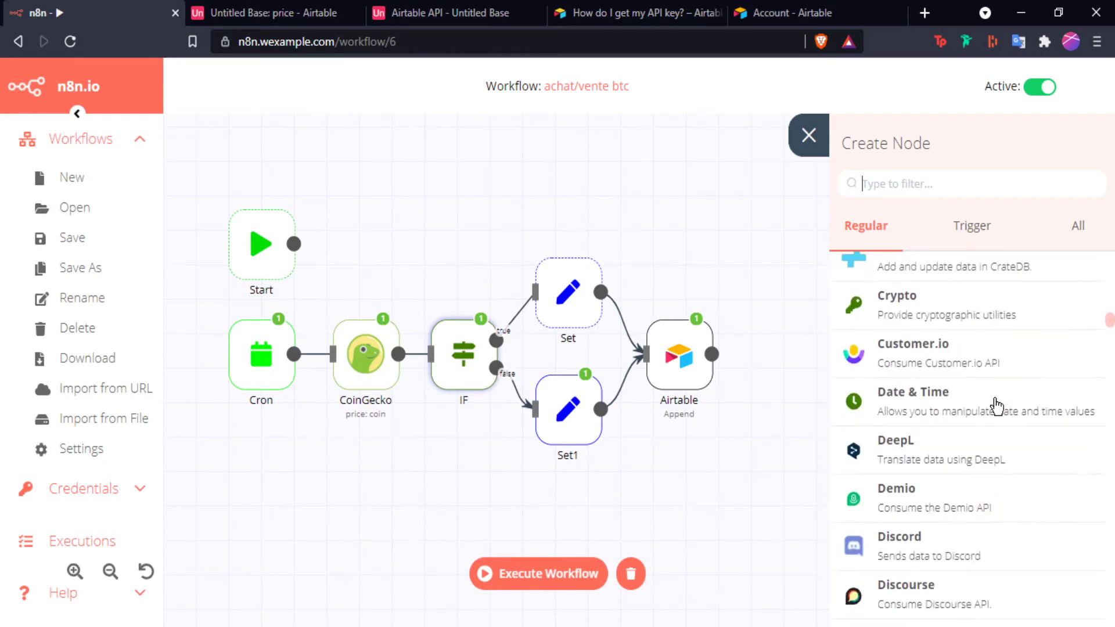
scroll(946, 378, down, 7)
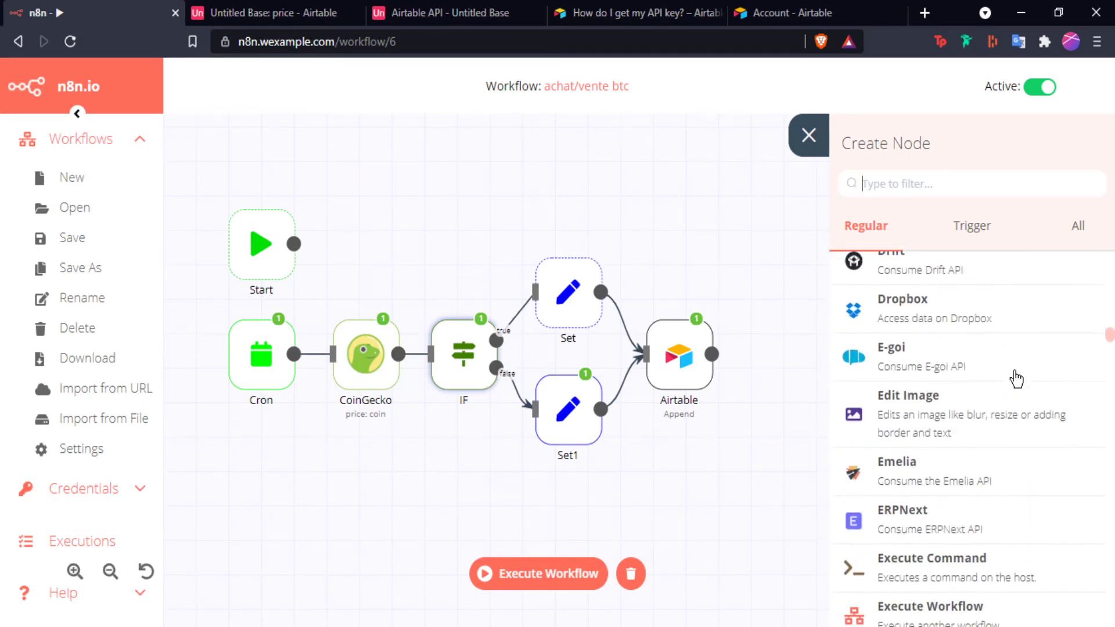
scroll(995, 381, up, 2)
scroll(978, 324, up, 2)
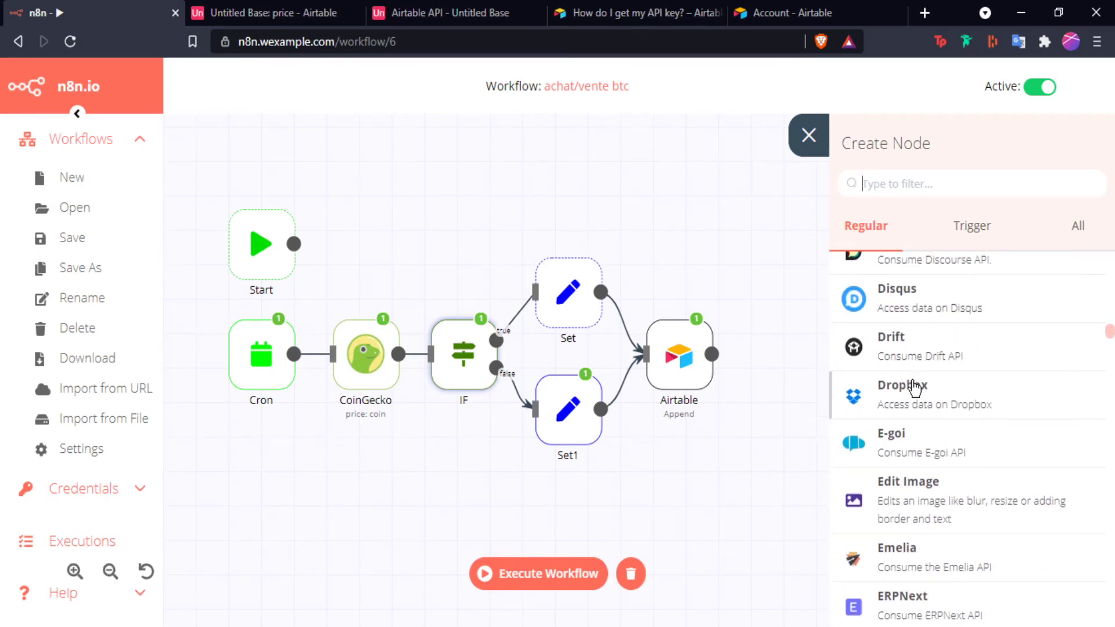
scroll(918, 378, up, 3)
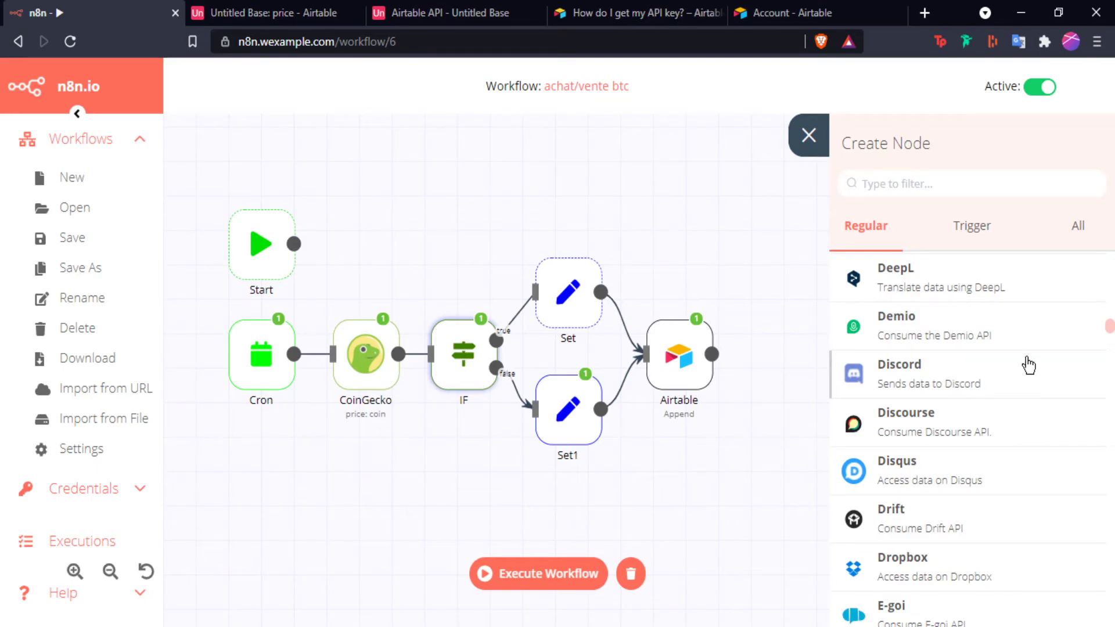
scroll(987, 395, down, 10)
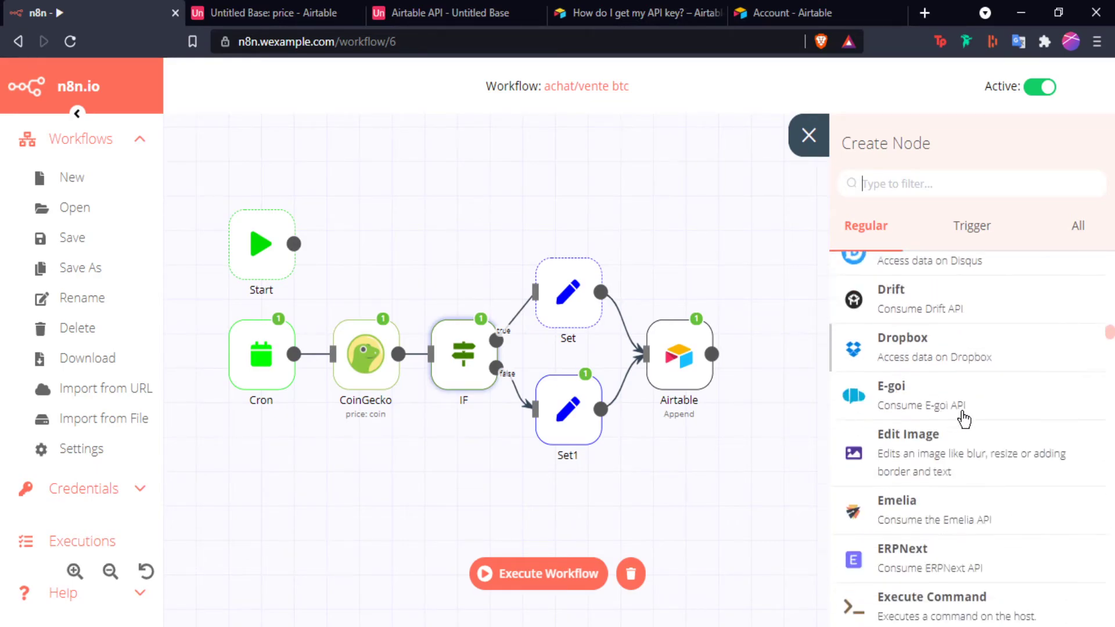
click(962, 241)
scroll(976, 343, up, 15)
scroll(998, 343, up, 10)
scroll(958, 479, down, 1)
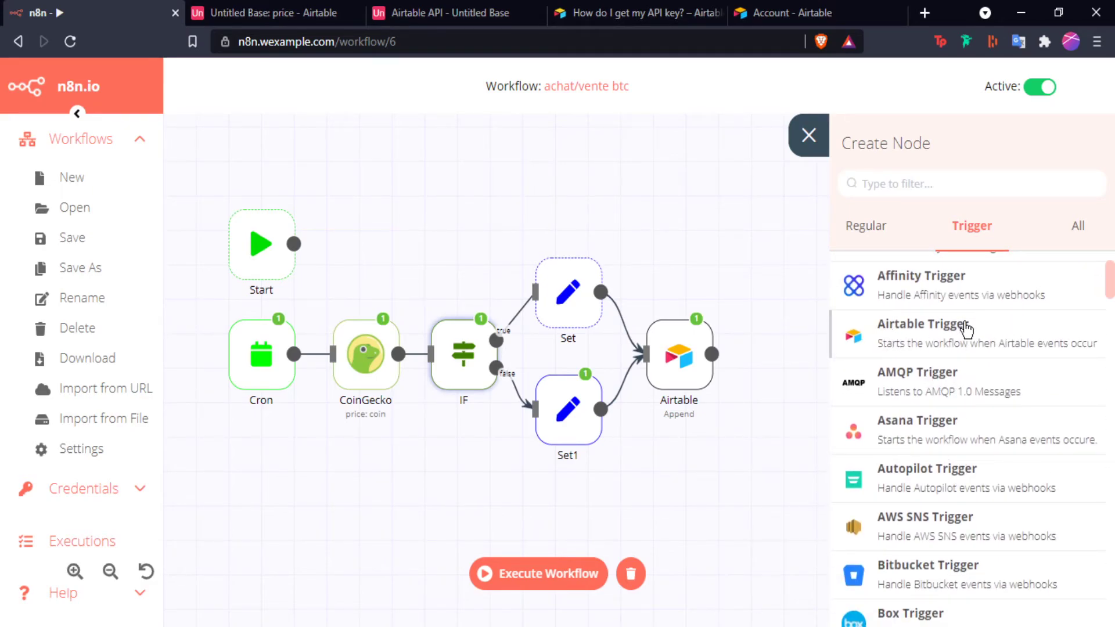
scroll(923, 356, down, 5)
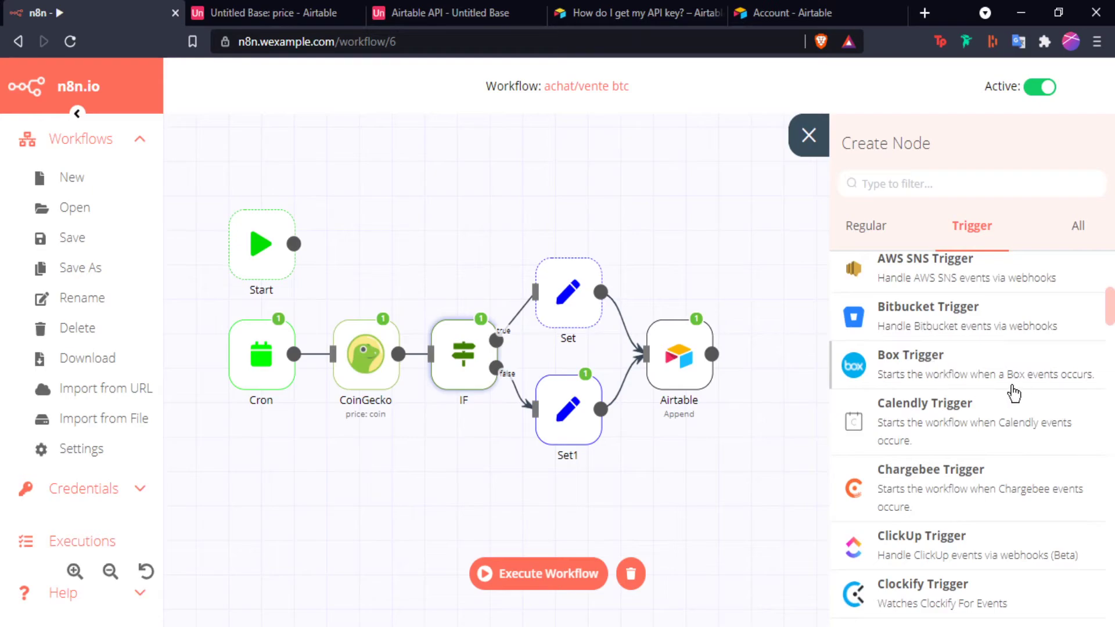
scroll(929, 407, down, 5)
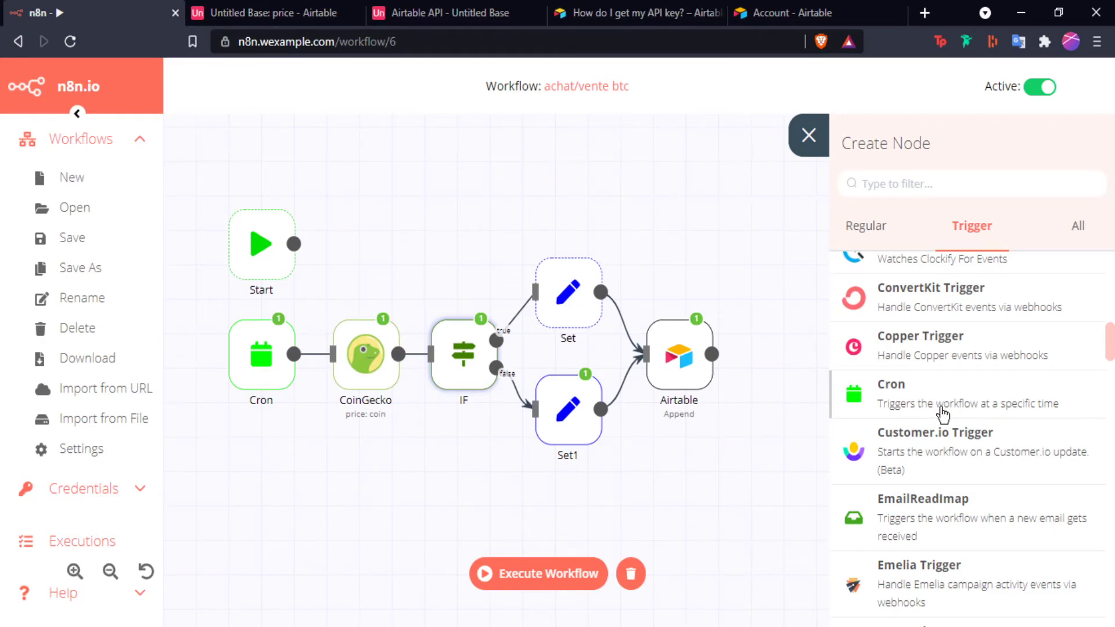
scroll(952, 322, down, 6)
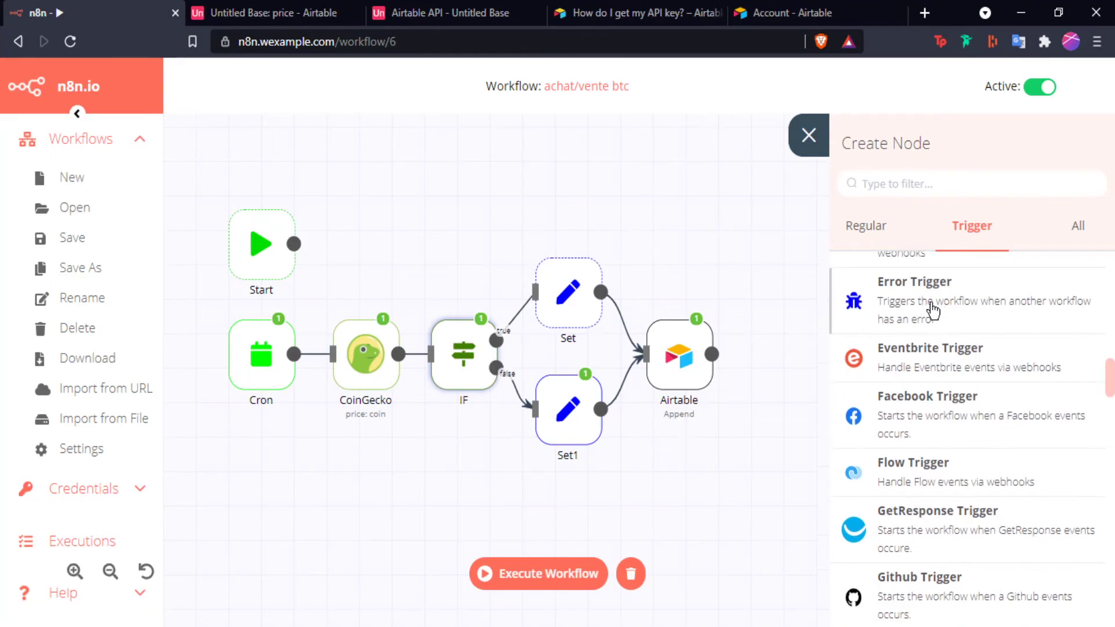
click(808, 135)
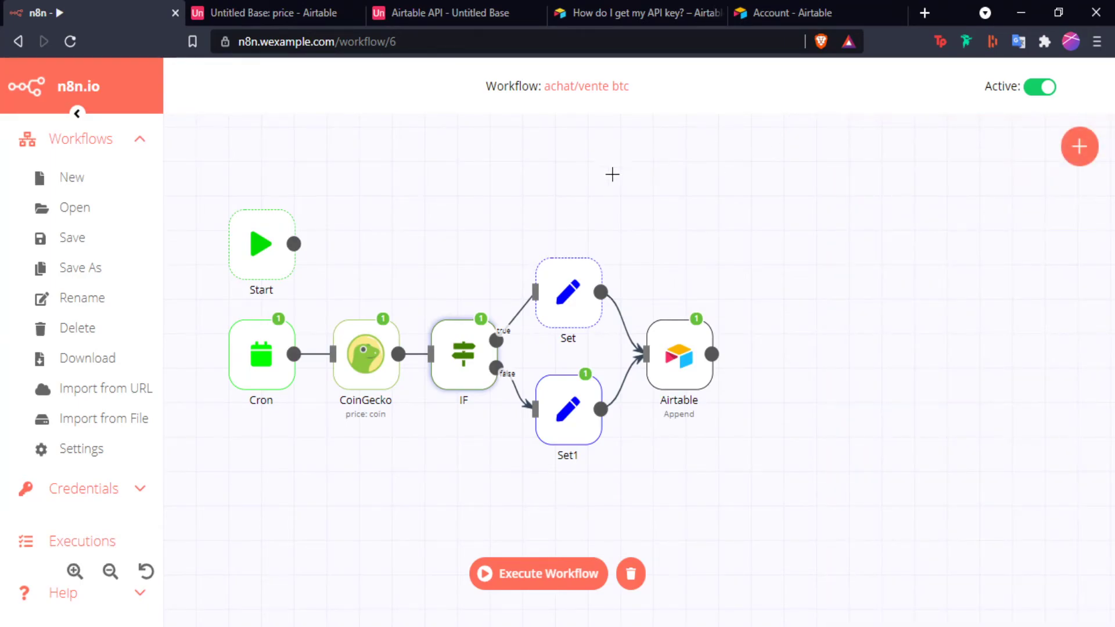
Check the Airtable price table for the fourth record, a new 'vente', then return to n8n
click(234, 6)
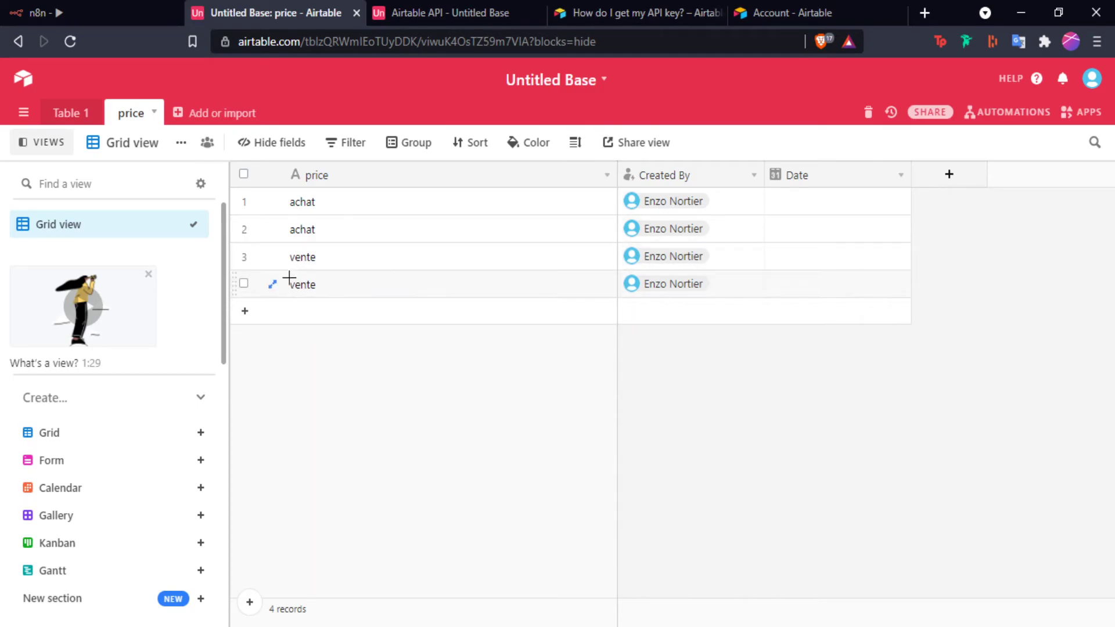
click(109, 14)
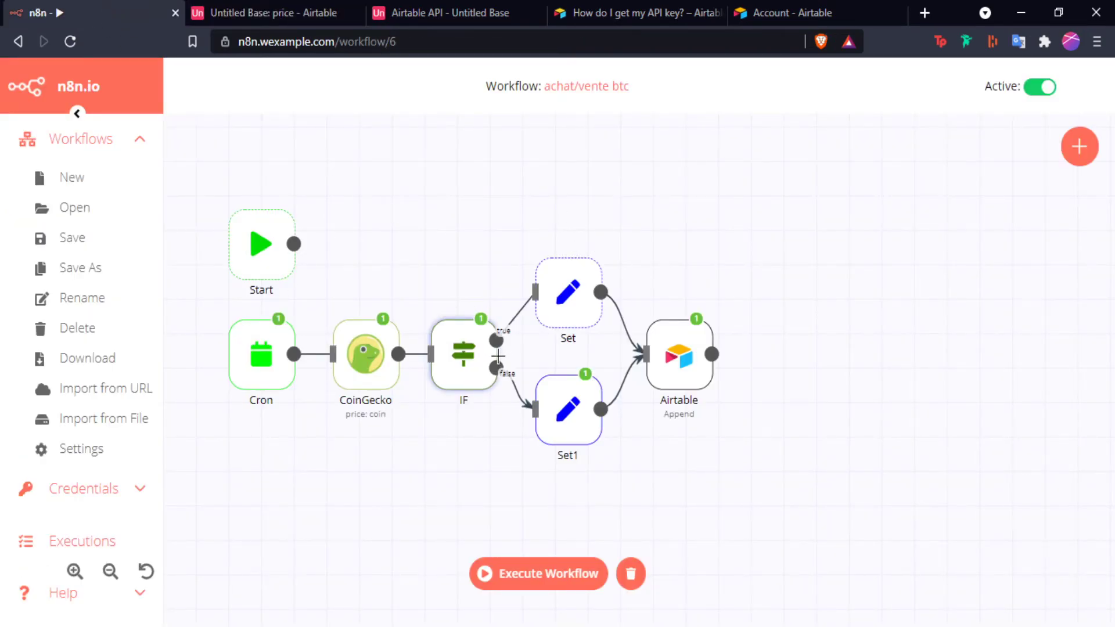
Load the saved WEXAMPLE_MAIN workflow with its Twitter, RocketChat and schedule nodes
click(92, 212)
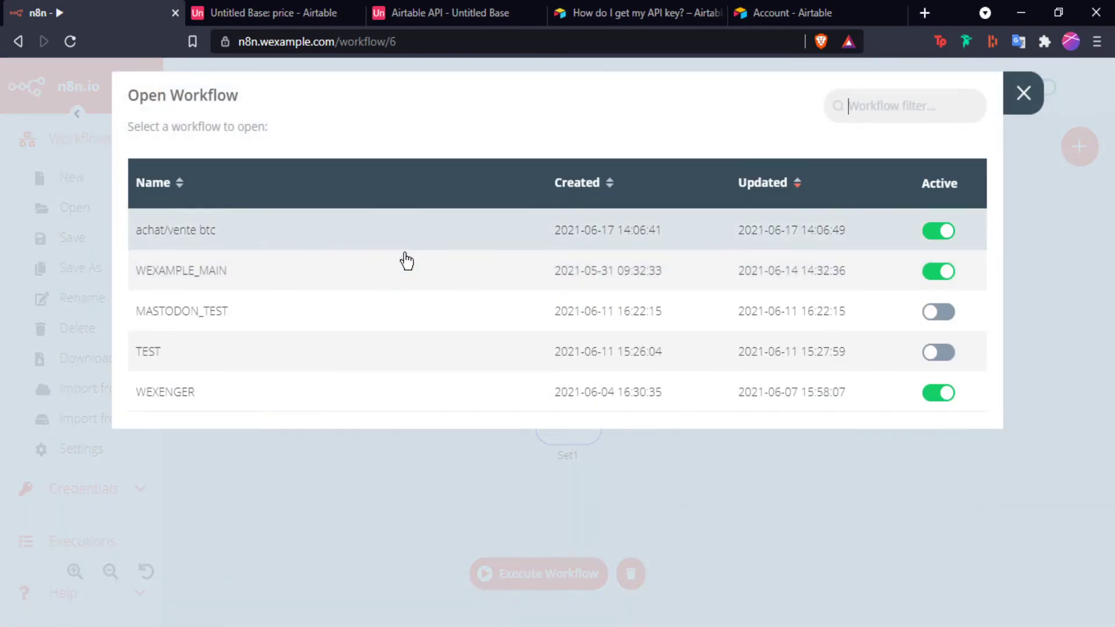
click(405, 274)
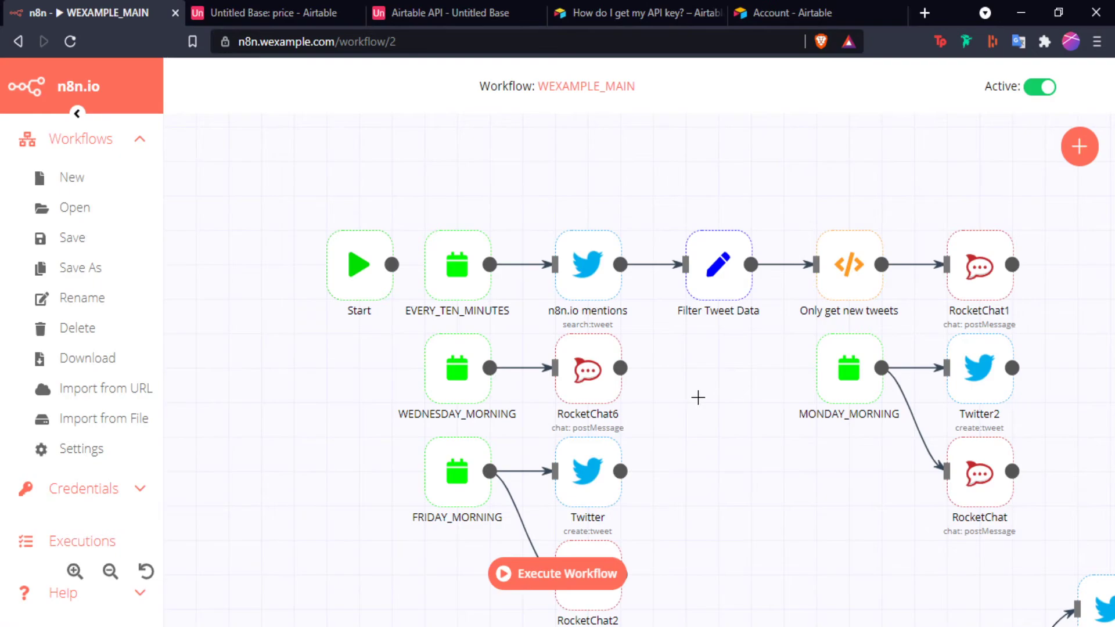
scroll(675, 401, down, 2)
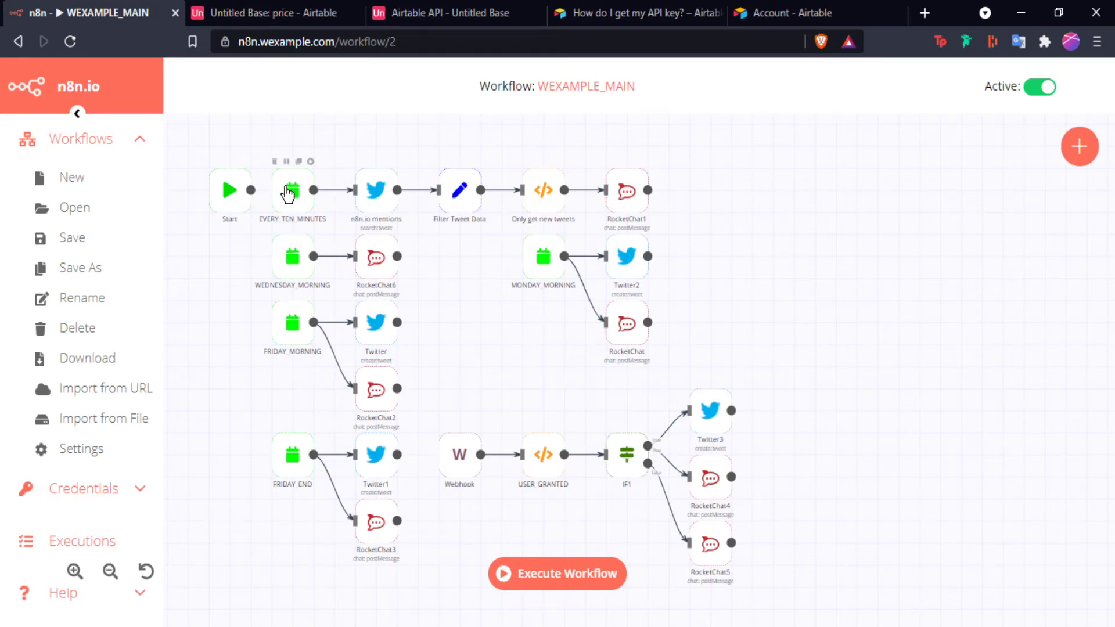
Inspect the EVERY_TEN_MINUTES trigger and its 10-minute interval
double_click(293, 194)
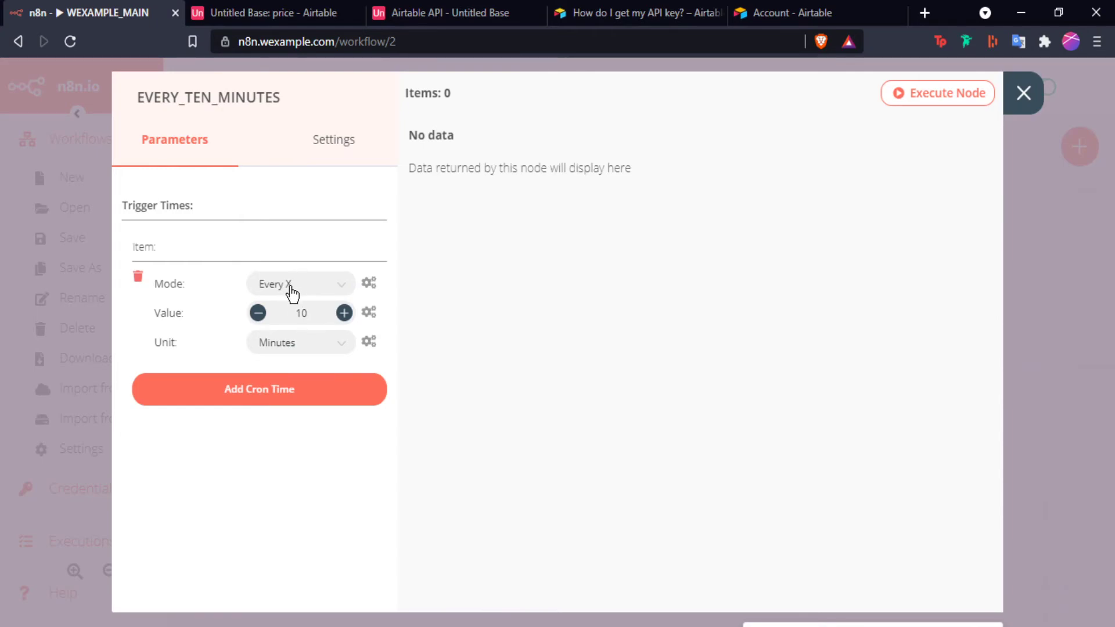
drag(295, 310, 314, 312)
click(610, 303)
click(1022, 99)
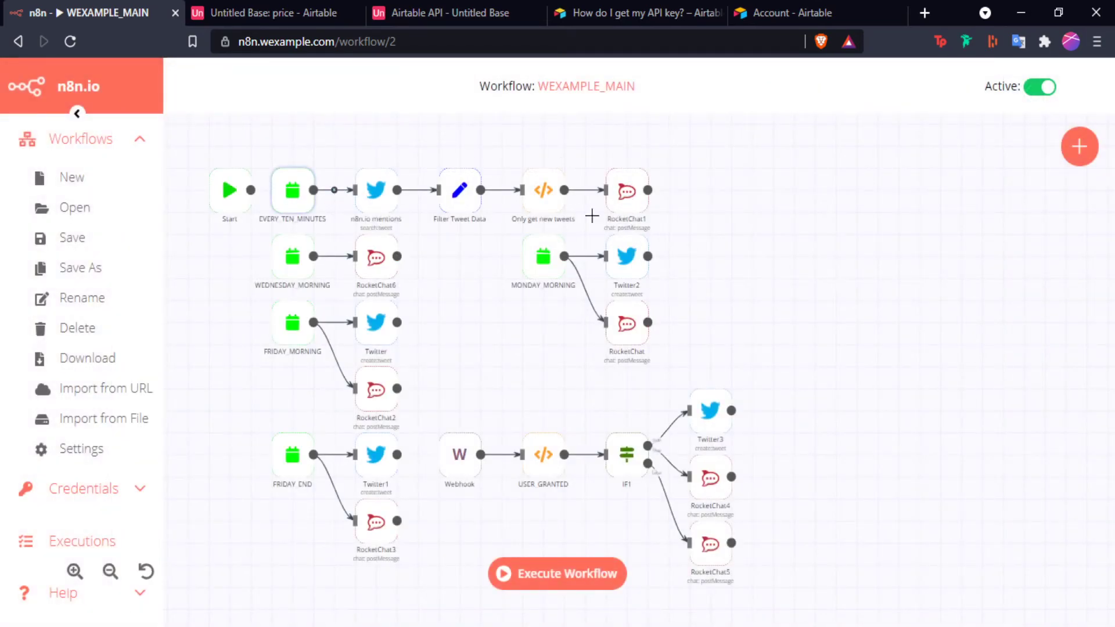
Review the n8n.io mentions search and Filter Tweet Data node settings
double_click(374, 197)
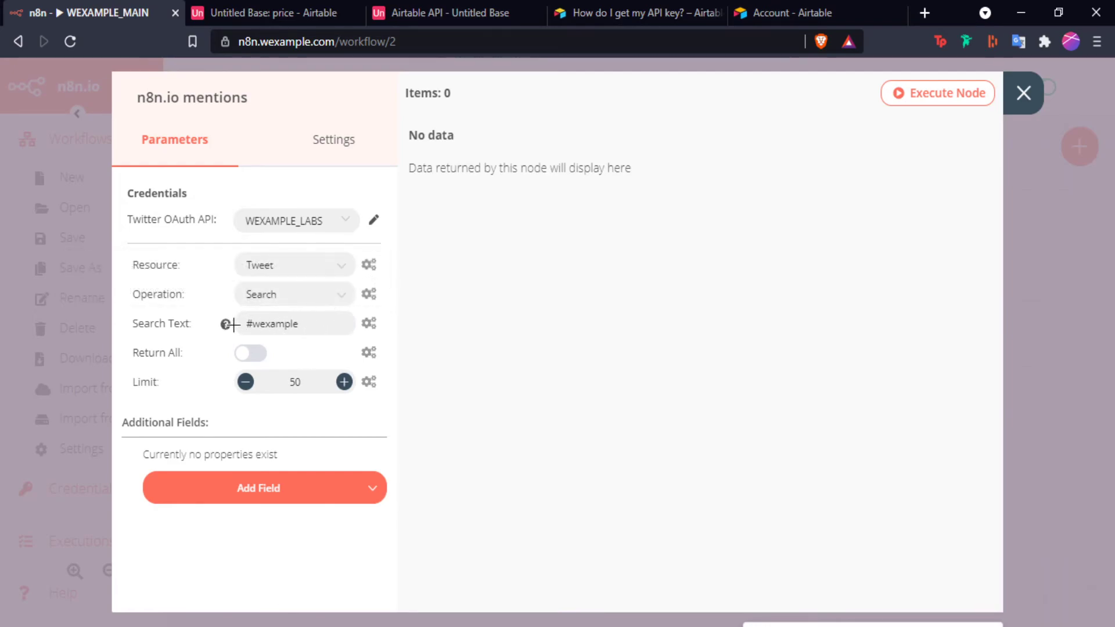
click(1023, 94)
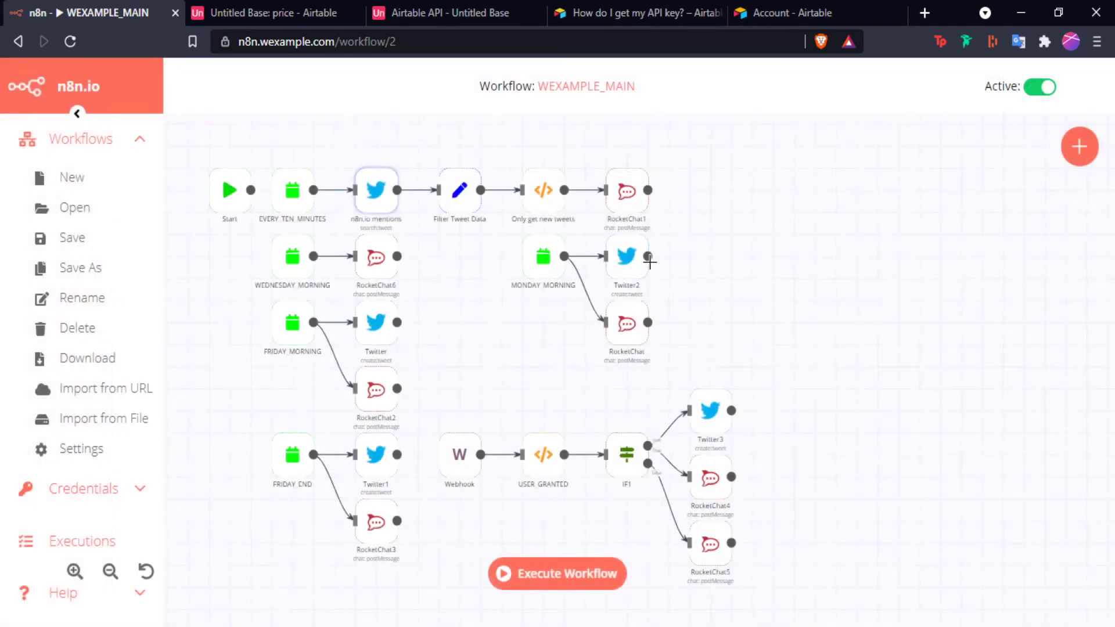
double_click(459, 190)
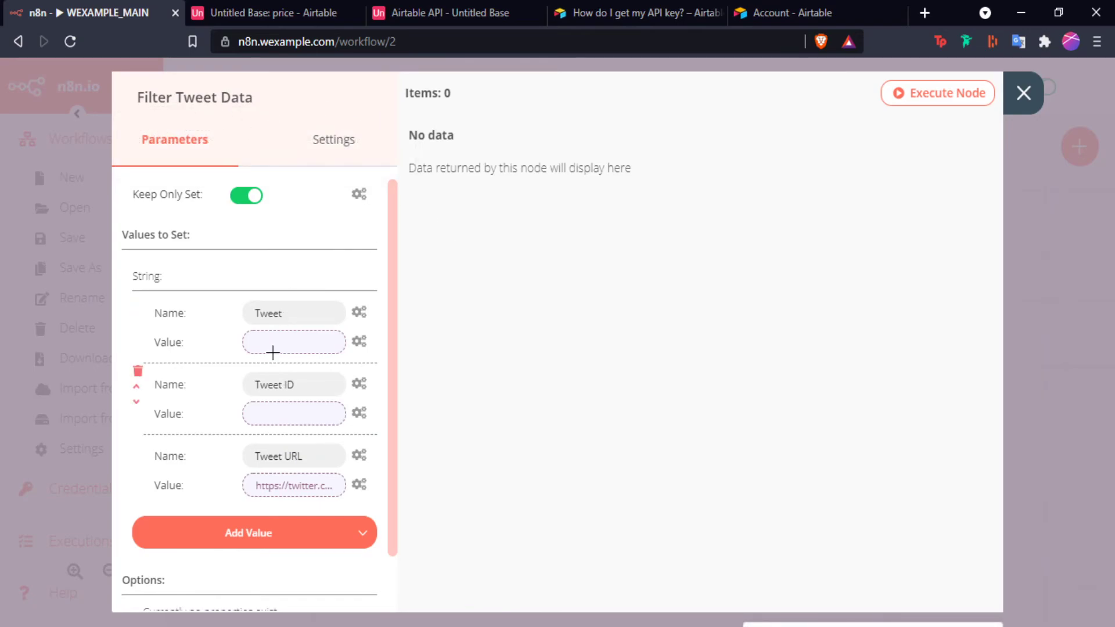
scroll(314, 366, down, 1)
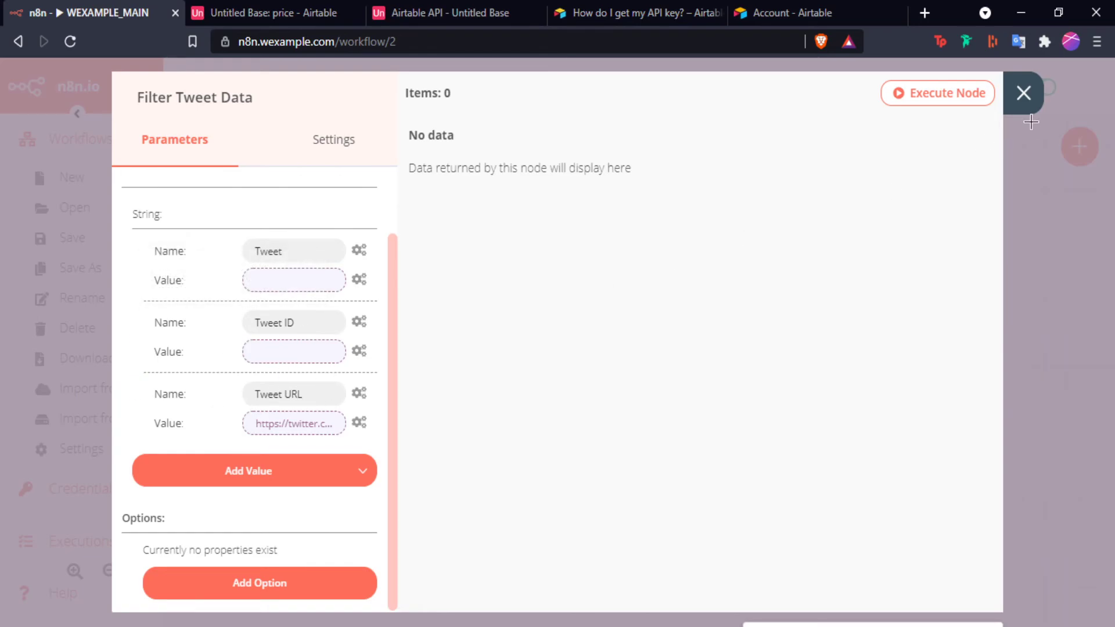
click(1023, 93)
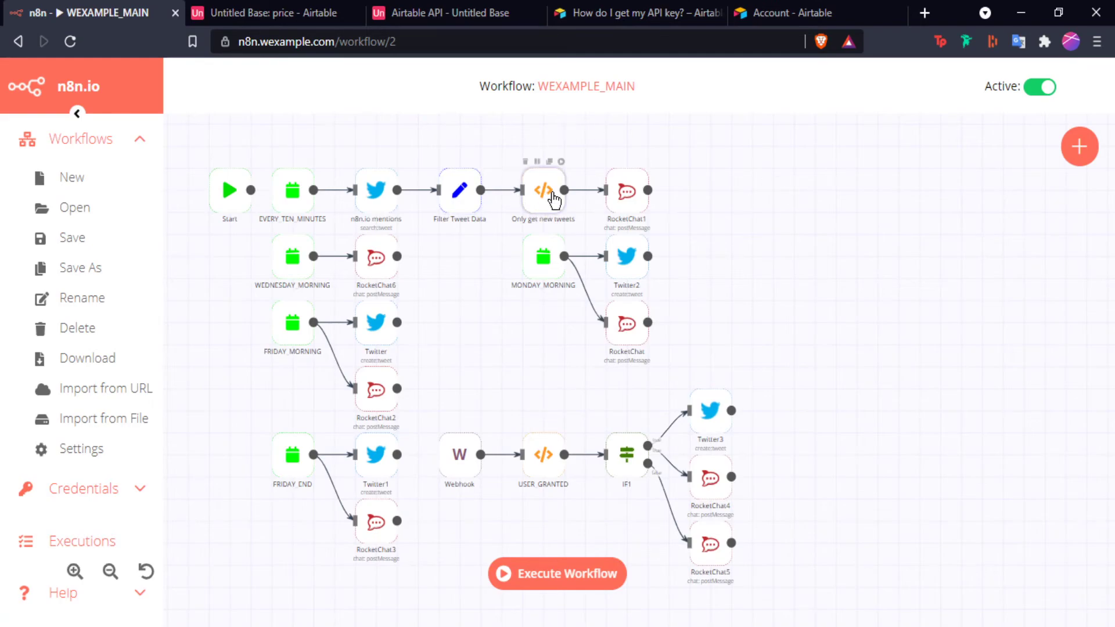
Look at the Only get new tweets code node and browse the addable nodes list
double_click(544, 191)
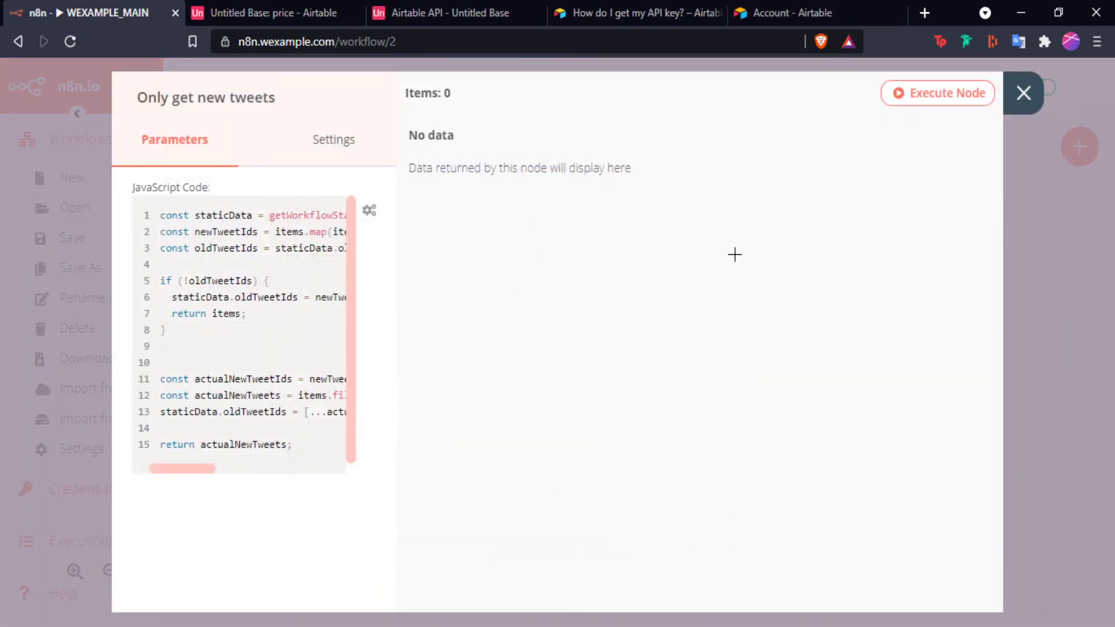
click(1024, 94)
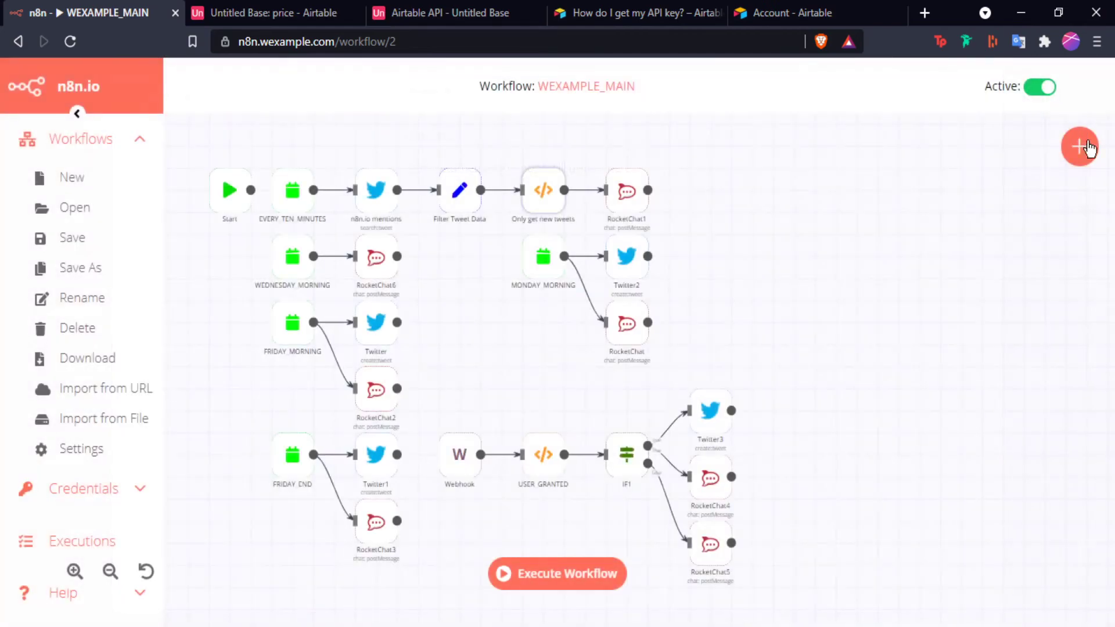
click(1080, 145)
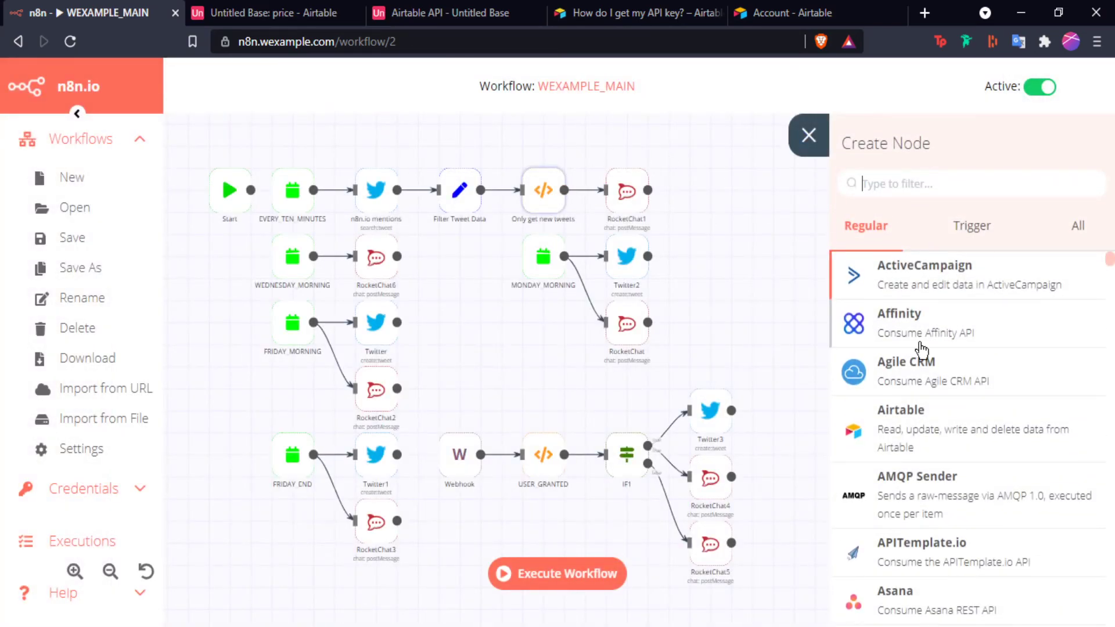
scroll(906, 372, down, 5)
scroll(888, 386, down, 10)
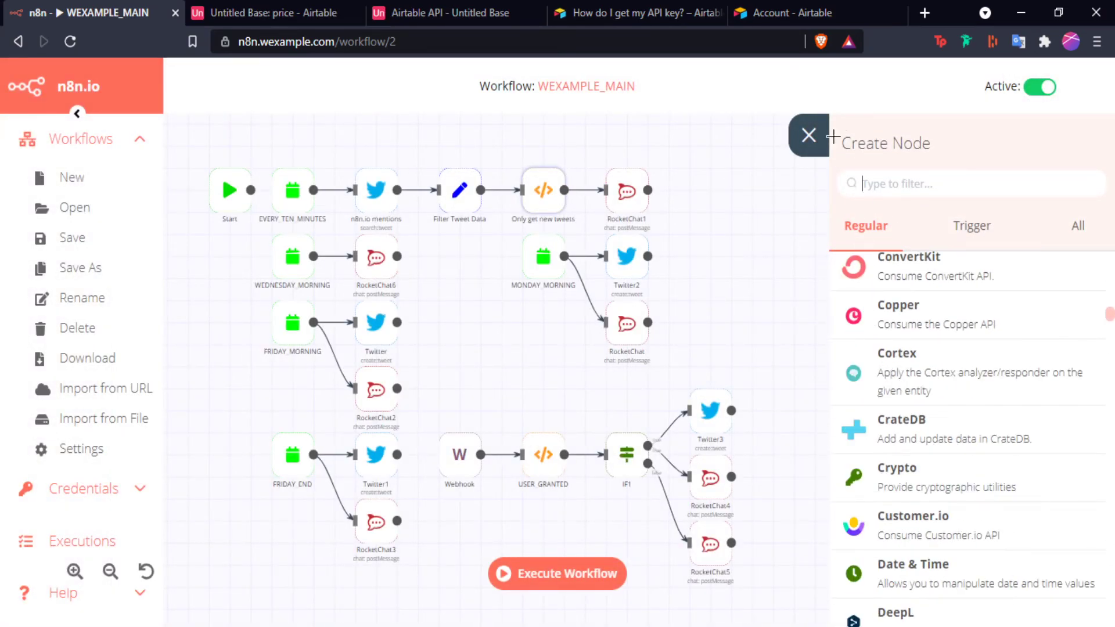
click(806, 136)
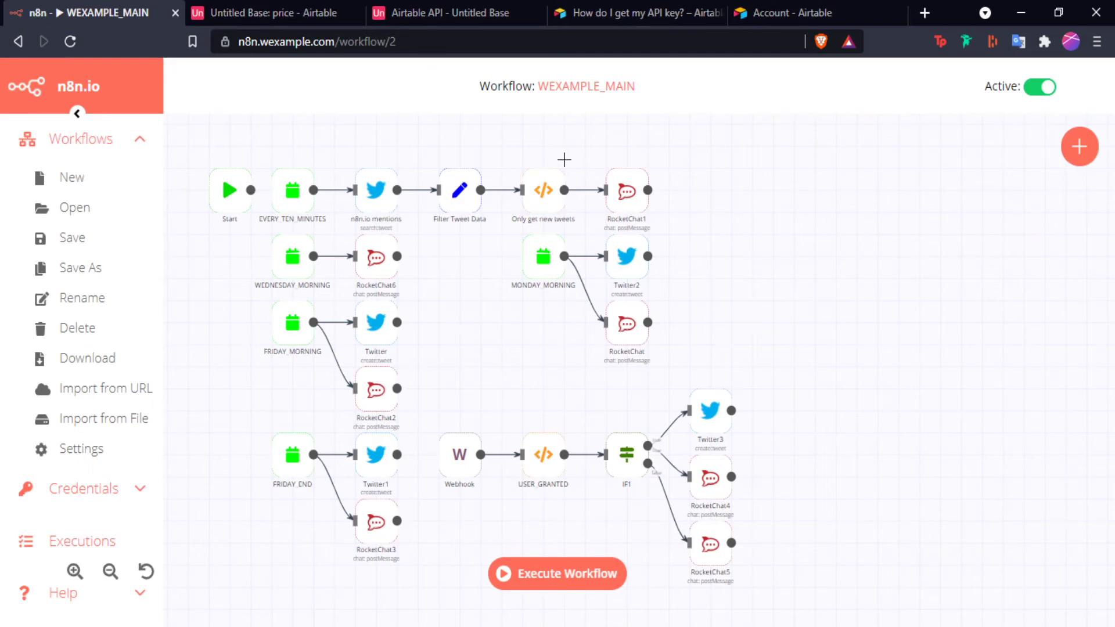
Read the Only get new tweets JavaScript code and its general settings in the full editor
double_click(546, 196)
mouse_move(179, 467)
mouse_down()
mouse_move(206, 479)
mouse_move(315, 472)
mouse_move(181, 469)
mouse_up()
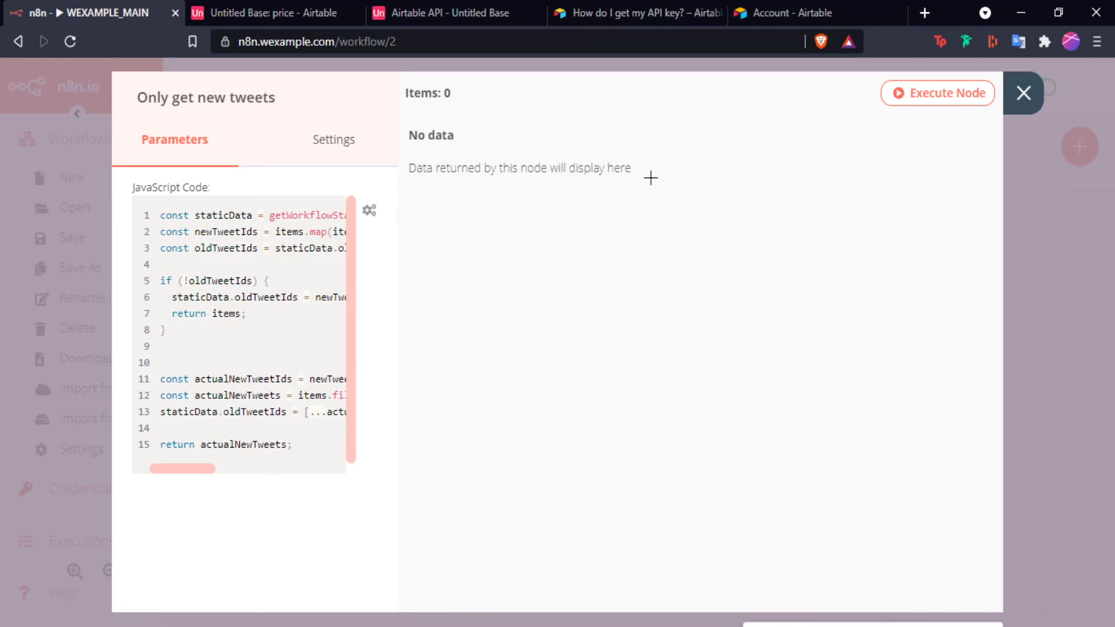
drag(184, 469, 216, 469)
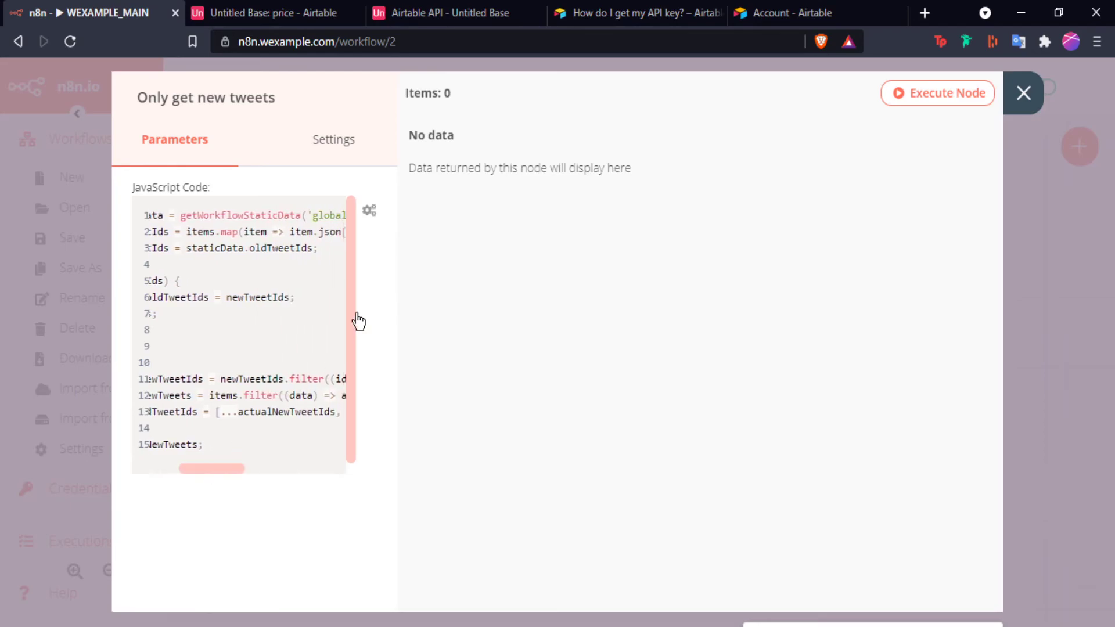
click(370, 214)
click(340, 155)
click(219, 155)
click(288, 366)
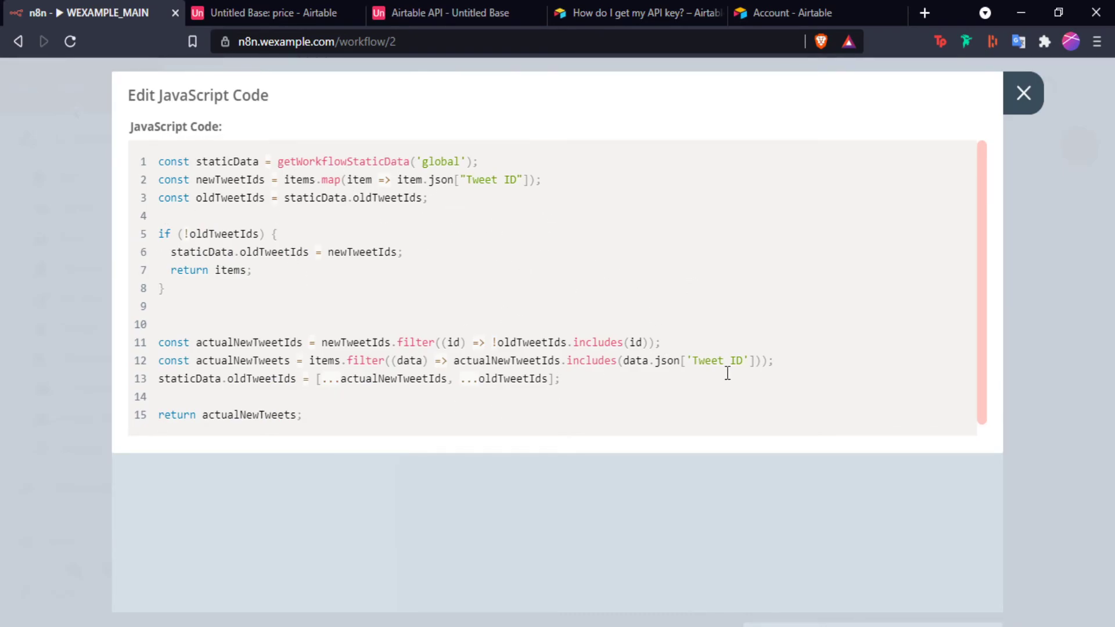
click(1024, 96)
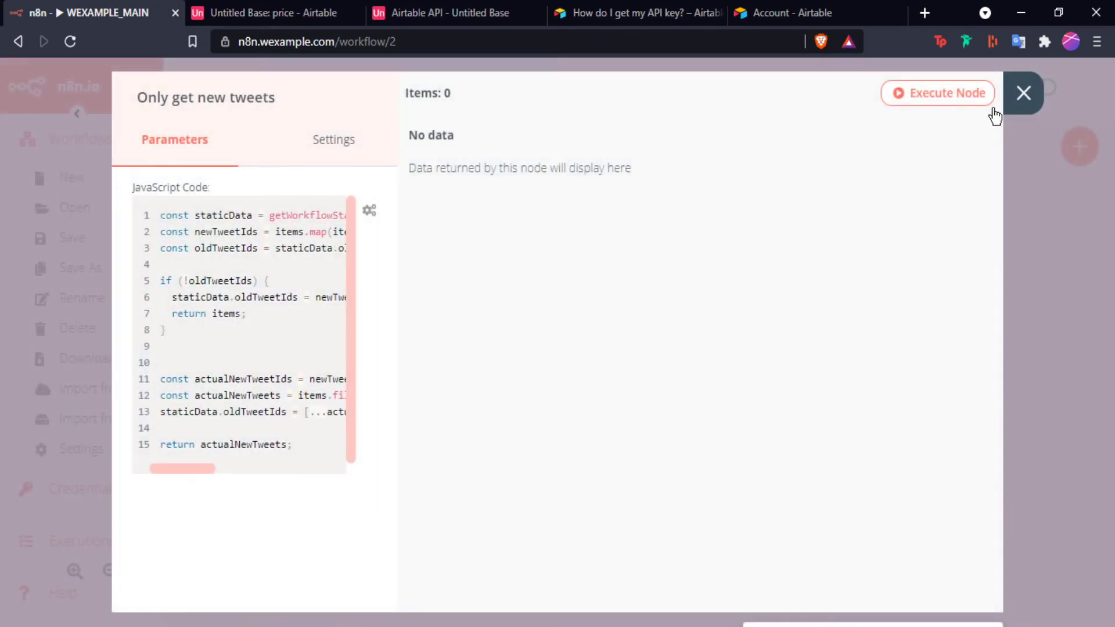
click(1024, 94)
Review the RocketChat1 message and the full Twitter2 tweet text
double_click(623, 195)
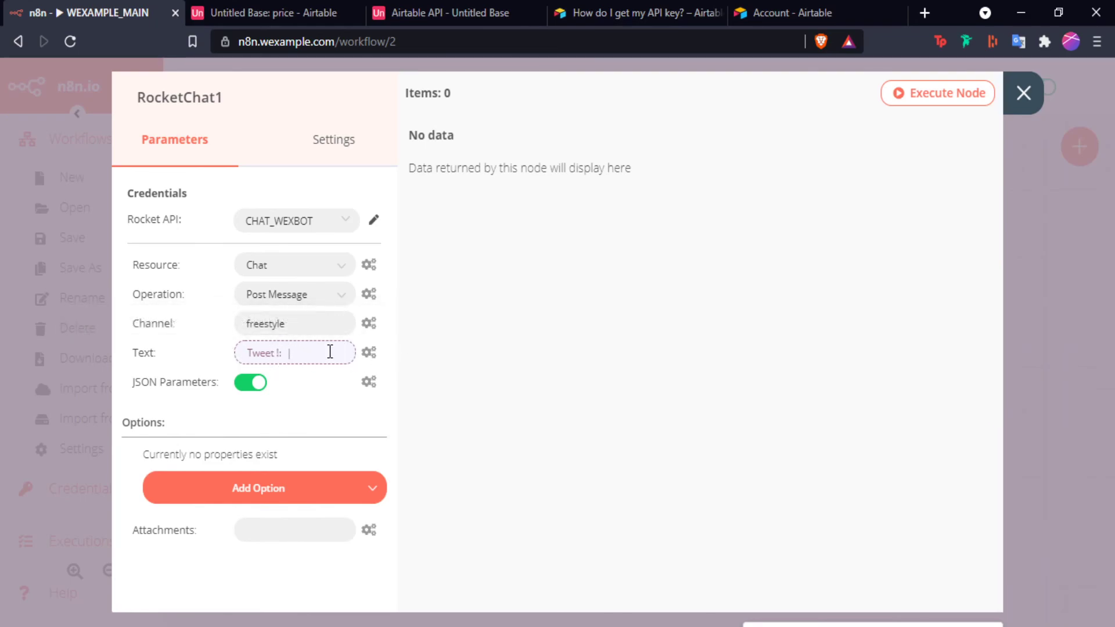
click(1014, 107)
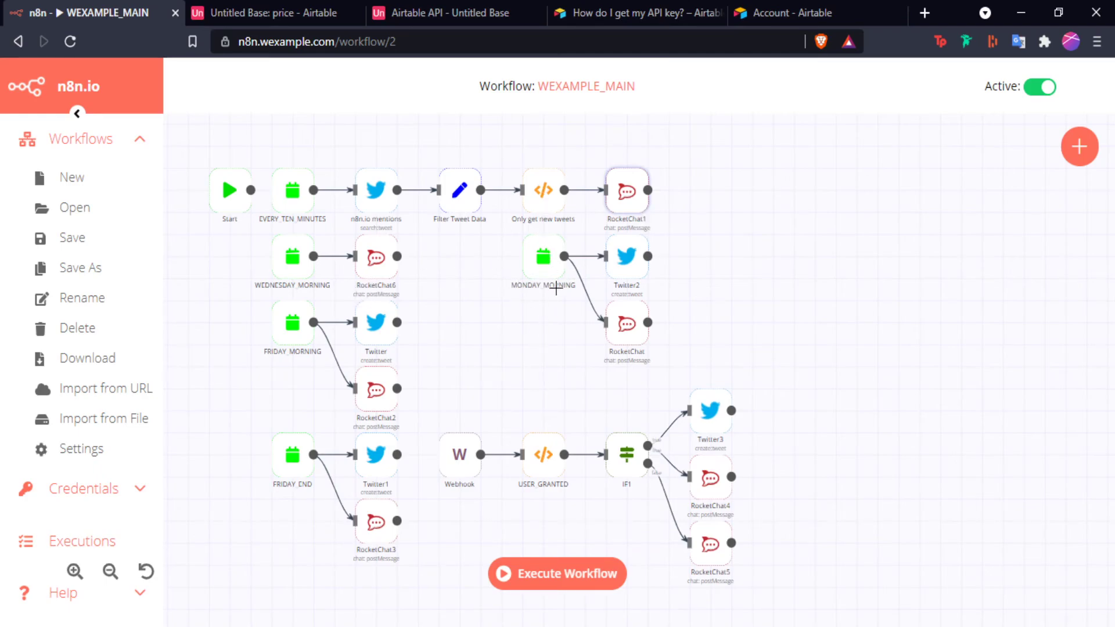
double_click(628, 265)
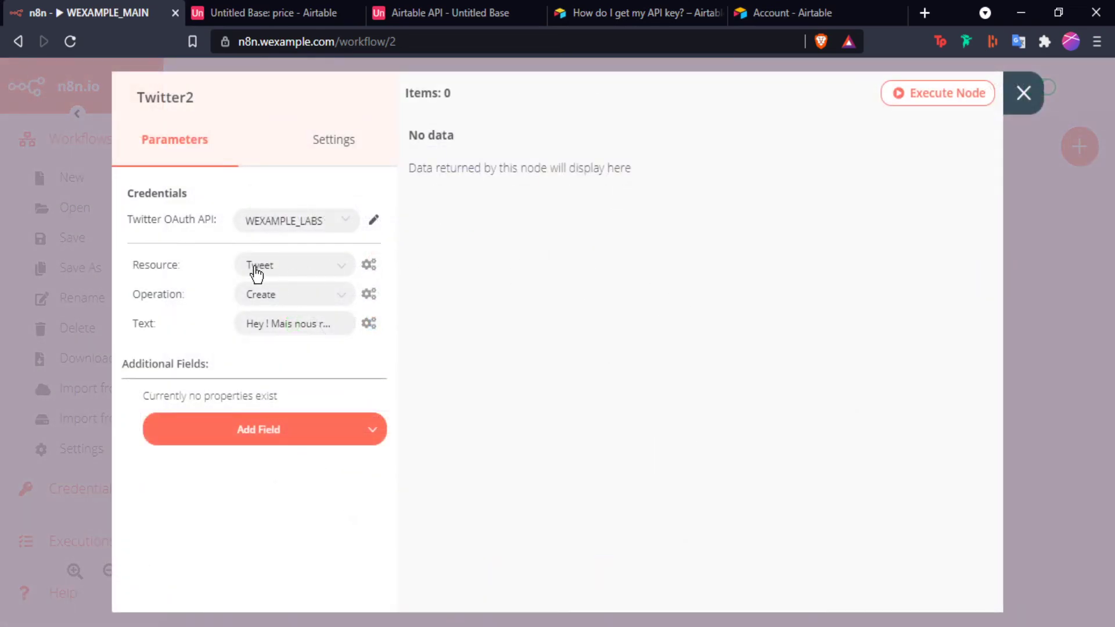
click(347, 322)
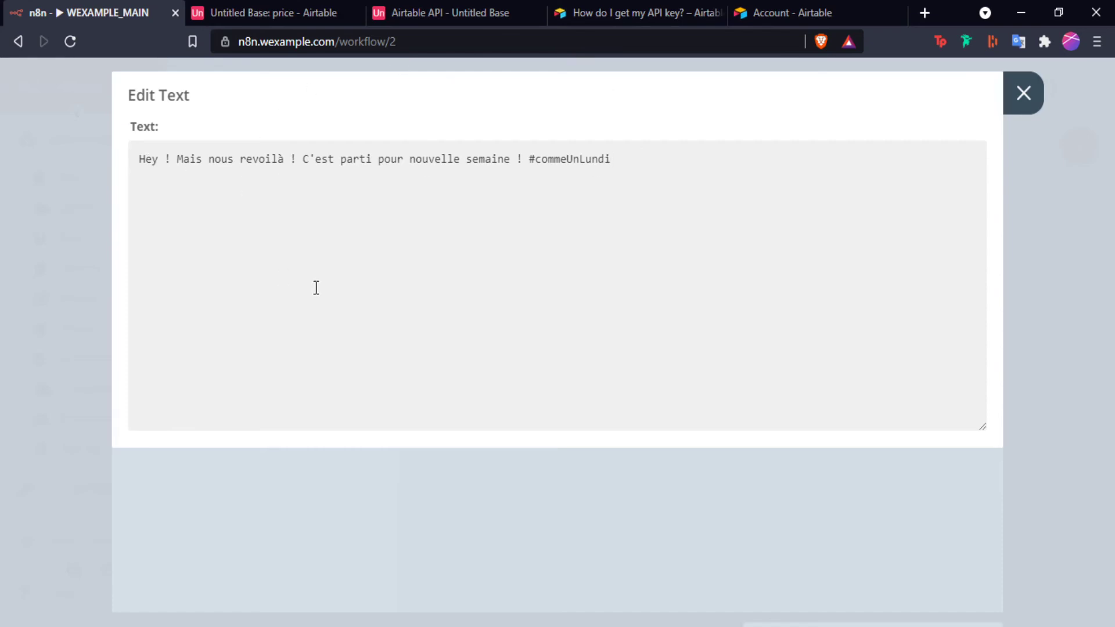
click(653, 162)
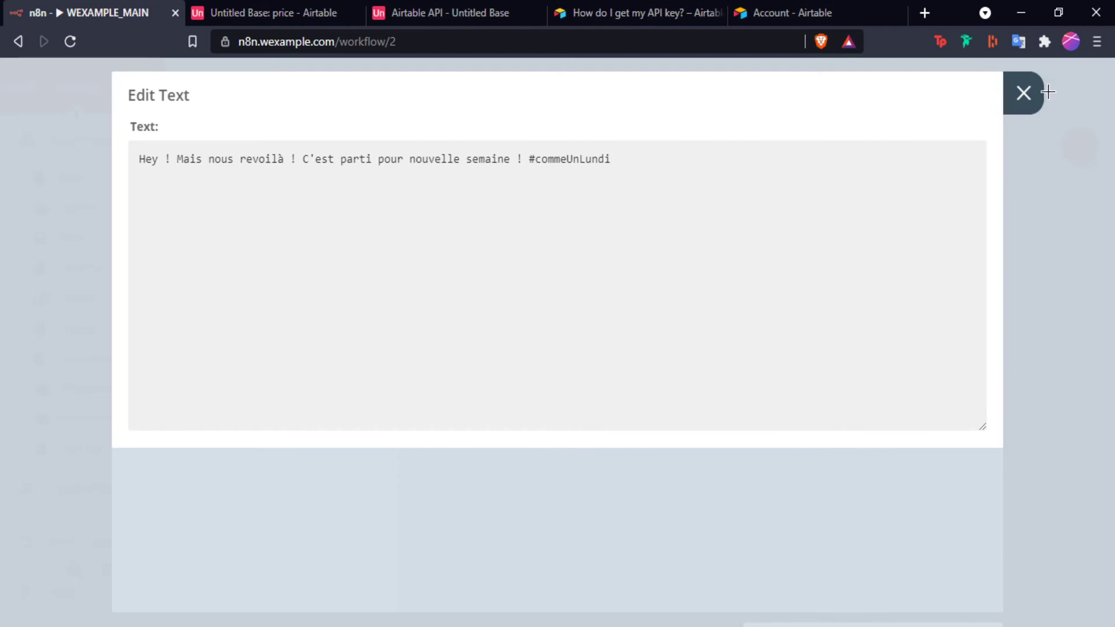
click(1024, 93)
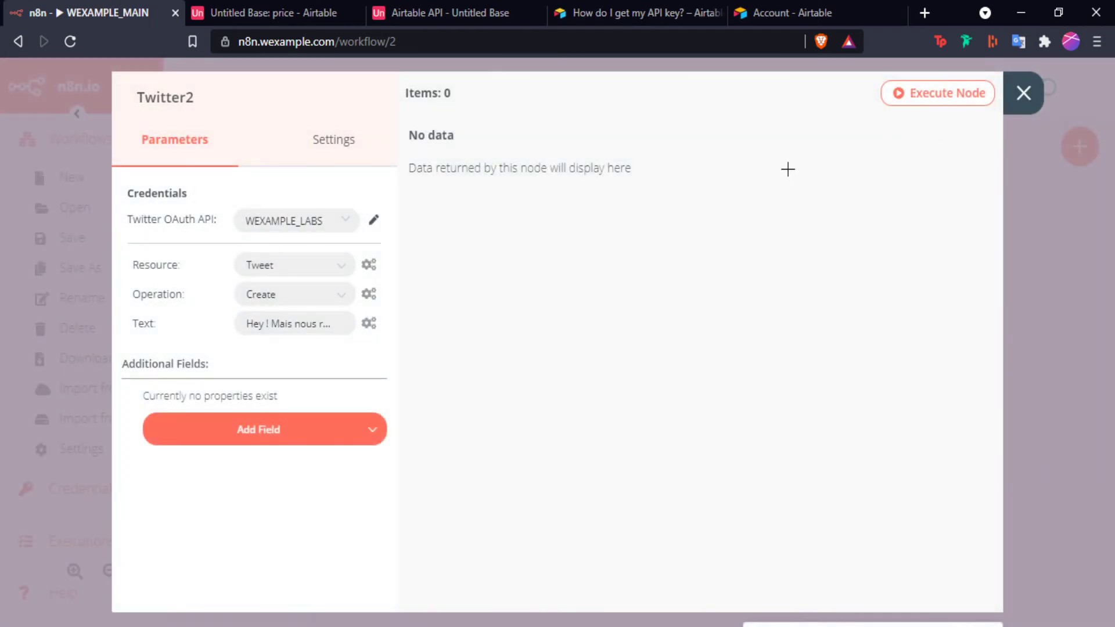
click(1023, 93)
Check the MONDAY_MORNING and WEDNESDAY_MORNING schedules and the RocketChat6 message
double_click(551, 258)
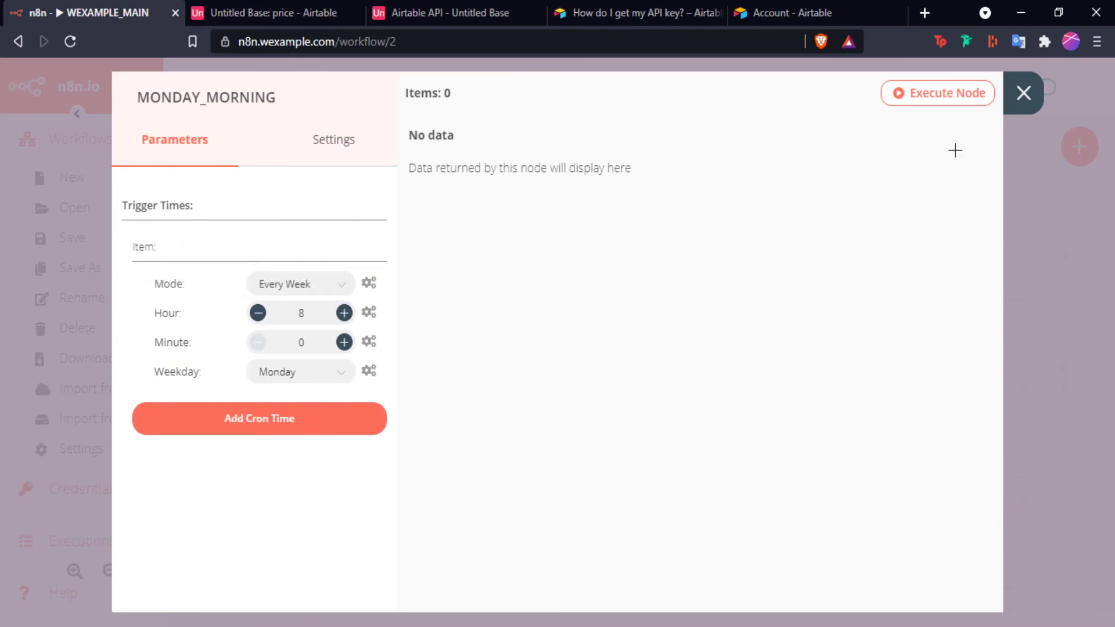
click(1023, 93)
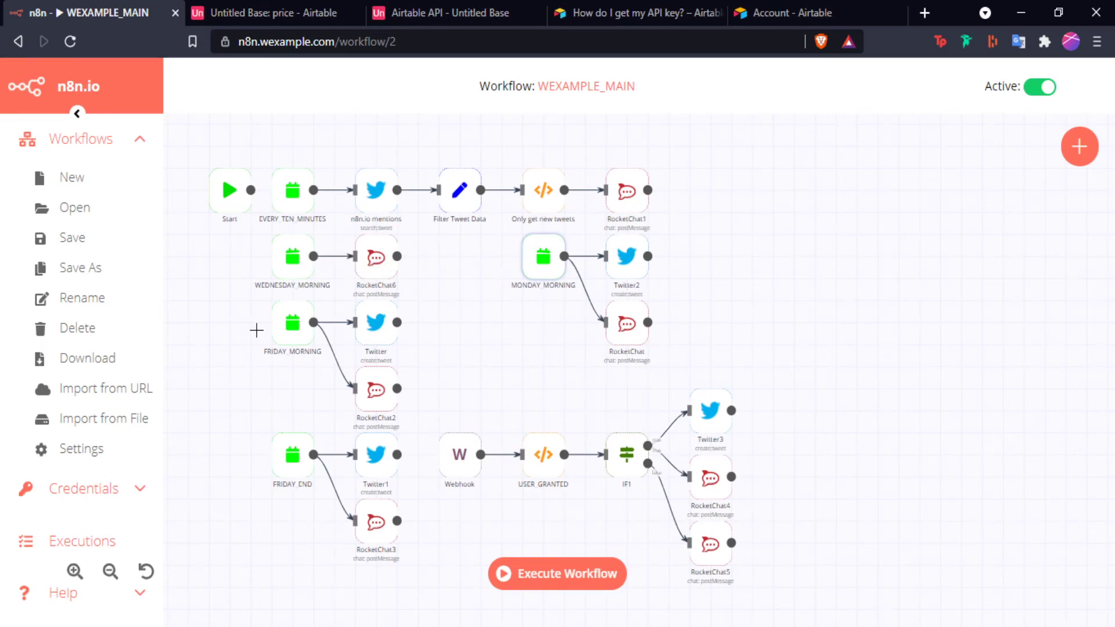
double_click(294, 259)
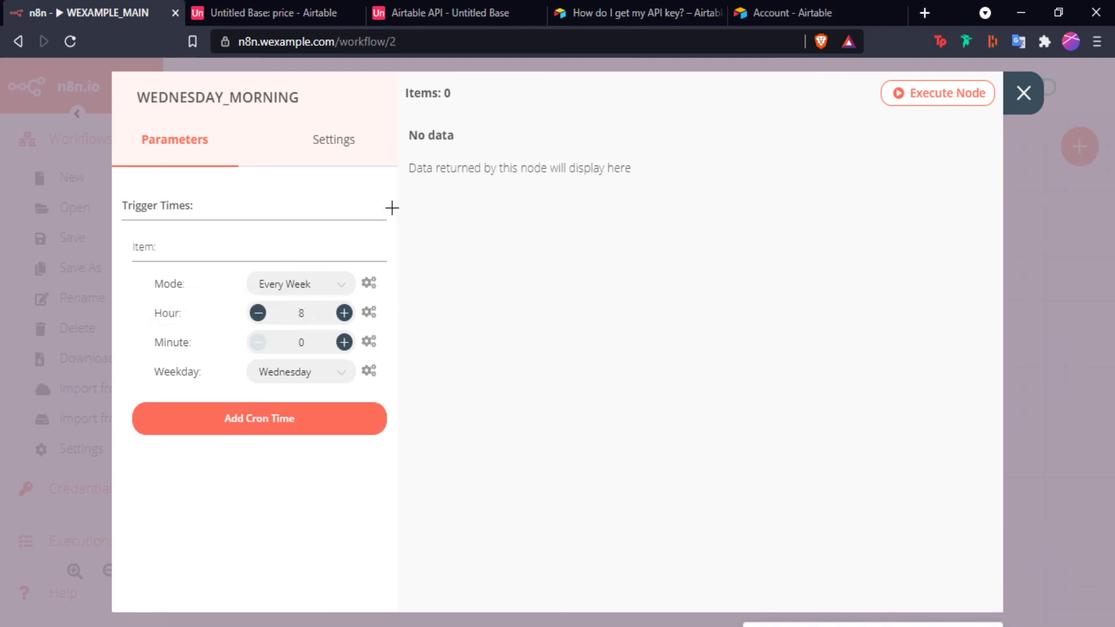
click(1024, 95)
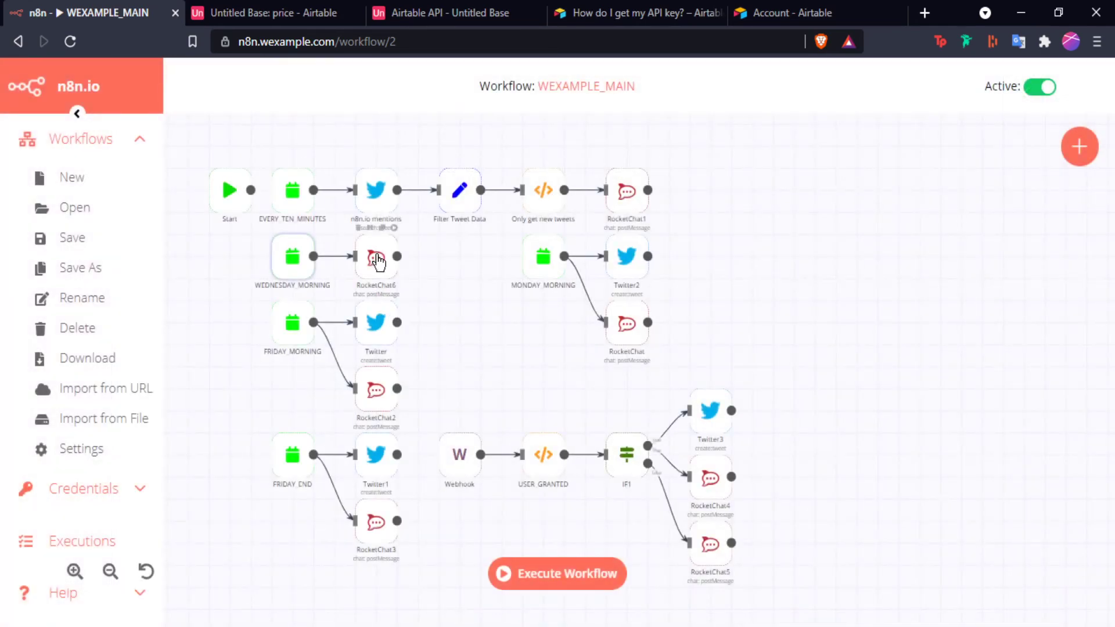
double_click(376, 257)
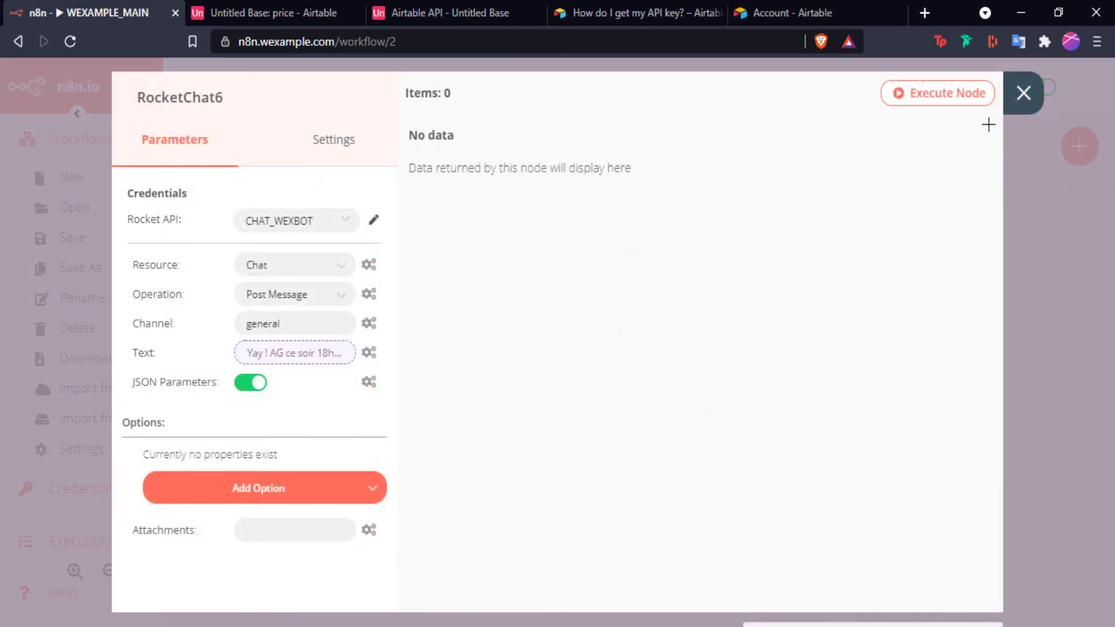
click(1024, 93)
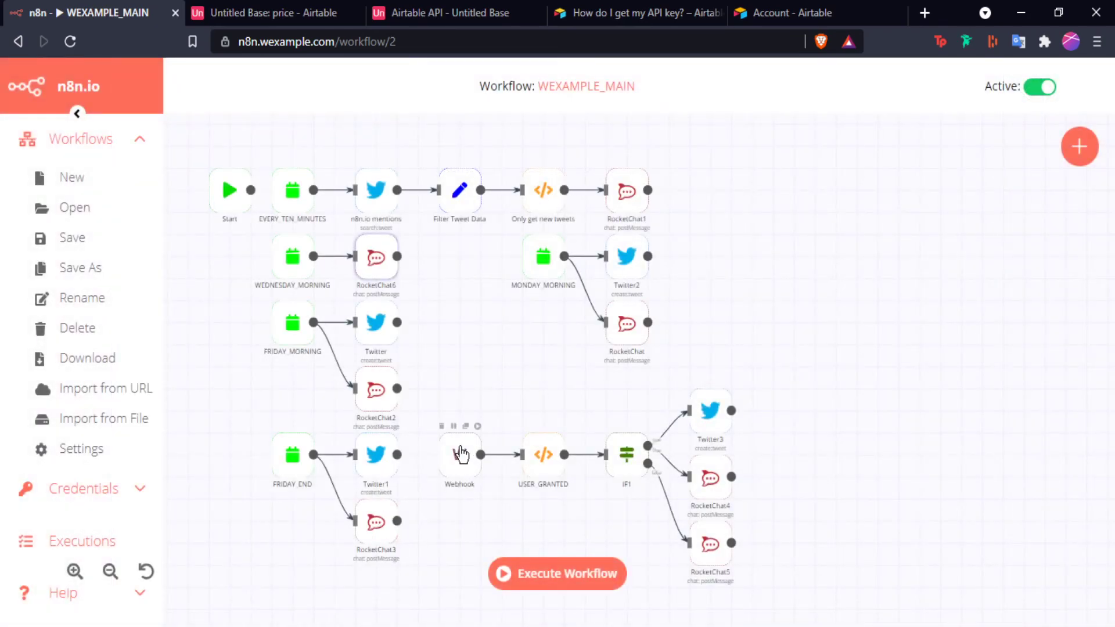
Select the webhook branch and inspect the Webhook node's settings
drag(445, 401, 787, 572)
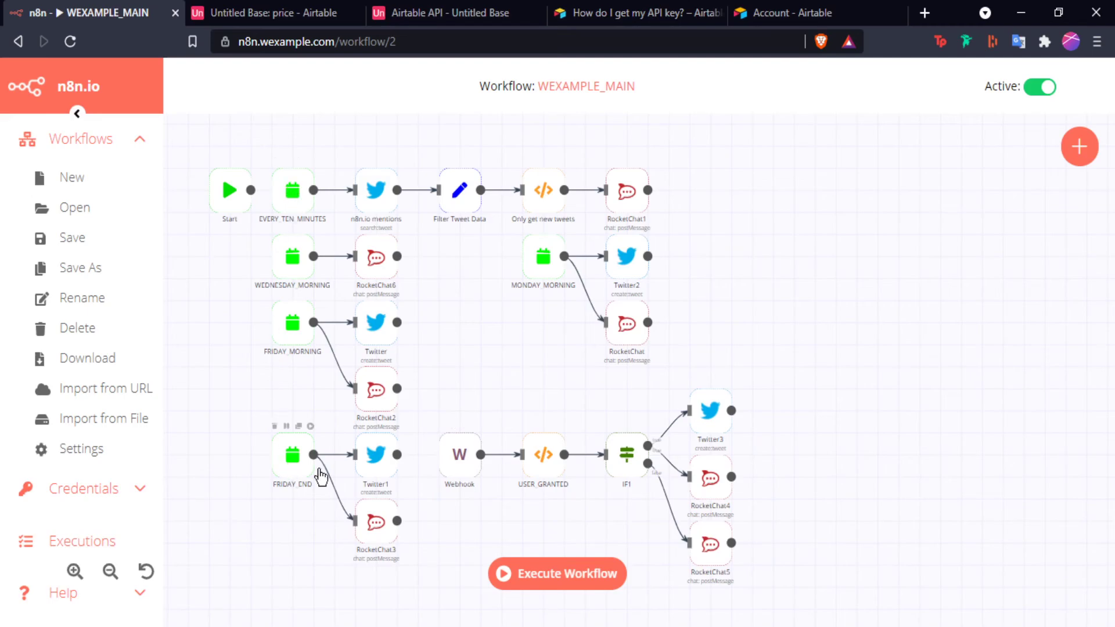
double_click(459, 454)
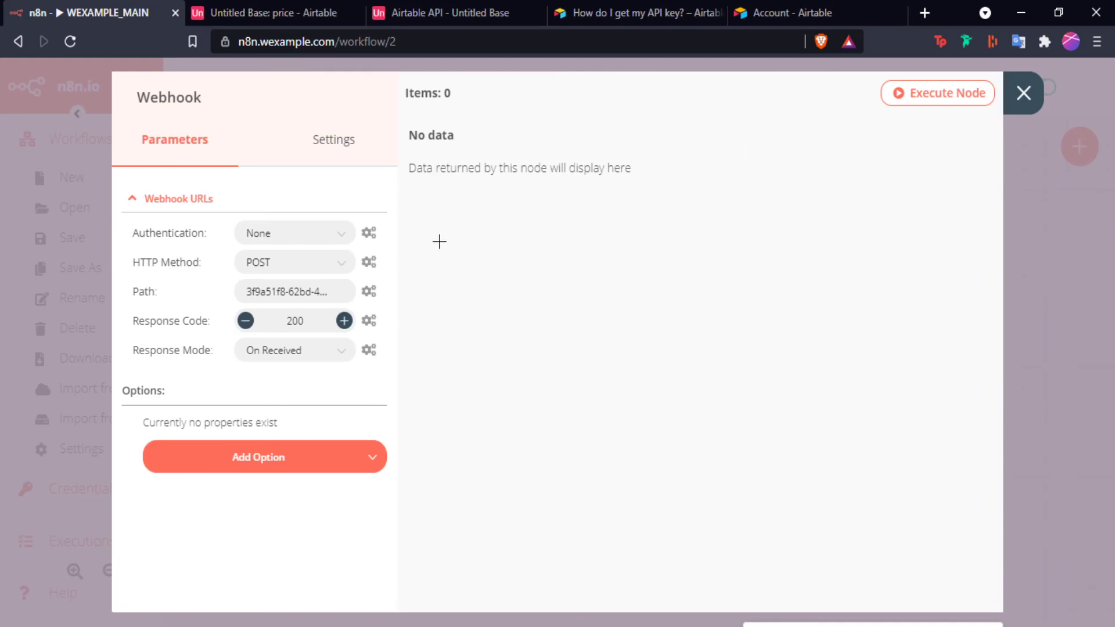
click(1024, 92)
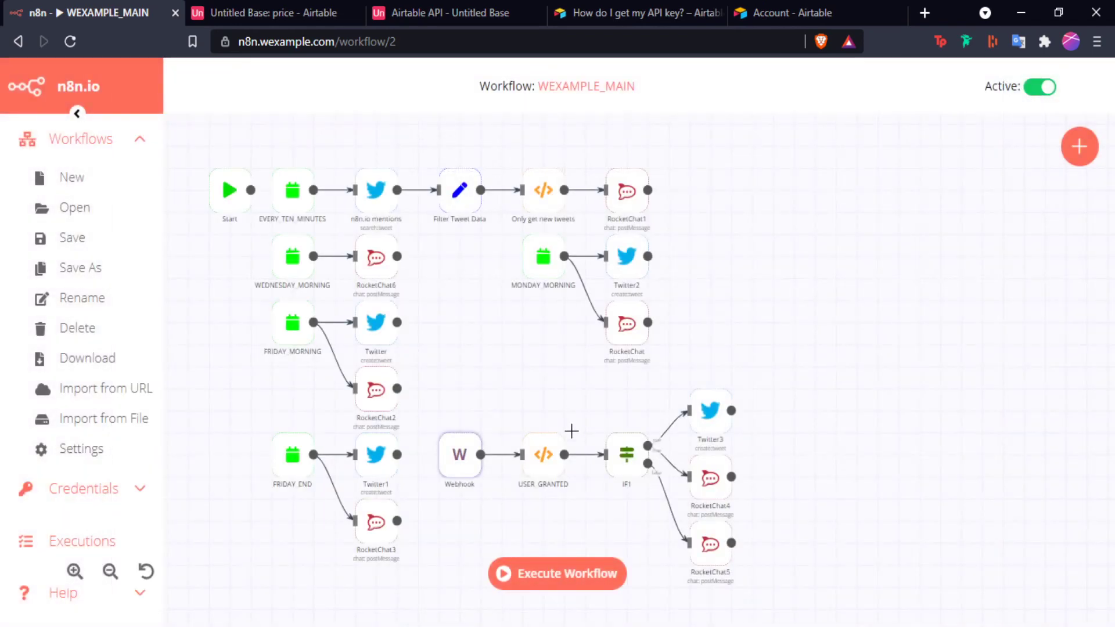
drag(837, 388, 492, 552)
click(868, 498)
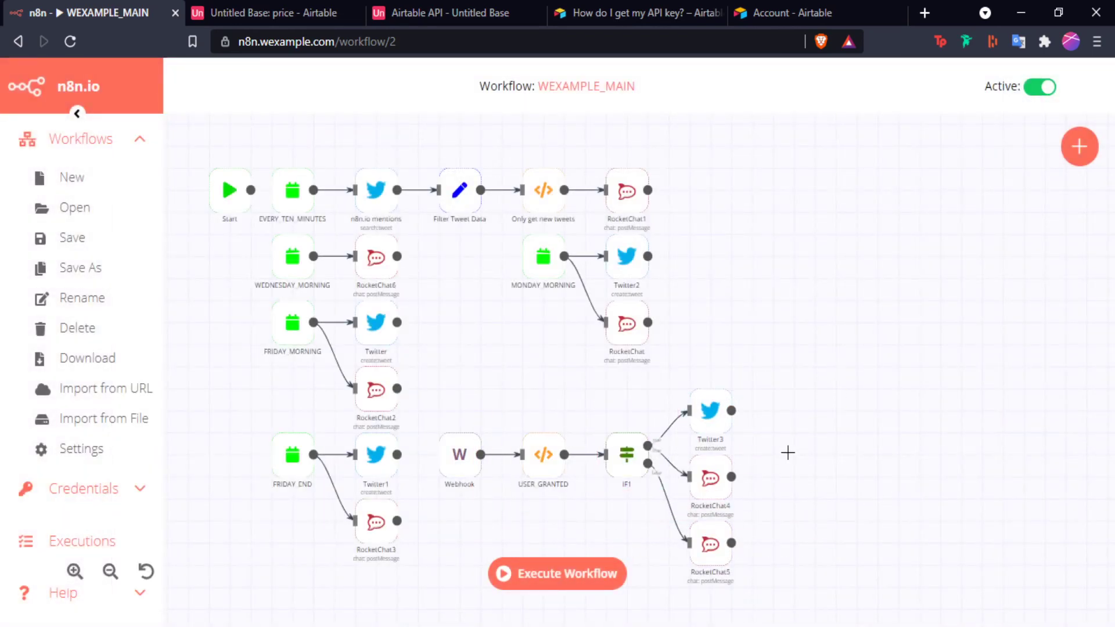
Inspect the Twitter3 settings and USER_GRANTED code, then select Twitter3, RocketChat4 and RocketChat5
double_click(713, 428)
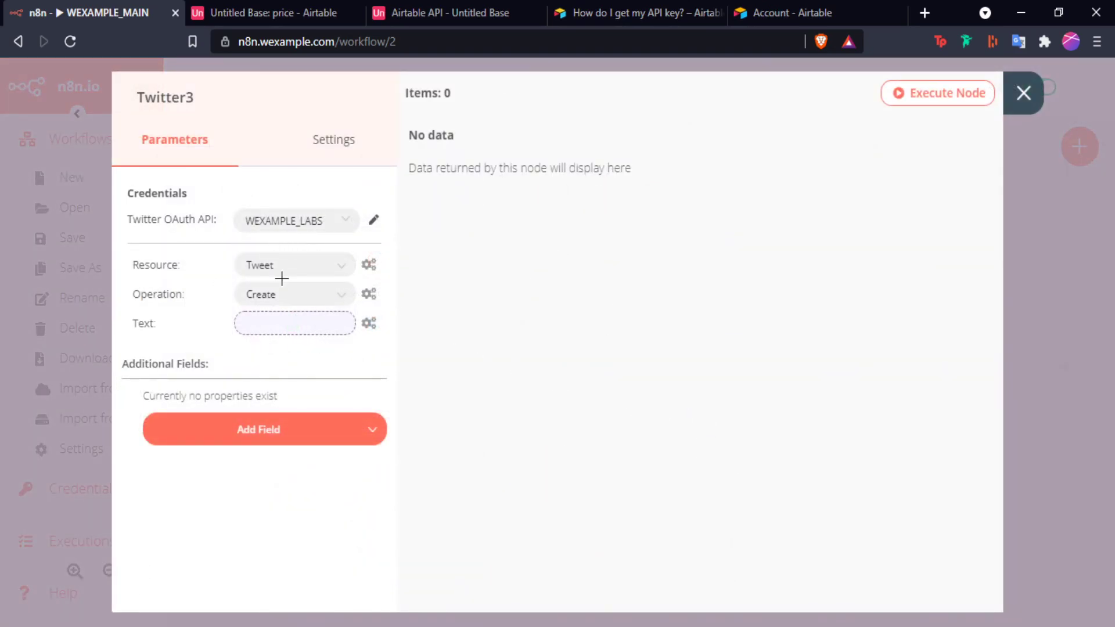
click(1021, 92)
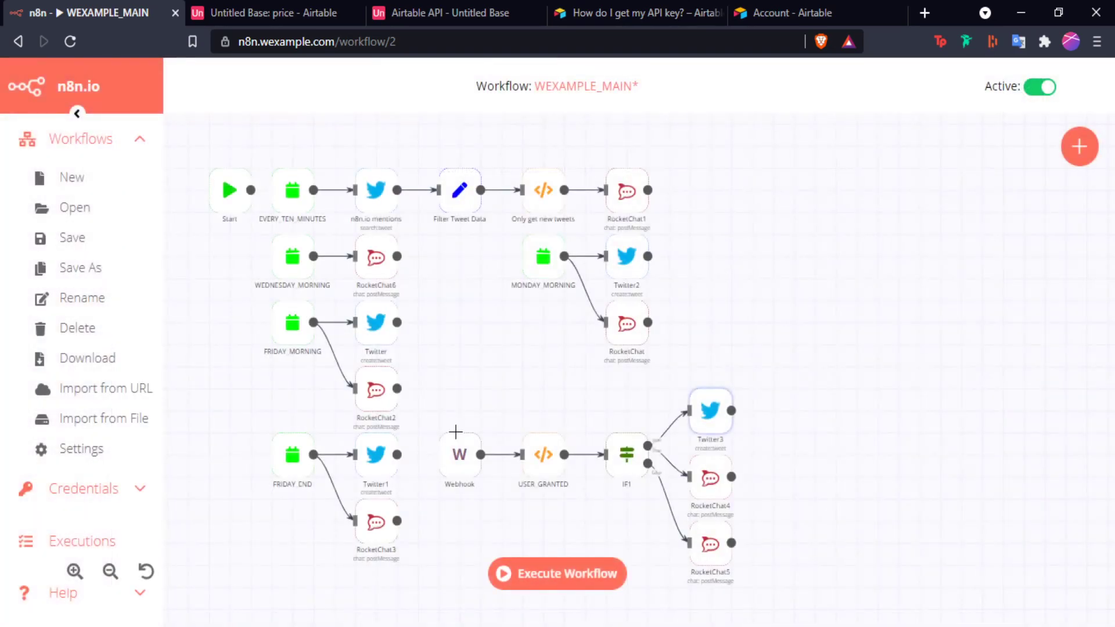
double_click(539, 457)
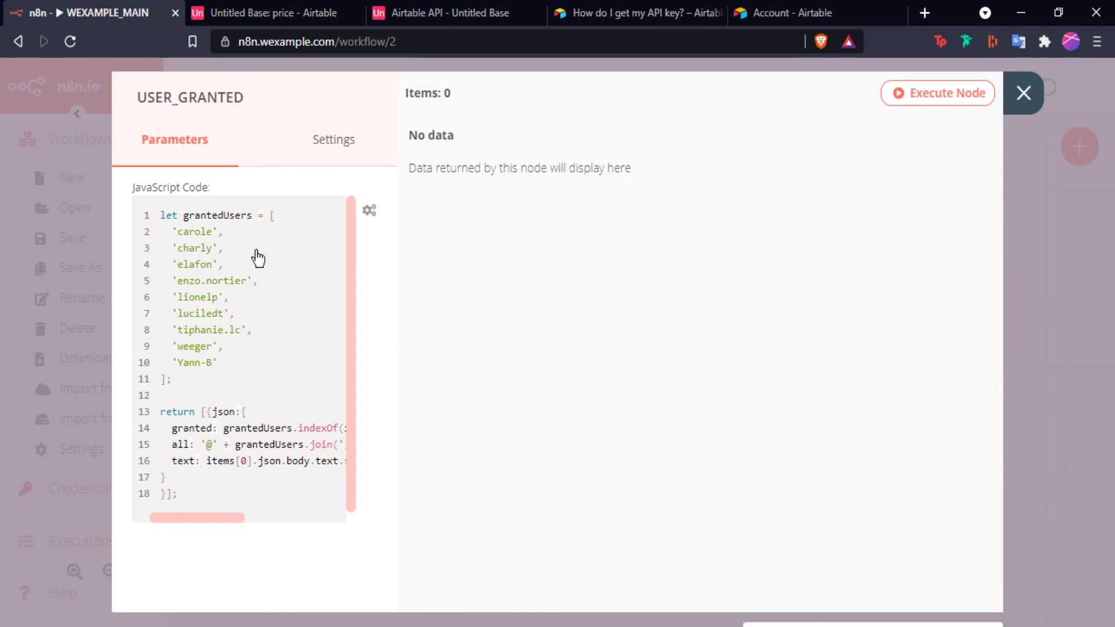
mouse_move(204, 518)
mouse_down()
mouse_move(286, 519)
mouse_move(200, 522)
mouse_up()
click(1024, 93)
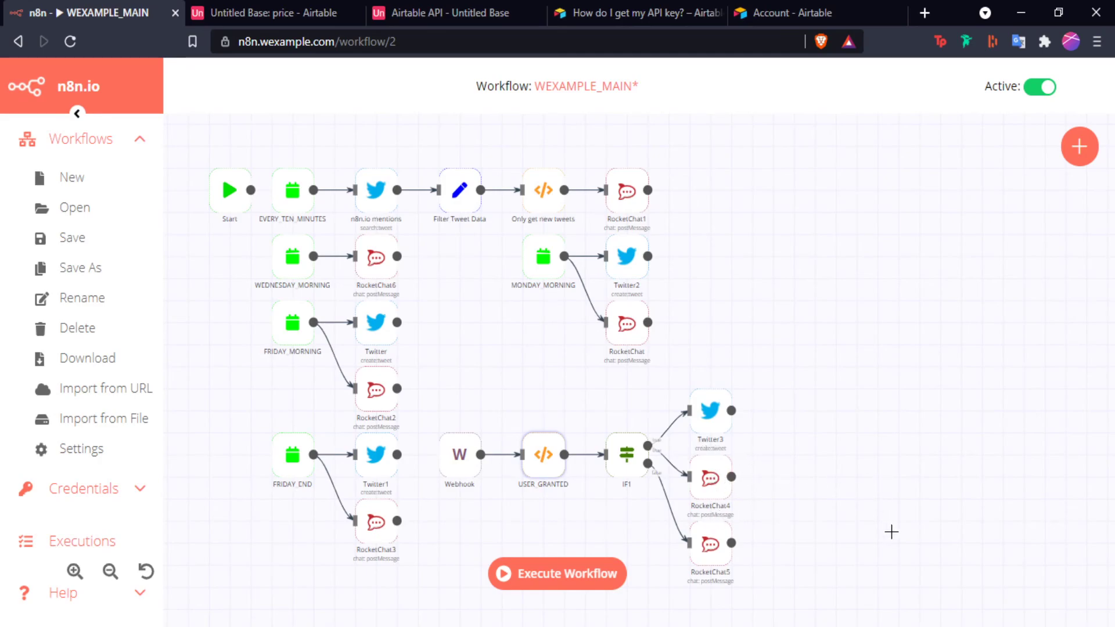
drag(809, 360, 690, 592)
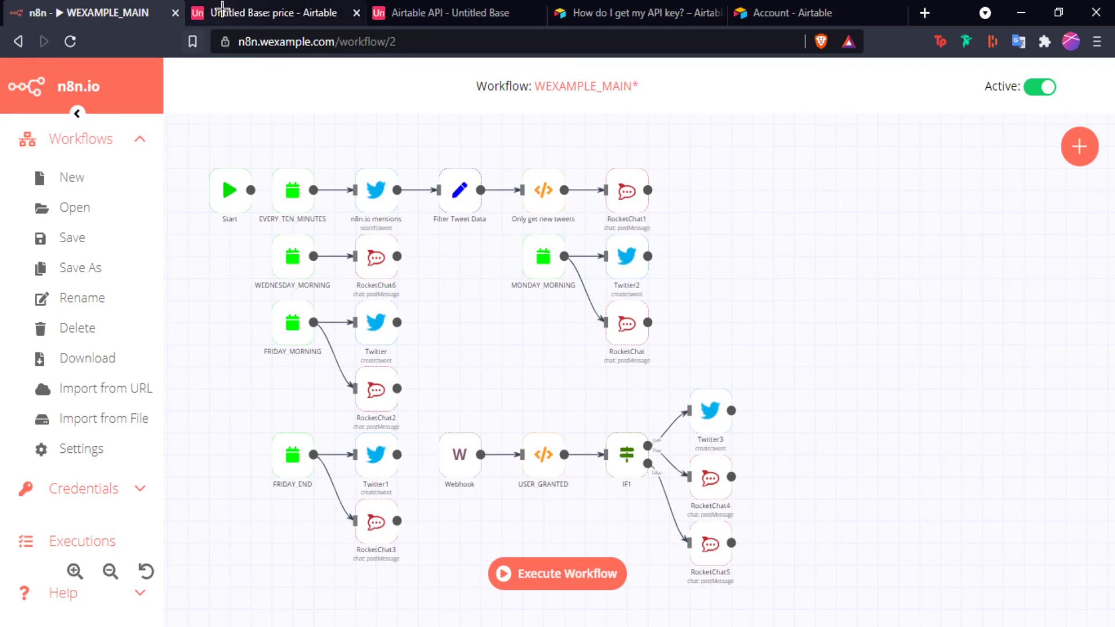
click(265, 12)
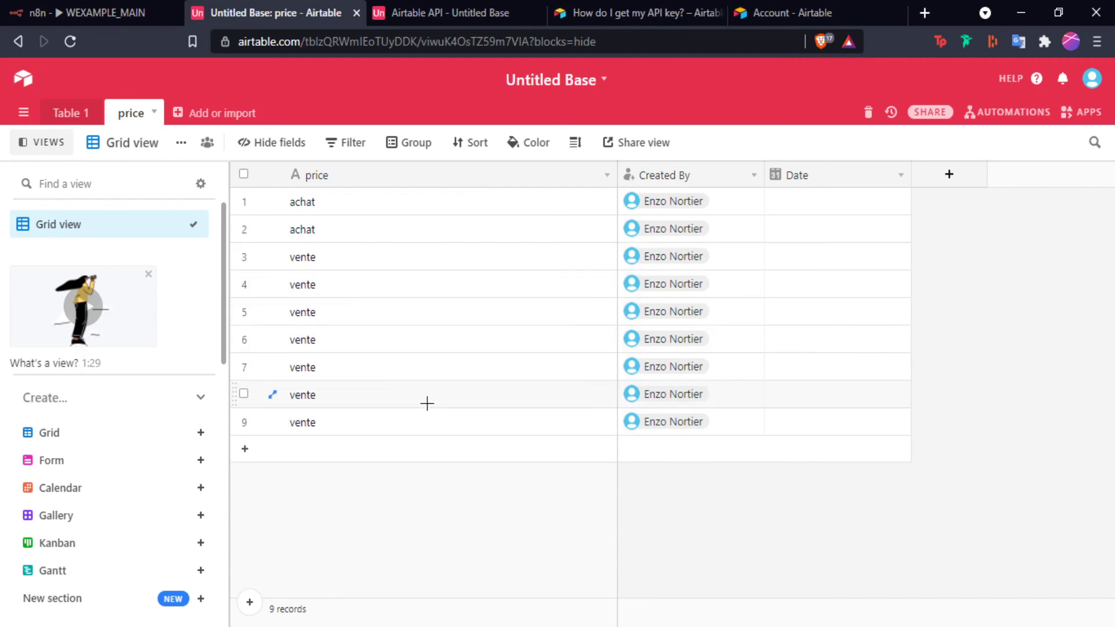
click(73, 13)
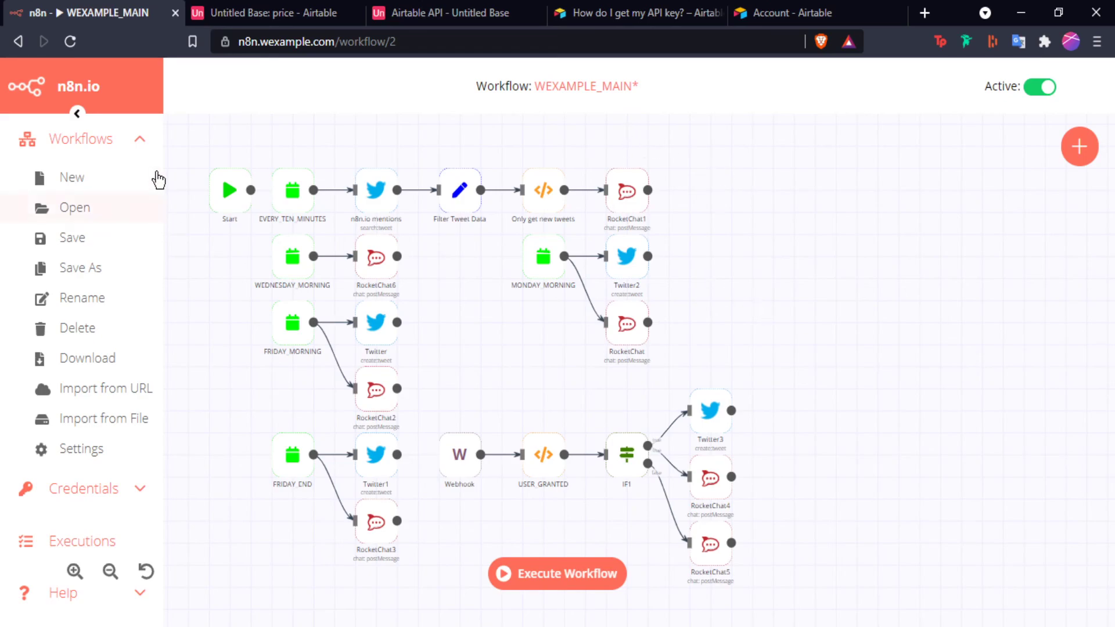
Collapse the workflow options and view the saved credentials list
click(141, 140)
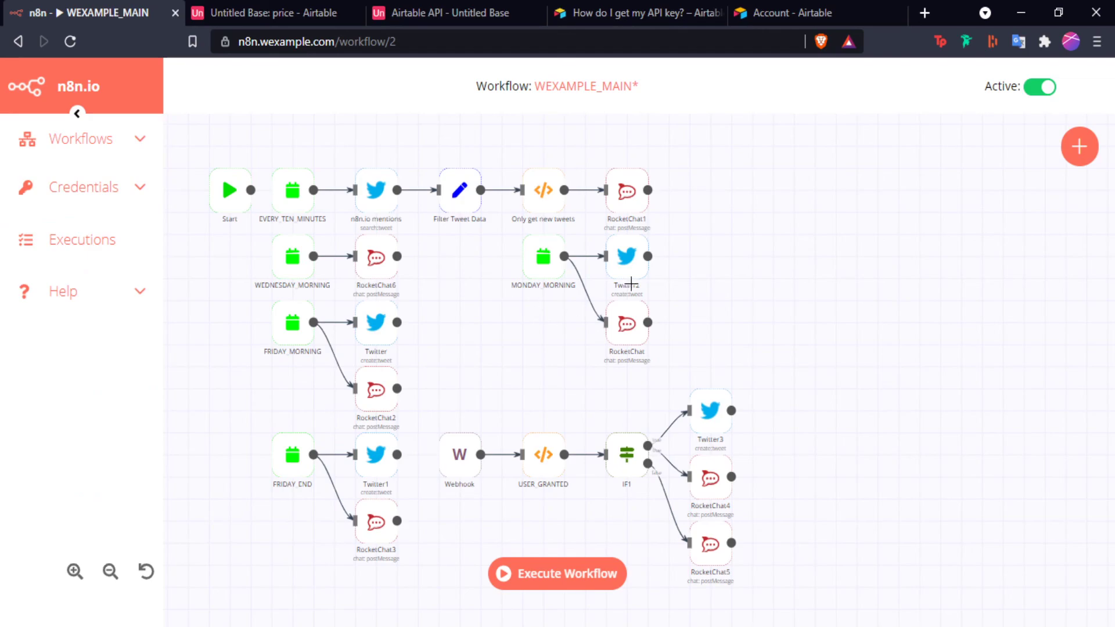
click(131, 192)
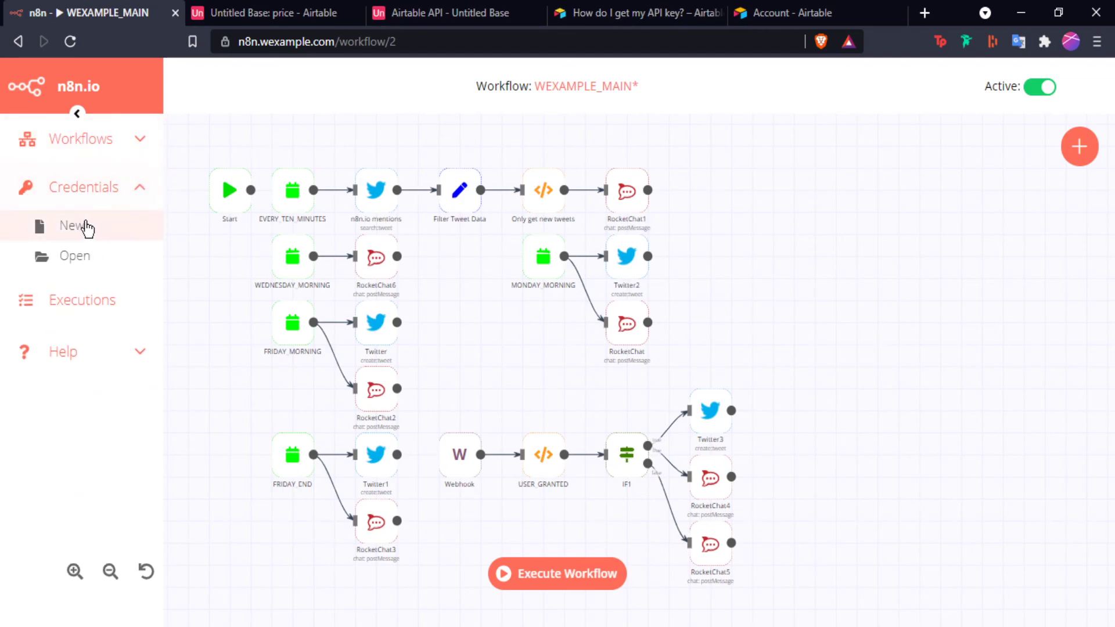
click(87, 267)
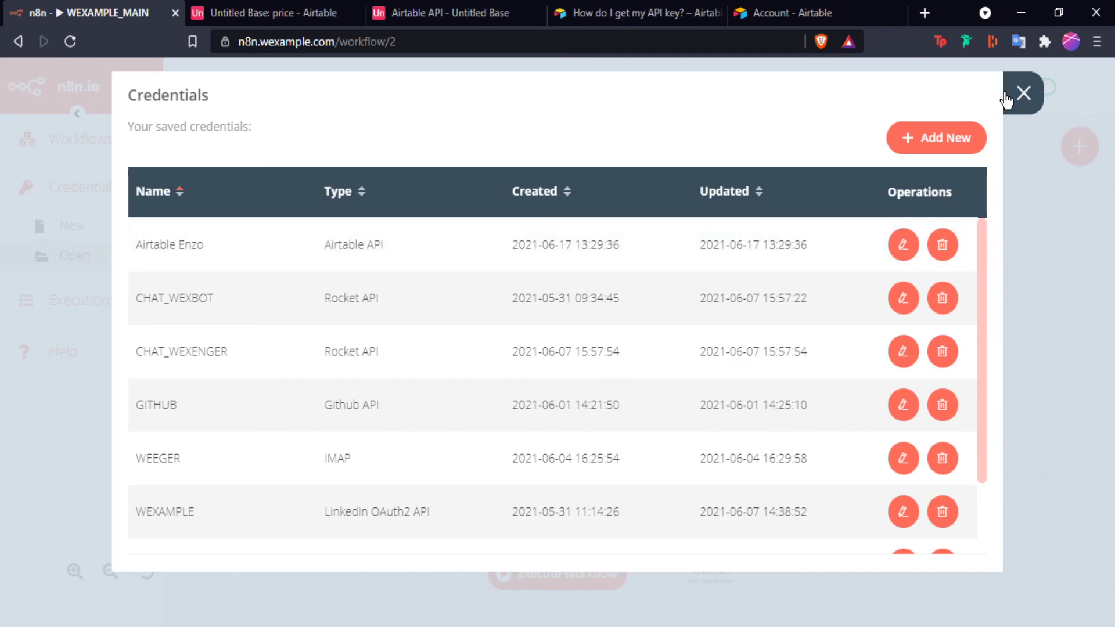
click(1023, 93)
Scroll through the workflow executions log, then expand the Help links
click(68, 302)
scroll(443, 269, down, 1)
scroll(406, 244, up, 1)
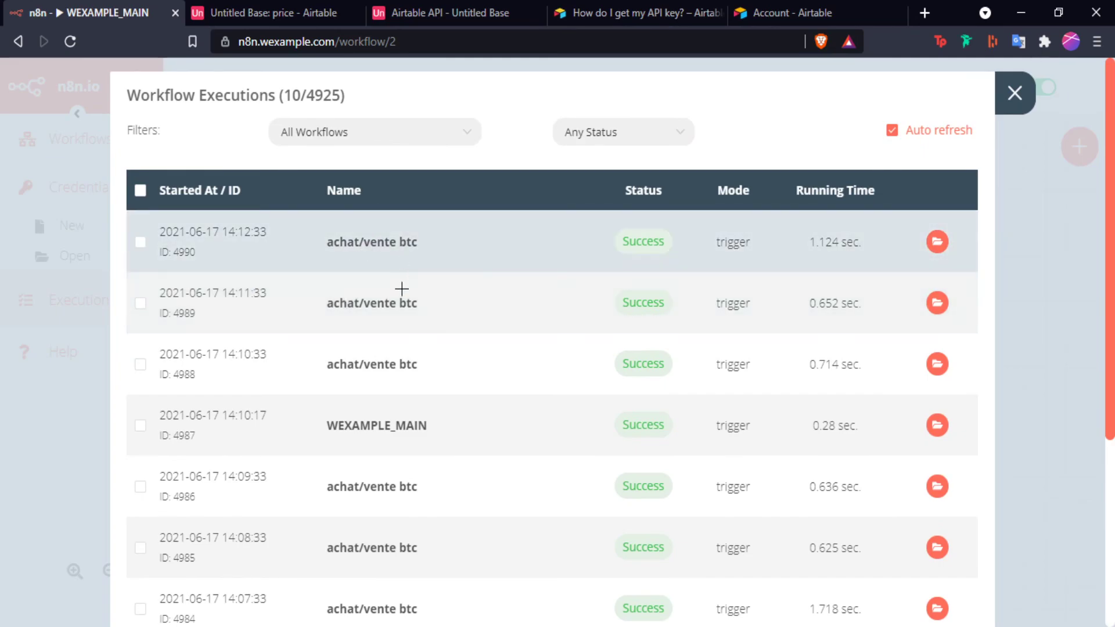
scroll(401, 281, down, 20)
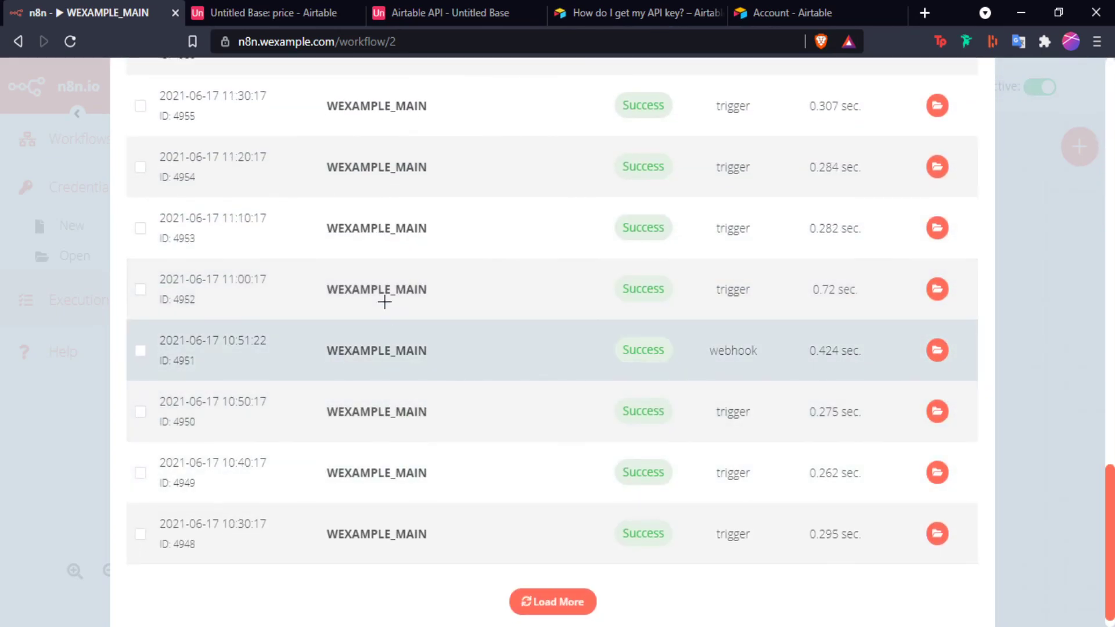
scroll(386, 308, up, 10)
scroll(413, 254, up, 15)
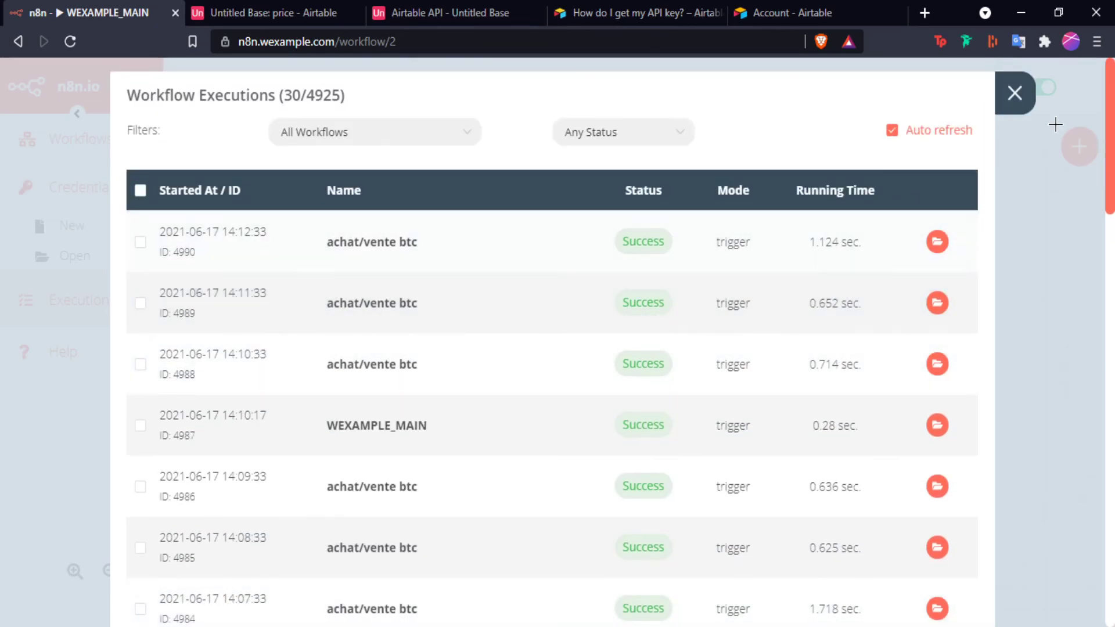
click(1015, 93)
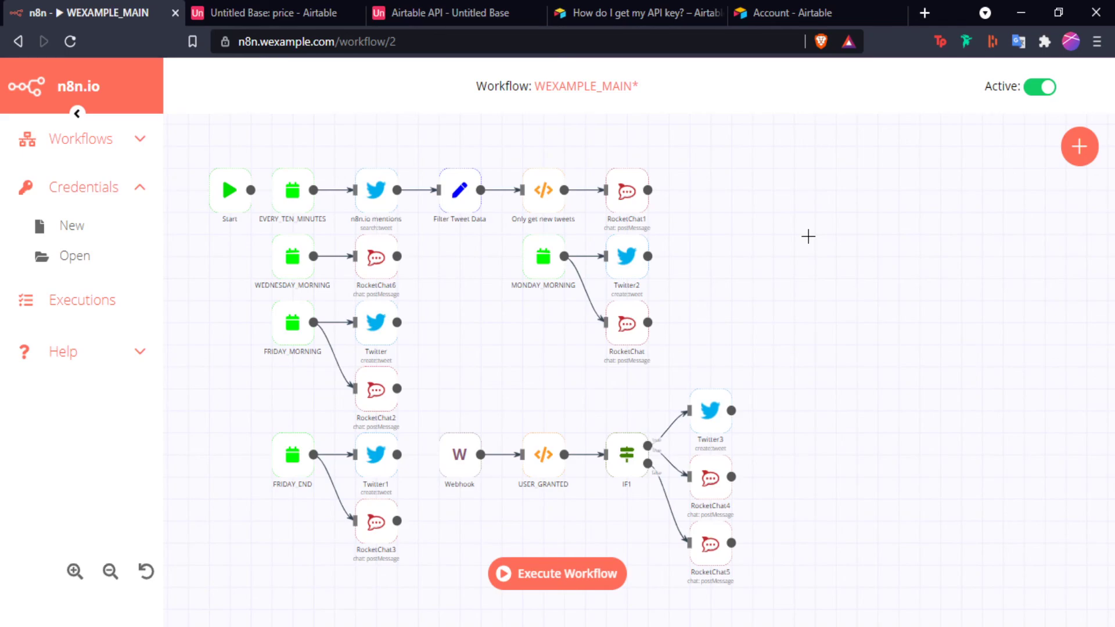
click(129, 363)
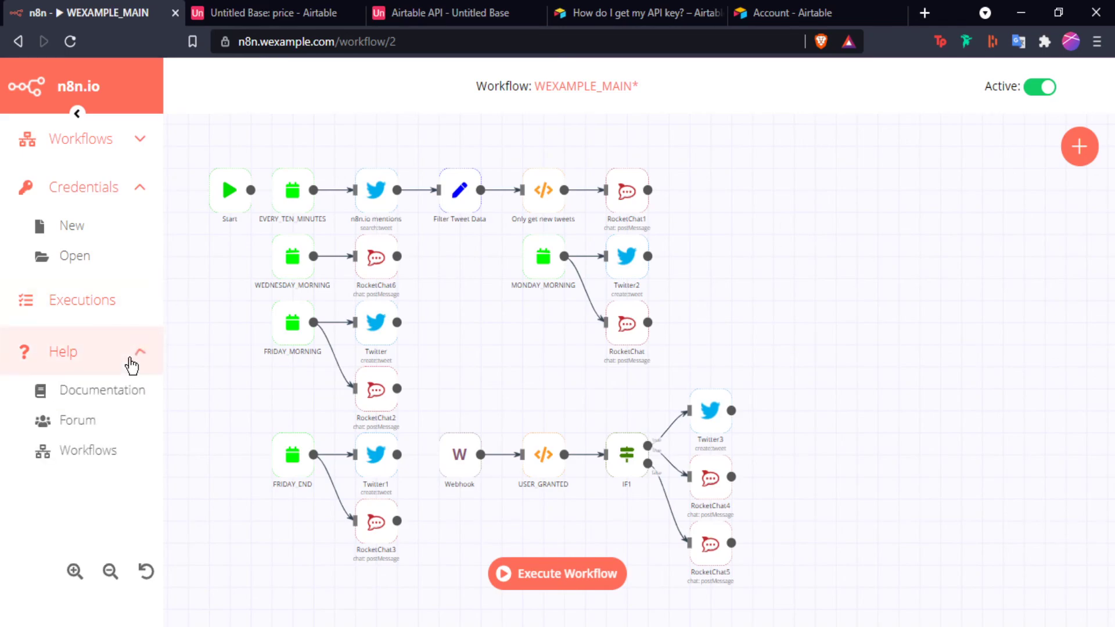